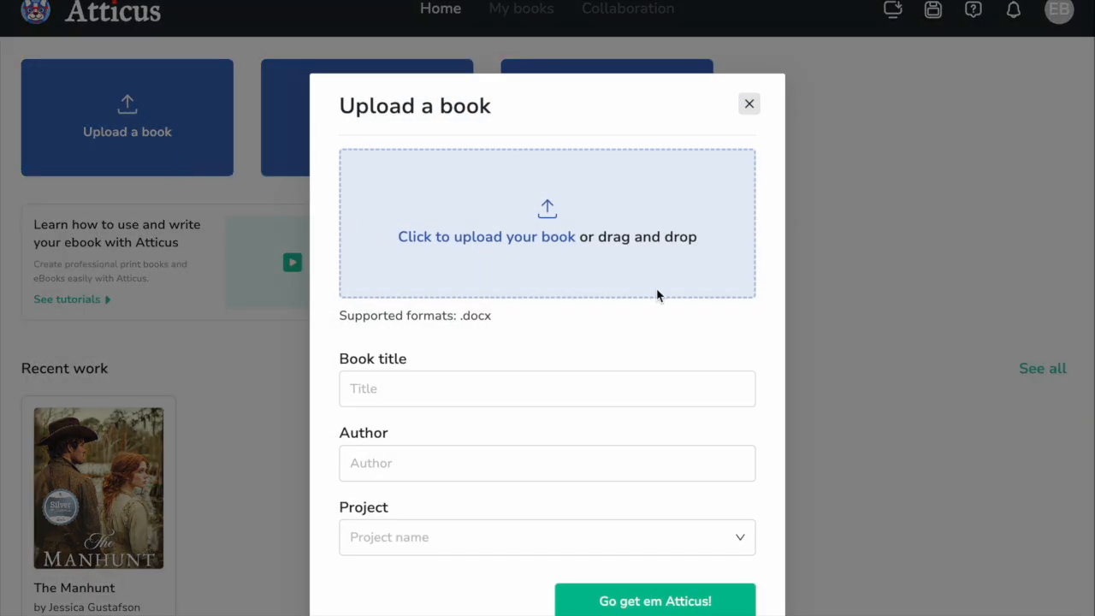
Upload the Lorem ipsum .docx manuscript as a new book with the title "Sample Project" and the author "Sample Author".
left_click_drag(1094, 136, 595, 251)
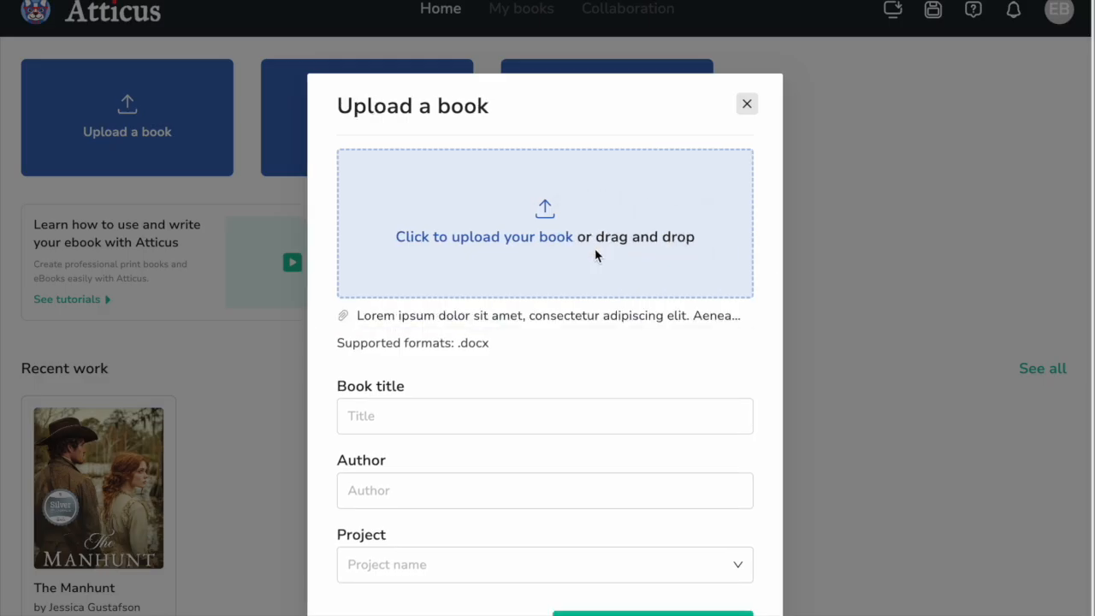
left_click(515, 419)
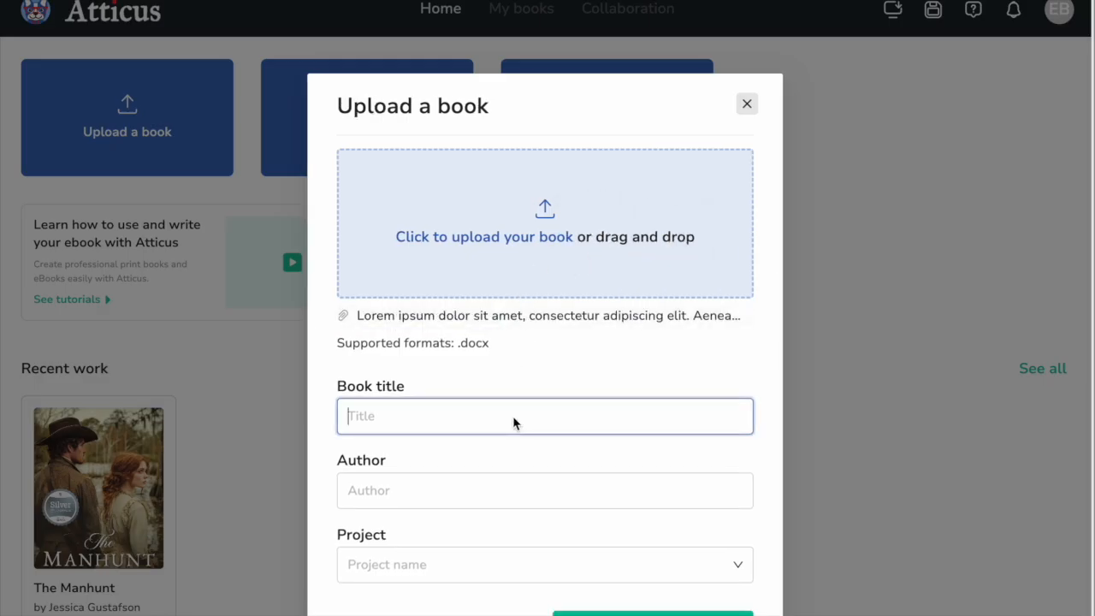
type("Sample Project")
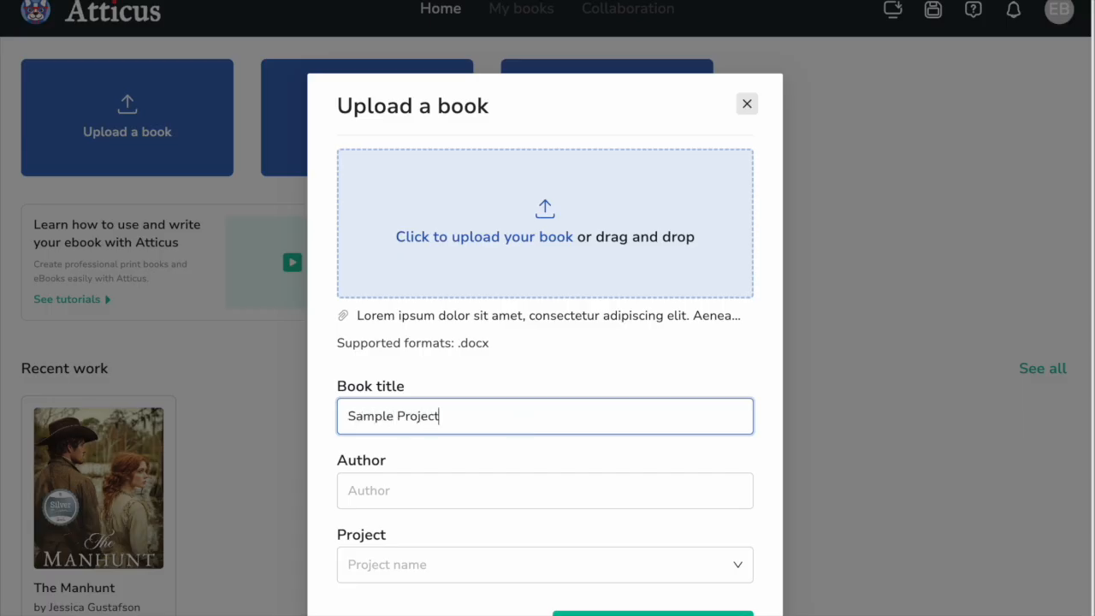
left_click(437, 496)
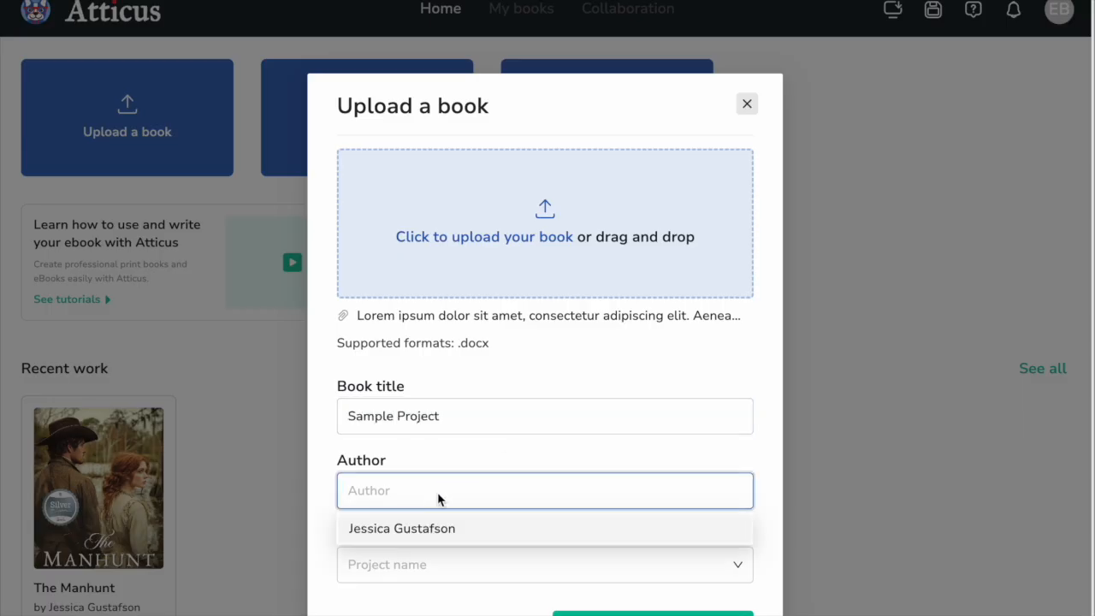
type("Sample Author")
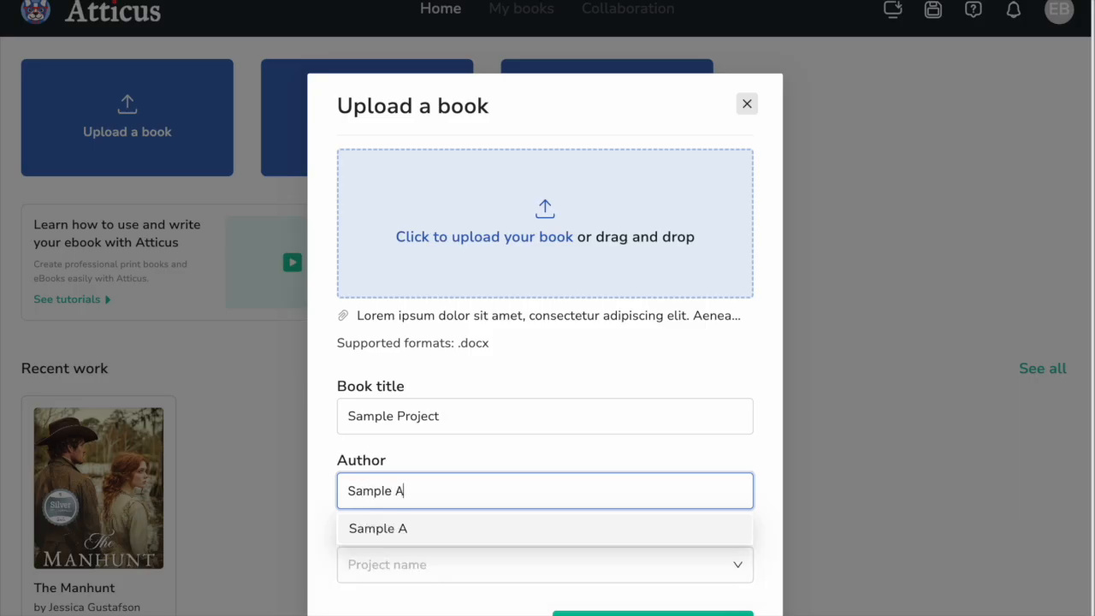
left_click(392, 567)
left_click(494, 542)
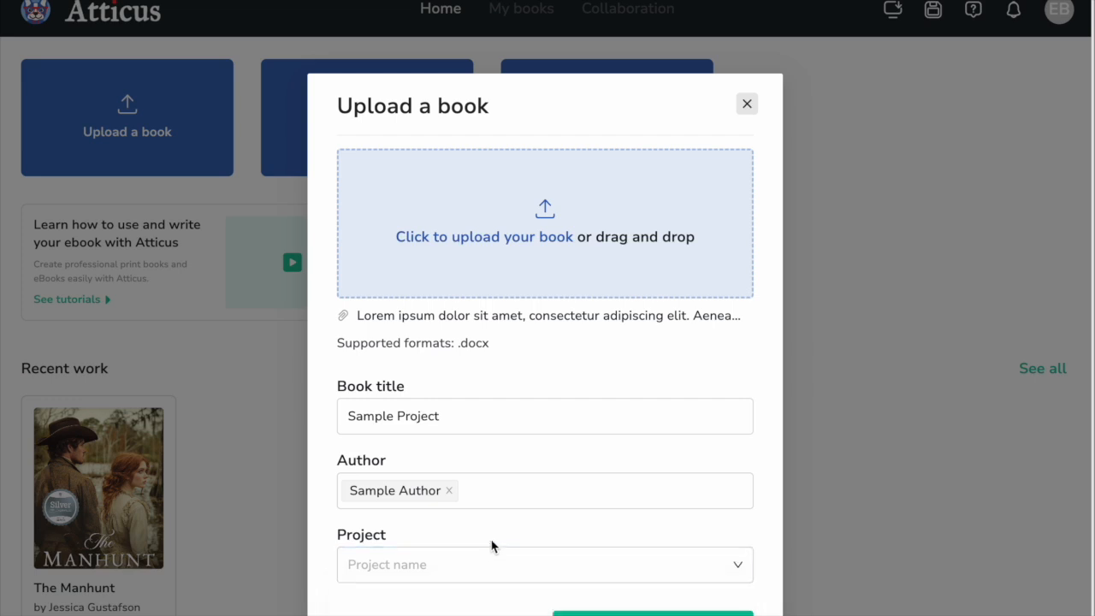
left_click(653, 613)
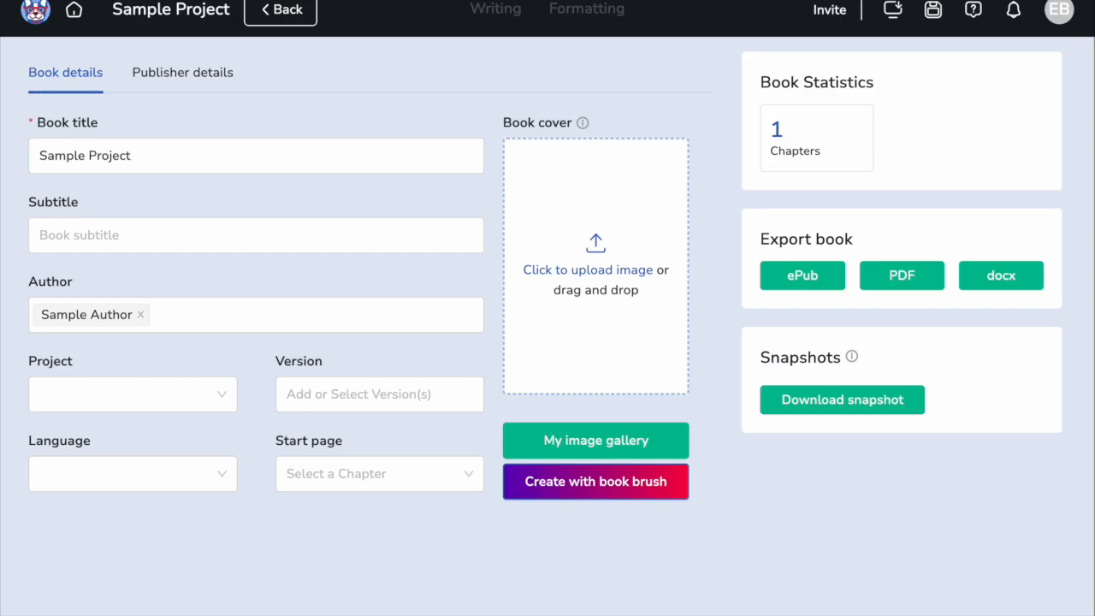
Set the book's subtitle to "ooh subtitles!?" and its publisher name to "Publisher here".
left_click(295, 242)
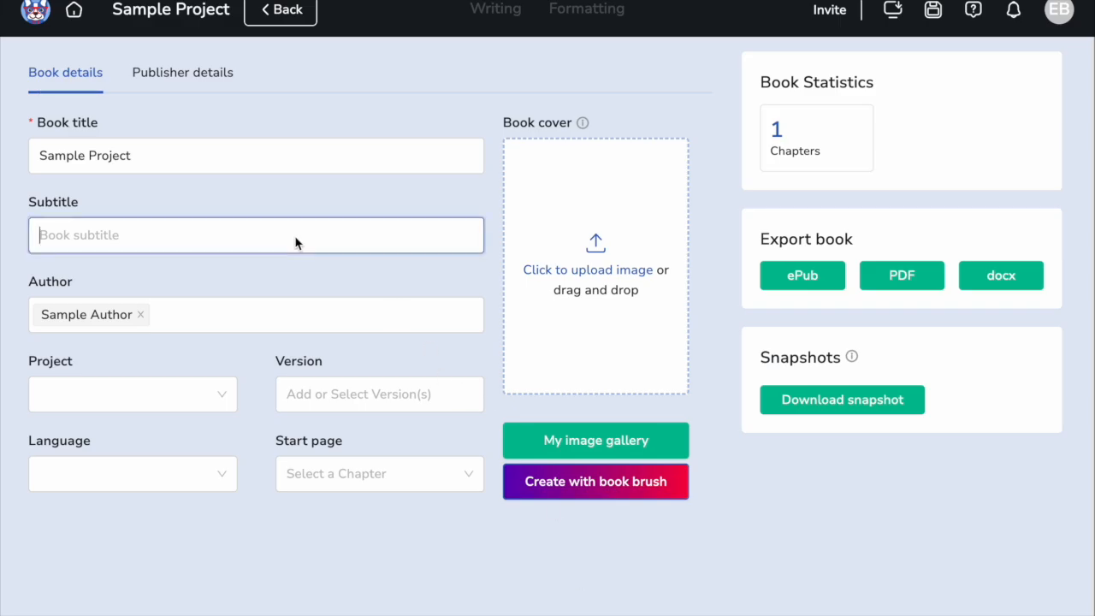
type("ooh subtitles!?")
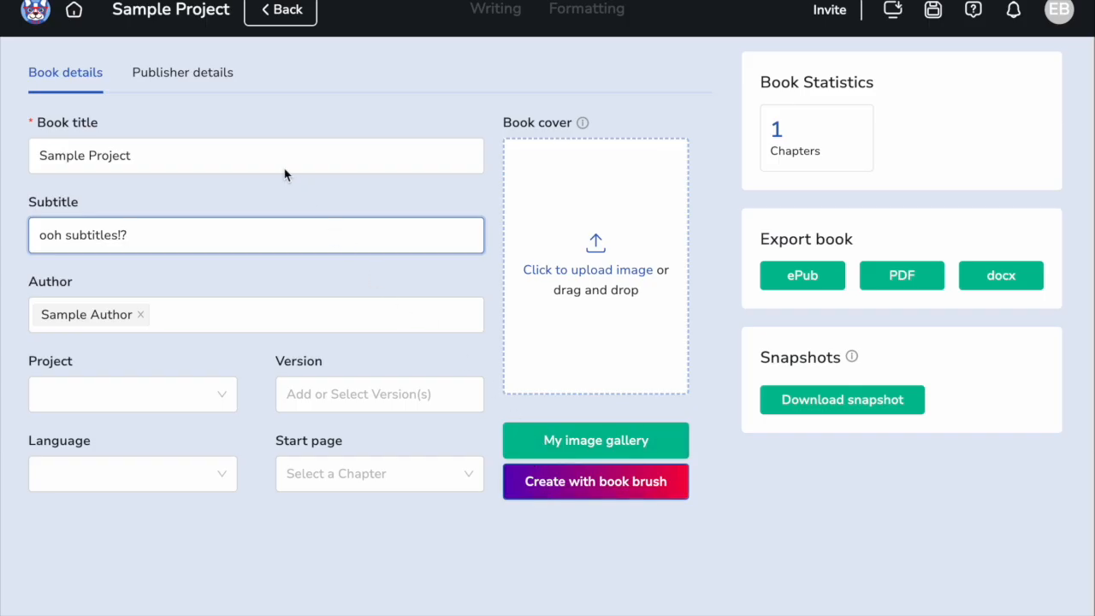
left_click(195, 74)
left_click(175, 165)
type("Pub")
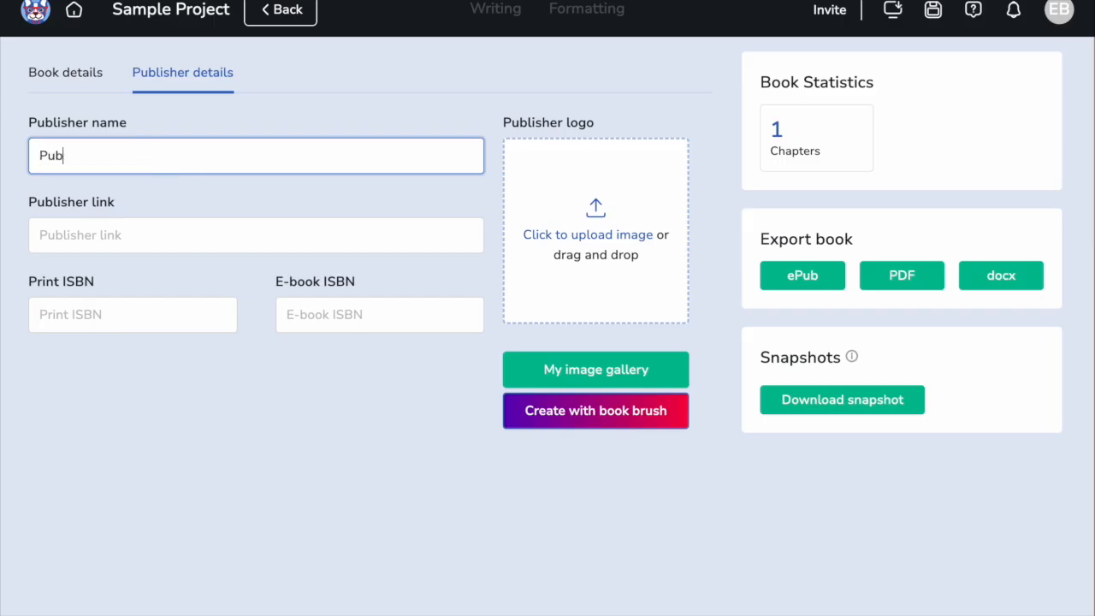
type("lisher here")
Set the publisher link to website.com and enter "Numbers!" for both the print ISBN and the e-book ISBN.
left_click(172, 233)
type("web")
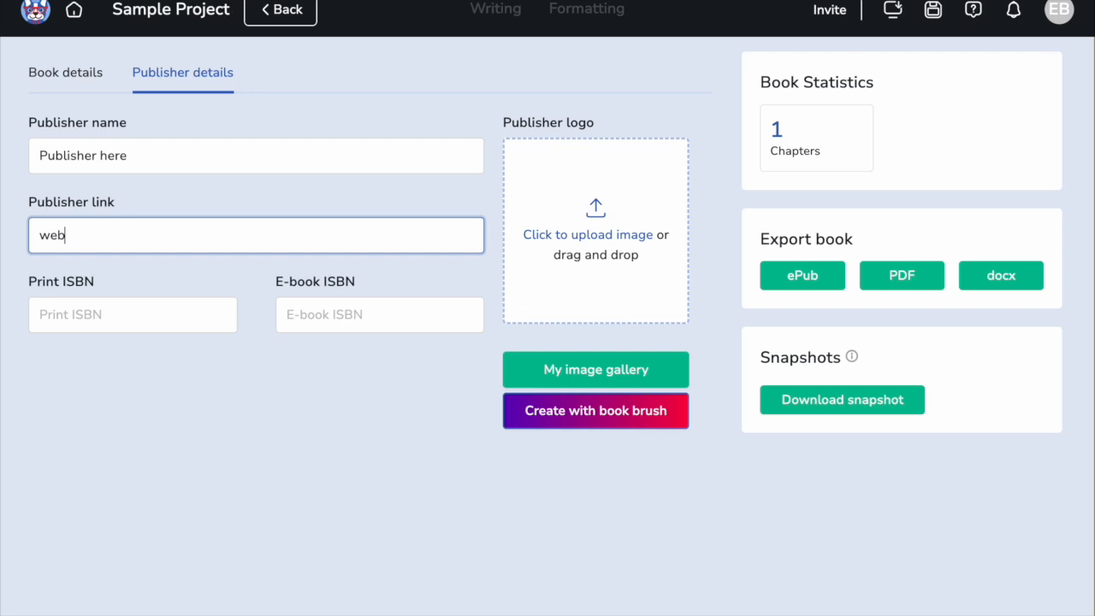
type("site.com")
left_click(139, 318)
type("Numbers!")
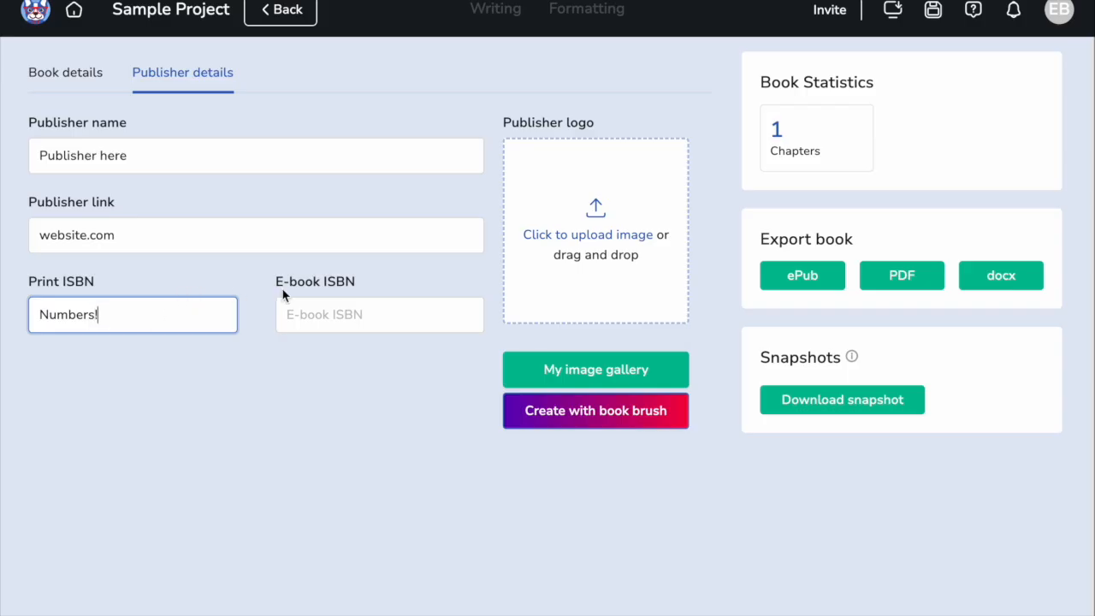
left_click(332, 316)
type("Numbers!")
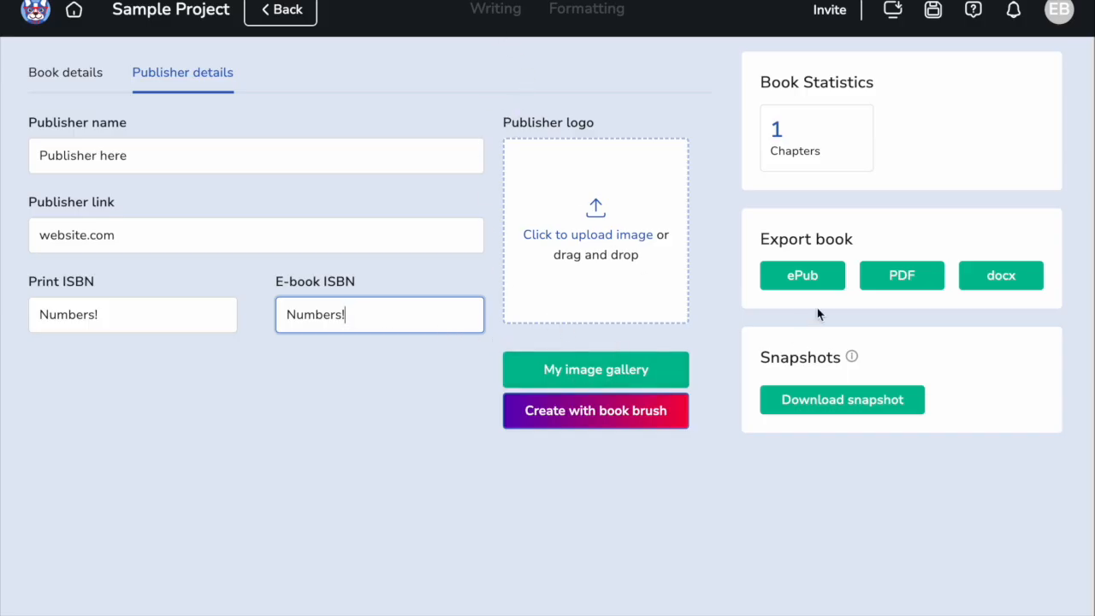
In the writing view, title the first chapter "Lorem ipsum" and give it the subtitle "Latin from Cicero".
left_click(493, 17)
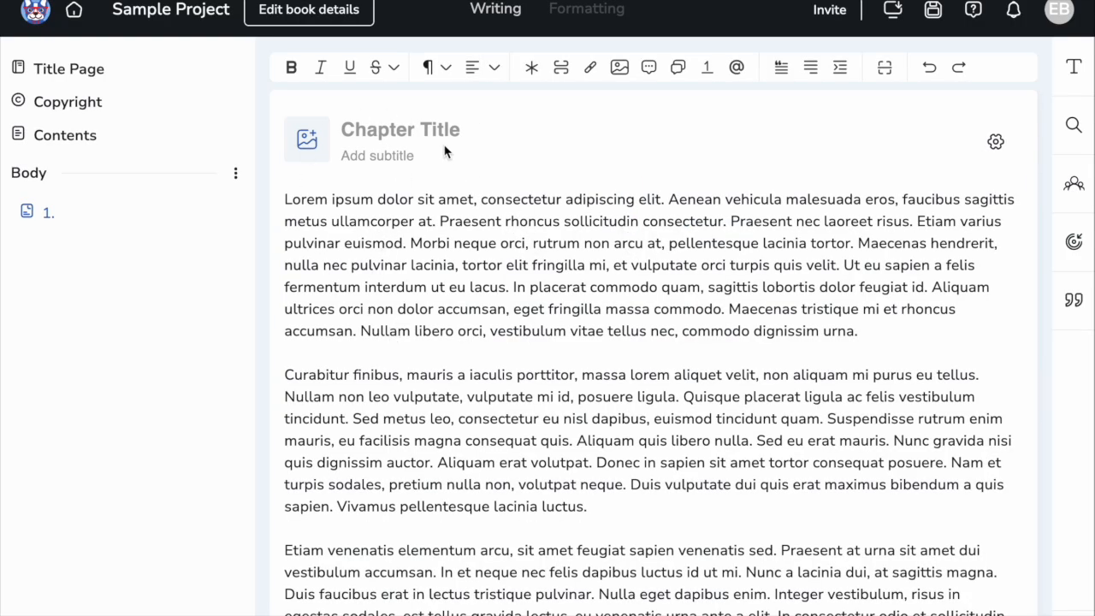
left_click(399, 130)
type("Lorem ")
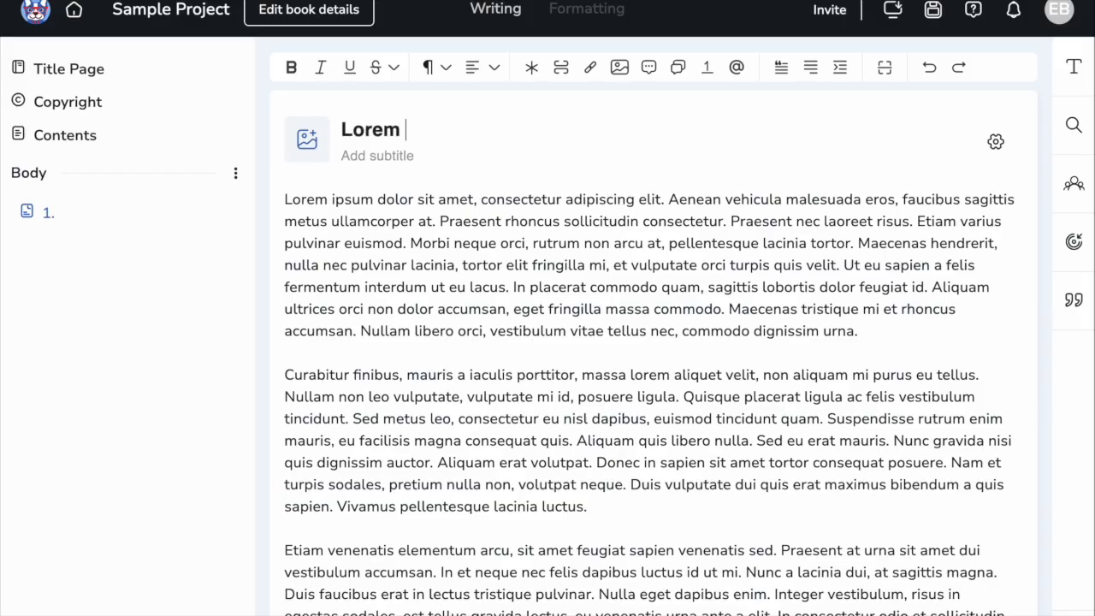
type("ipsum")
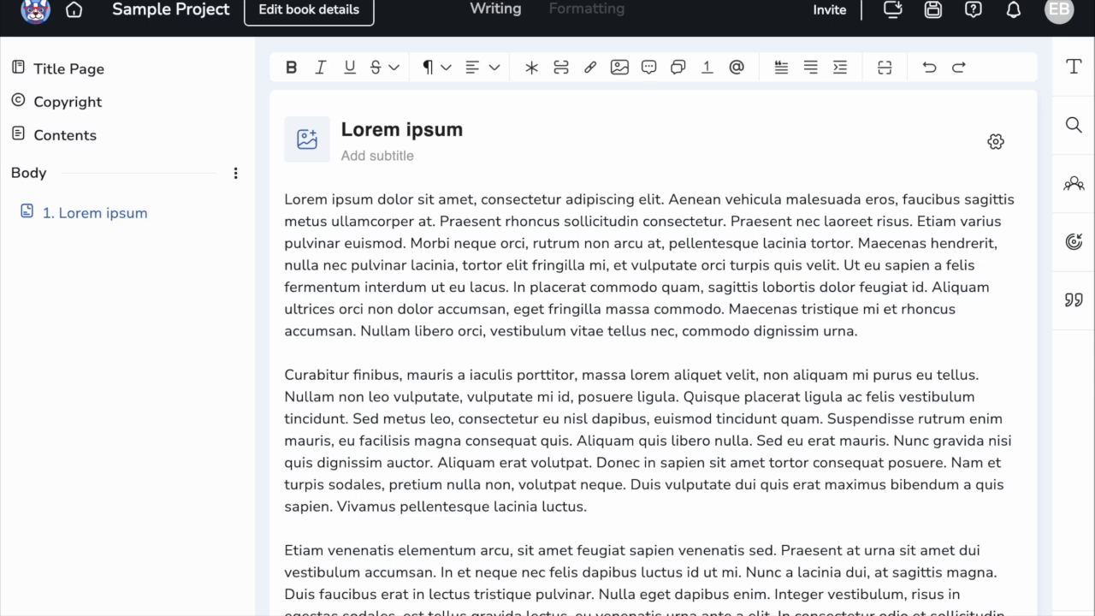
left_click(360, 158)
type("Latin from Cicero")
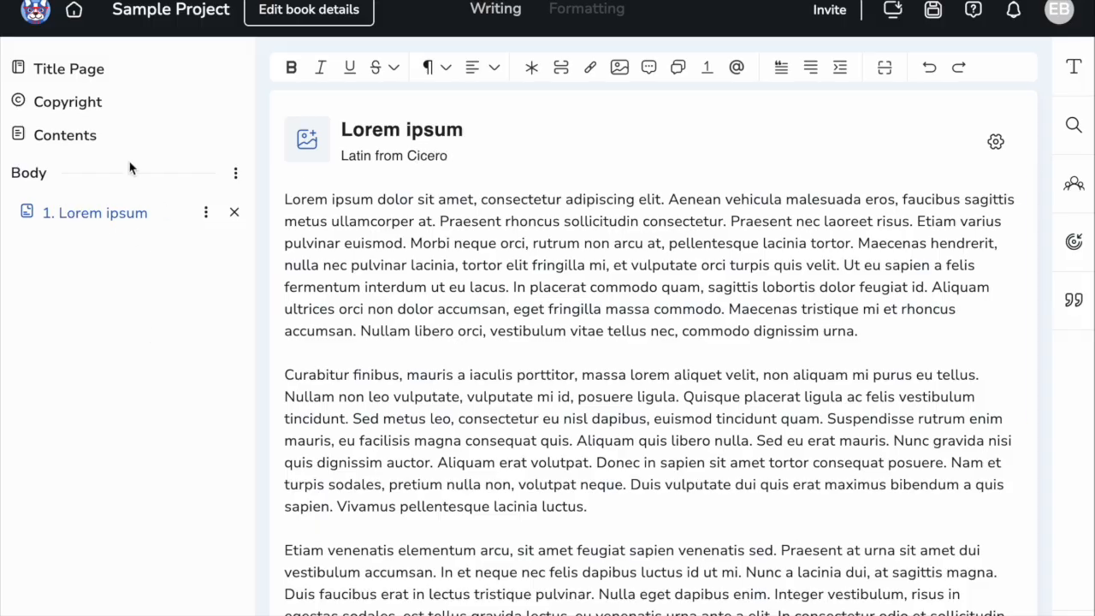
Check the title page's details and its formatted preview, and return to the writing view.
left_click(87, 71)
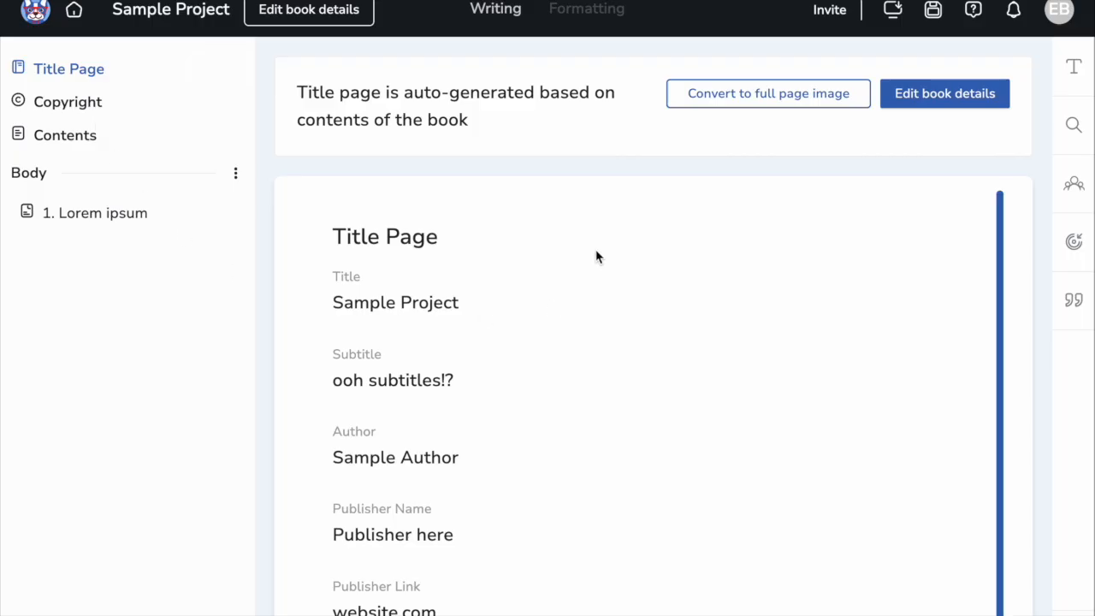
left_click(599, 17)
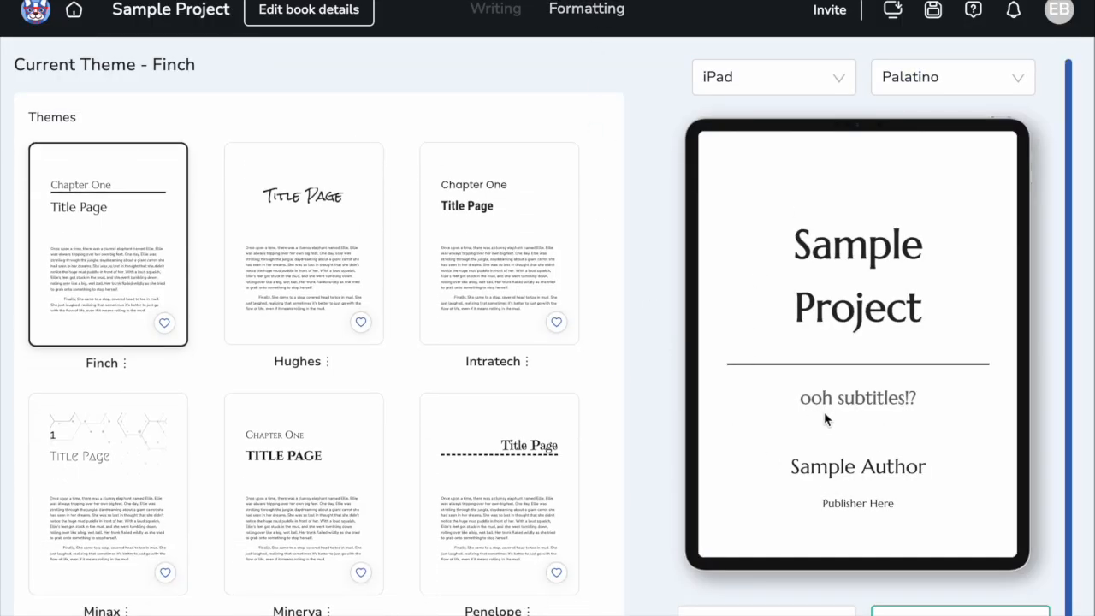
left_click(503, 15)
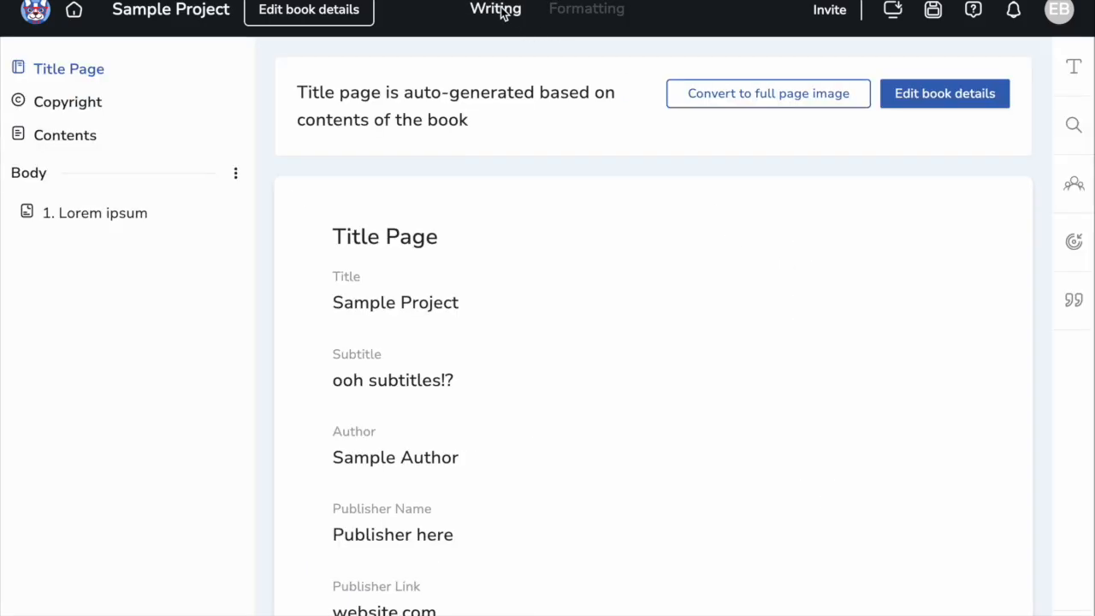
Add the paragraph "Something something AI is a no-go" below the existing text of the copyright page.
left_click(85, 105)
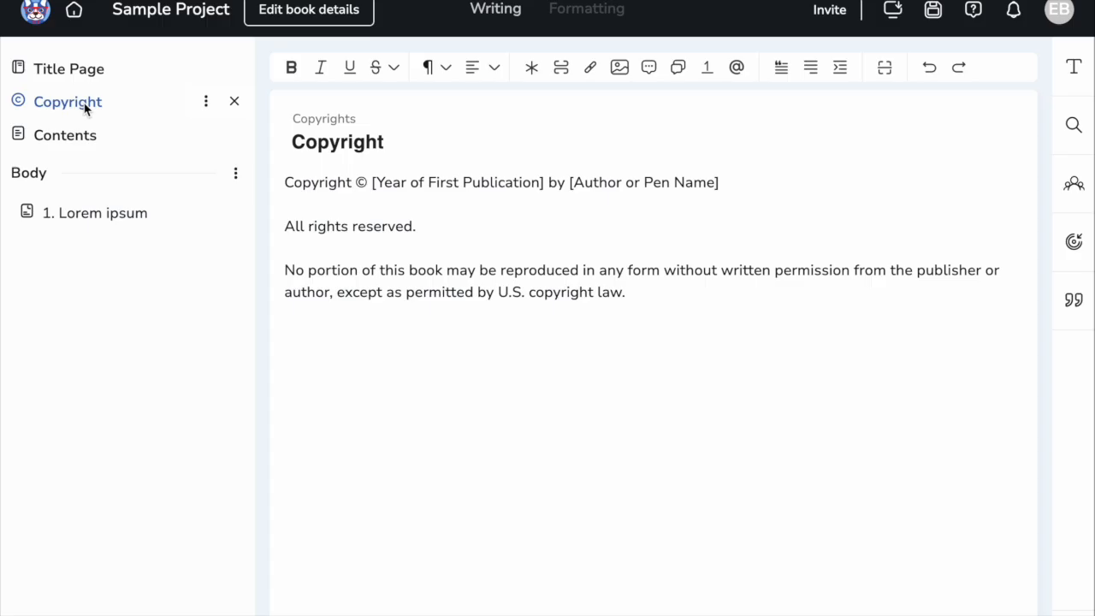
left_click(762, 304)
type("Something somet")
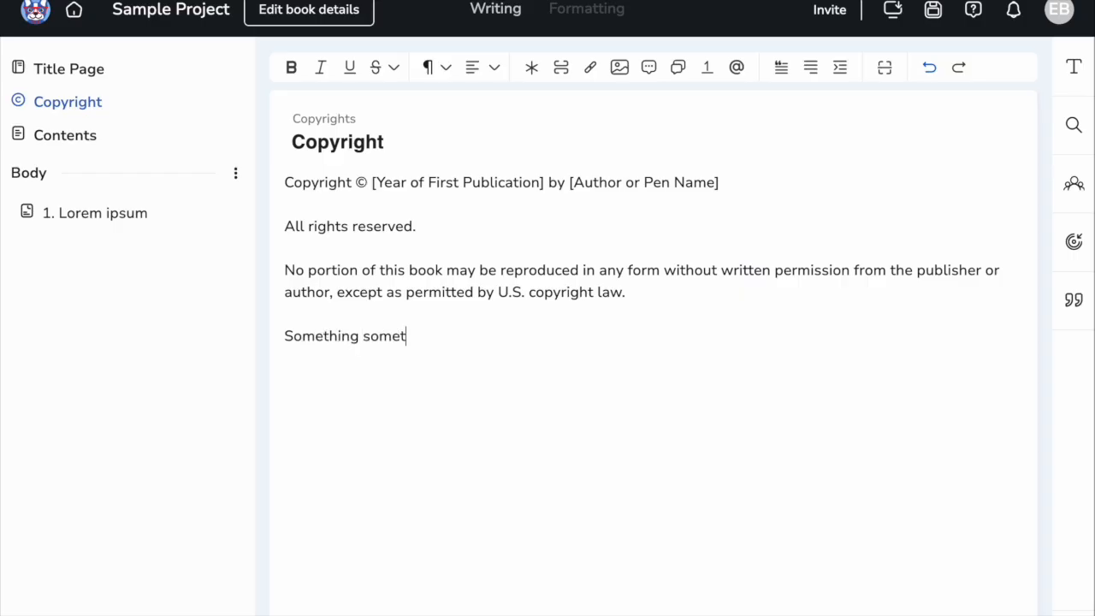
type("hing ?A")
key("BackSpace")
key("BackSpace")
key("BackSpace")
type("AI is a no-go")
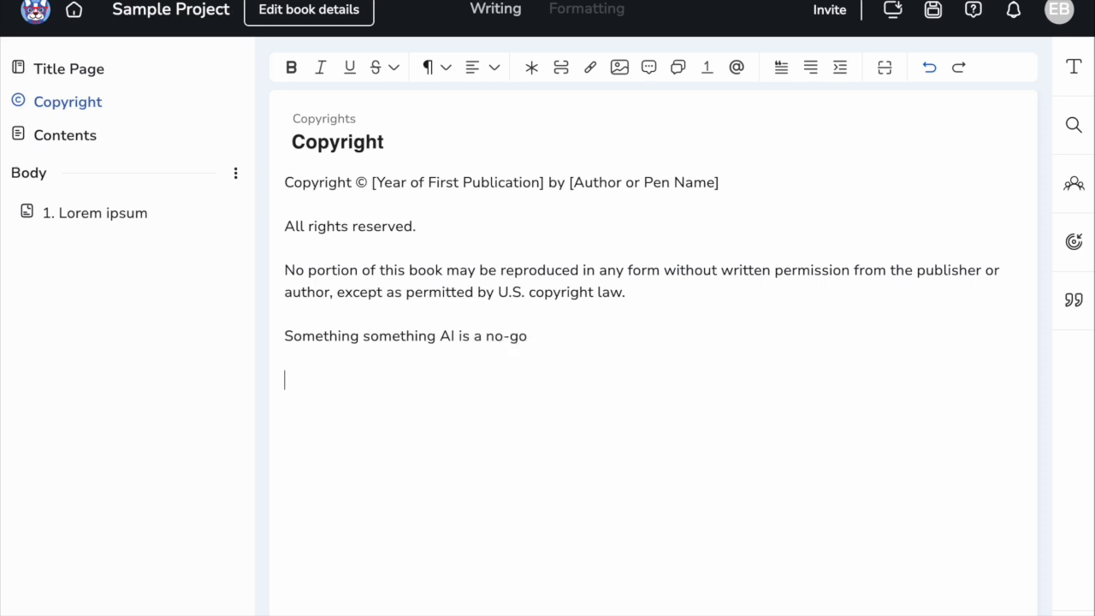
Add the paragraph "Something something characters are fake not real, places are fake not real, events are imaginary (Don't actually use this please — I am being silly)".
type("mething something c")
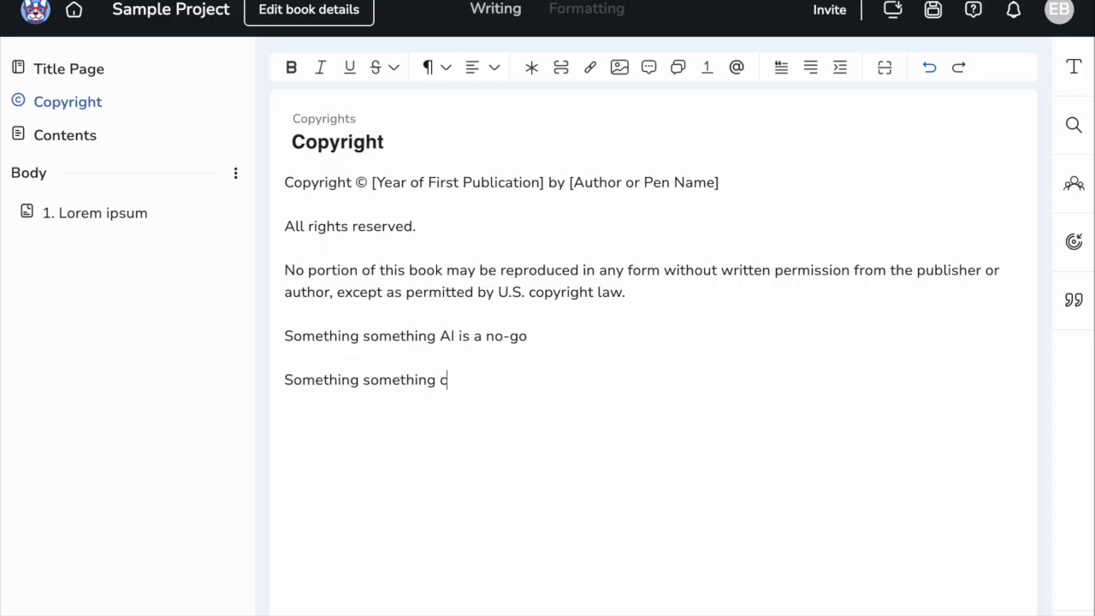
type("haracters are fake not real, places are fake not real, events are")
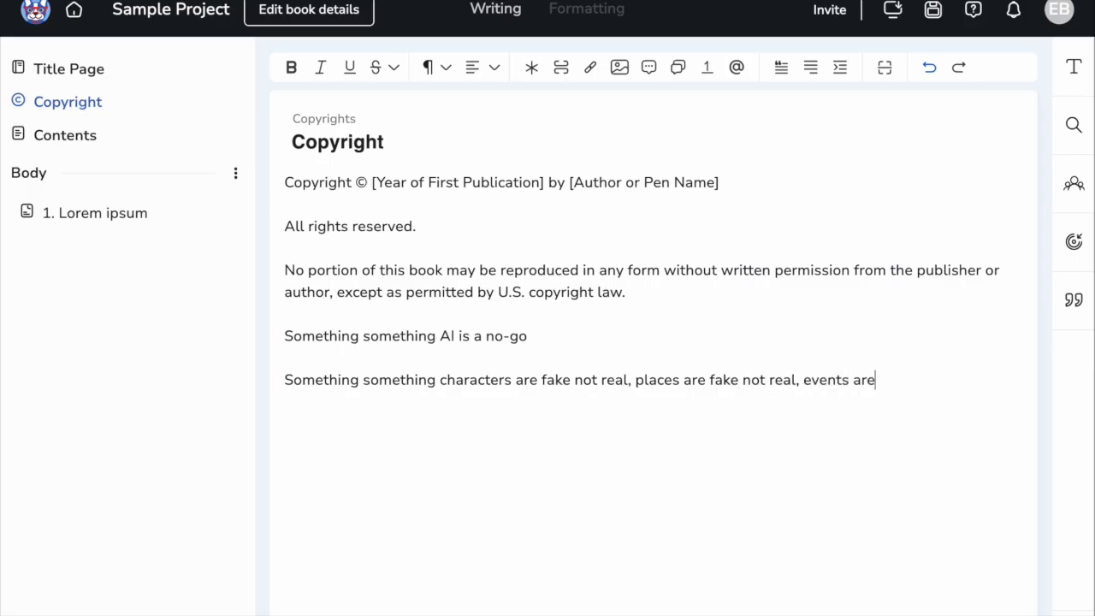
type(" imaginary (Don")
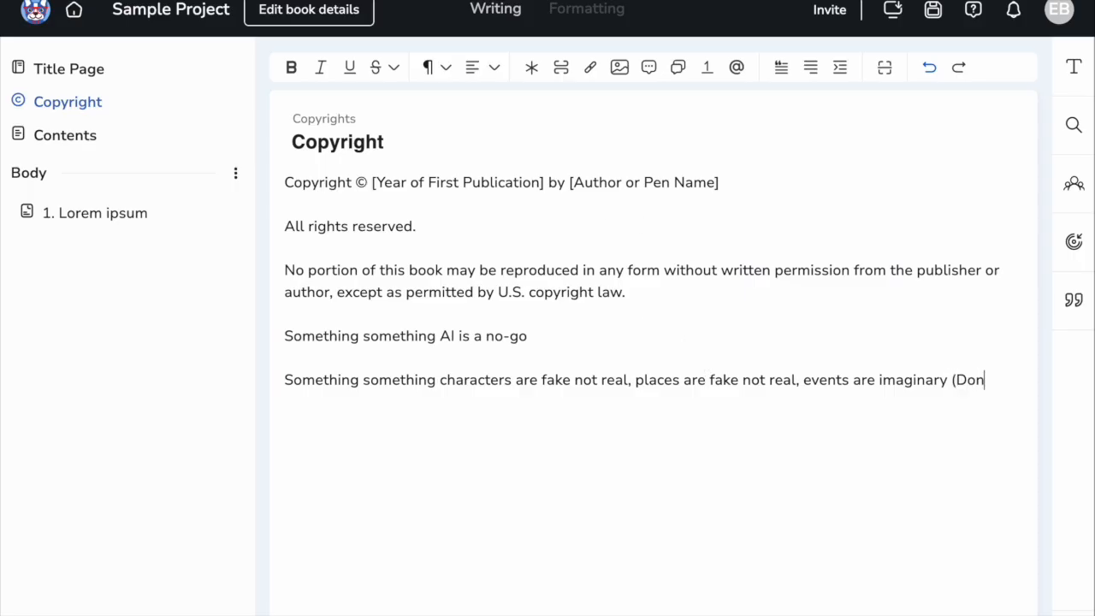
type("'t actually use this pleas")
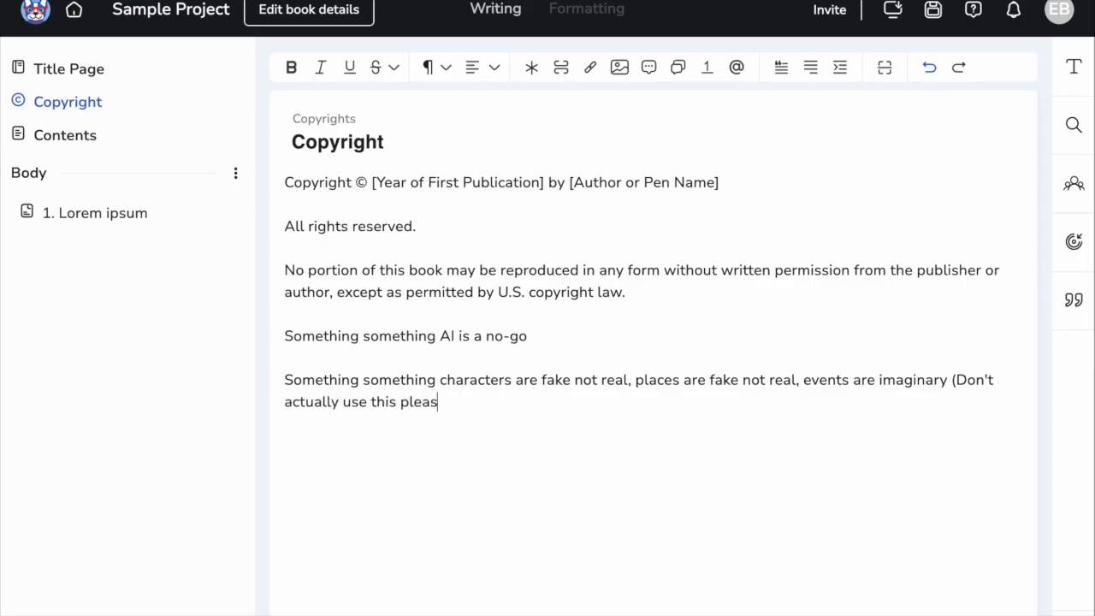
type("e - I am being silly")
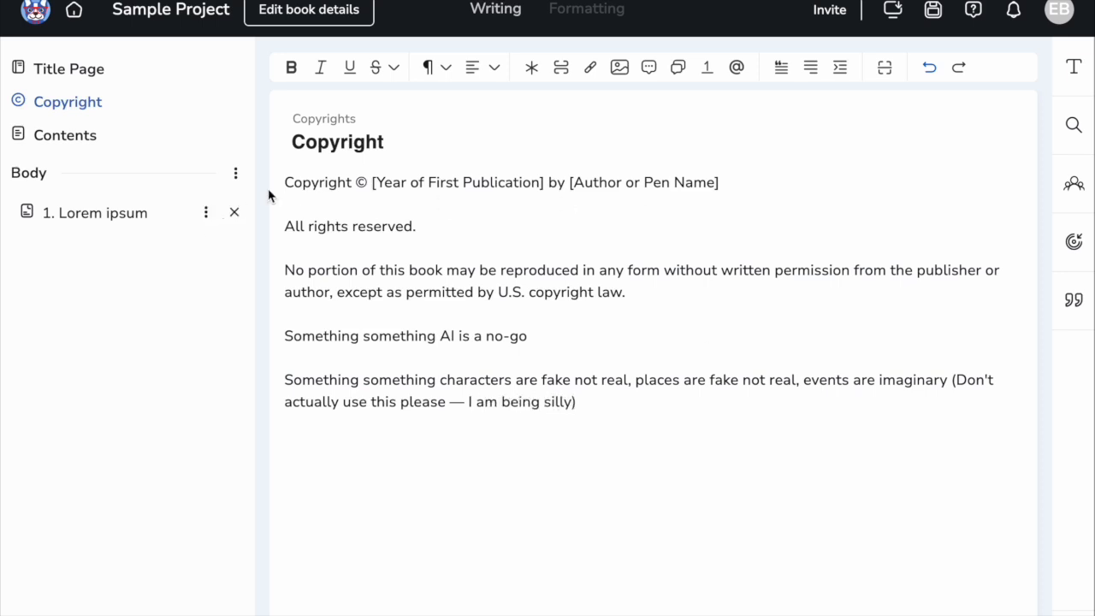
Check the formatted preview of the copyright page and return to the writing view.
left_click(151, 140)
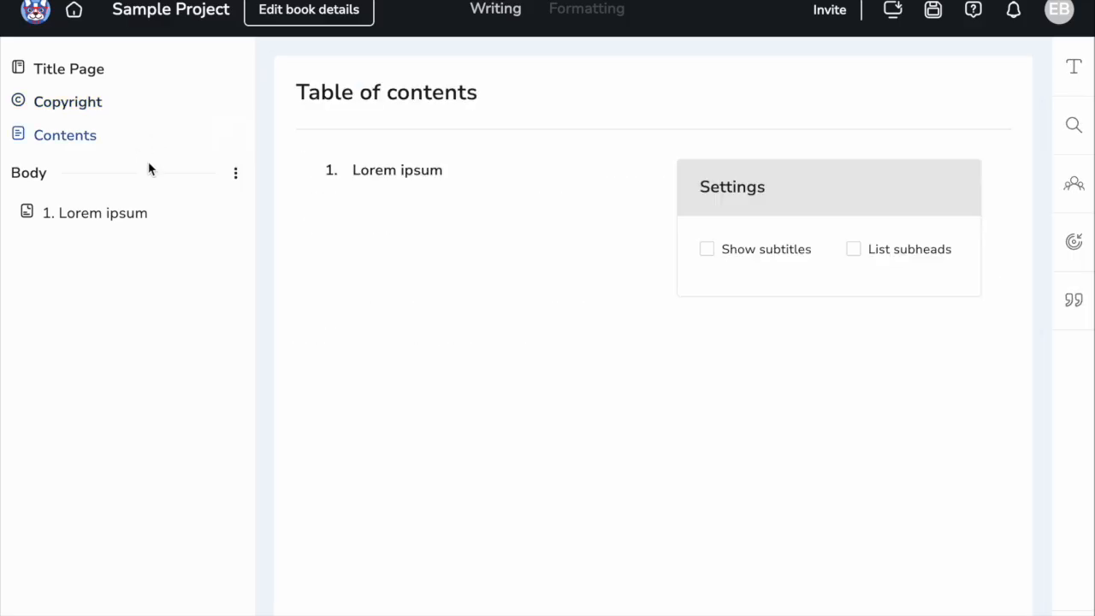
left_click(118, 111)
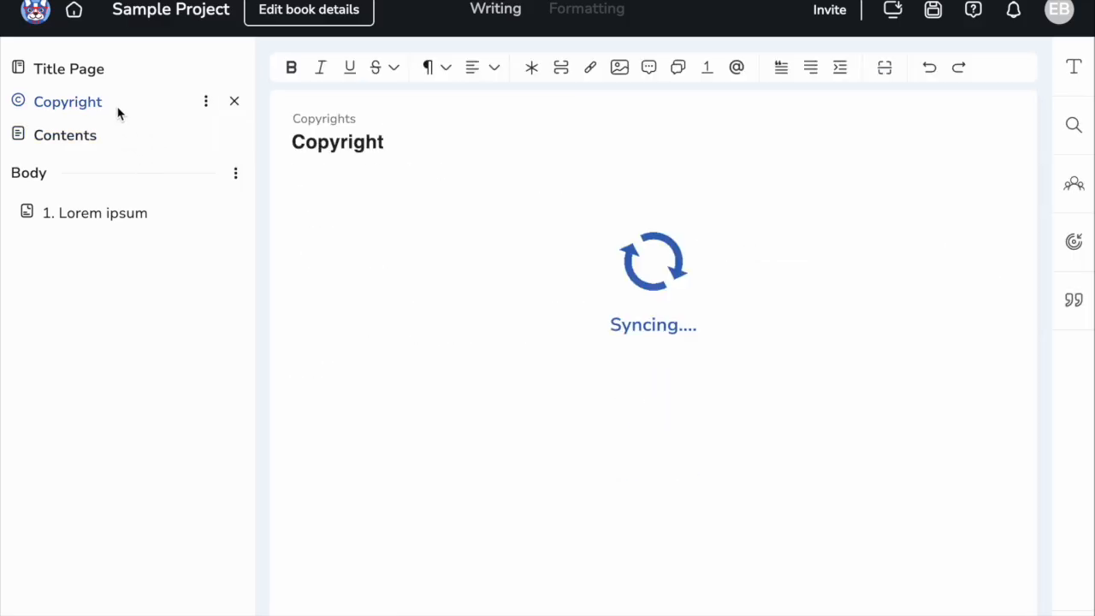
left_click(620, 17)
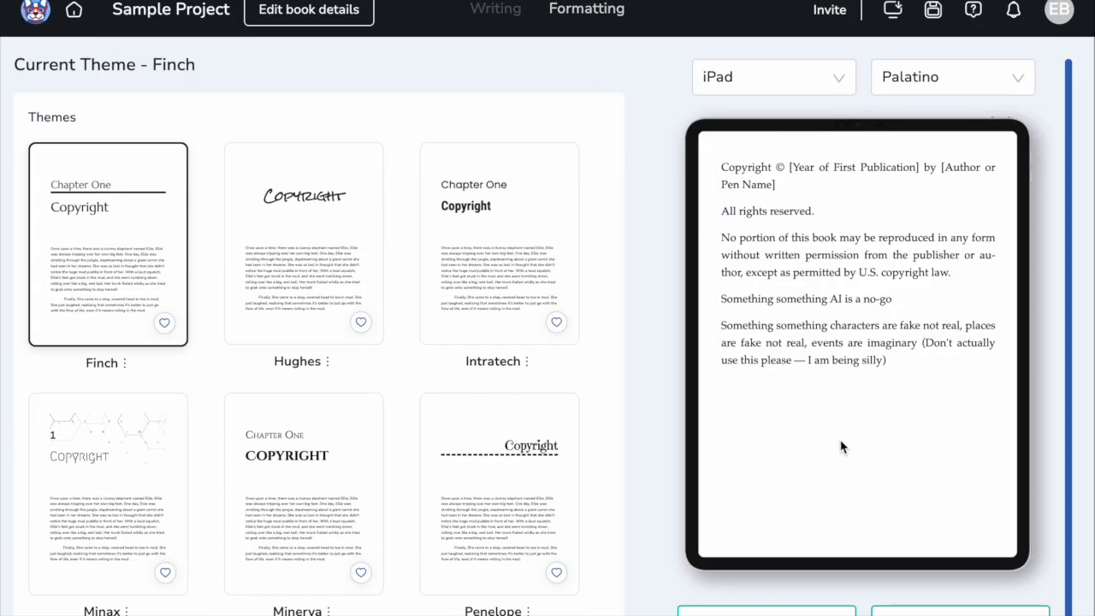
left_click(489, 17)
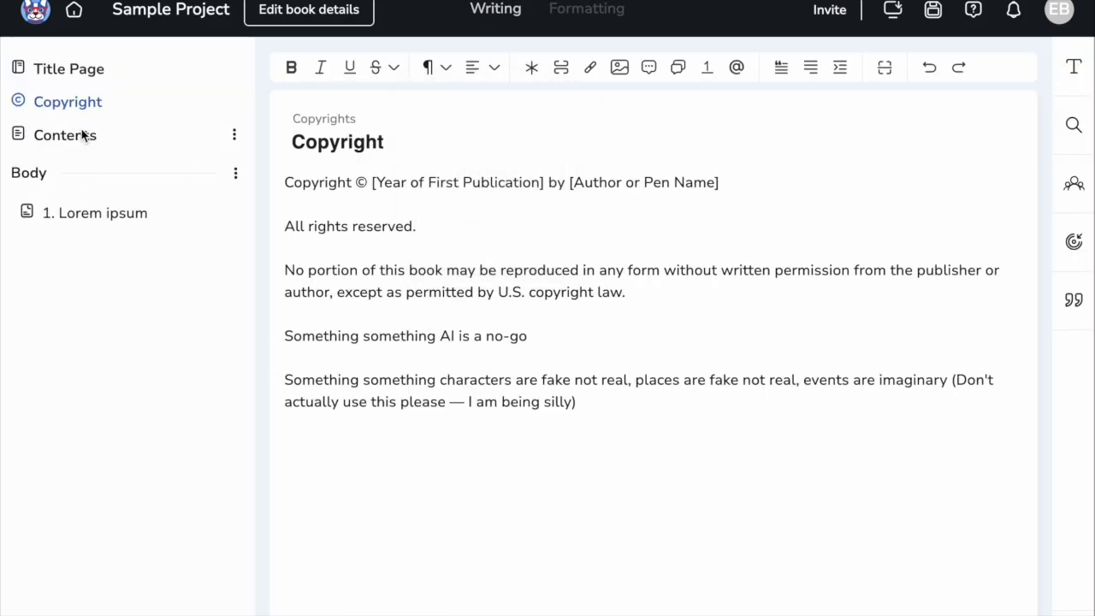
Turn on Show subtitles for the table of contents and check its formatted preview.
left_click(77, 137)
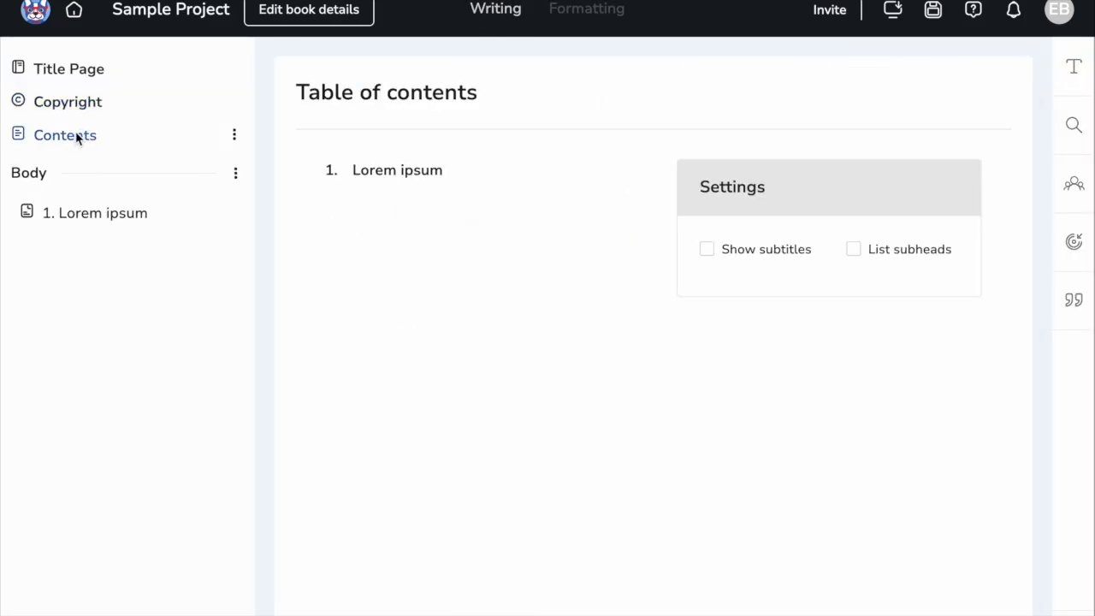
left_click(708, 249)
left_click(596, 23)
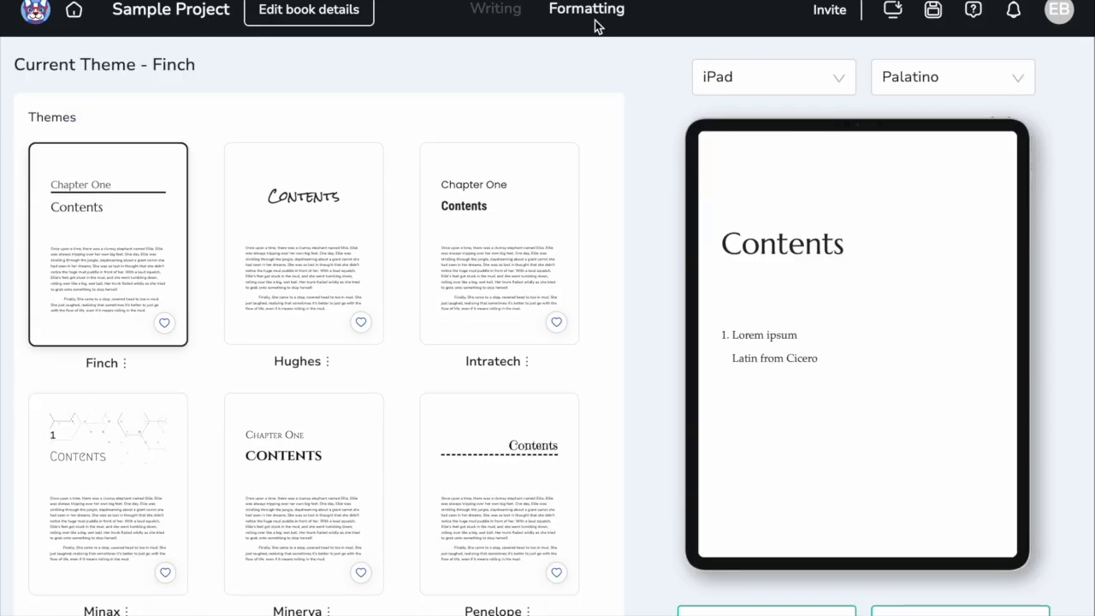
left_click(505, 18)
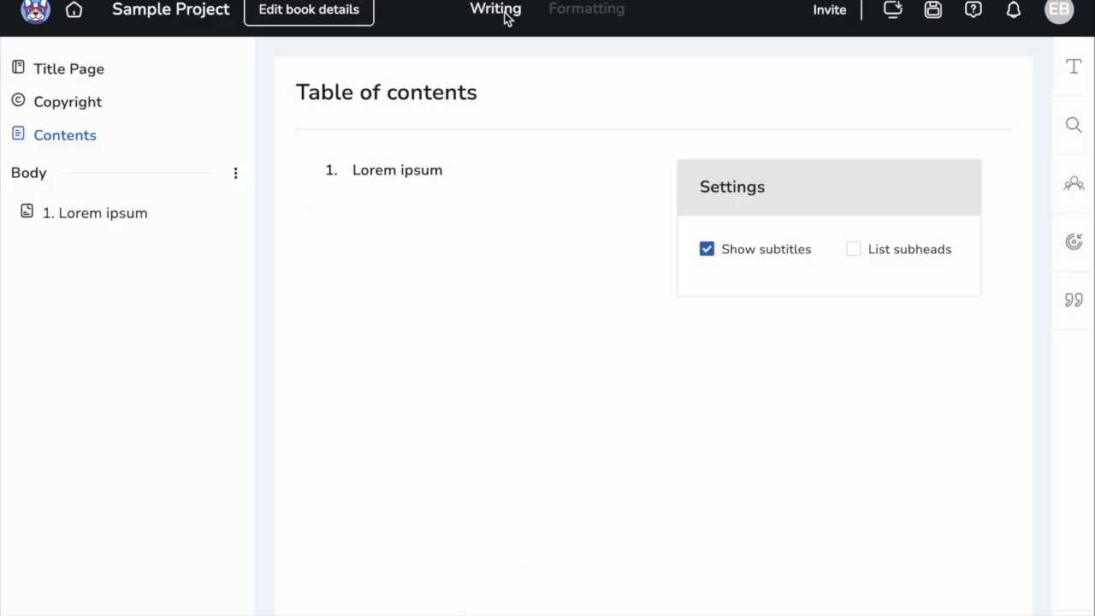
Try the List subheads option for the table of contents and check its formatted preview.
left_click(890, 253)
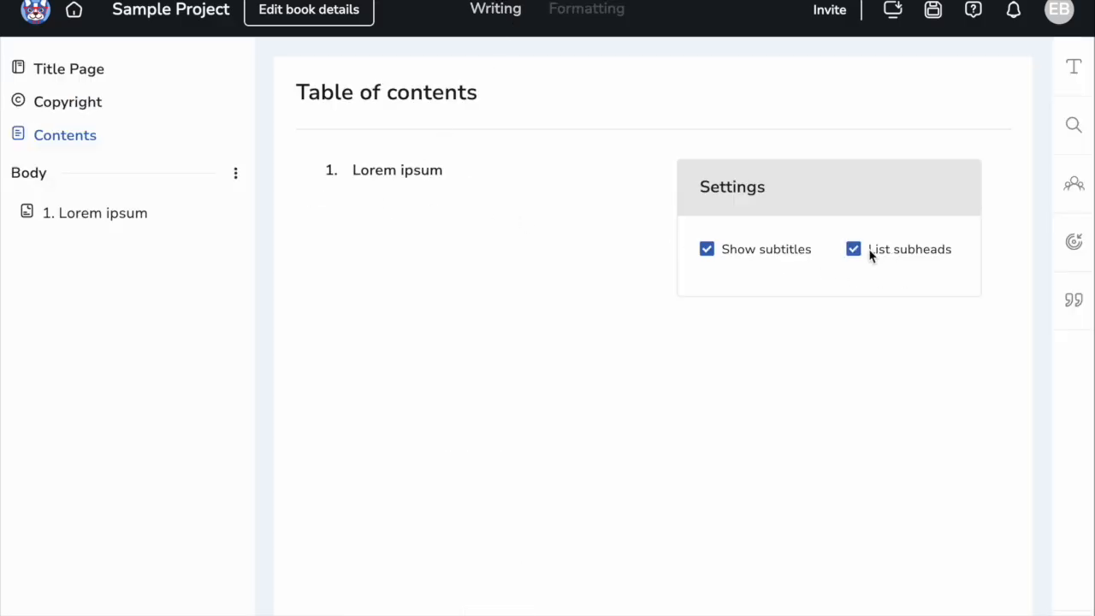
left_click(574, 17)
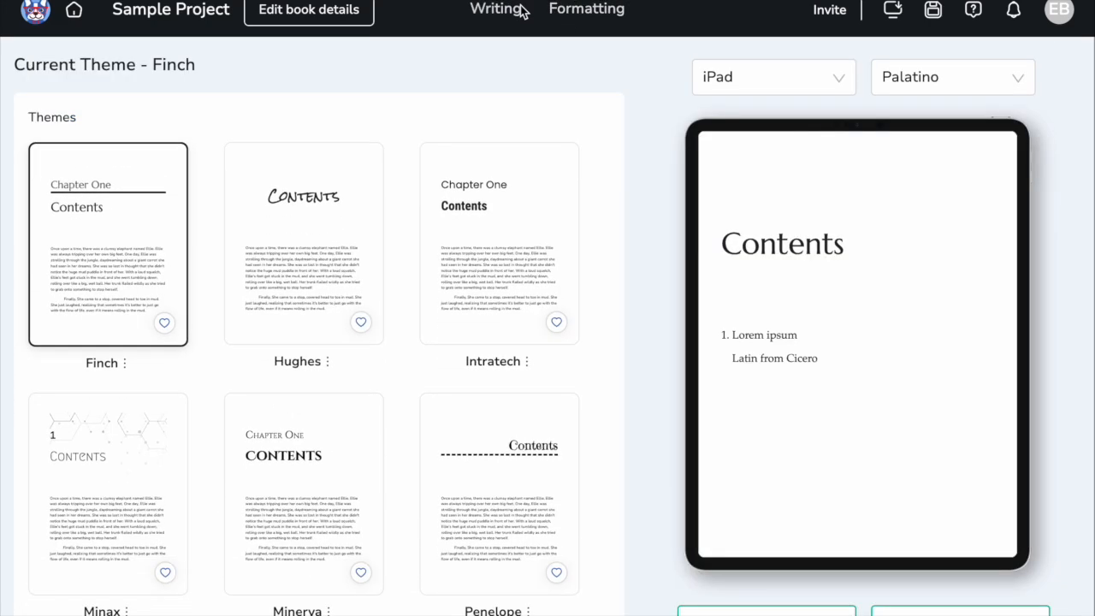
left_click(491, 16)
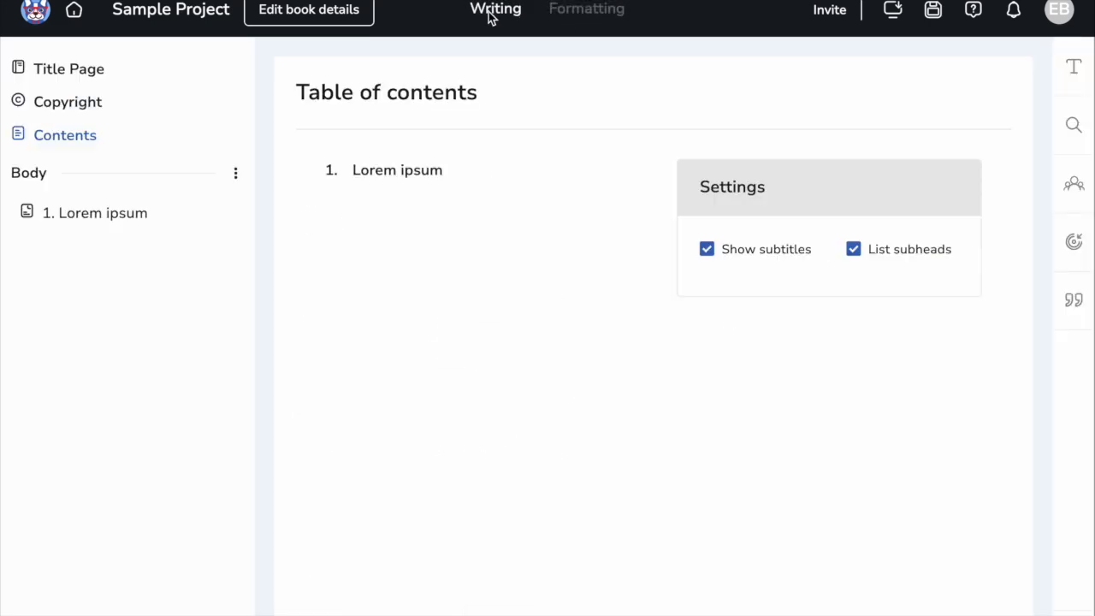
left_click(851, 256)
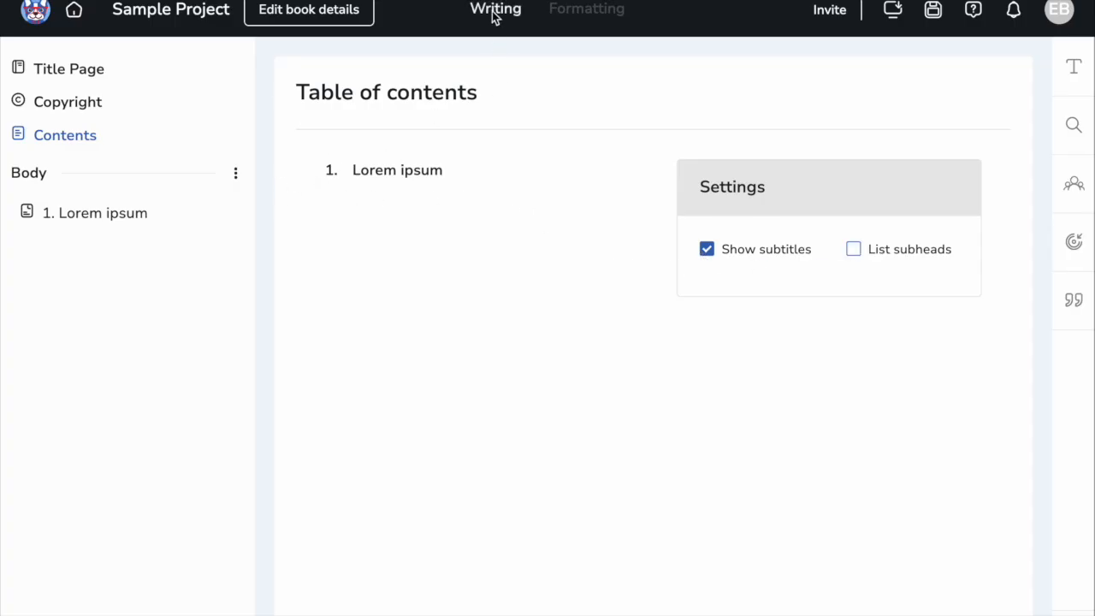
Split the Lorem ipsum chapter before the paragraph starting "Etiam venenatis elementum arcu".
left_click(105, 218)
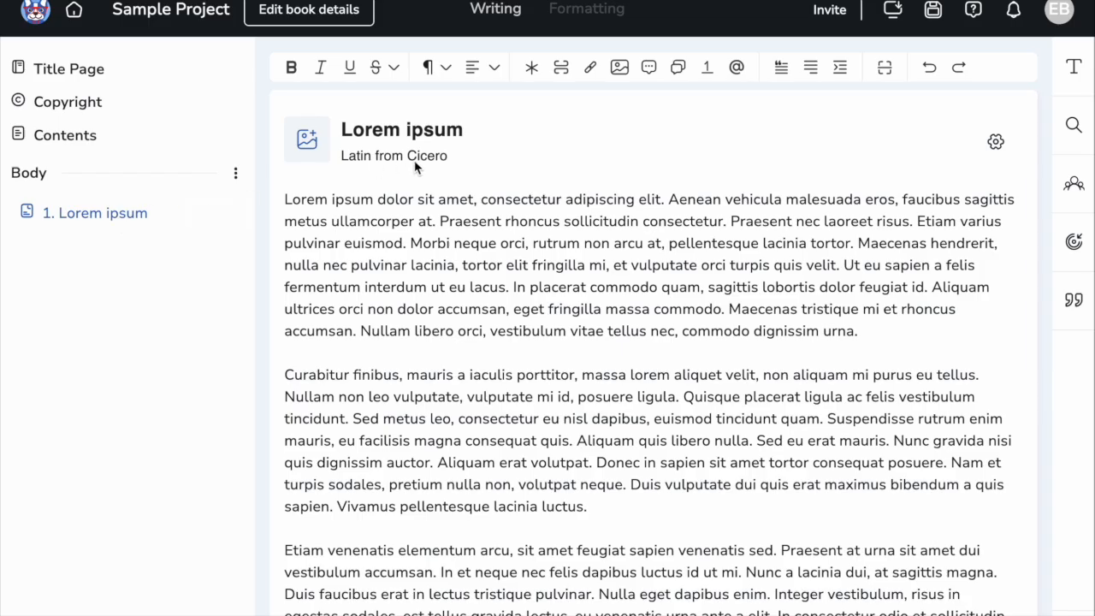
left_click(364, 368)
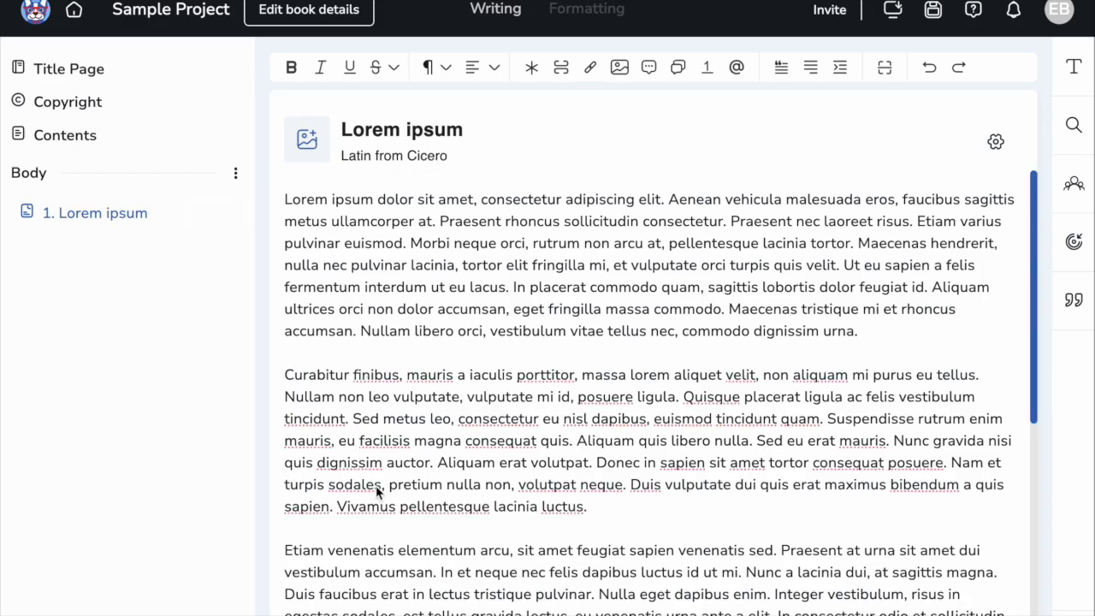
scroll(377, 492, "down", 1)
left_click(288, 485)
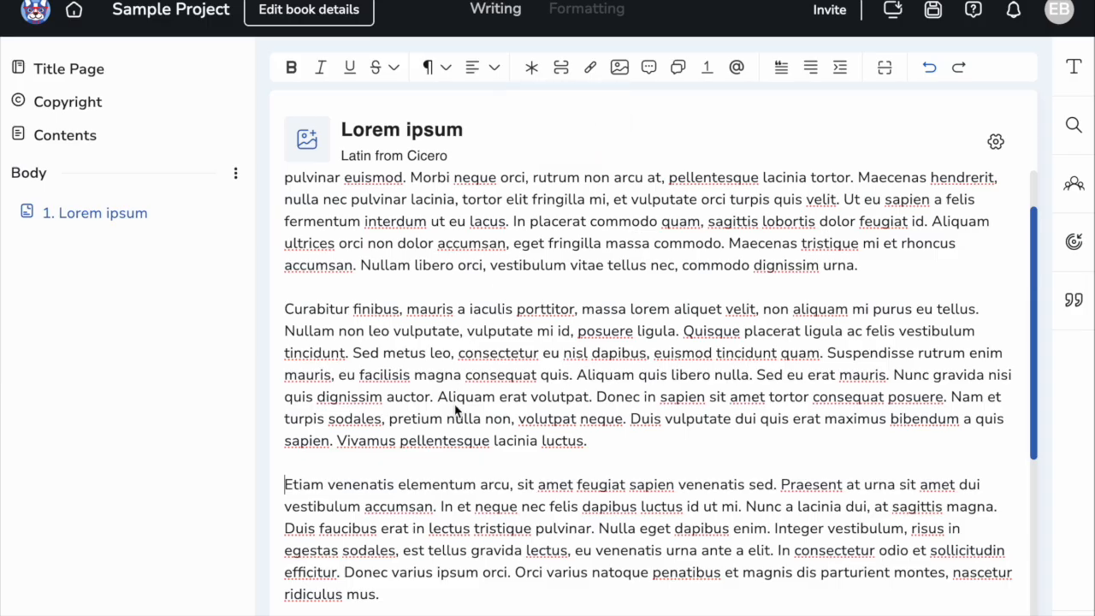
right_click(286, 488)
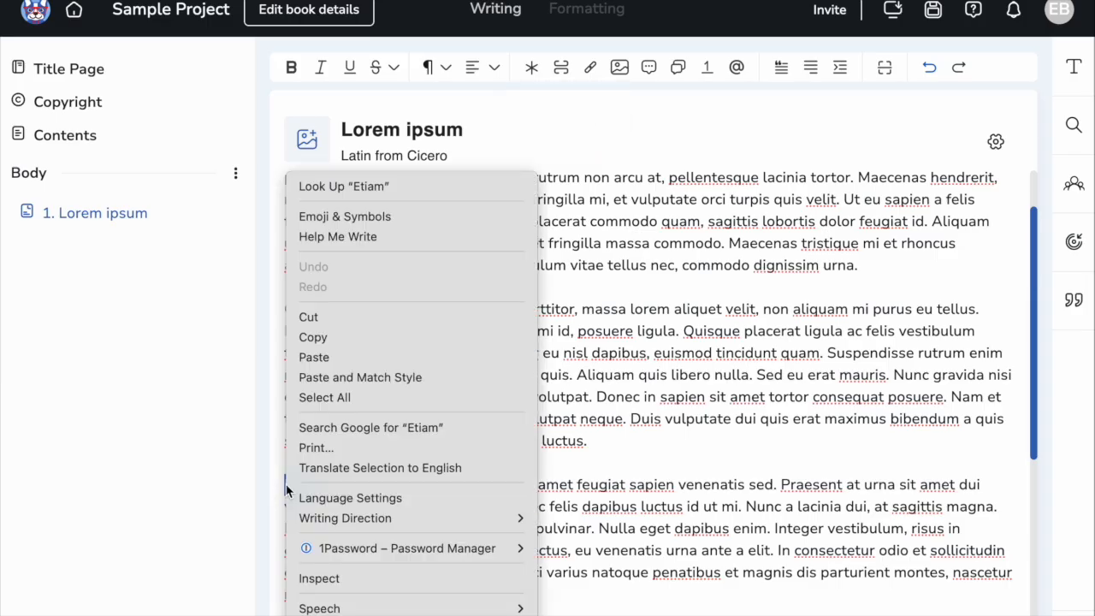
left_click(643, 460)
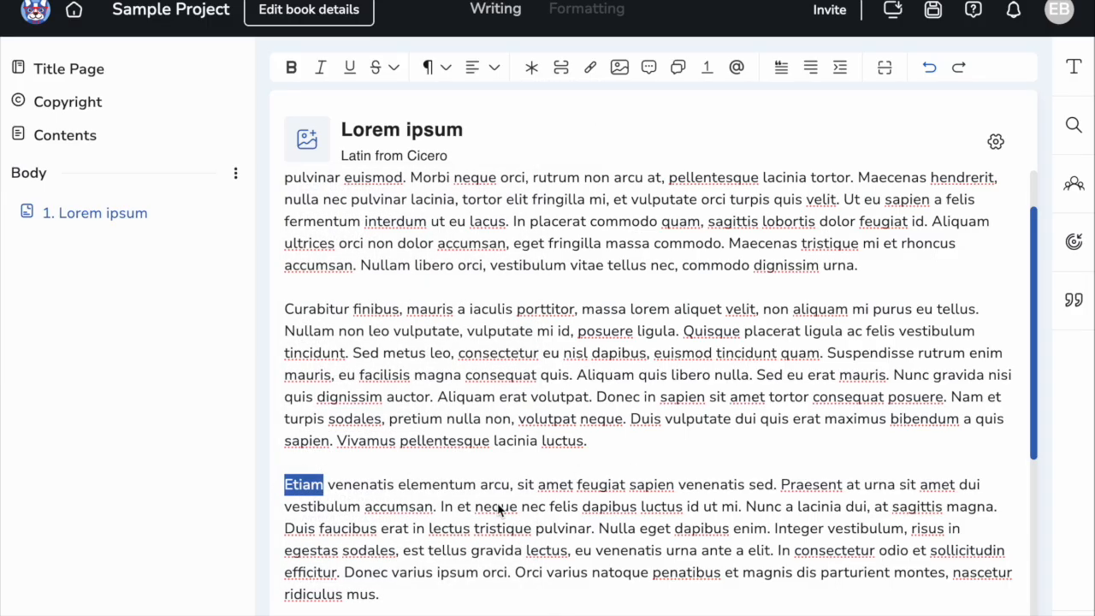
left_click(286, 494)
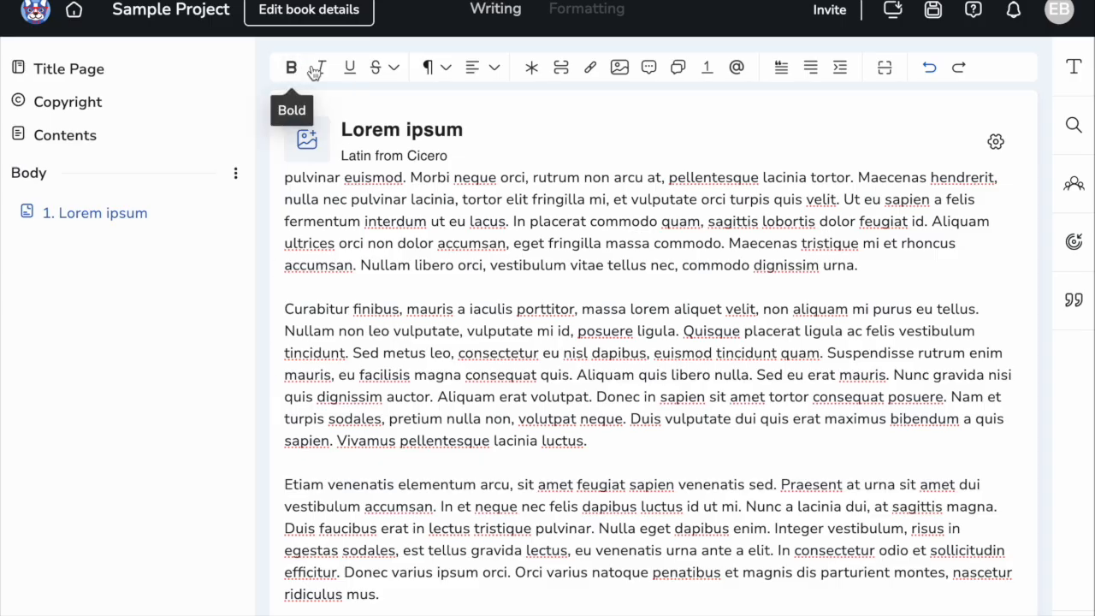
left_click(370, 74)
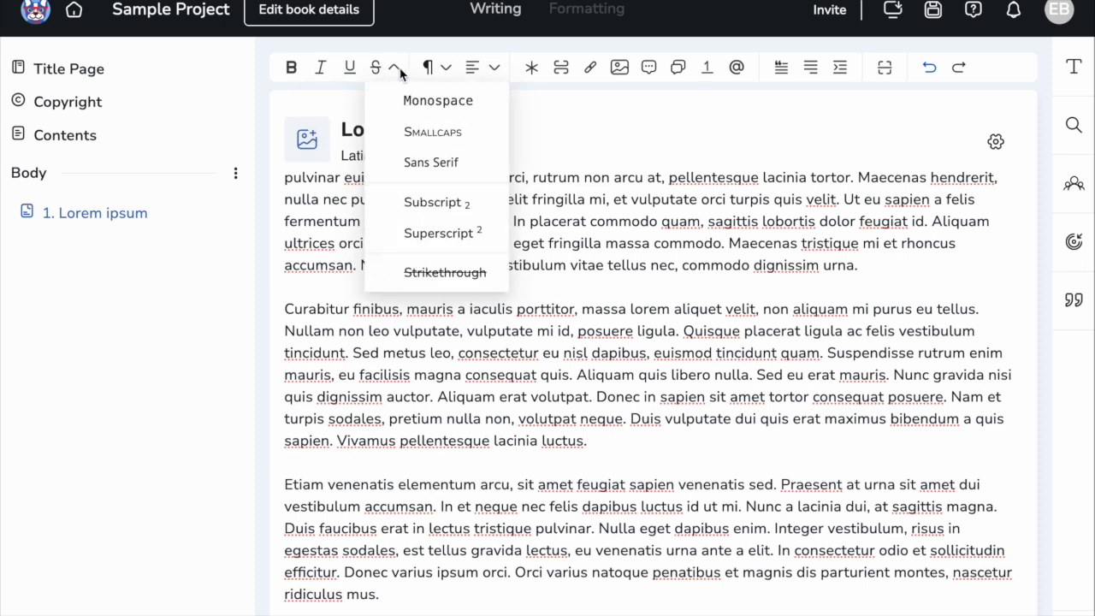
mouse_move(430, 74)
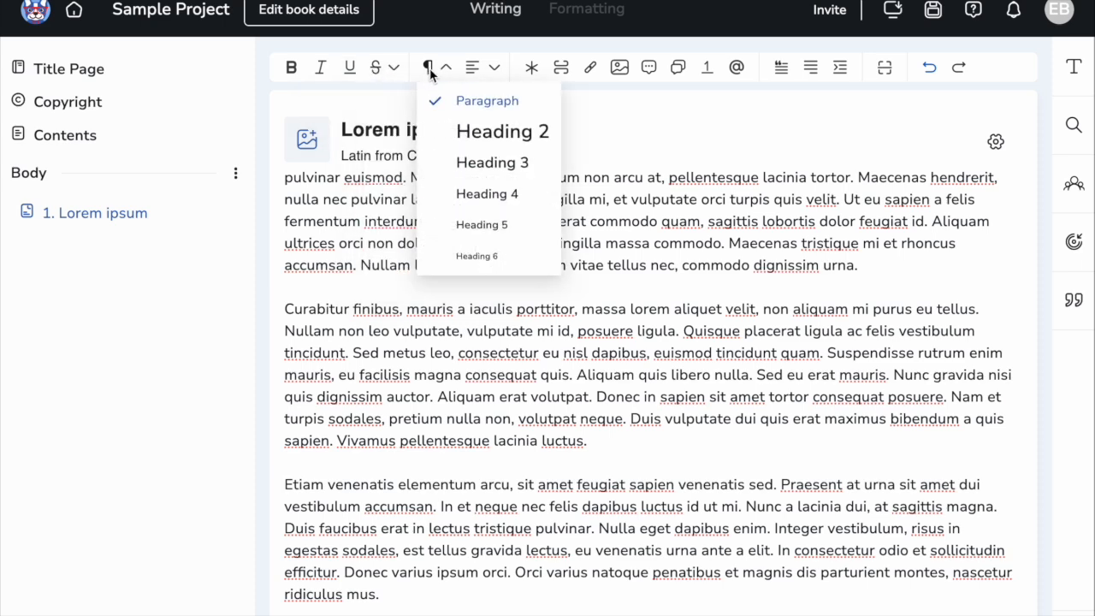
mouse_move(477, 70)
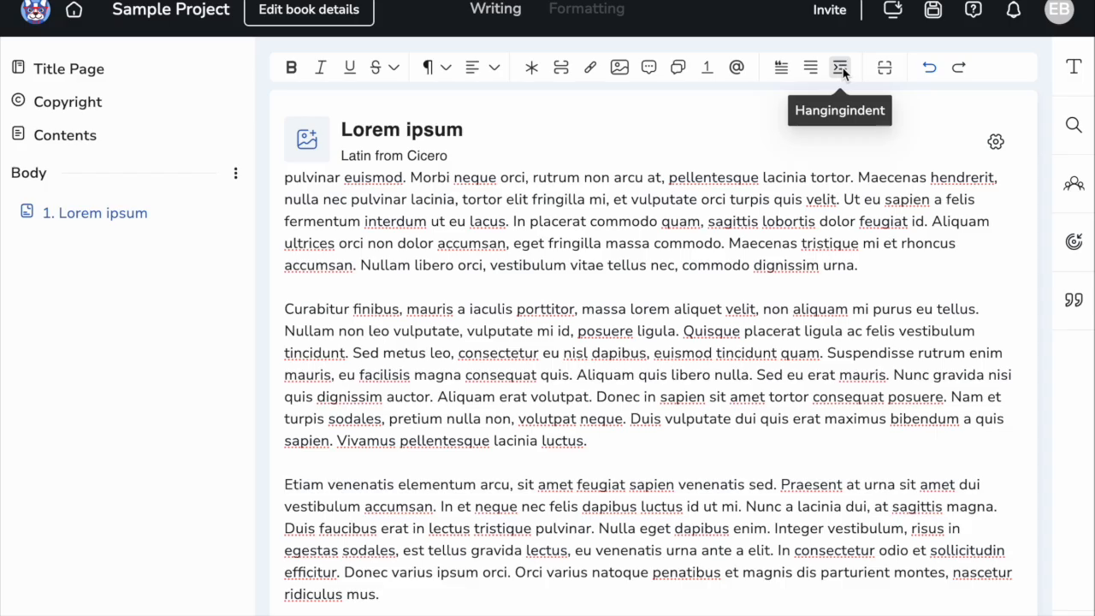
left_click(885, 68)
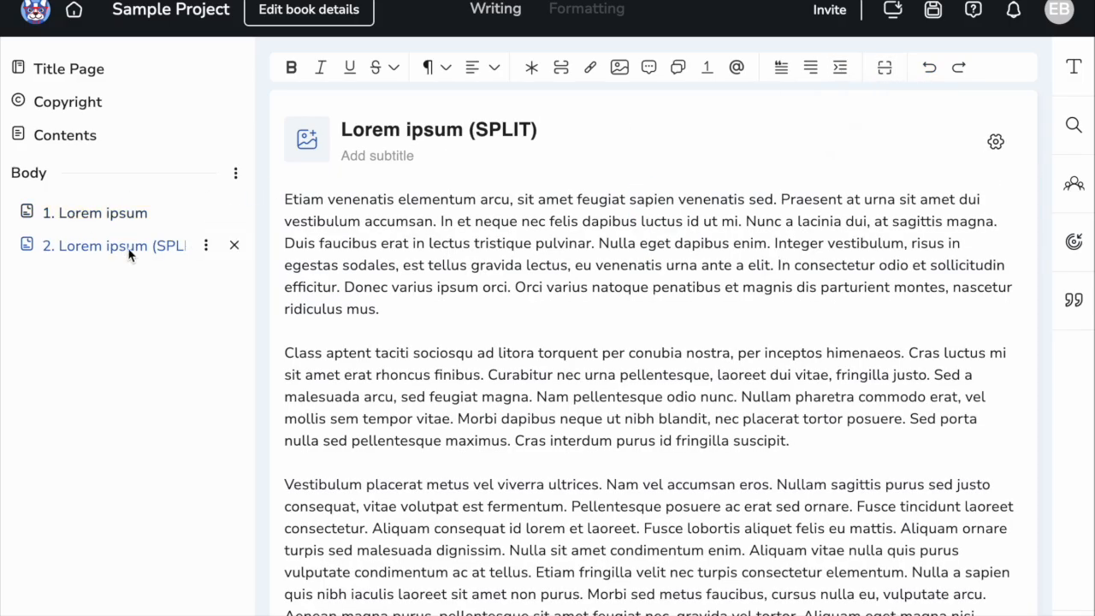
Retitle the split-off second chapter "Lorem ipsum" and give it the subtitle "It's another chapter!".
double_click(524, 128)
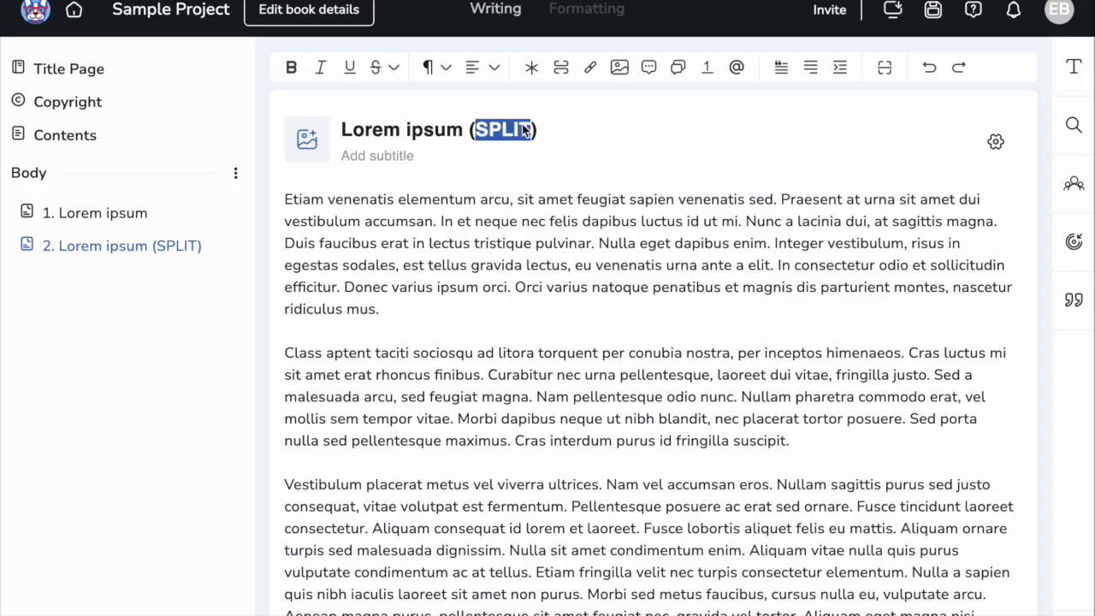
key("BackSpace")
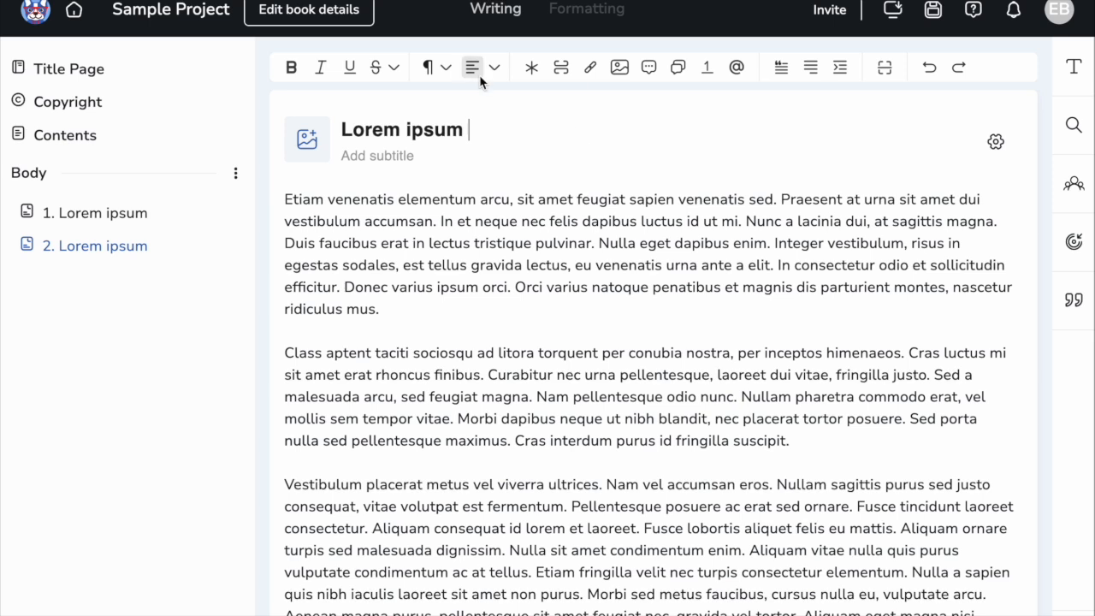
left_click(418, 158)
type("It's another chapter!")
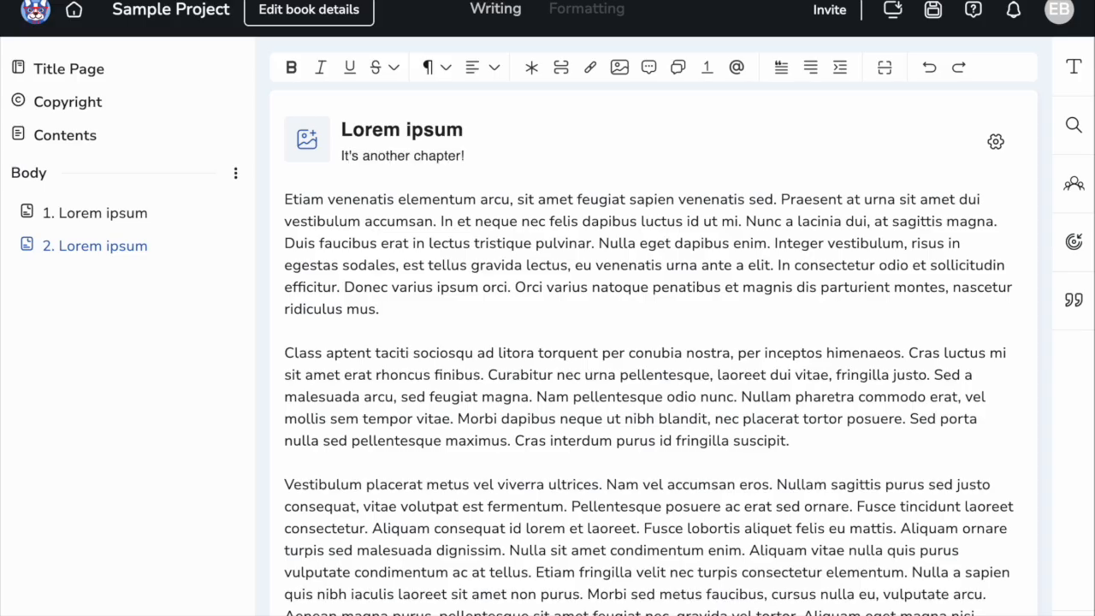
Check the formatted preview of the table of contents with both chapters and return to the writing view.
left_click(90, 140)
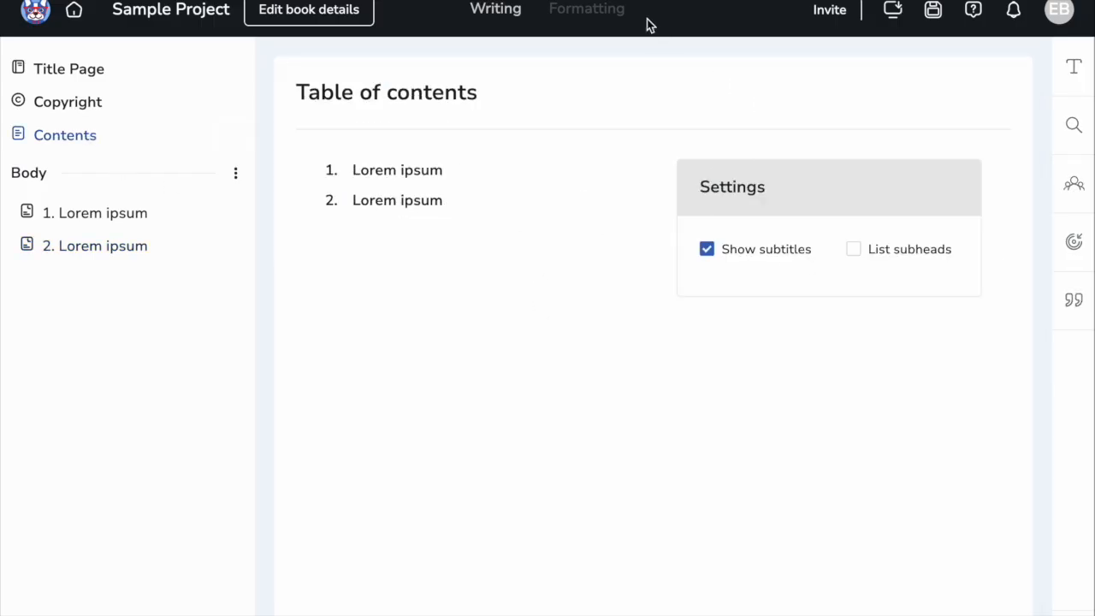
left_click(601, 15)
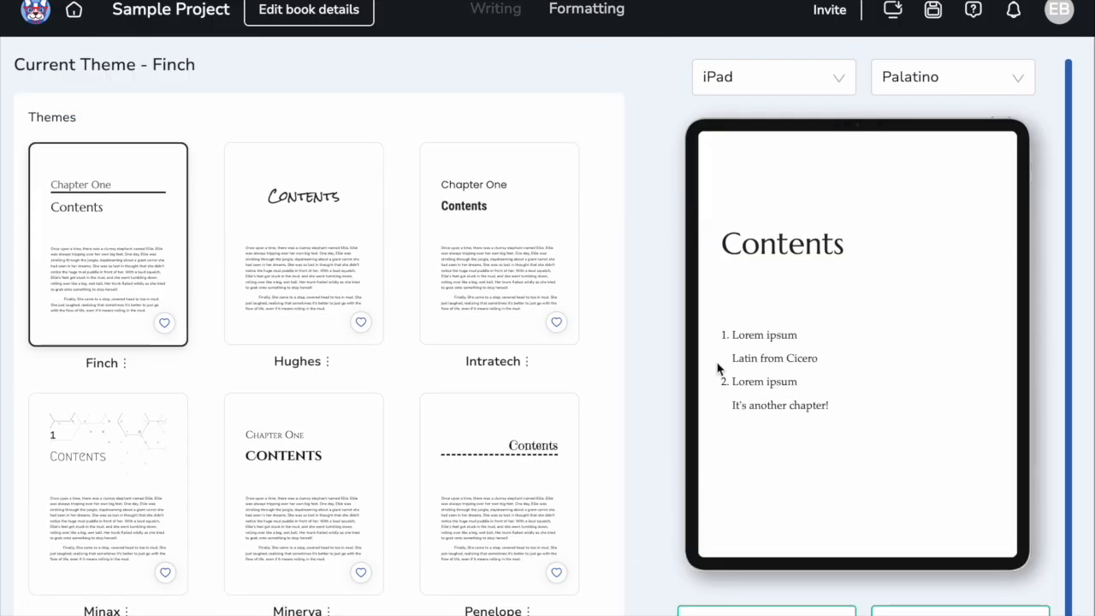
left_click(493, 12)
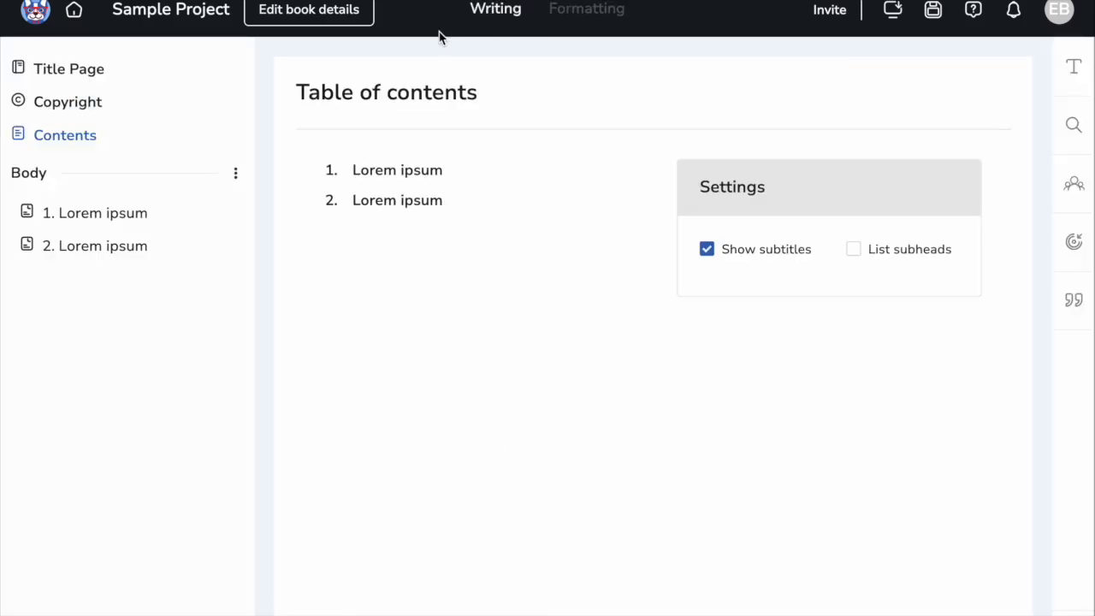
Insert a scene break in chapter 2 after the paragraph ending "Cras interdum purus id fringilla suscipit.".
left_click(101, 248)
scroll(342, 420, "down", 1)
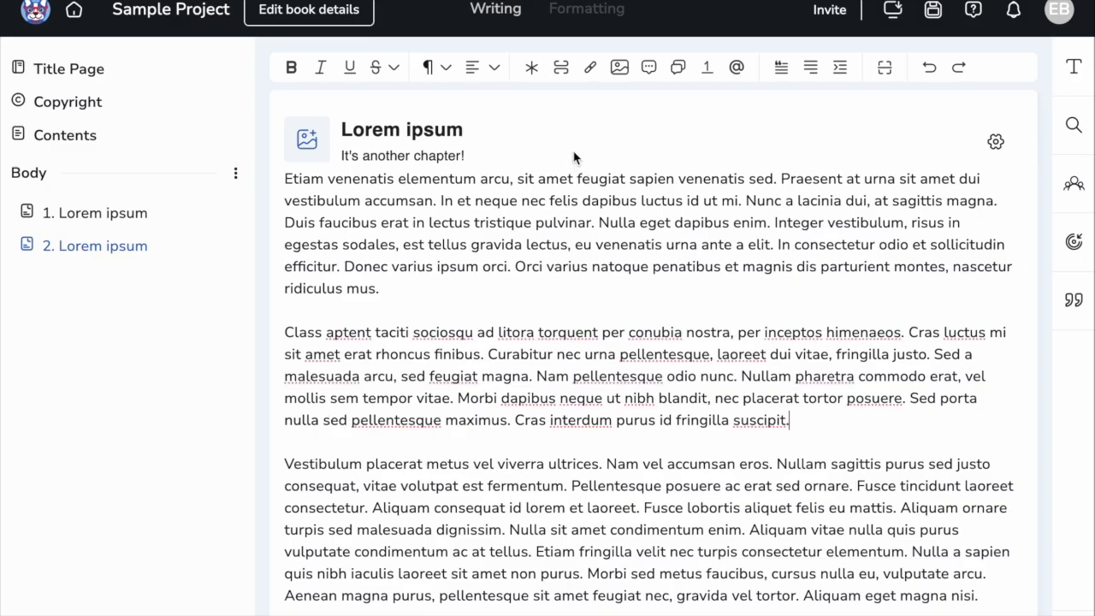
left_click(532, 68)
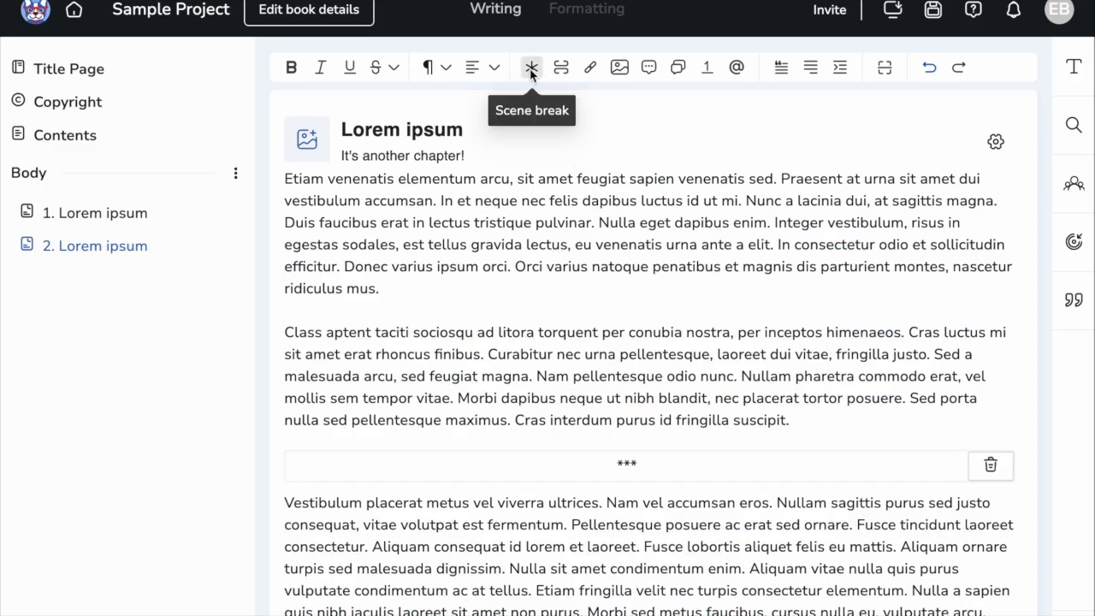
Check how the scene break looks in chapter 2's formatted preview and return to the writing view.
left_click(618, 10)
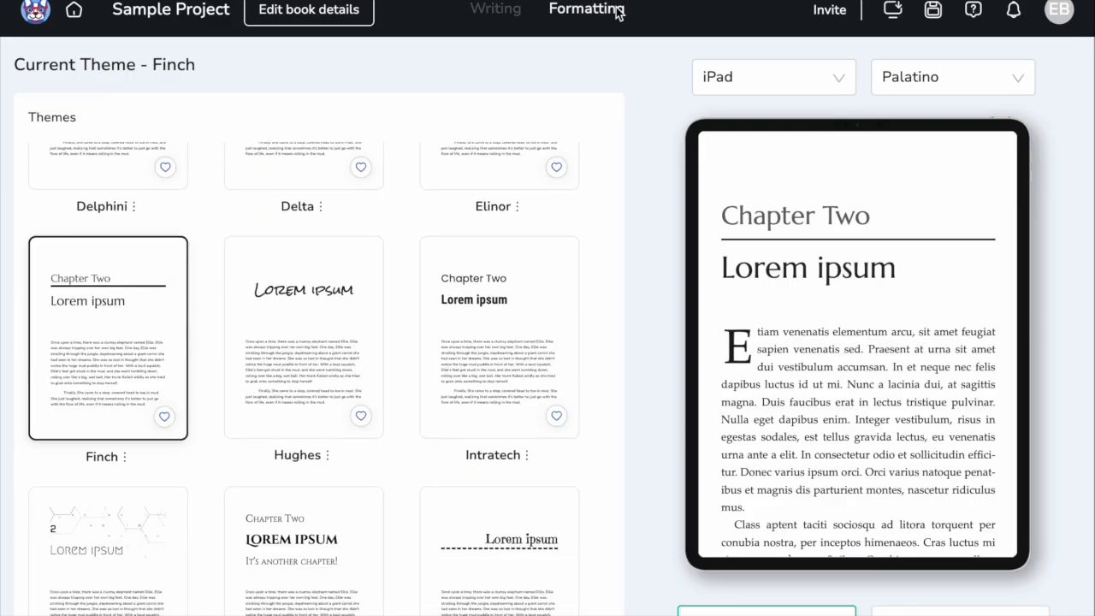
scroll(808, 404, "down", 5)
scroll(835, 410, "down", 1)
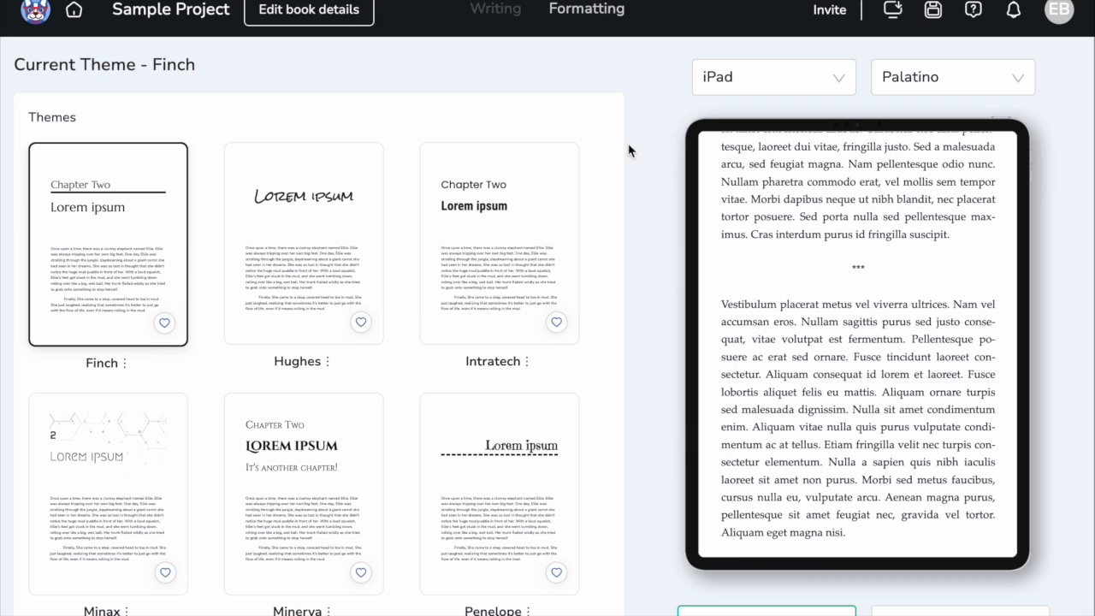
left_click(495, 10)
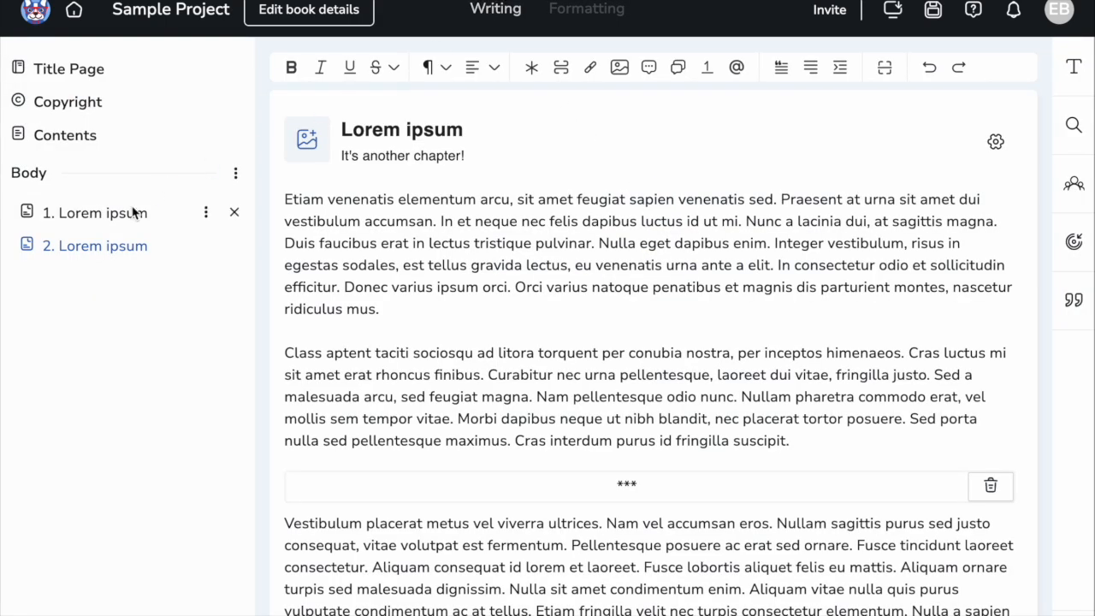
Split chapter 2 before "vulputate condimentum ac at tellus" in its last paragraph and title the new chapter "About the author".
left_click(102, 219)
left_click(81, 250)
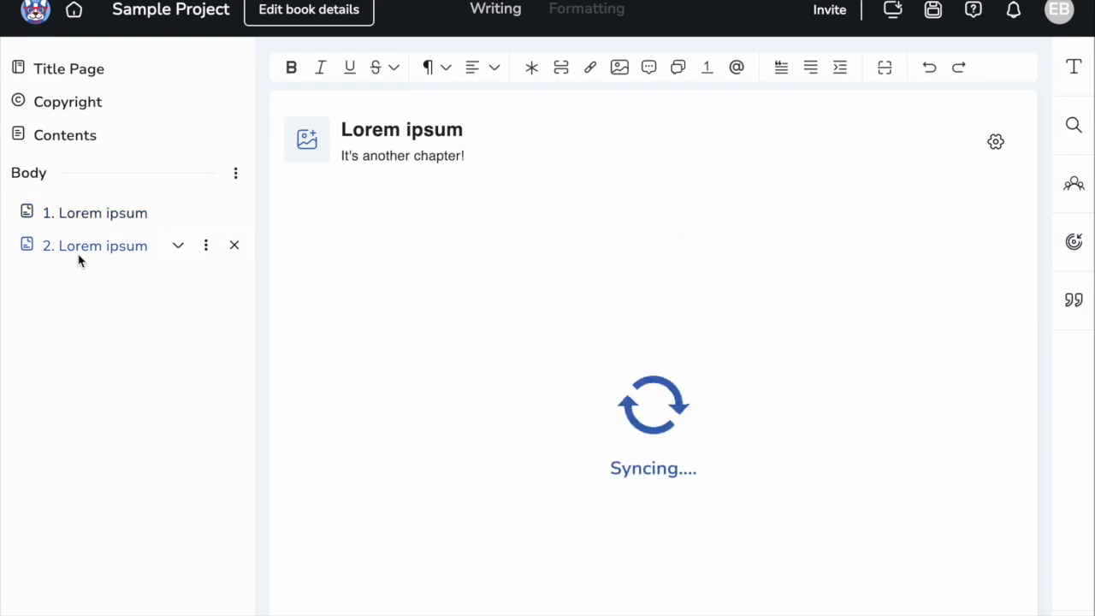
scroll(481, 482, "down", 2)
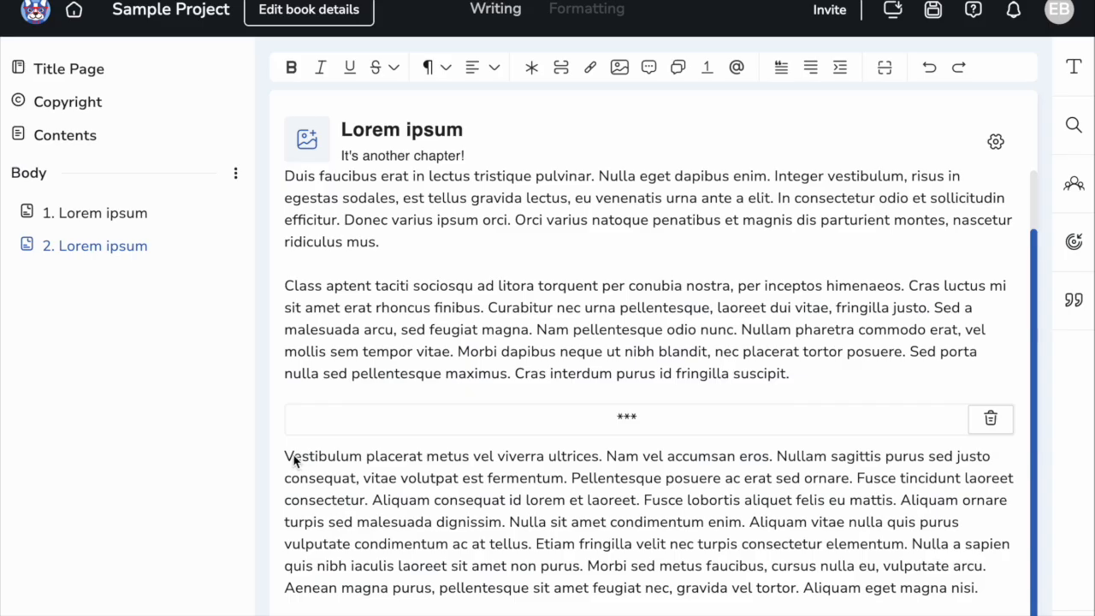
left_click(286, 529)
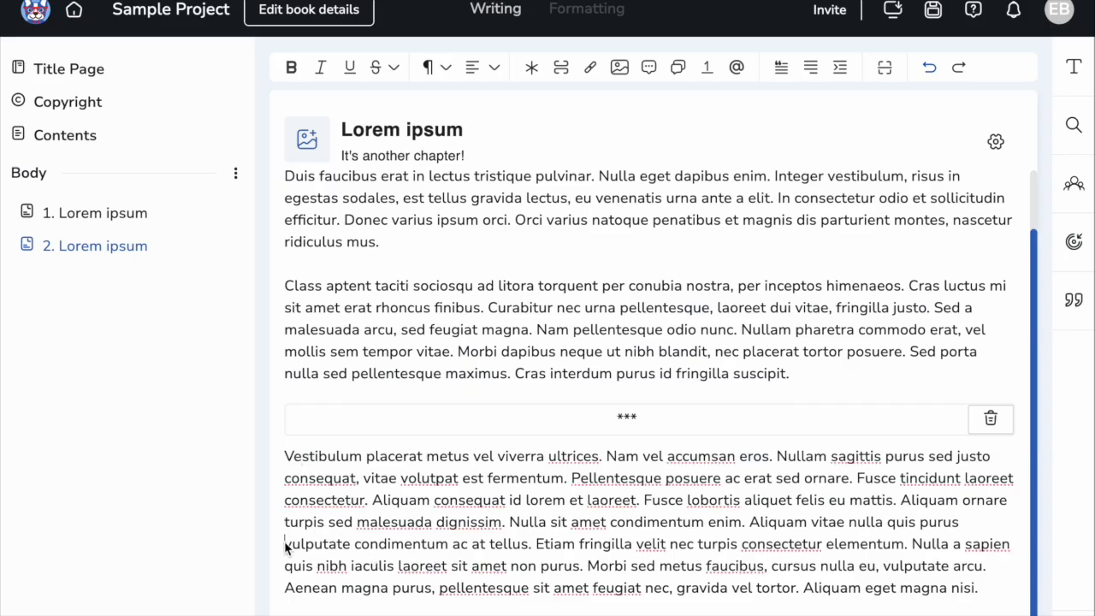
left_click(887, 69)
mouse_move(150, 285)
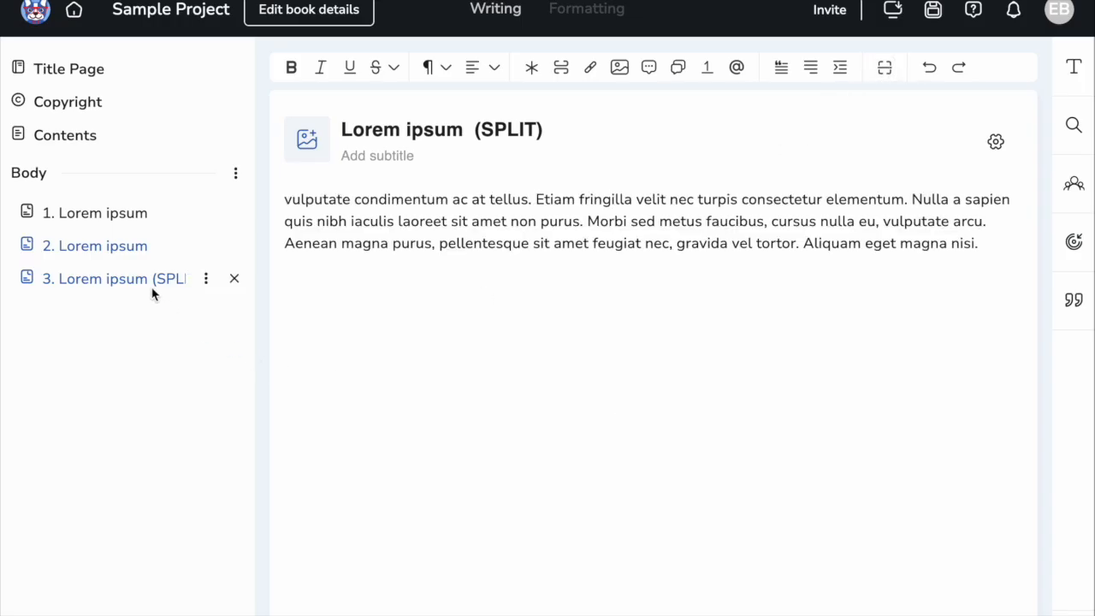
triple_click(453, 130)
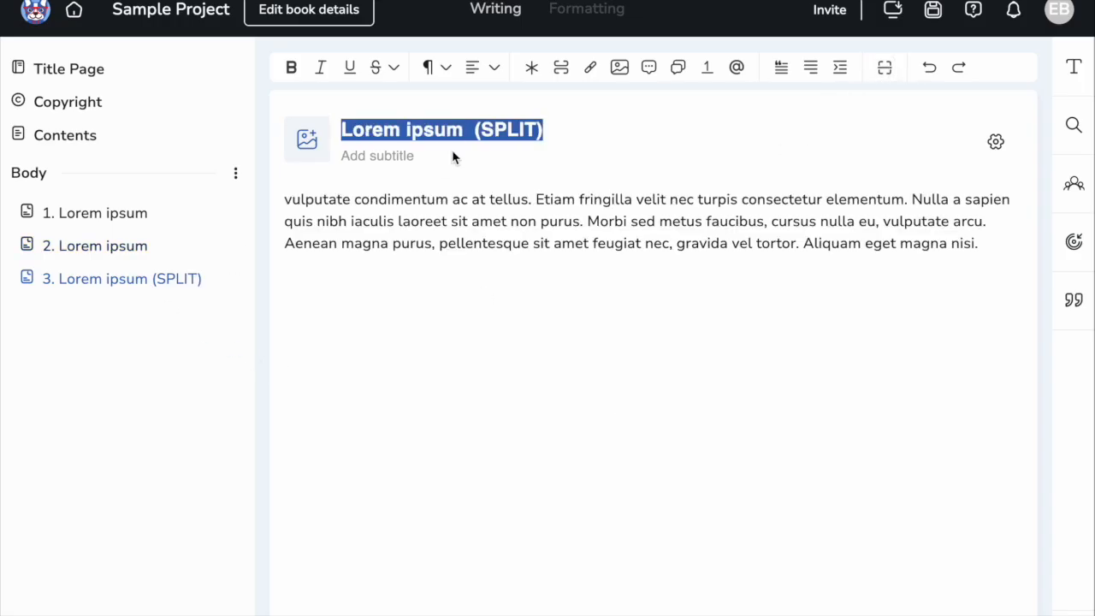
type("About the author")
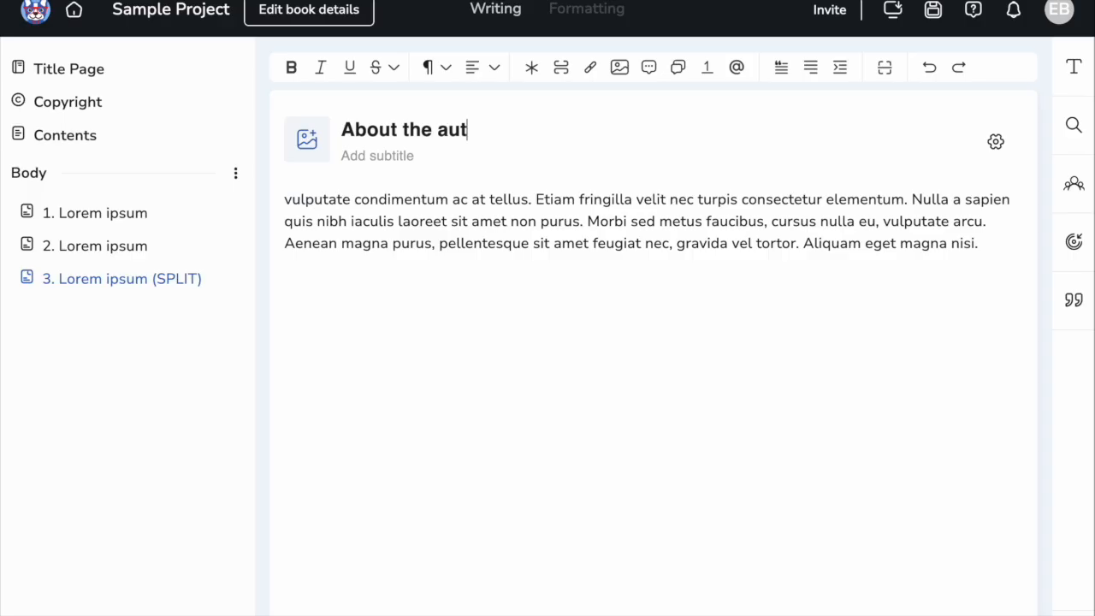
Make the "About the author" chapter unnumbered and check the formatted preview of the table of contents.
mouse_move(179, 288)
left_click(205, 281)
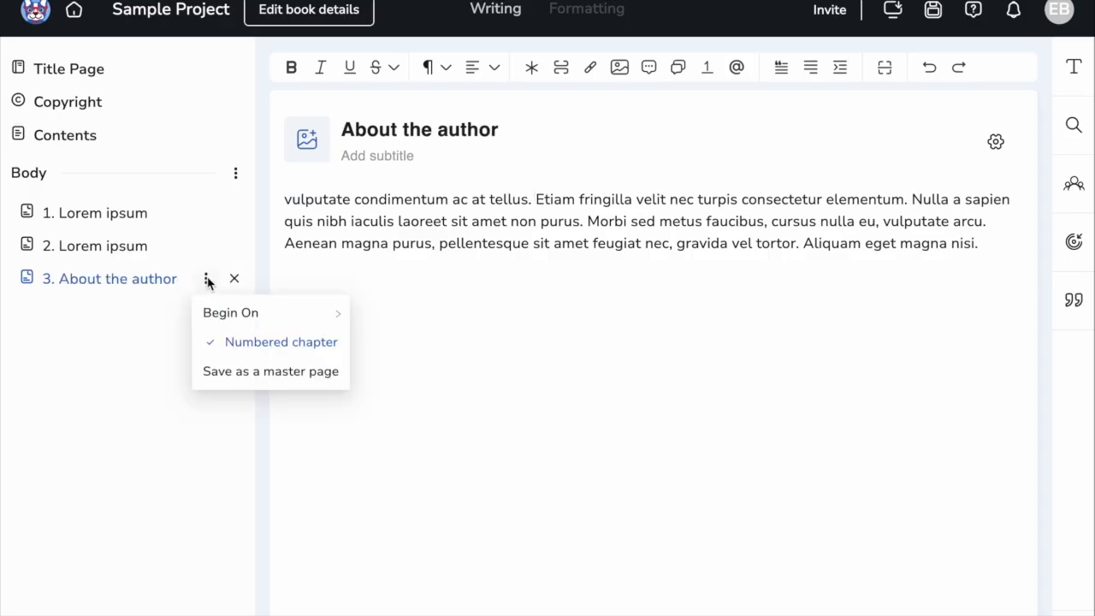
left_click(242, 345)
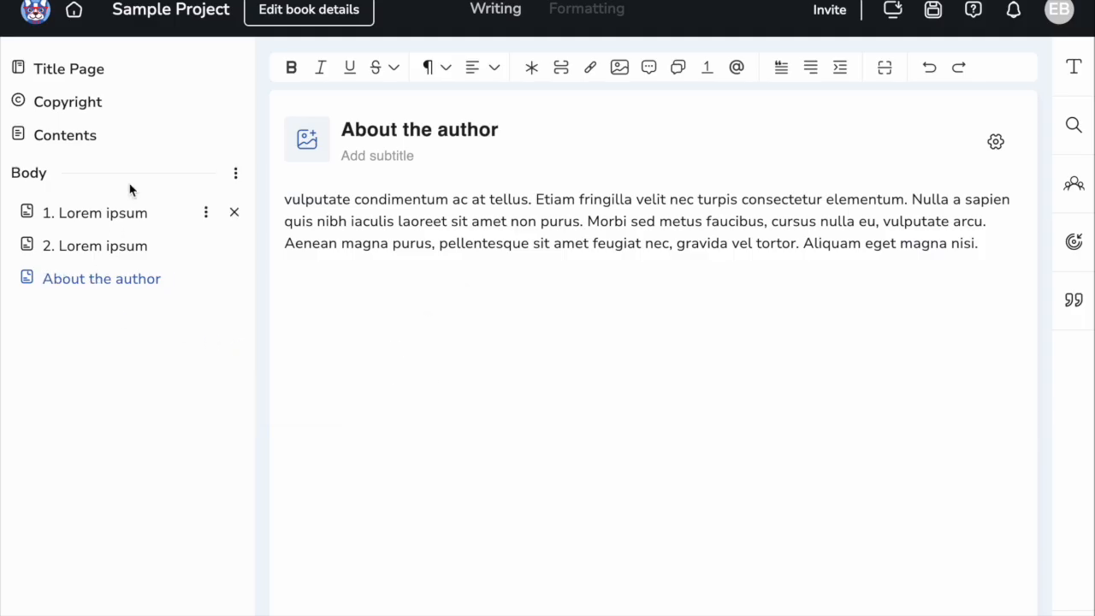
left_click(138, 147)
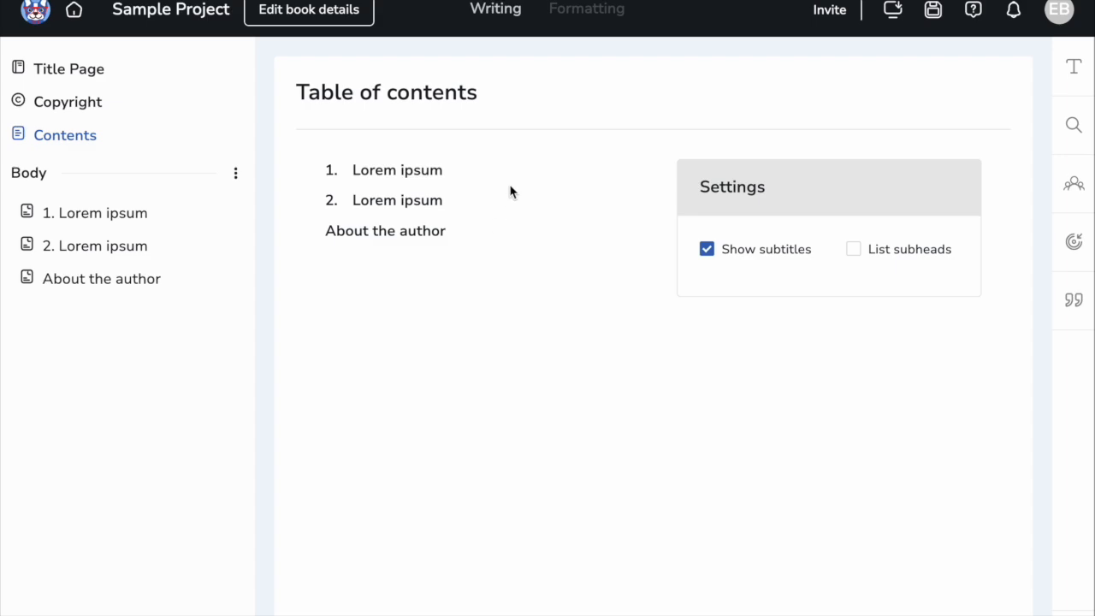
left_click(596, 11)
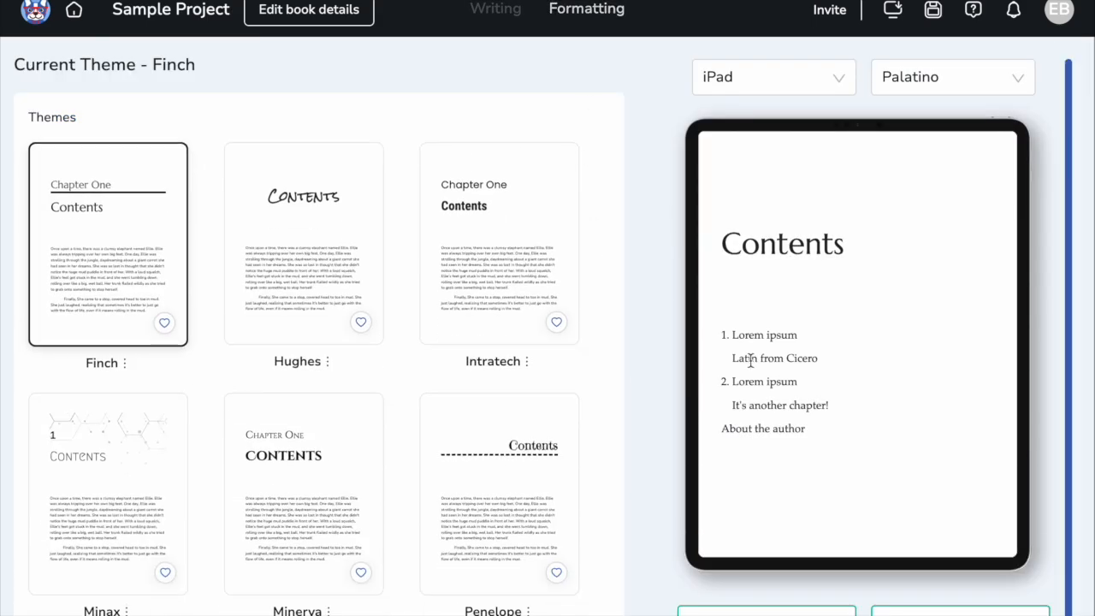
Compare the formatted previews of chapters 1 and 2, including chapter 2's scene break, and return to the writing view.
left_click(483, 10)
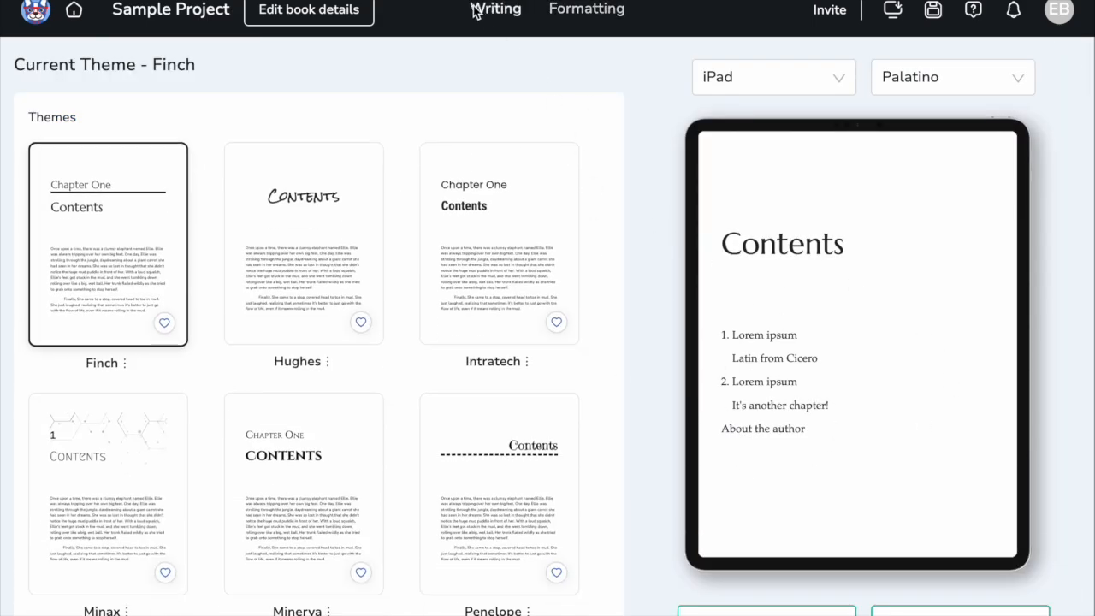
left_click(112, 216)
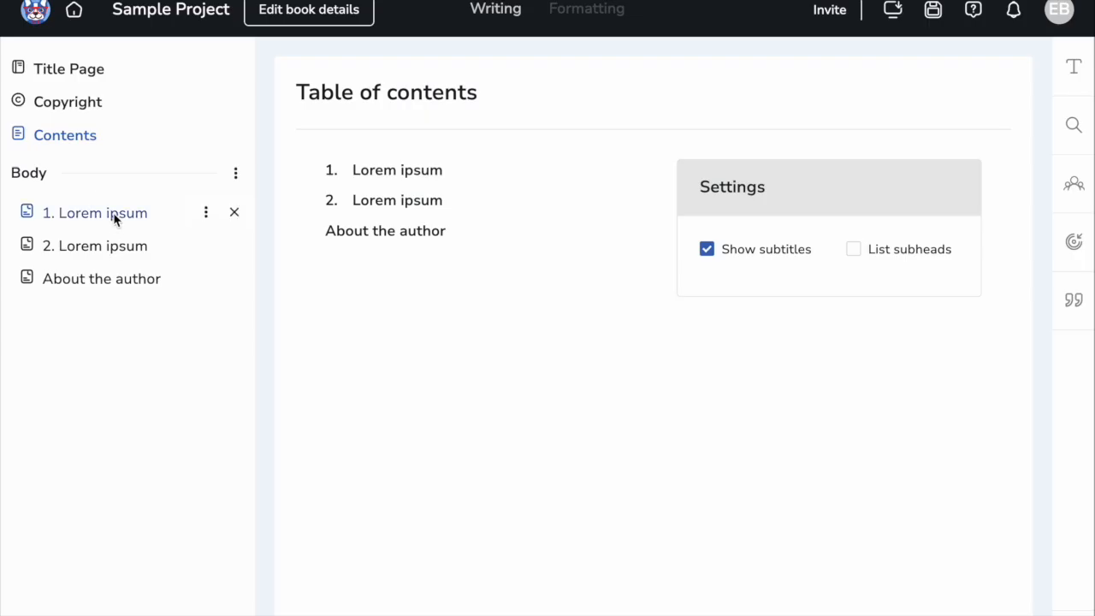
left_click(604, 13)
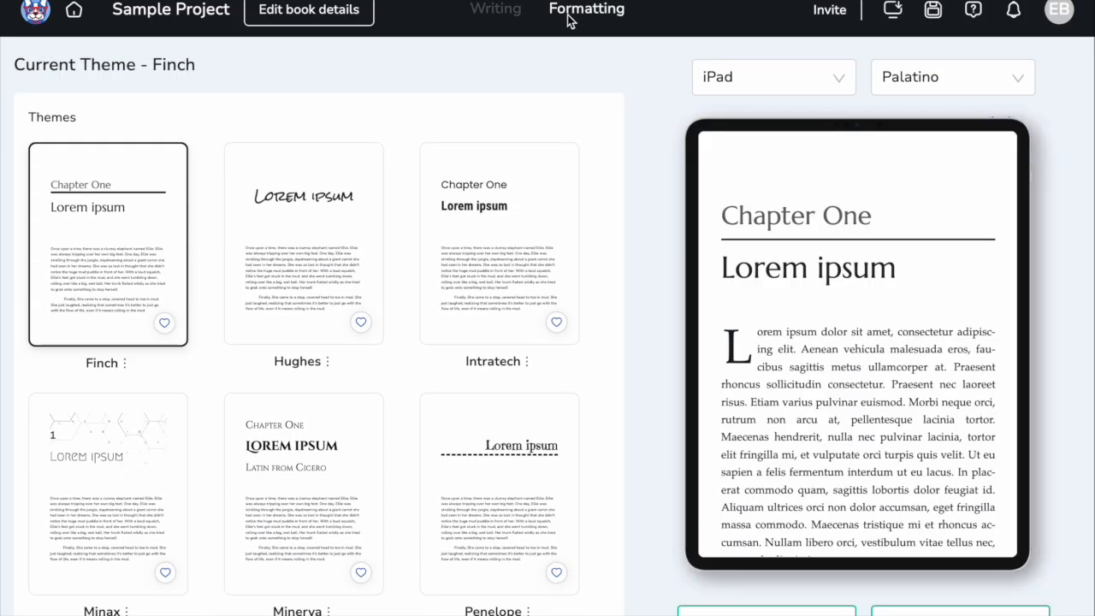
left_click(507, 15)
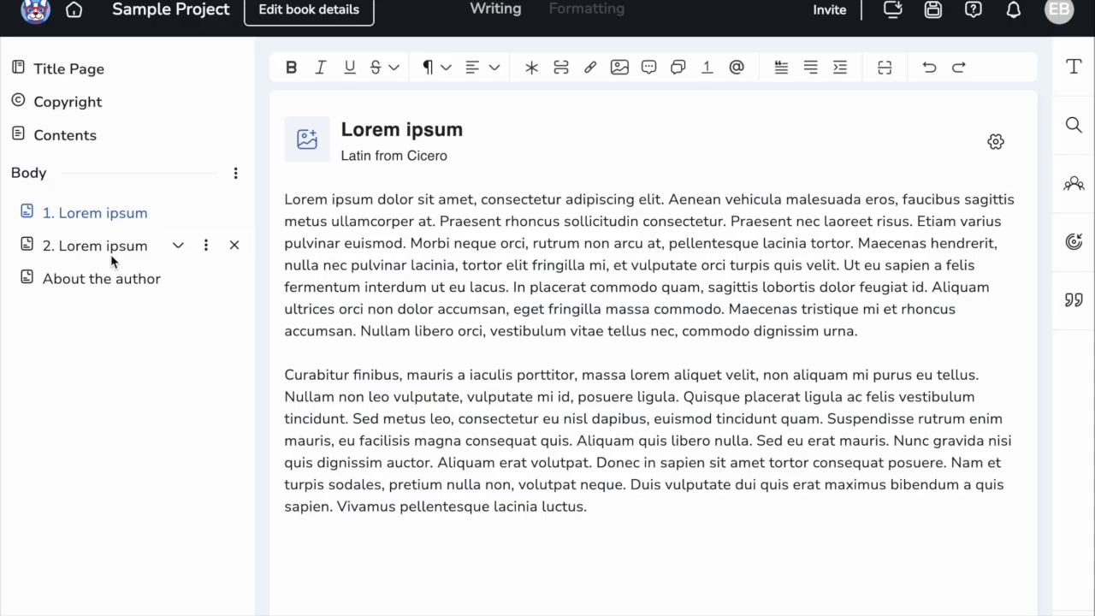
left_click(111, 254)
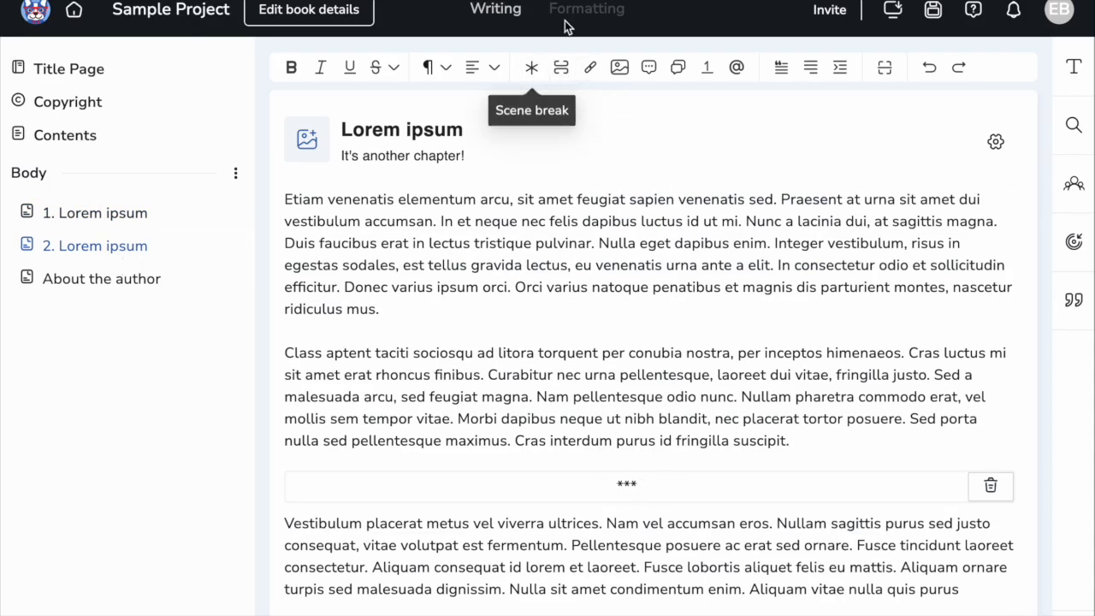
left_click(593, 6)
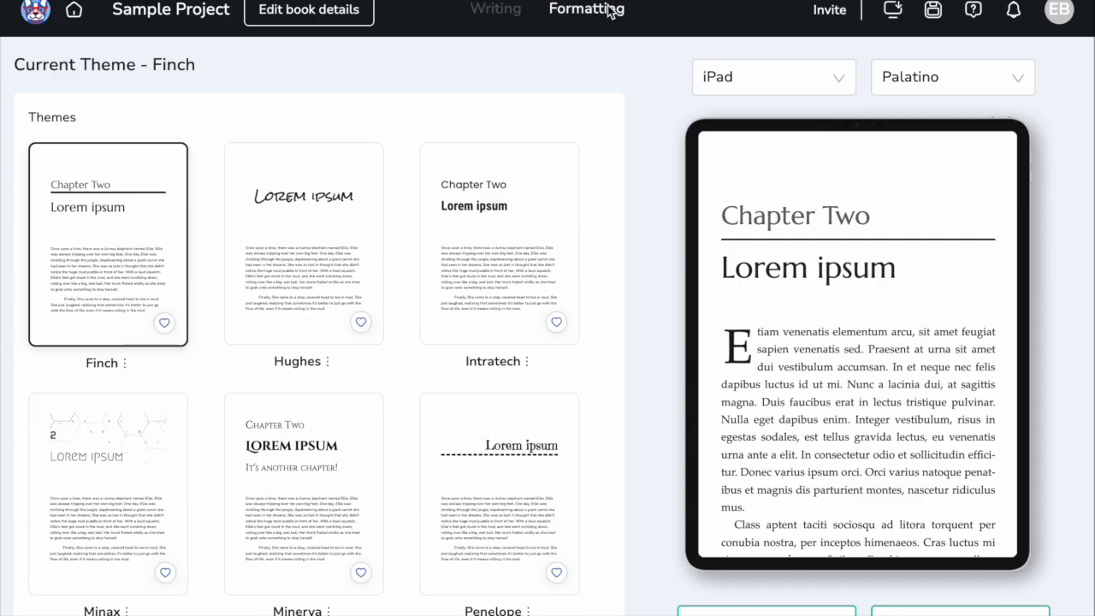
scroll(794, 428, "down", 5)
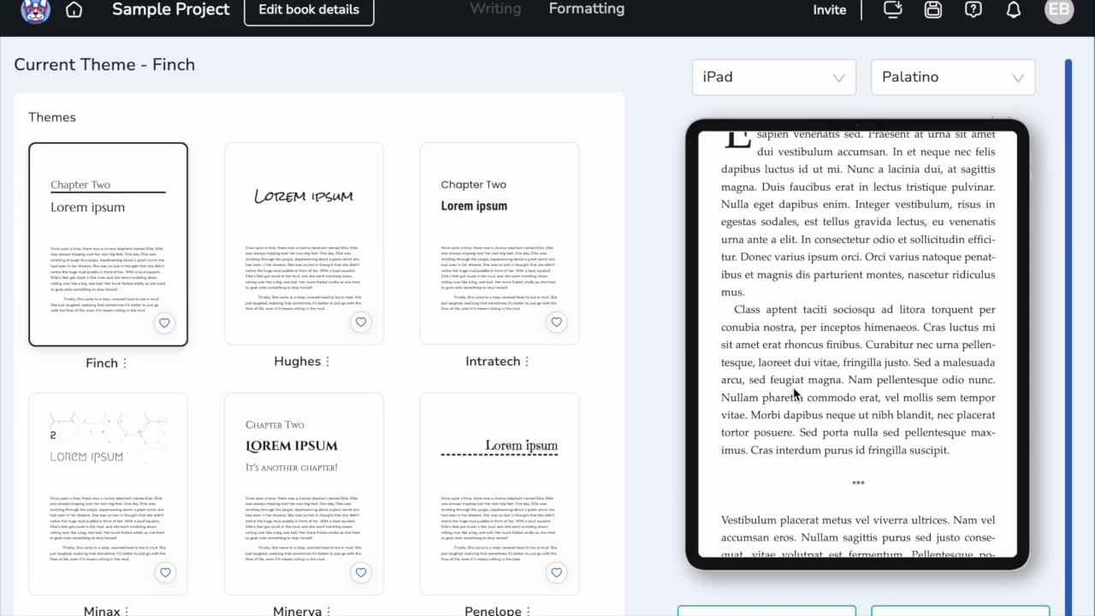
scroll(768, 443, "up", 5)
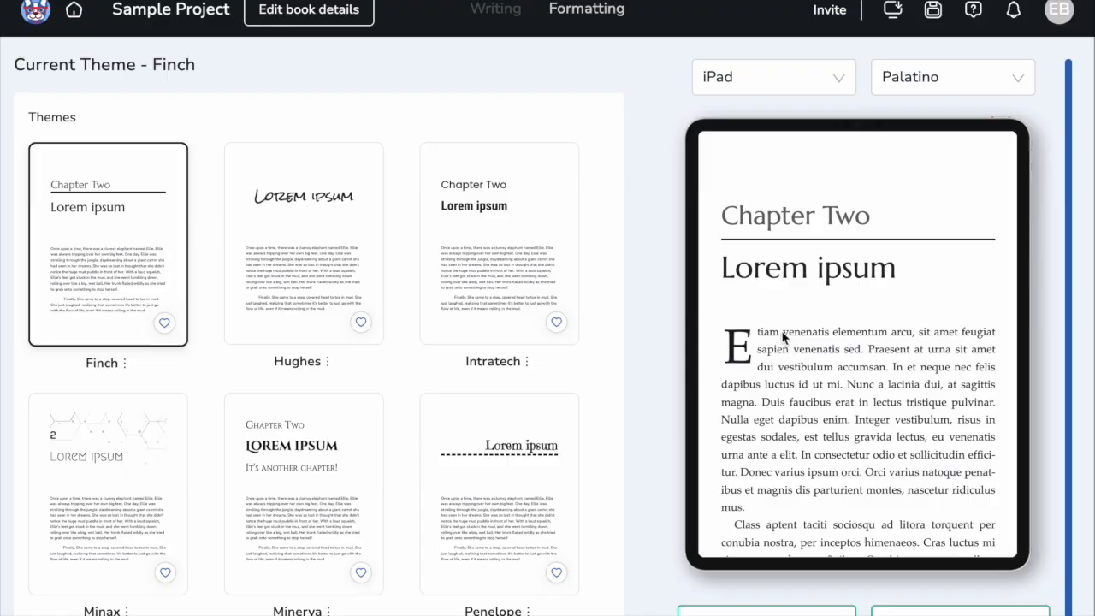
left_click(495, 10)
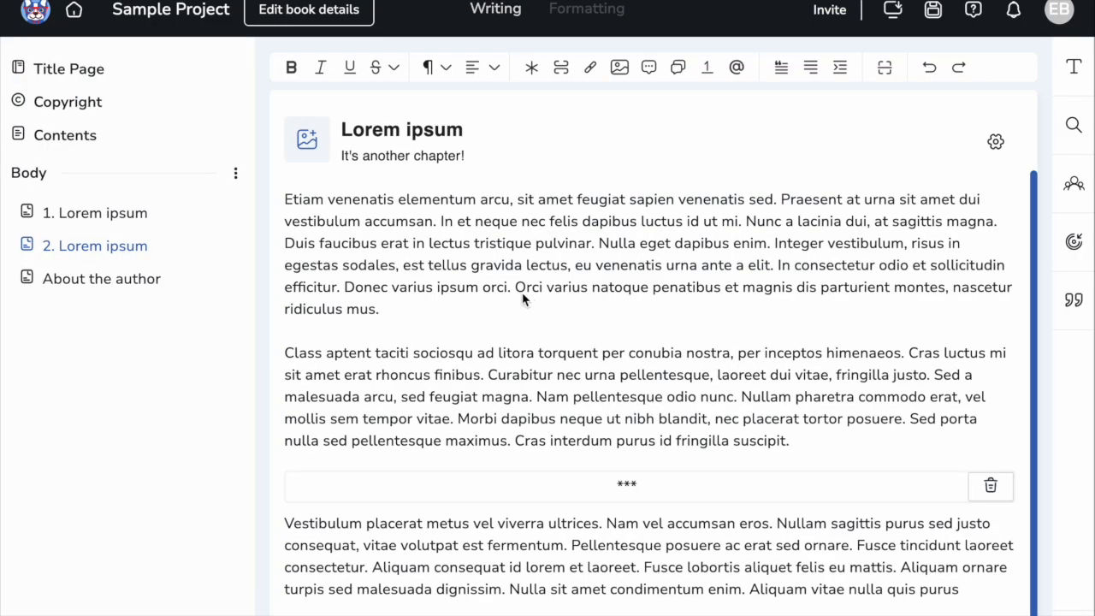
Format chapter 2's paragraph beginning "Class aptent taciti sociosqu" as Heading 2 and check it in the formatted preview.
left_click_drag(288, 358, 996, 379)
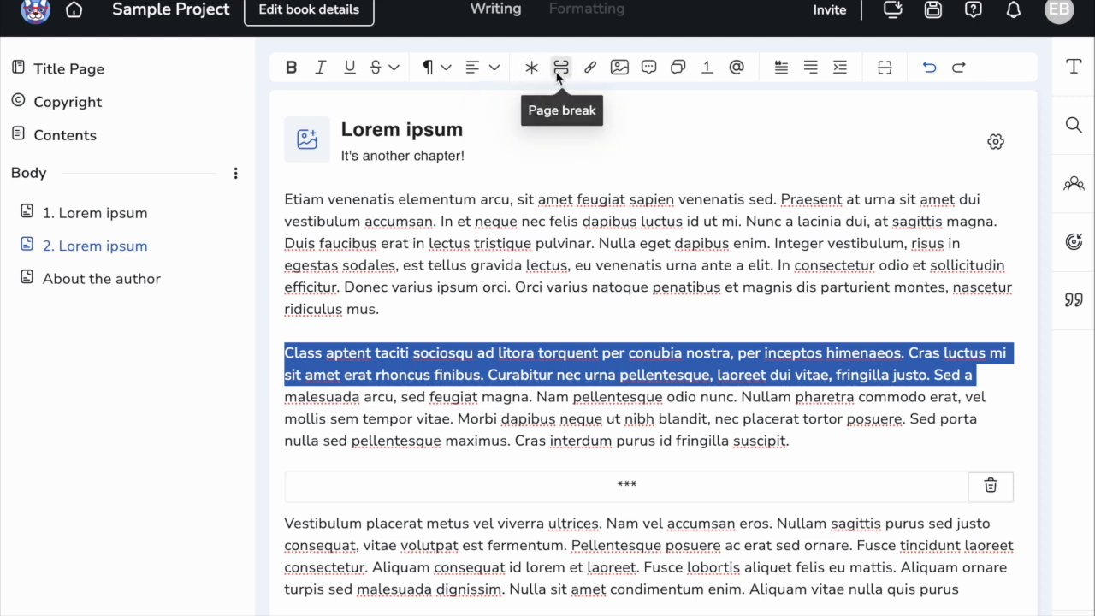
left_click(286, 202)
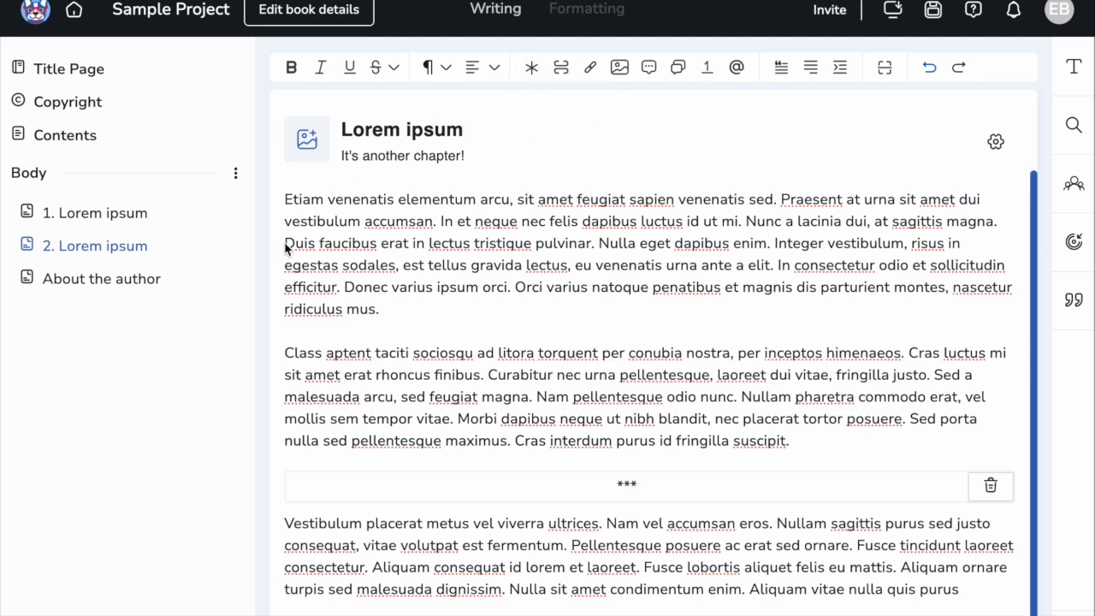
left_click_drag(285, 353, 495, 355)
left_click(444, 70)
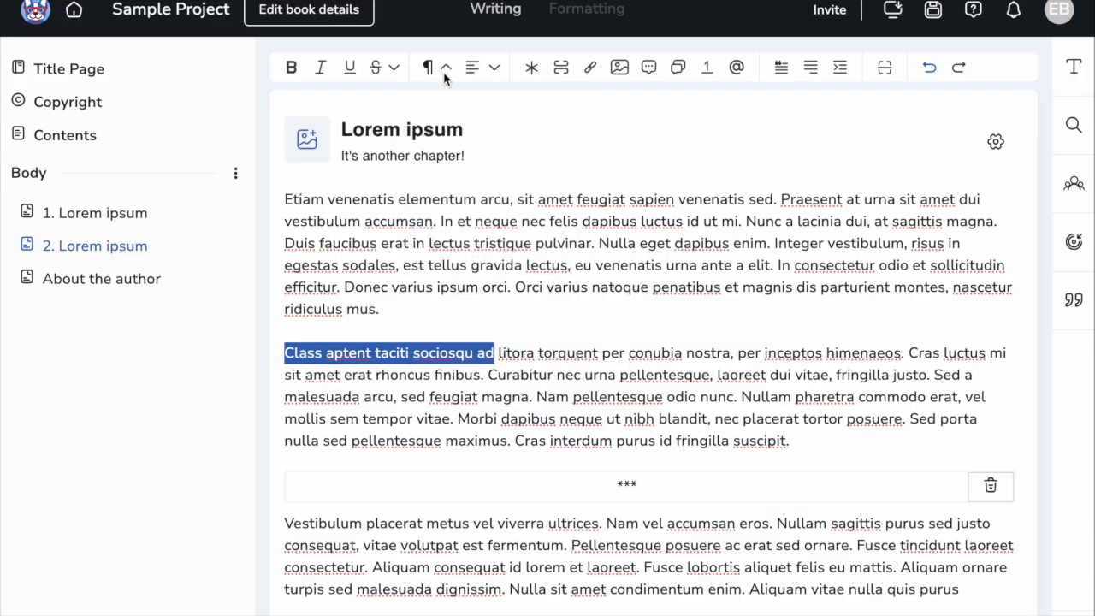
left_click(473, 133)
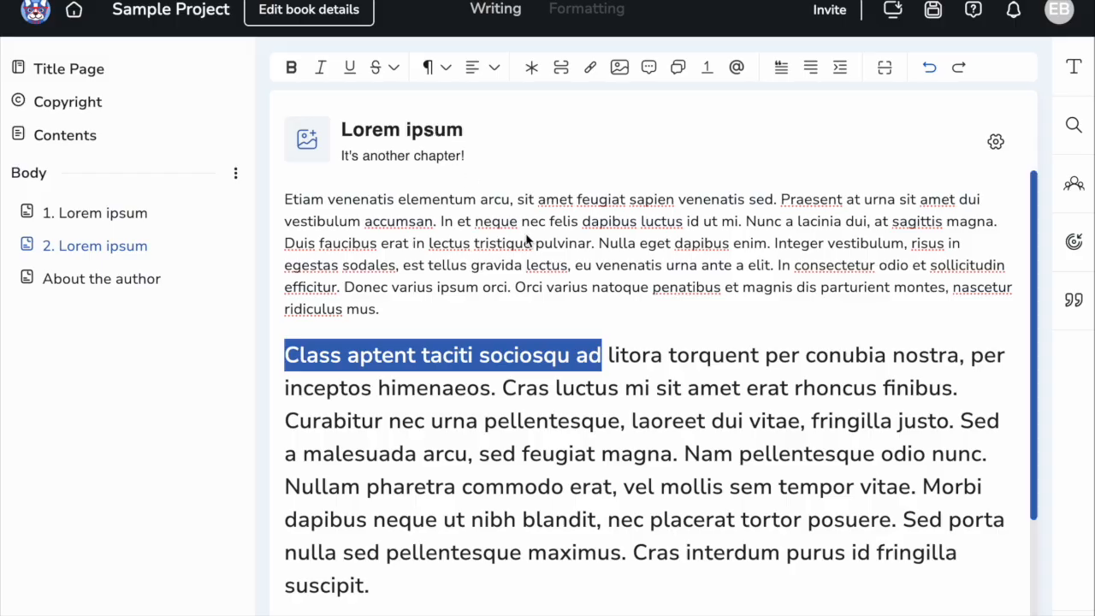
left_click(556, 254)
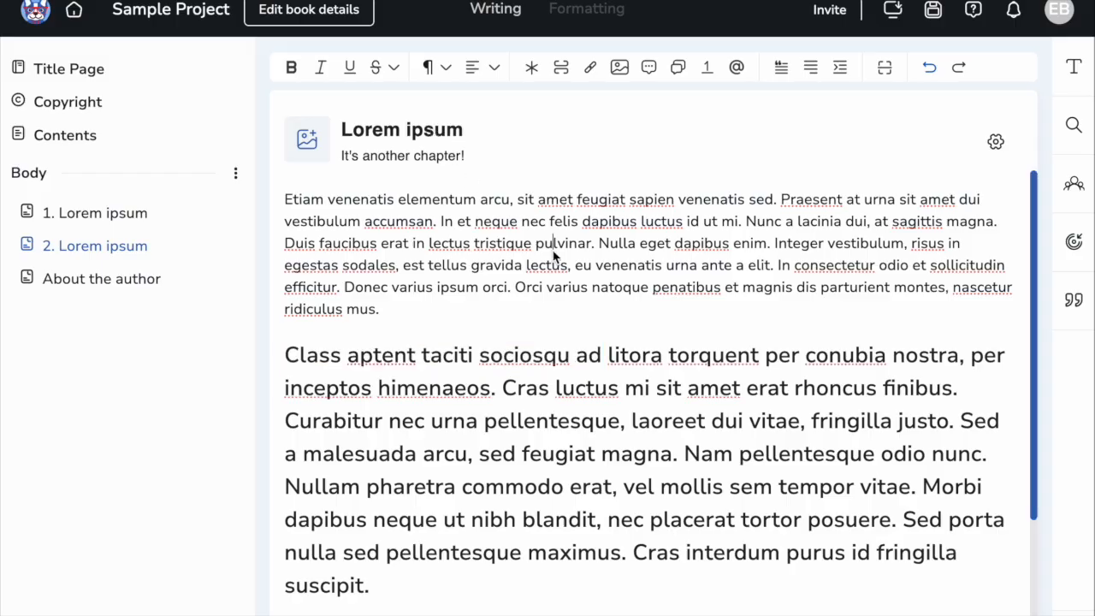
left_click(564, 24)
scroll(812, 384, "down", 5)
scroll(794, 381, "up", 5)
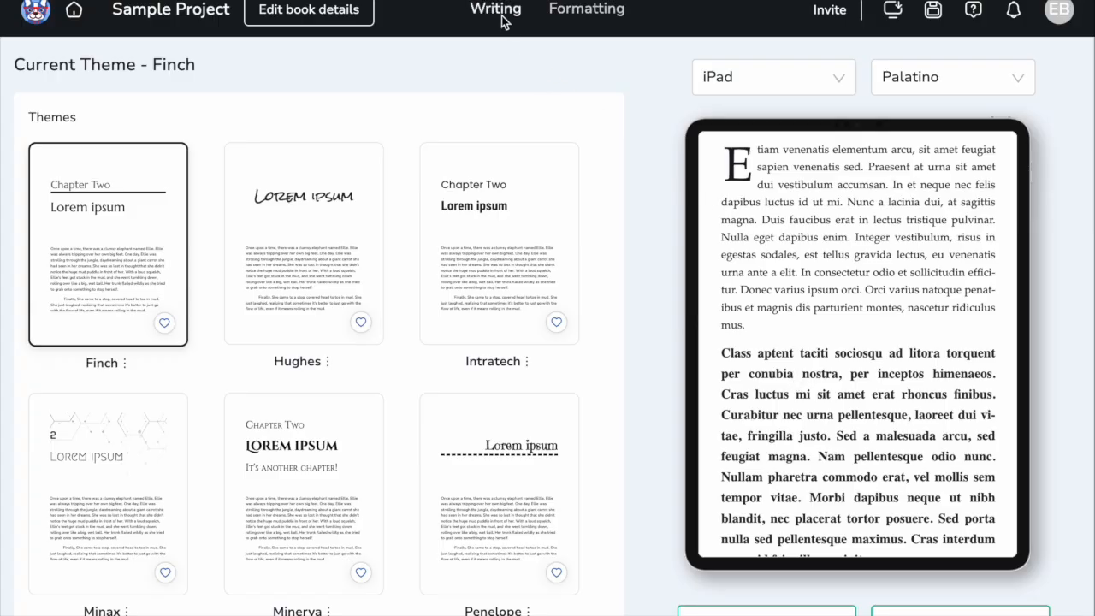
left_click(505, 23)
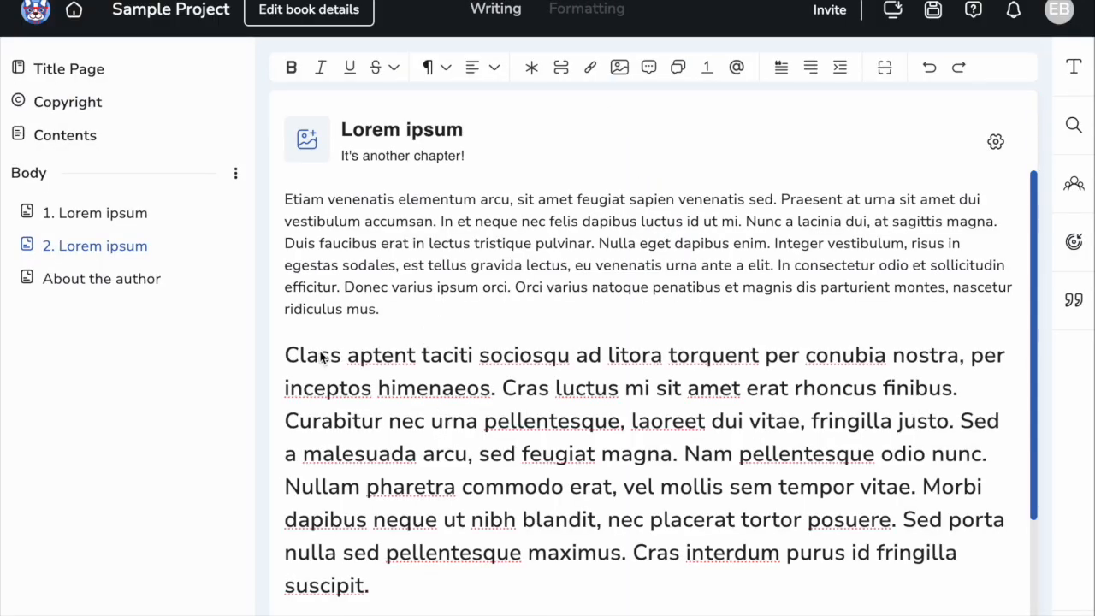
Set chapter 2's paragraph beginning "Class aptent taciti sociosqu" back to the Paragraph style.
left_click_drag(284, 362, 396, 580)
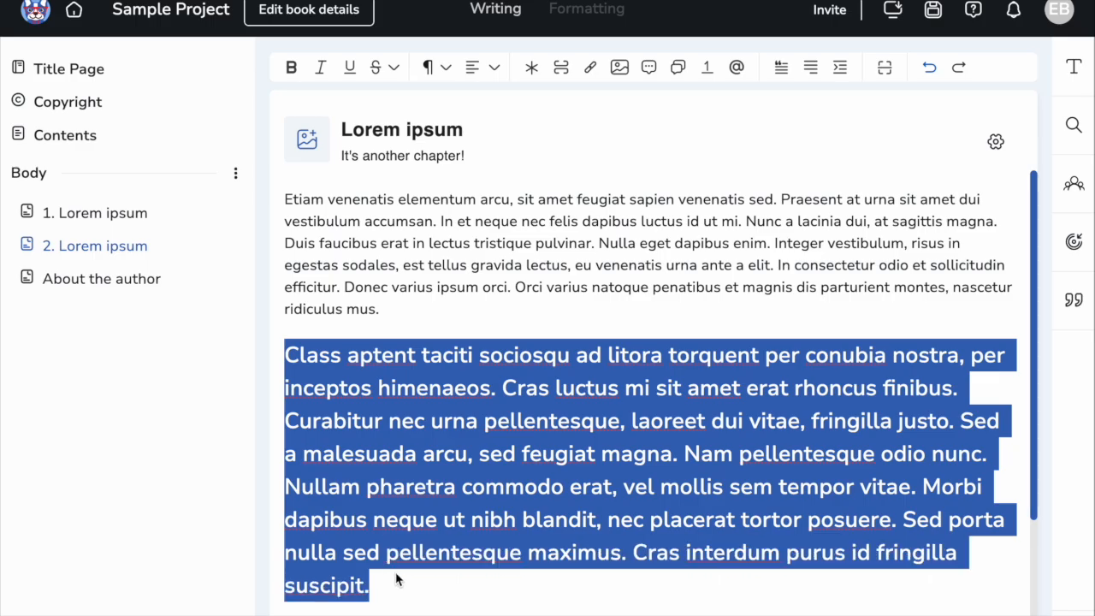
left_click(436, 69)
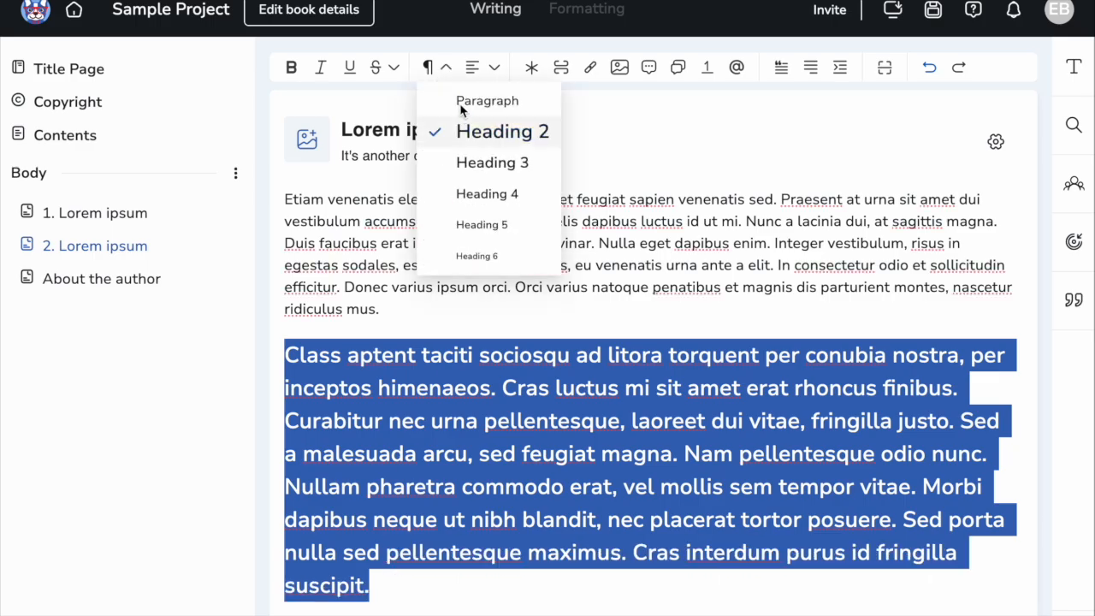
left_click(462, 102)
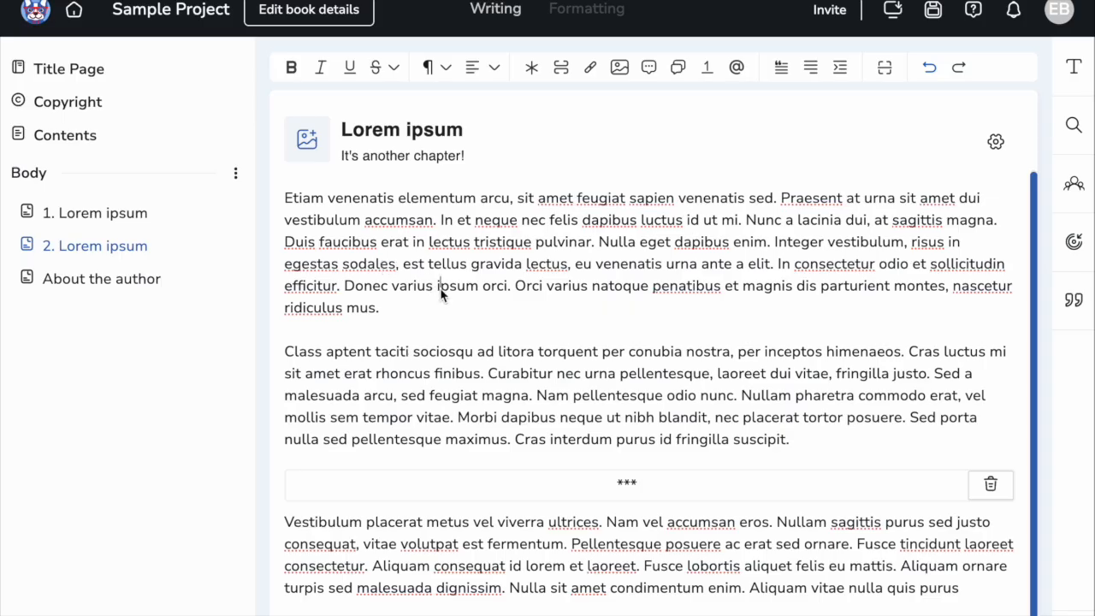
Replace the words "Class aptent" in chapter 2 with a page break and check the formatted preview.
left_click_drag(284, 352, 374, 367)
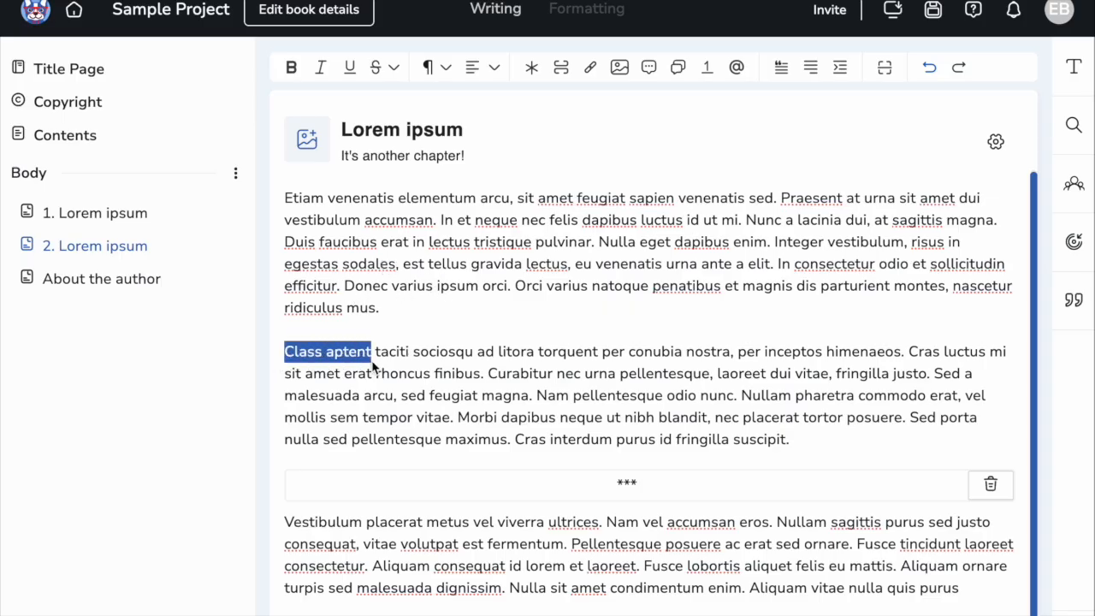
left_click(561, 68)
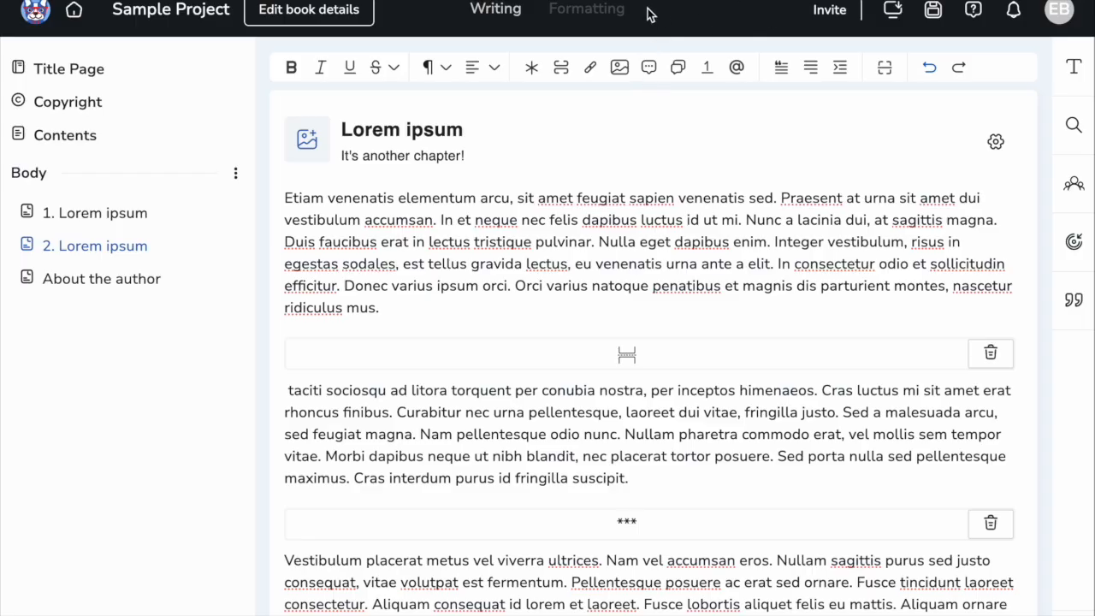
left_click(589, 9)
scroll(855, 342, "down", 5)
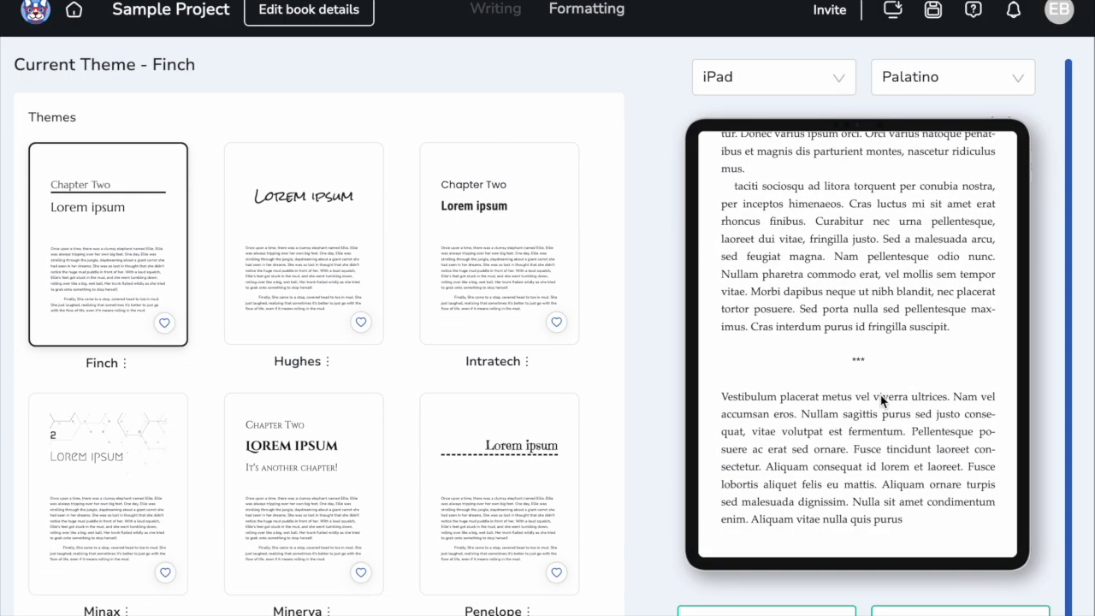
scroll(869, 396, "down", 1)
scroll(856, 364, "up", 5)
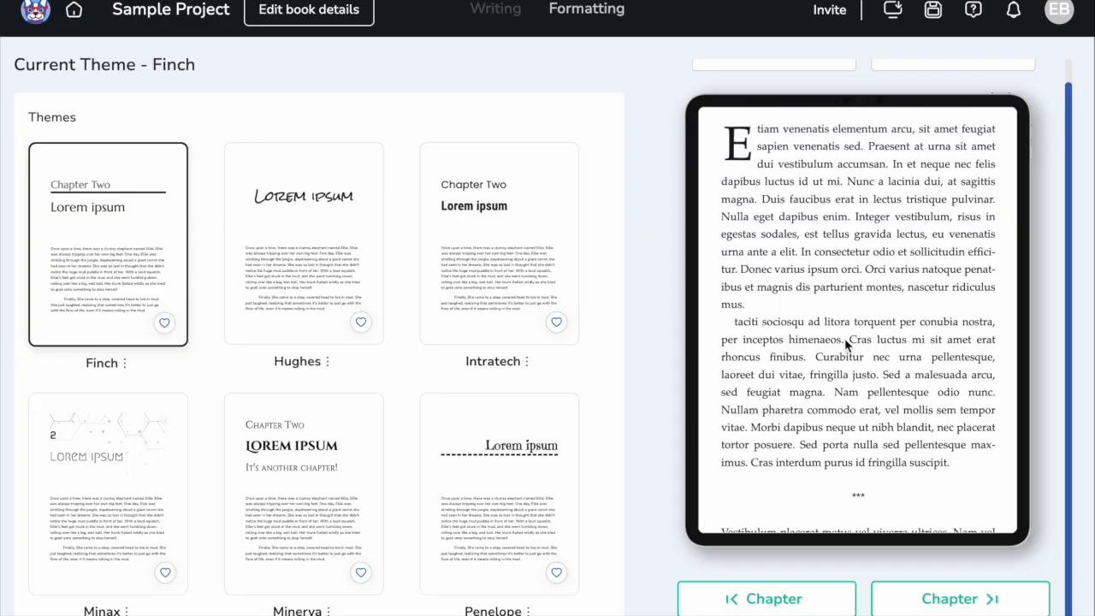
scroll(843, 339, "up", 2)
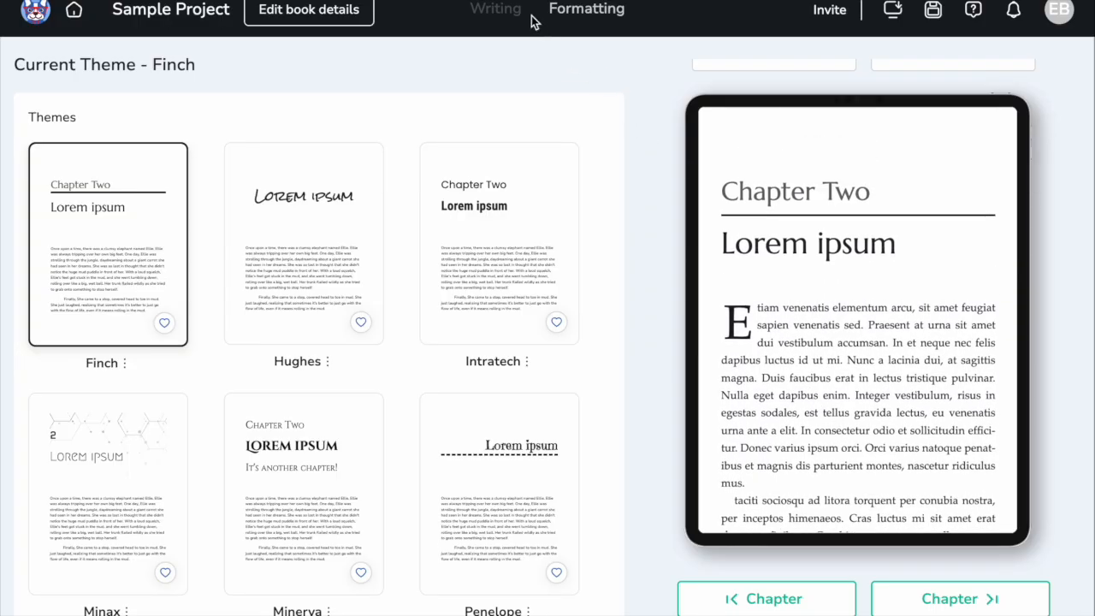
left_click(505, 12)
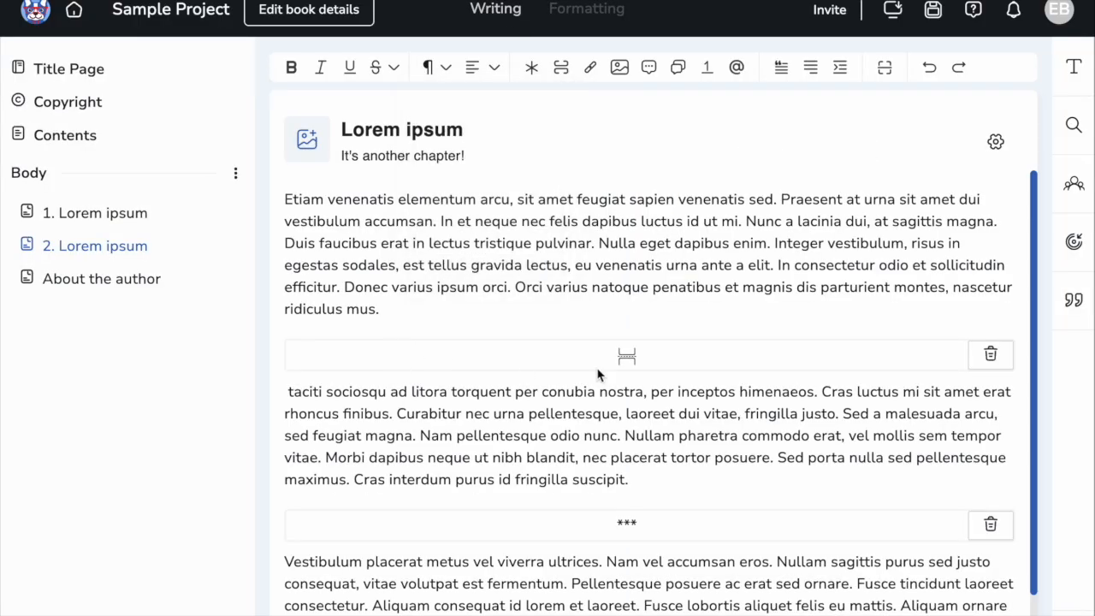
Delete the page break before "taciti sociosqu" in chapter 2.
left_click(990, 354)
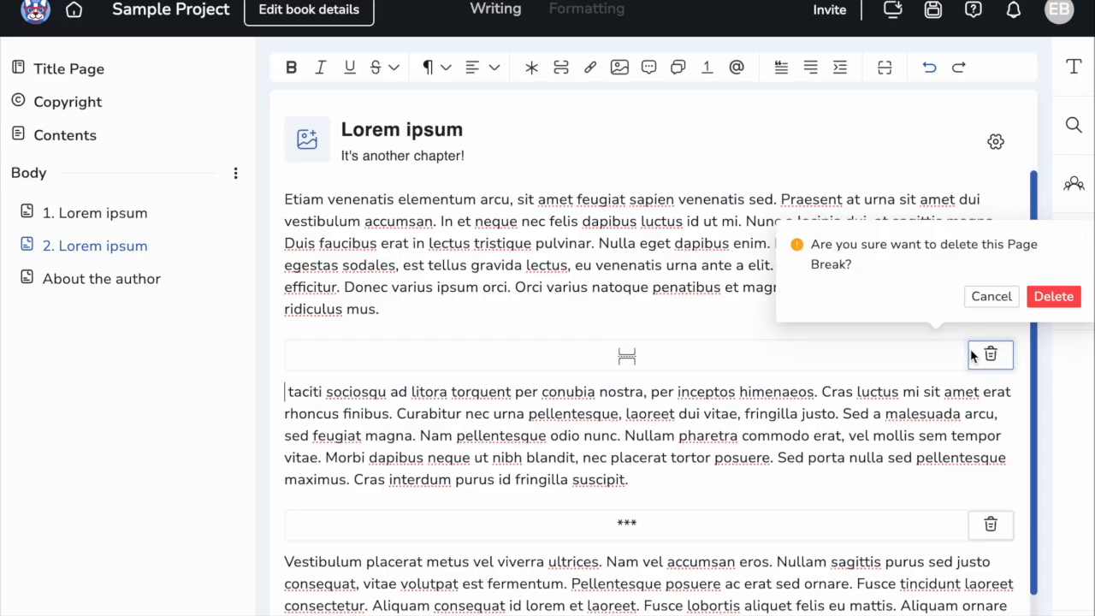
left_click(1050, 298)
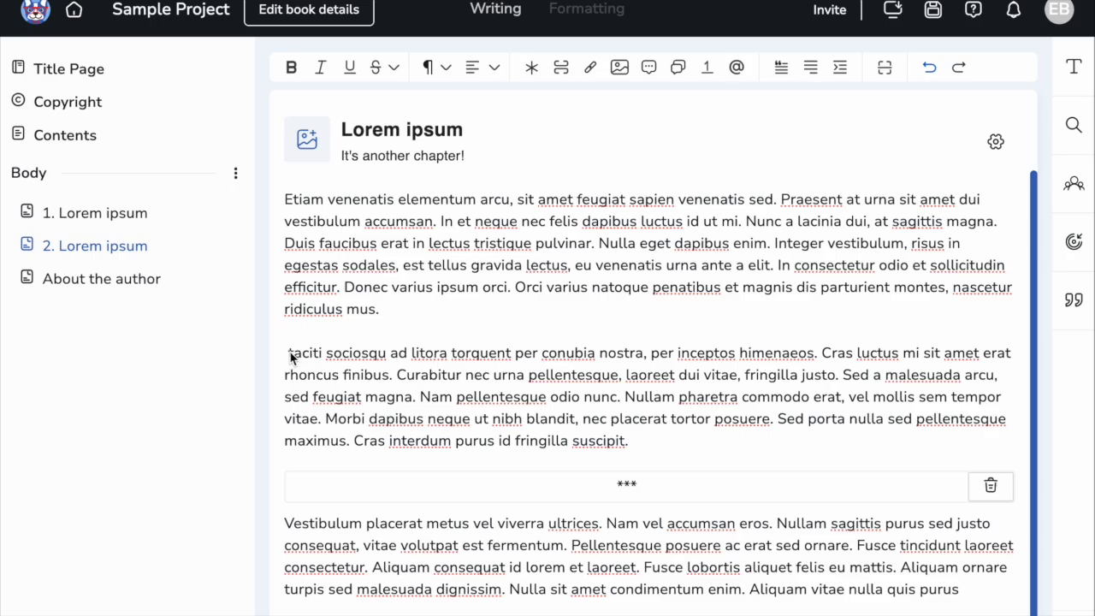
Review the web, internal and book link options for the passage from "taciti sociosqu" to "fringilla justo.", without adding a link.
left_click_drag(279, 353, 841, 389)
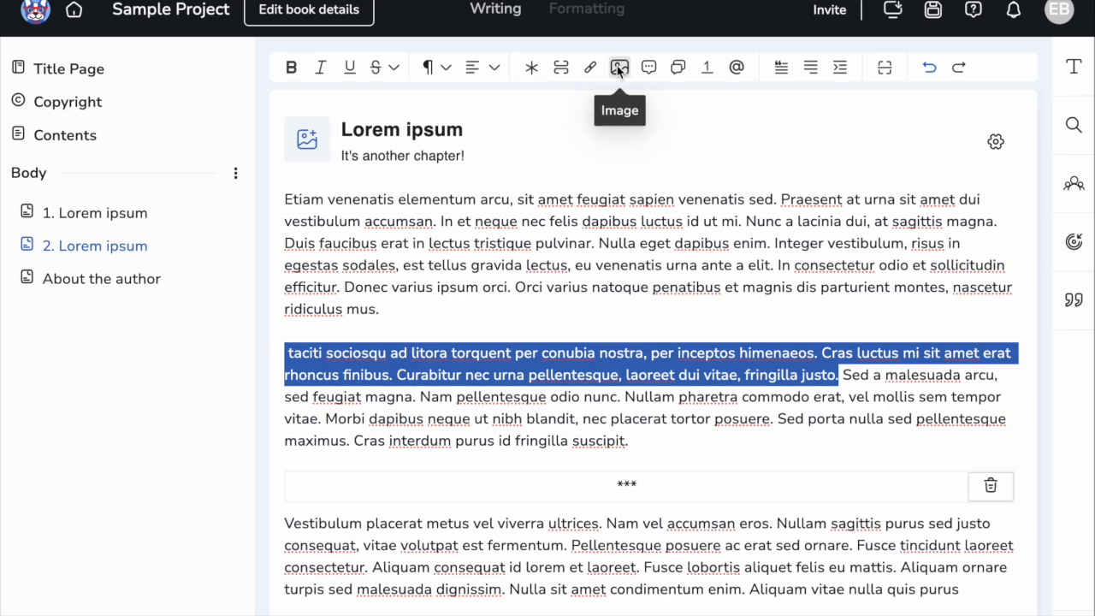
left_click(585, 75)
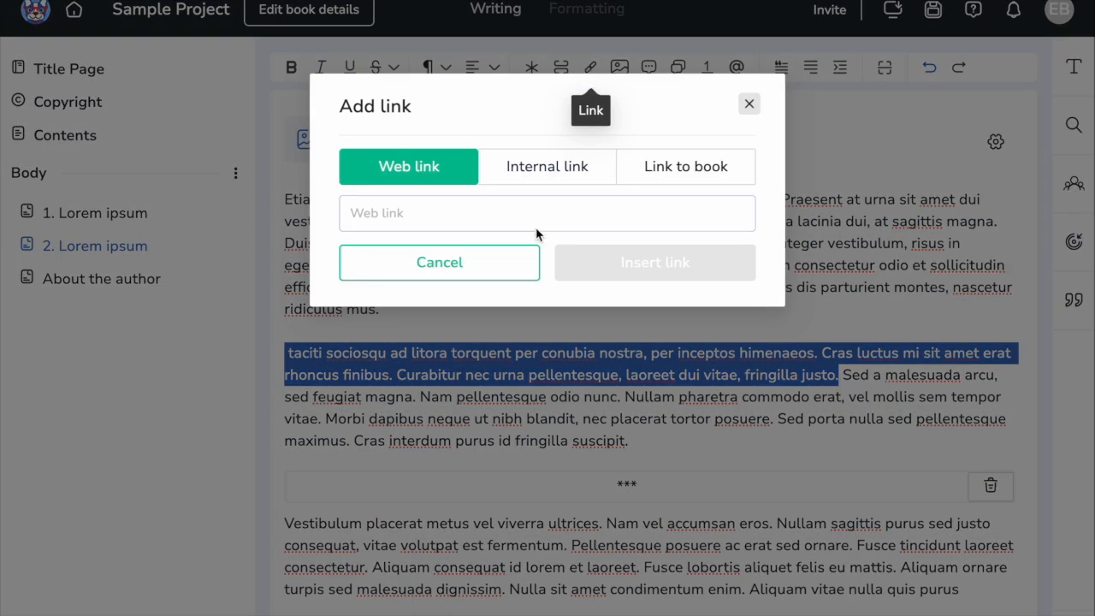
left_click(537, 180)
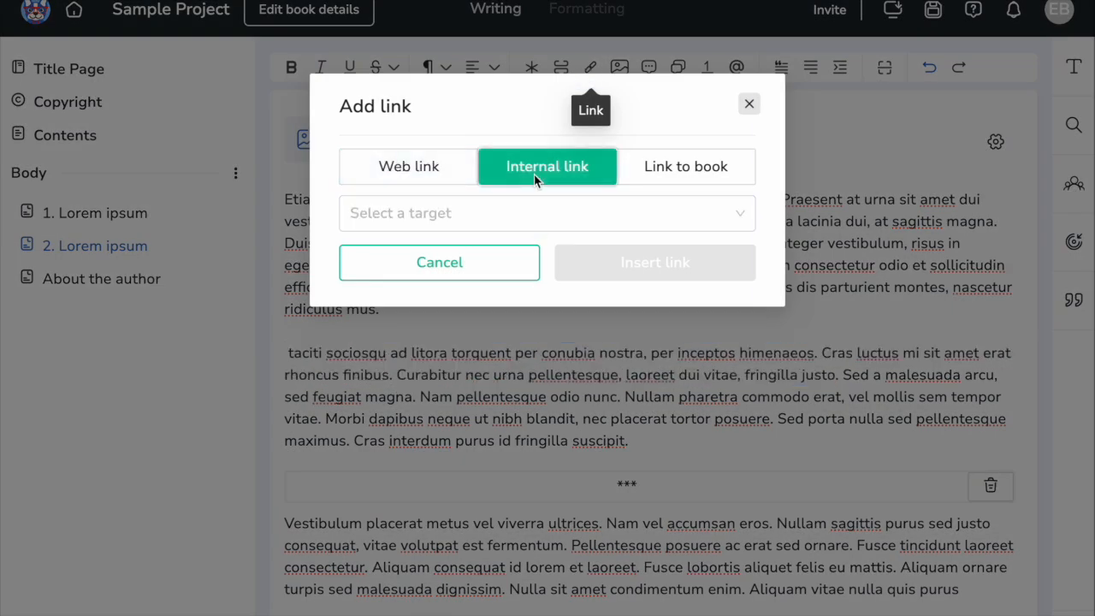
left_click(663, 175)
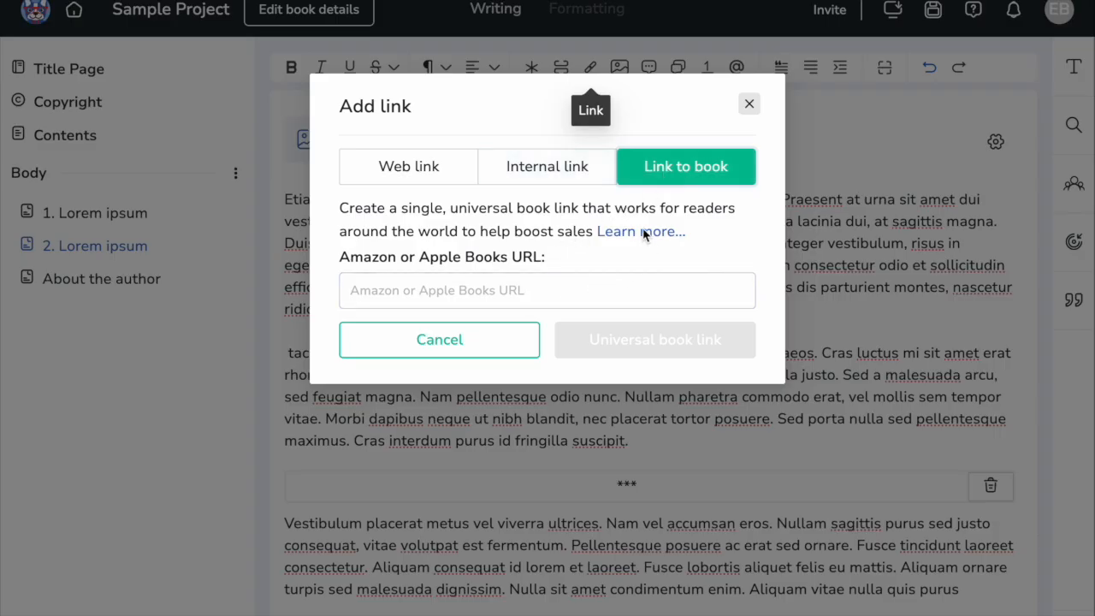
left_click(506, 351)
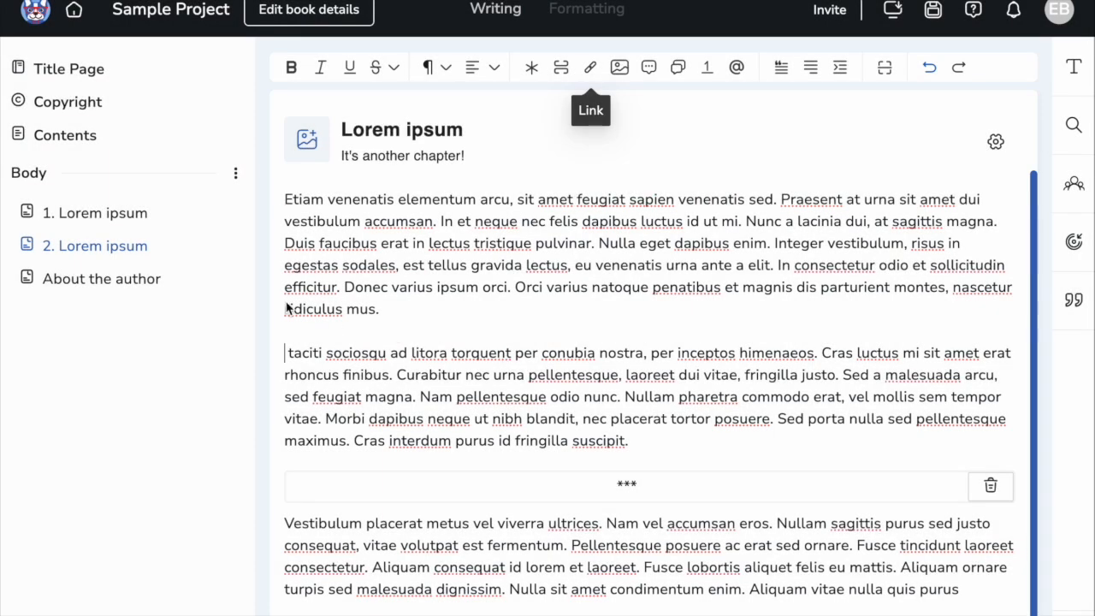
Put chapter 2's paragraph beginning "taciti sociosqu ad litora torquent" into a callout box.
left_click(103, 284)
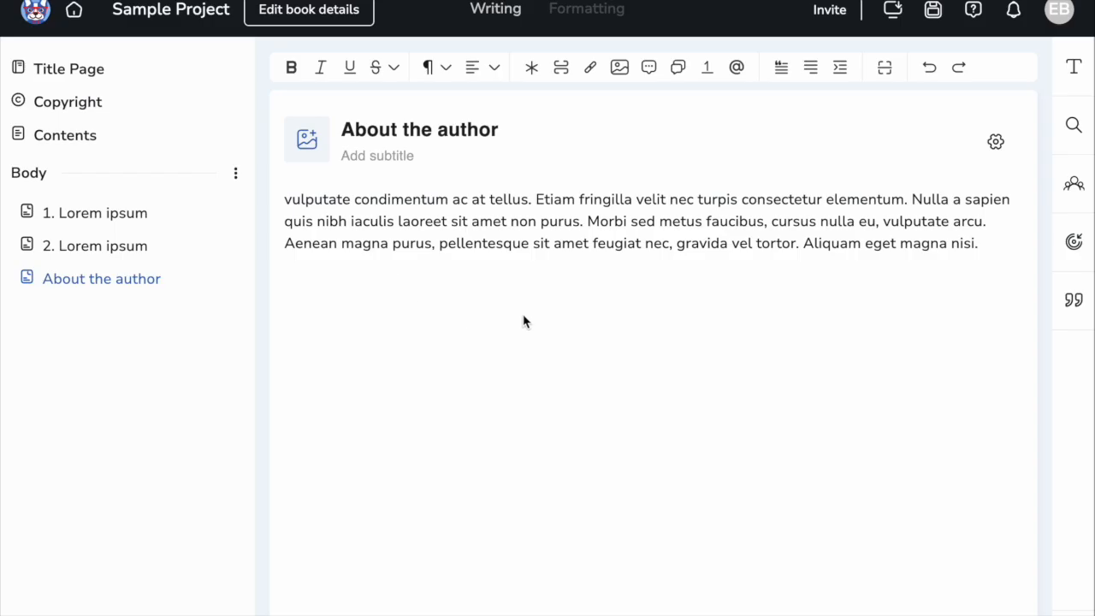
left_click(121, 248)
left_click_drag(382, 375, 500, 397)
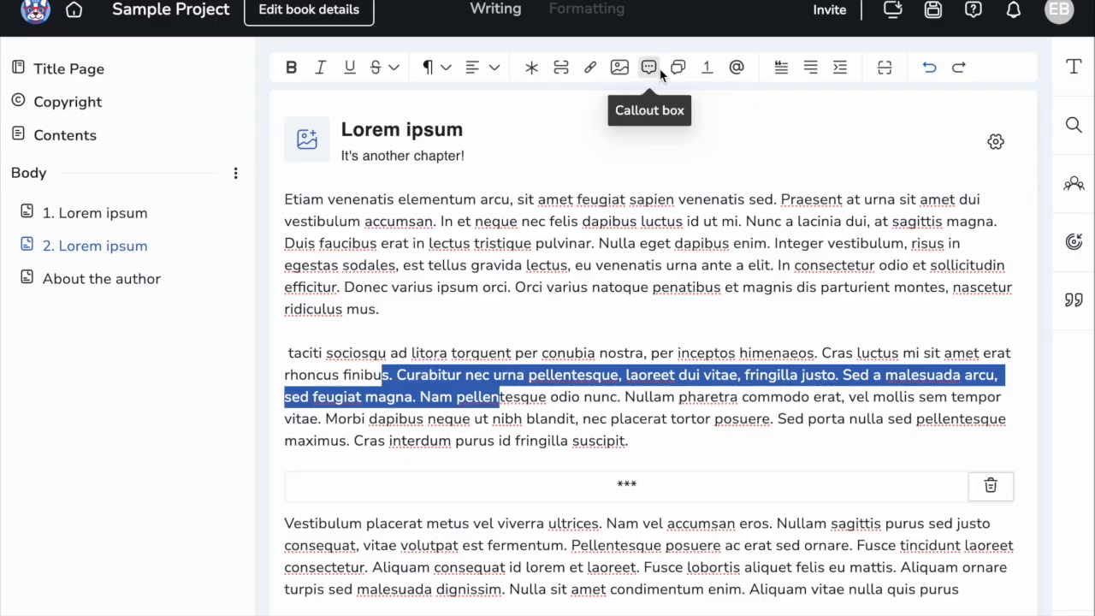
left_click(650, 68)
left_click(629, 265)
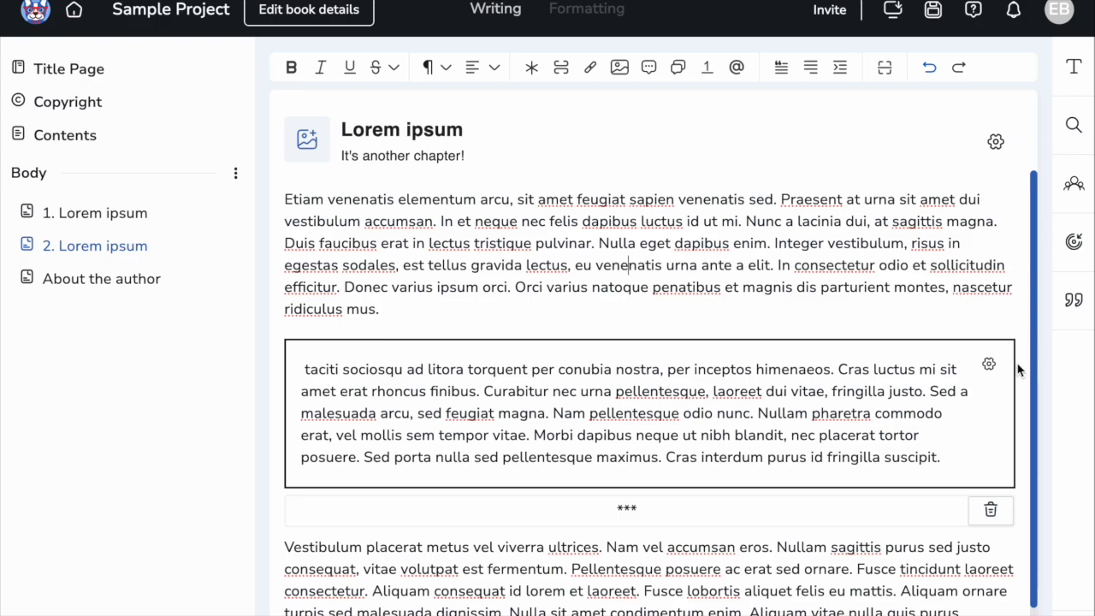
Check how chapter 2's callout box looks in the formatted iPad preview and return to the manuscript text.
left_click_drag(807, 371, 797, 371)
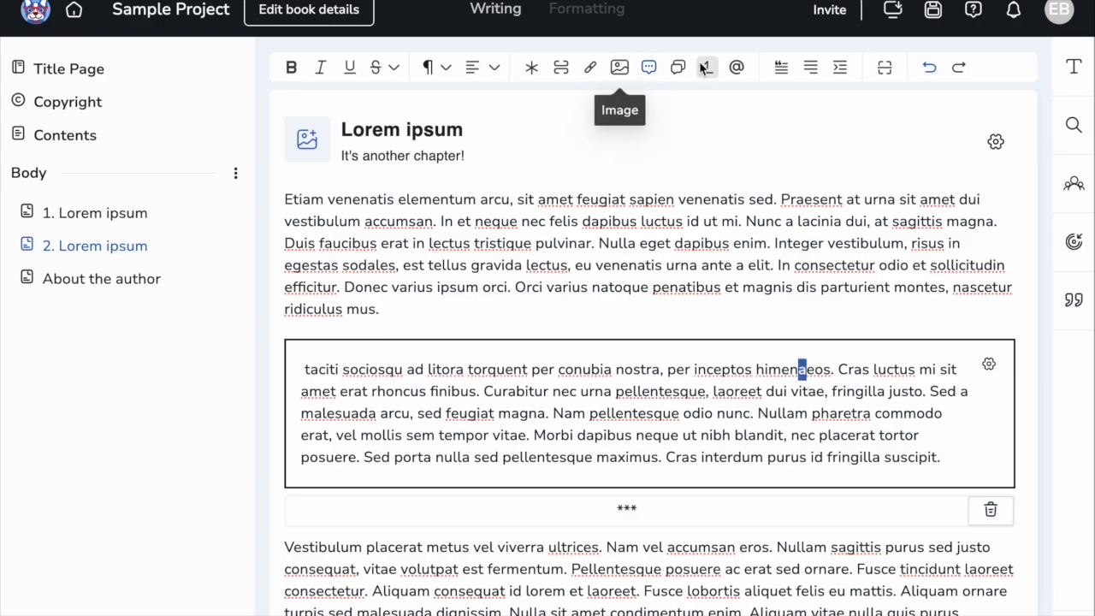
left_click(588, 13)
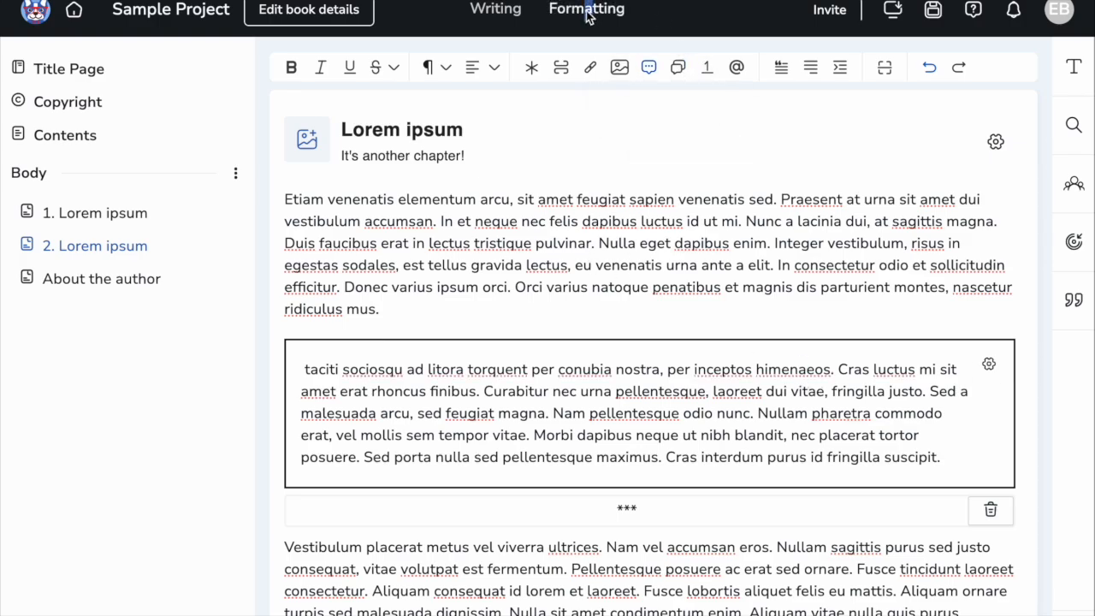
scroll(981, 408, "down", 4)
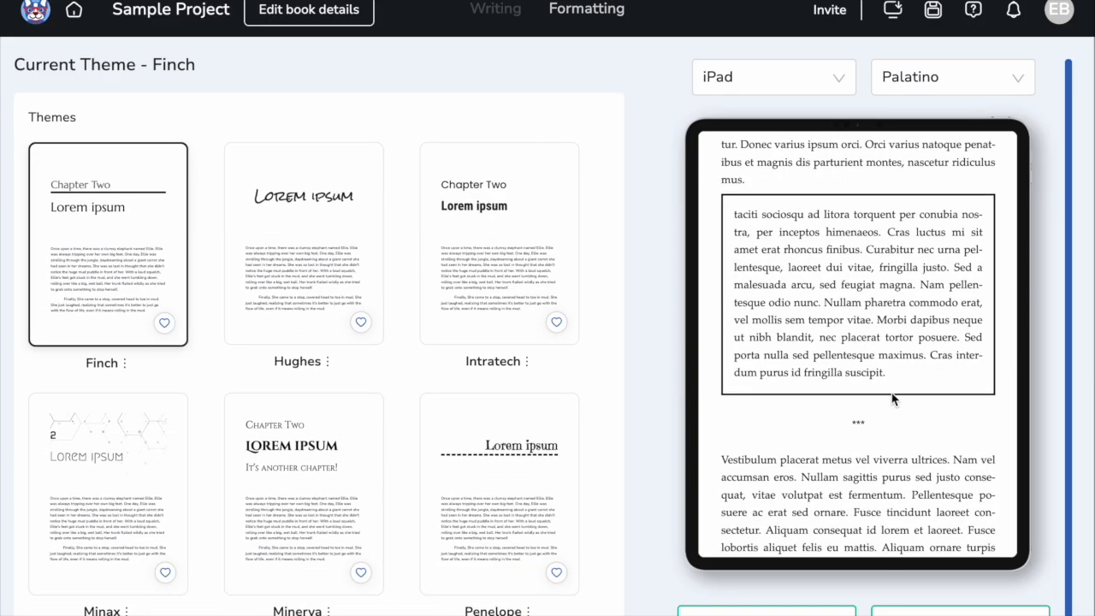
left_click(498, 9)
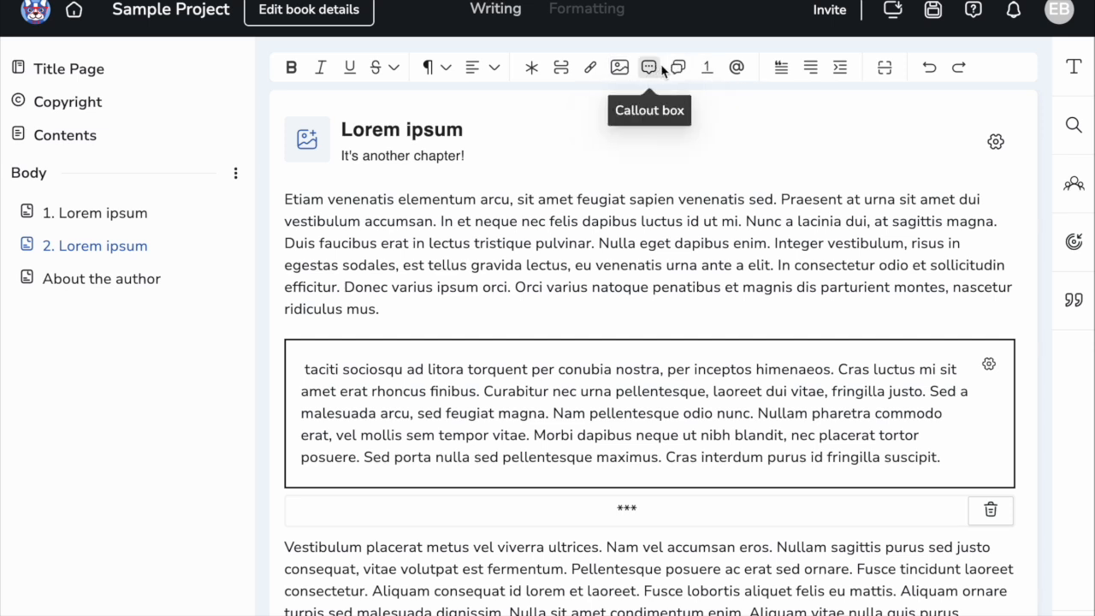
Replace the callout box around the "taciti sociosqu" paragraph with a text message bubble and check it in the formatted preview.
triple_click(577, 369)
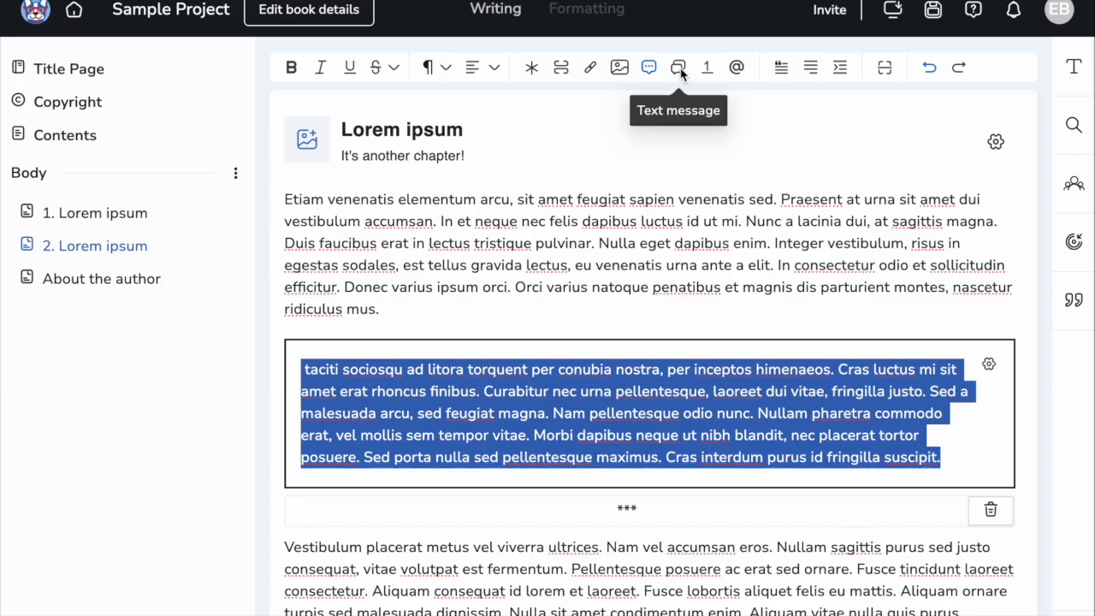
left_click(648, 68)
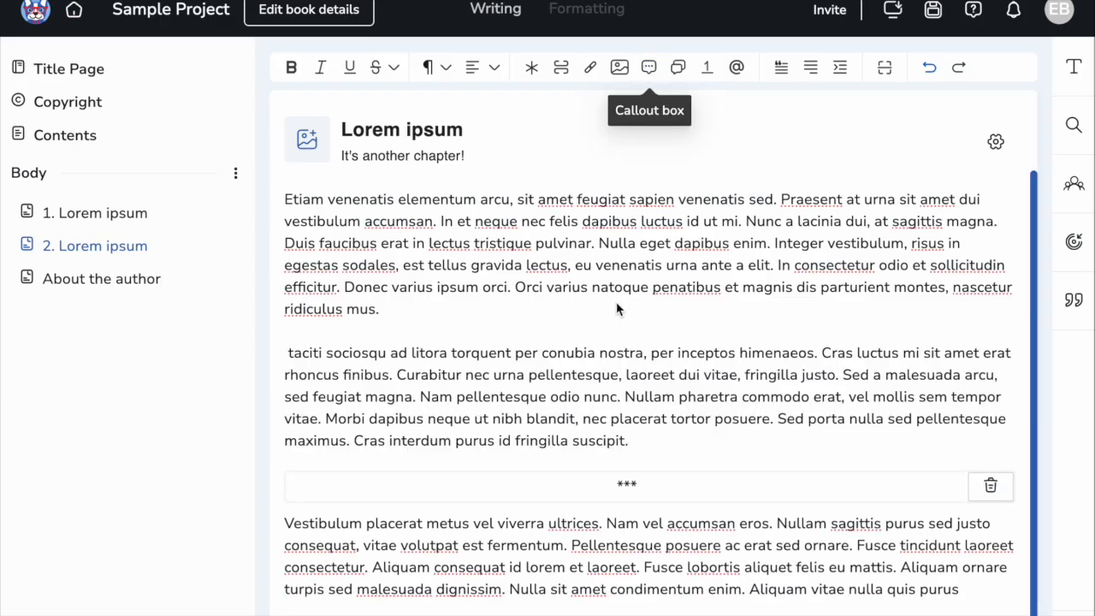
left_click(574, 357)
triple_click(577, 363)
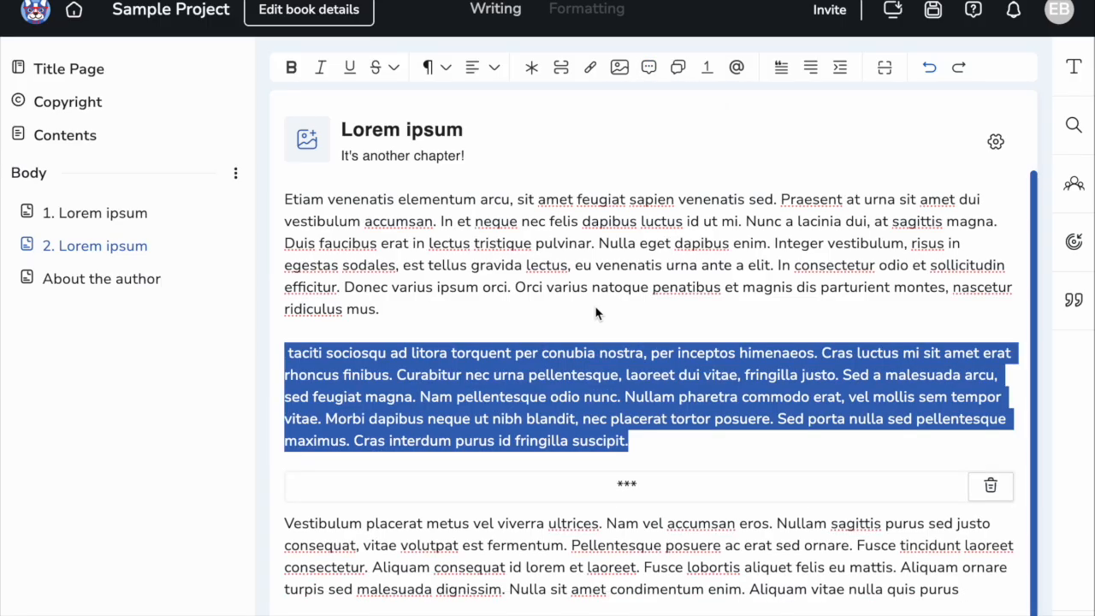
left_click(676, 68)
left_click(599, 10)
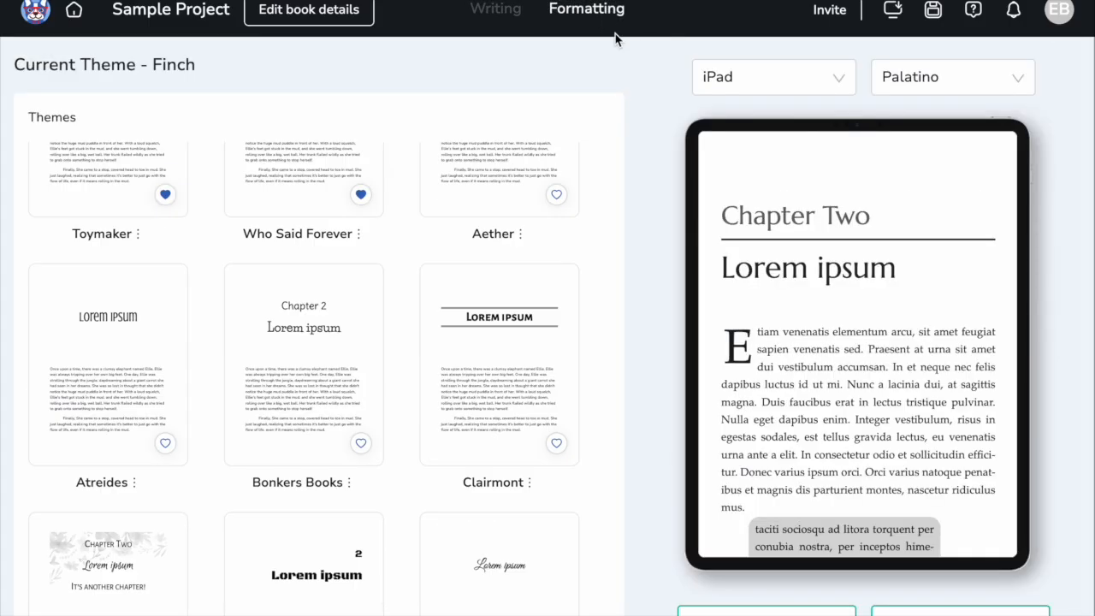
scroll(834, 443, "down", 1)
scroll(838, 439, "down", 4)
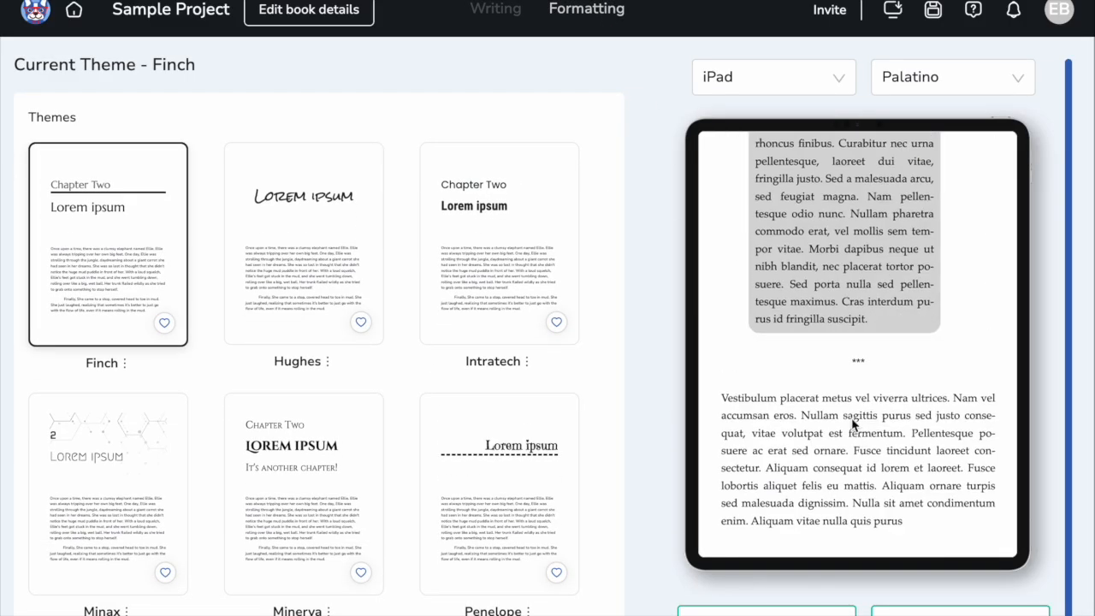
scroll(864, 437, "up", 5)
left_click(496, 9)
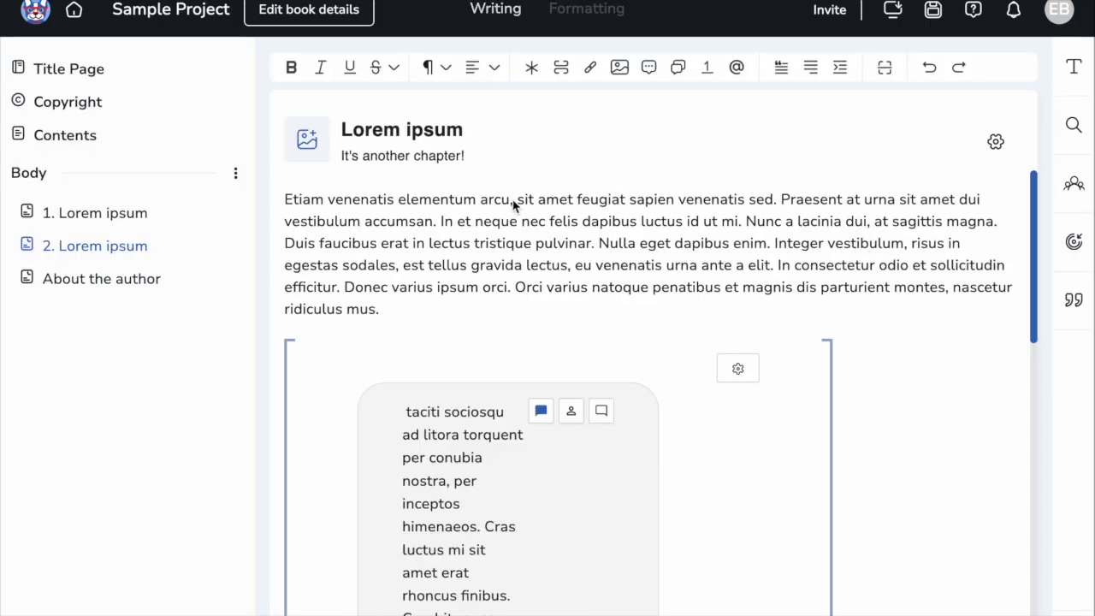
Review the text message style options without changing them and remove the text message formatting from the "taciti sociosqu" paragraph.
left_click(739, 368)
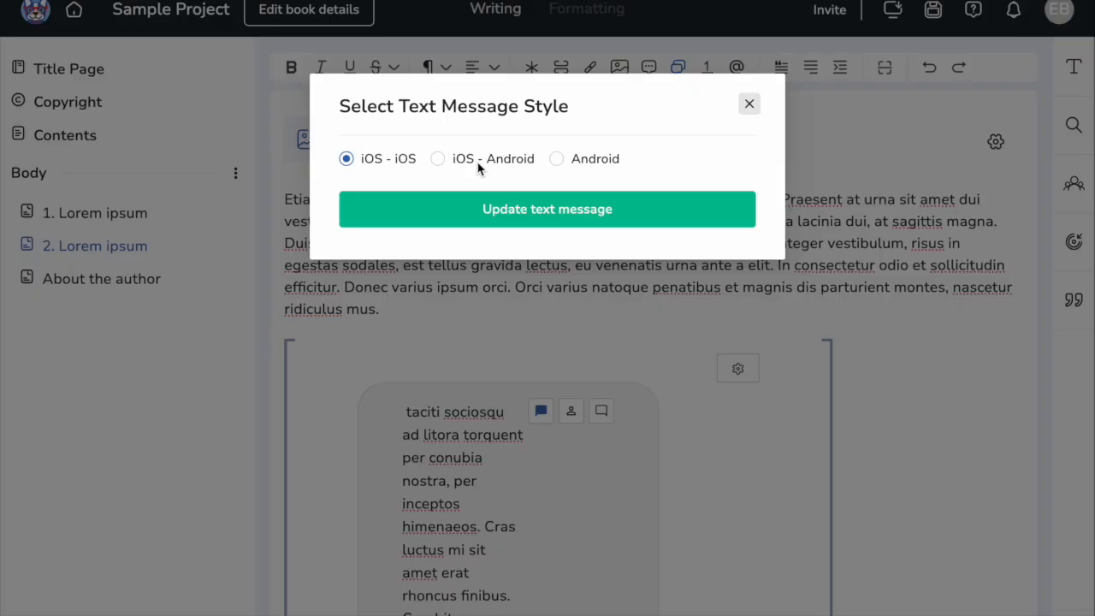
left_click(749, 105)
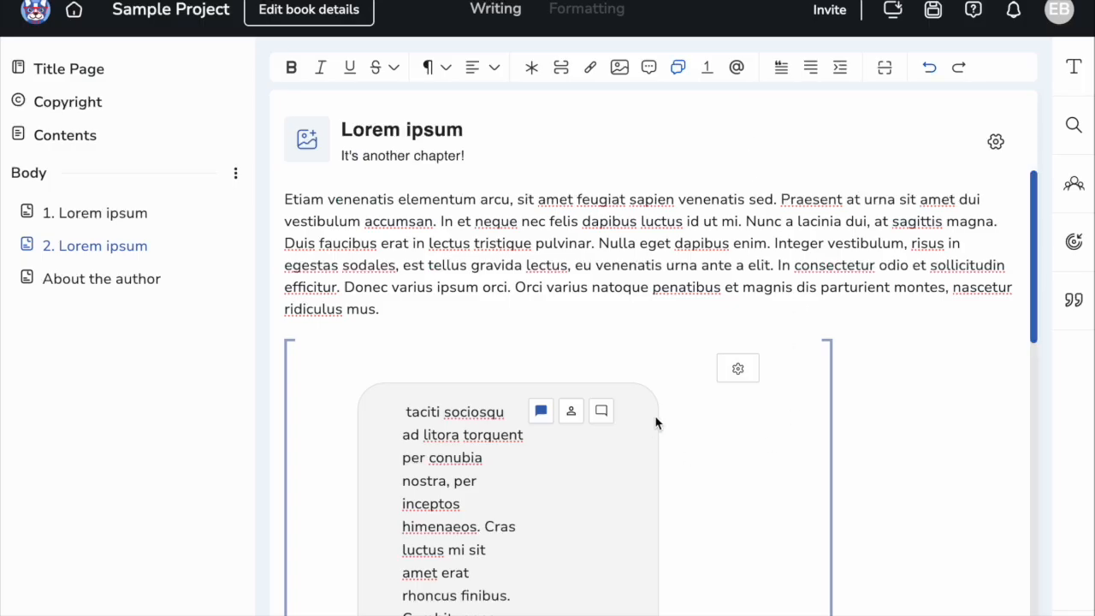
left_click(677, 67)
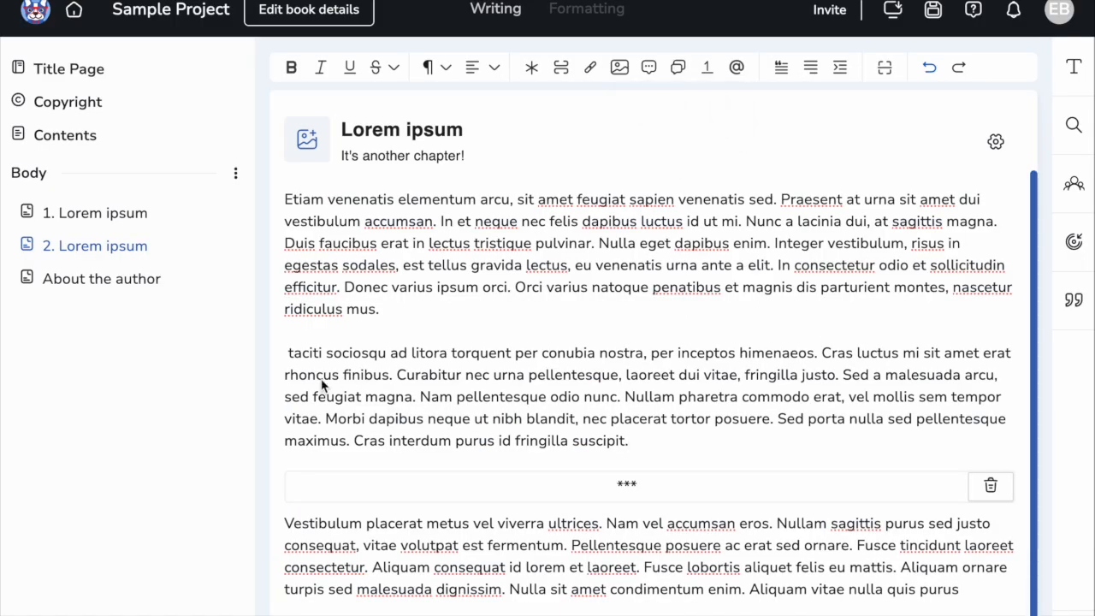
Format the "taciti sociosqu" paragraph as a blockquote and check it in the formatted preview.
left_click_drag(286, 351, 658, 449)
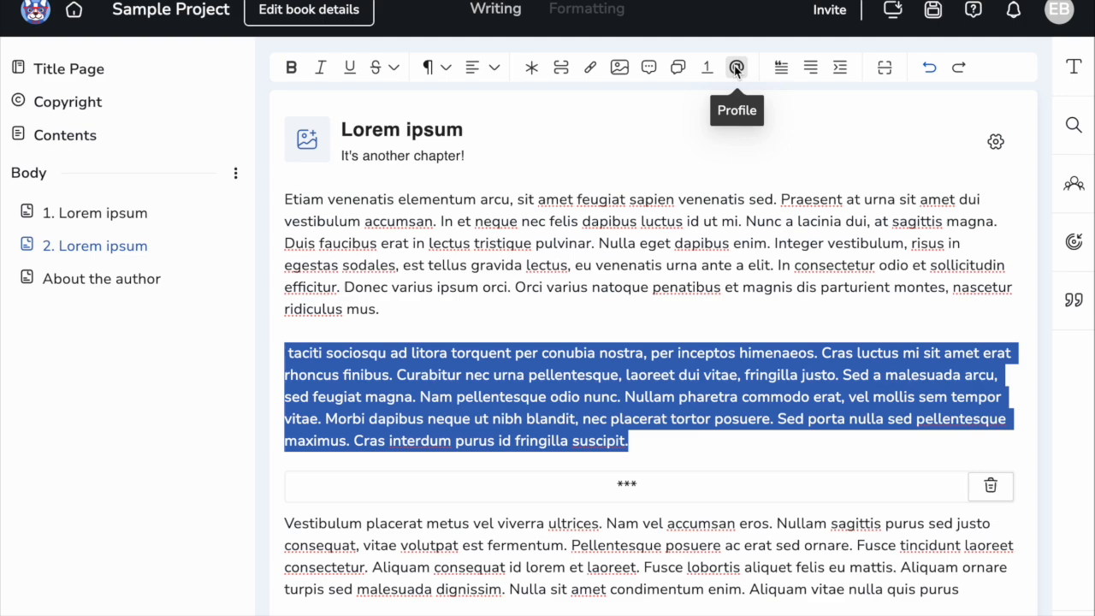
left_click(782, 72)
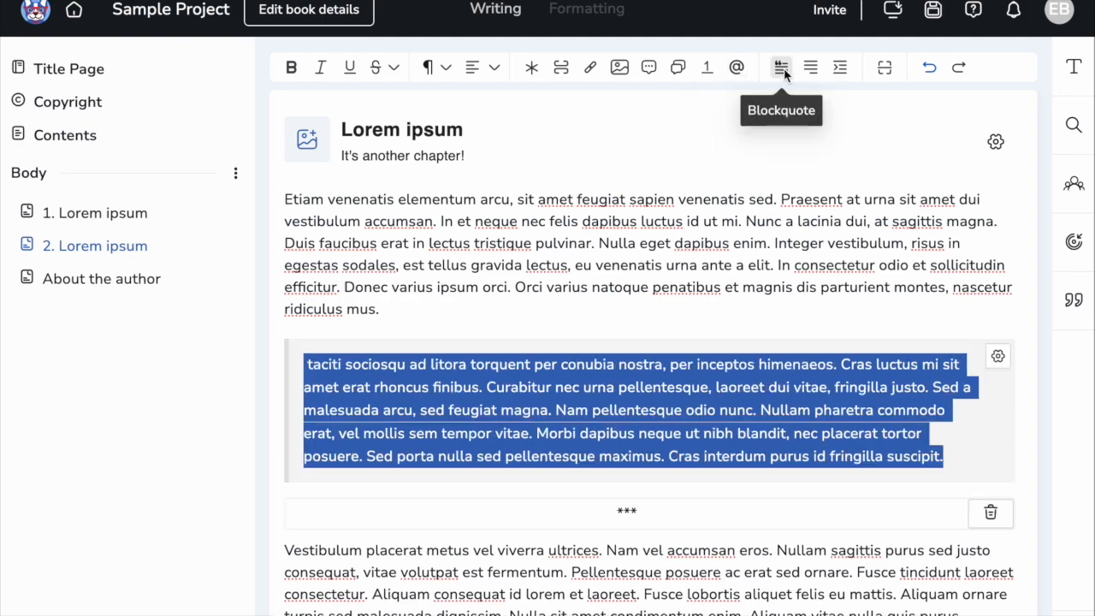
left_click(702, 325)
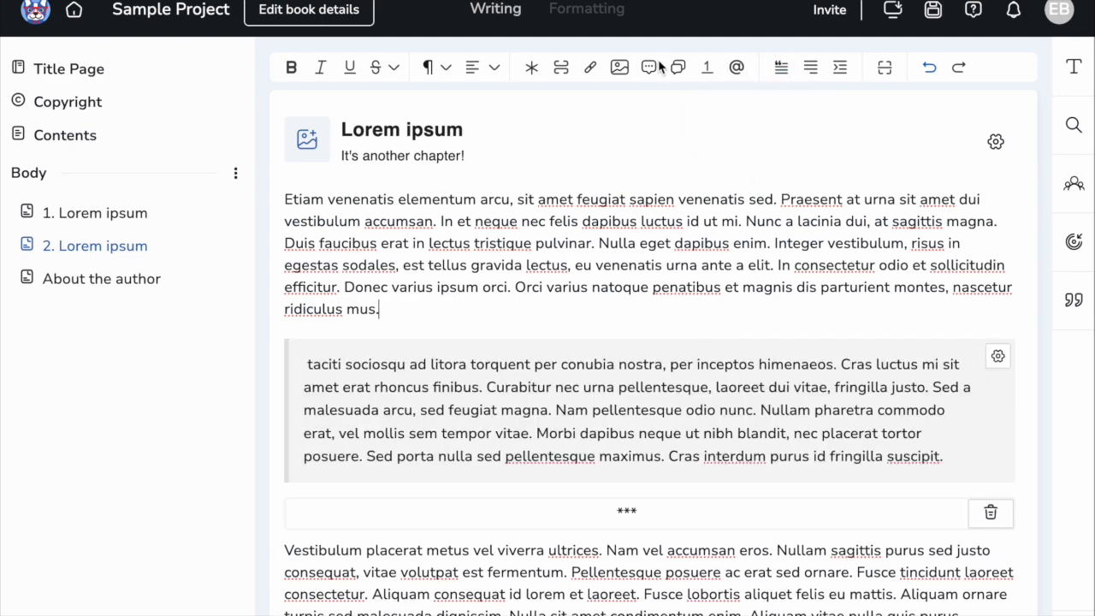
left_click(616, 11)
scroll(850, 398, "down", 3)
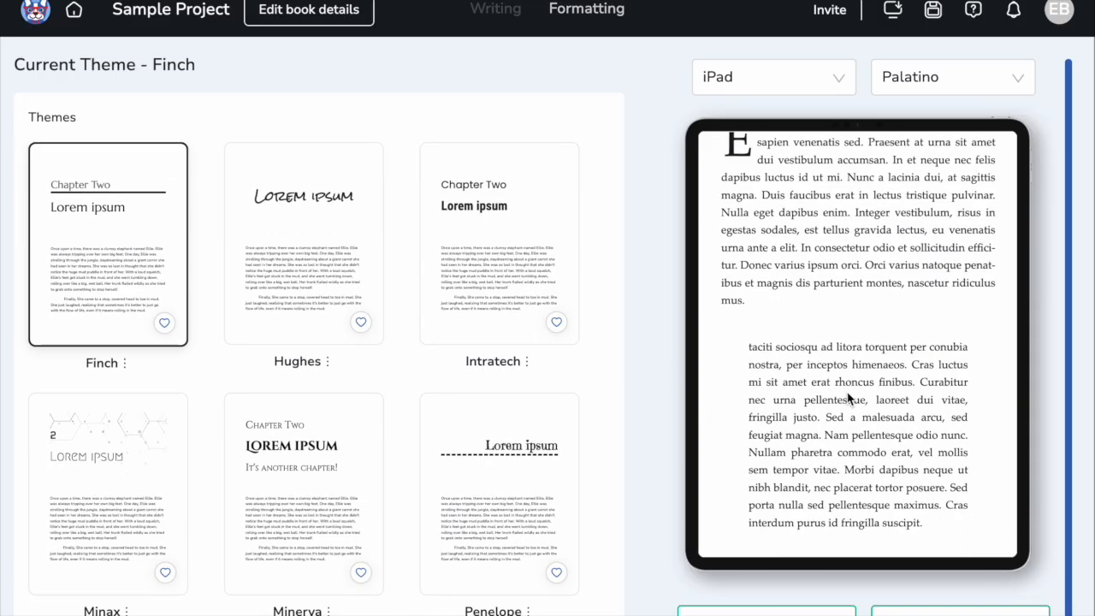
left_click(487, 12)
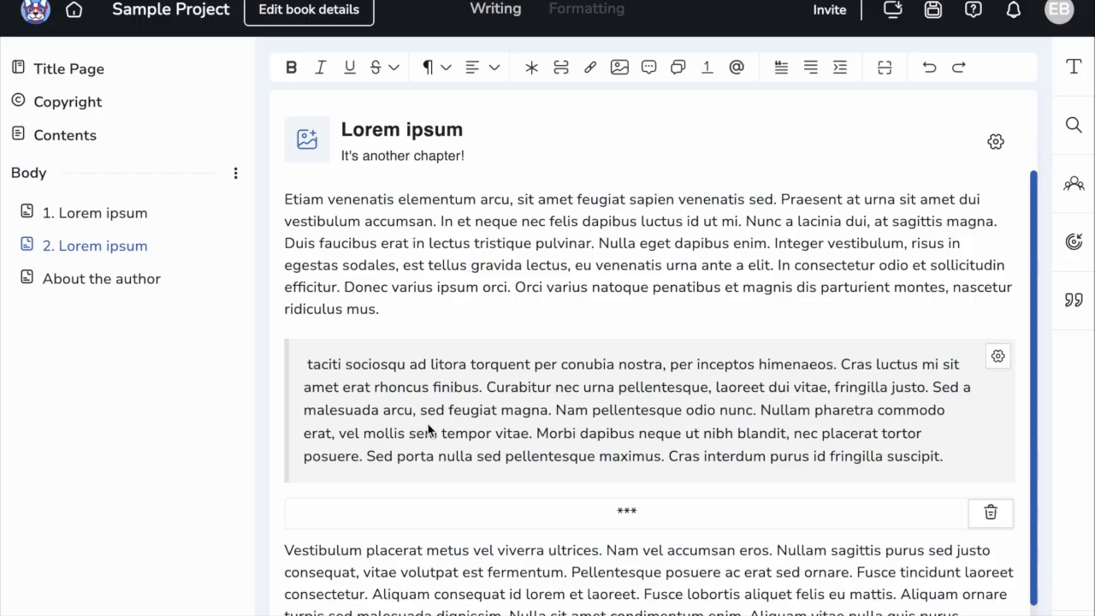
Convert the "taciti sociosqu" blockquote to verse and check it in the formatted preview.
left_click_drag(978, 471, 238, 358)
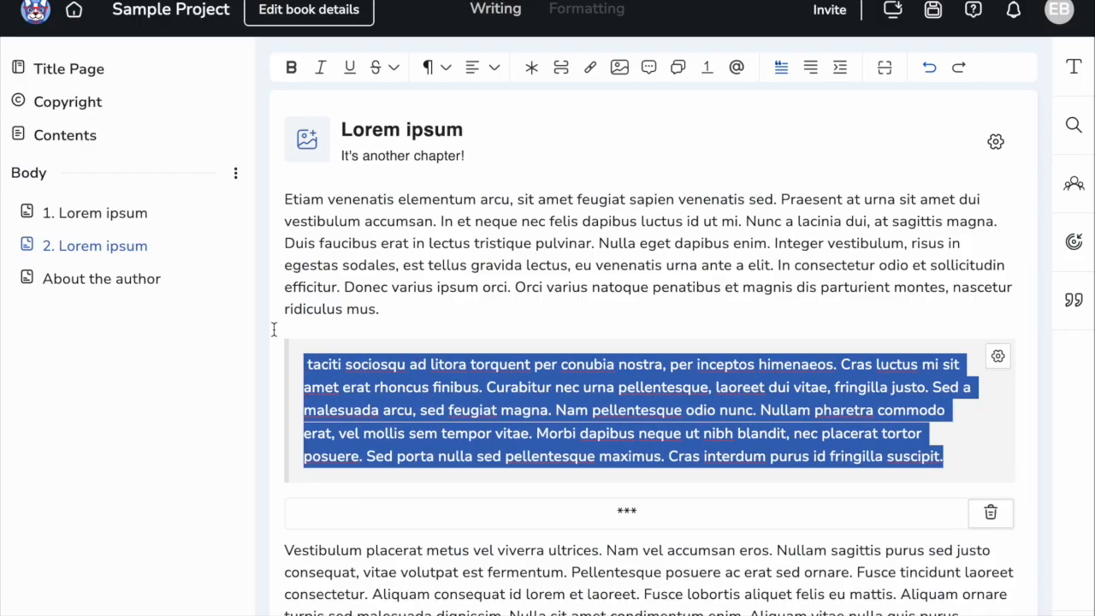
left_click(807, 70)
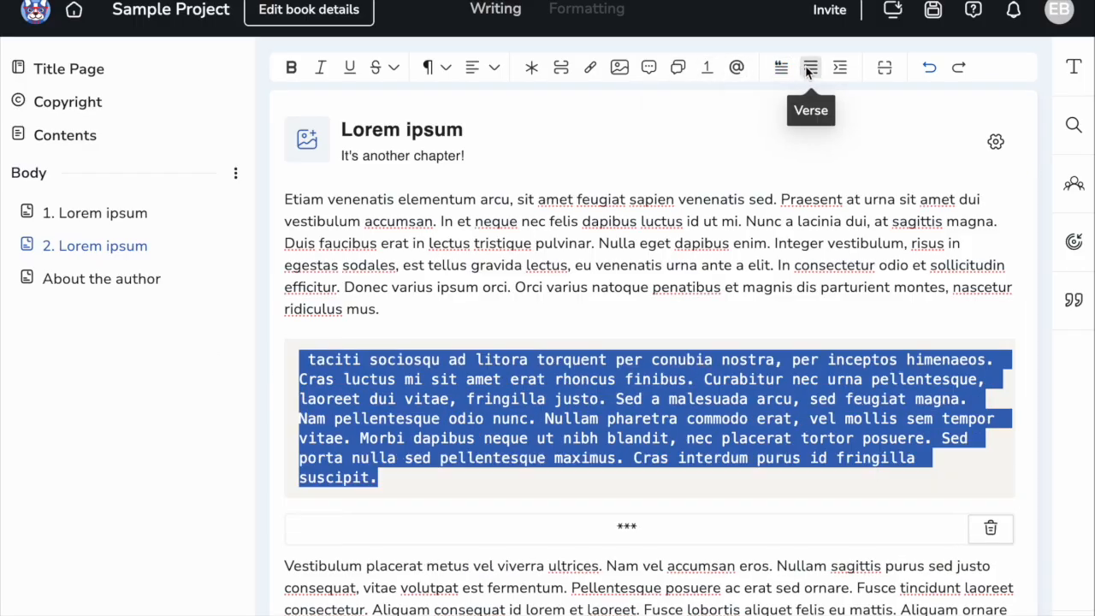
left_click(653, 267)
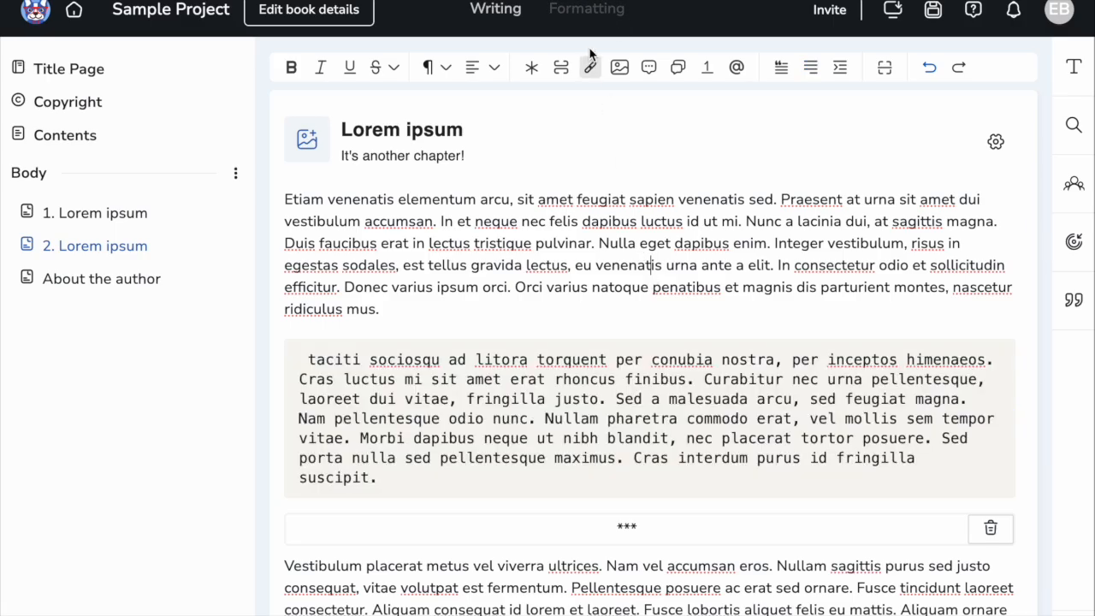
left_click(587, 10)
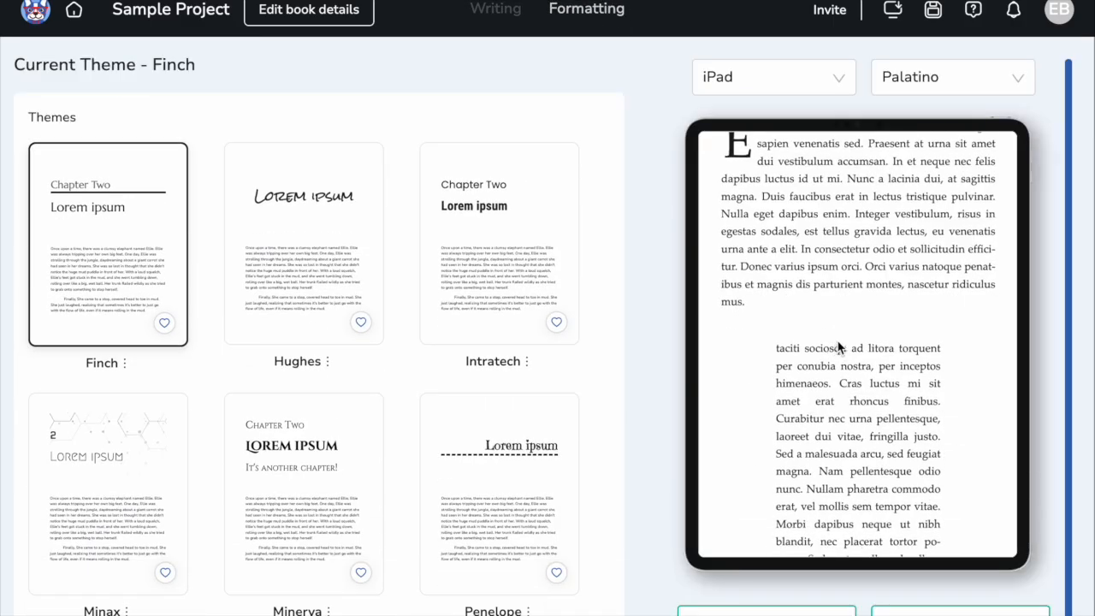
left_click(492, 9)
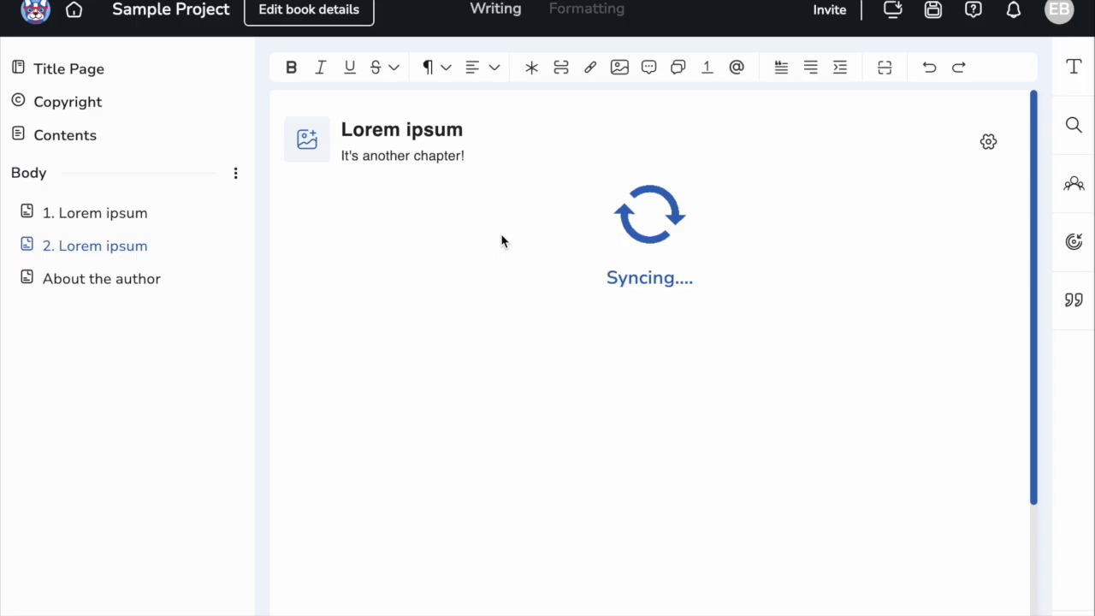
Change the "taciti sociosqu" verse to a hanging indent and check it in the formatted preview.
left_click_drag(298, 360, 726, 489)
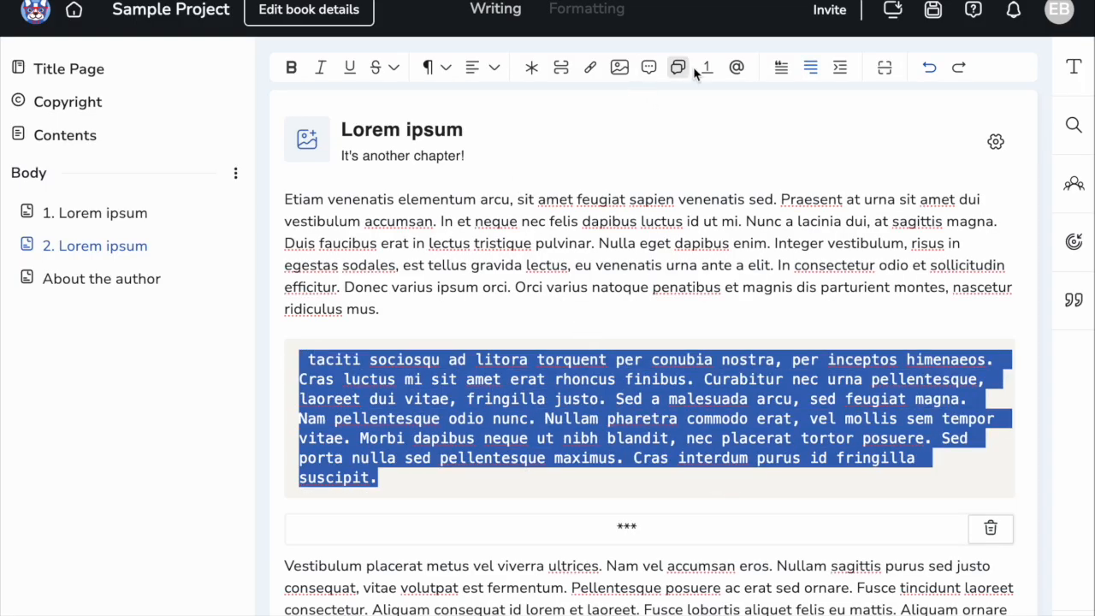
left_click(840, 71)
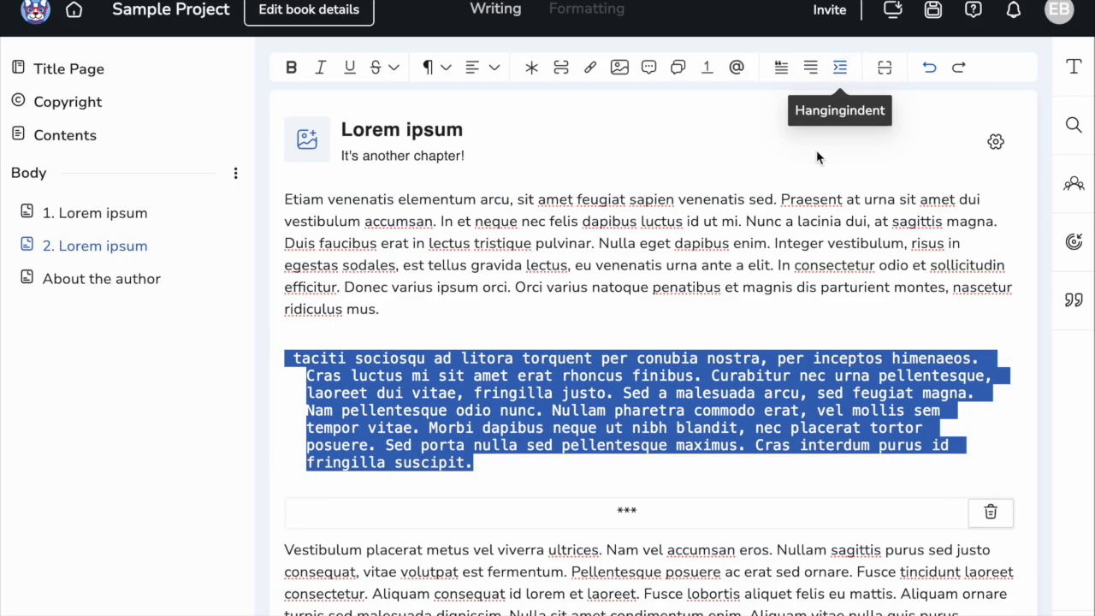
left_click(790, 267)
left_click(587, 10)
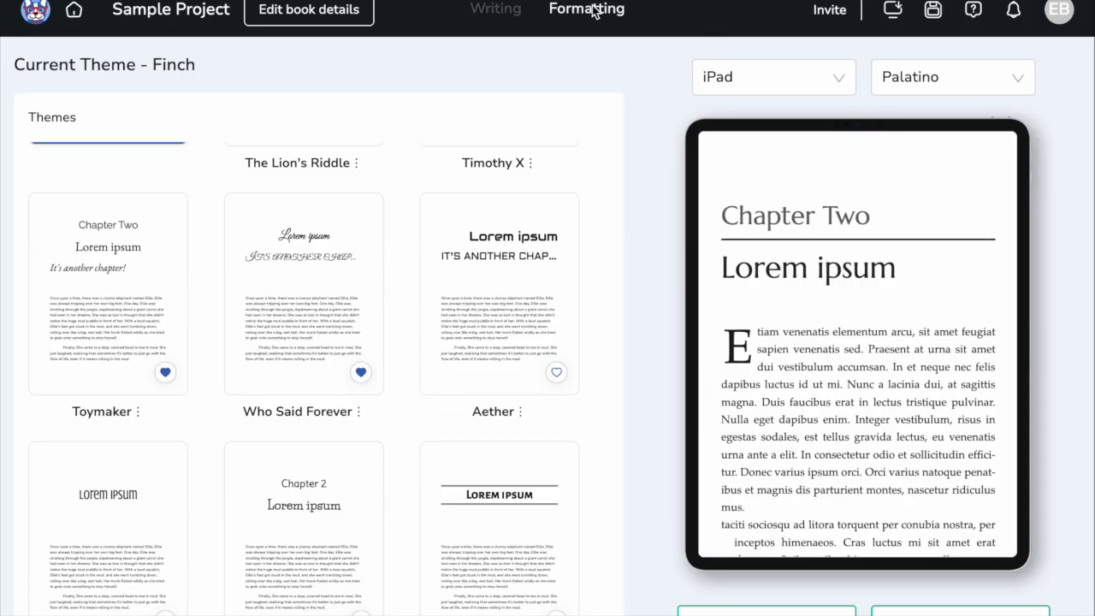
scroll(858, 342, "down", 5)
scroll(849, 344, "up", 3)
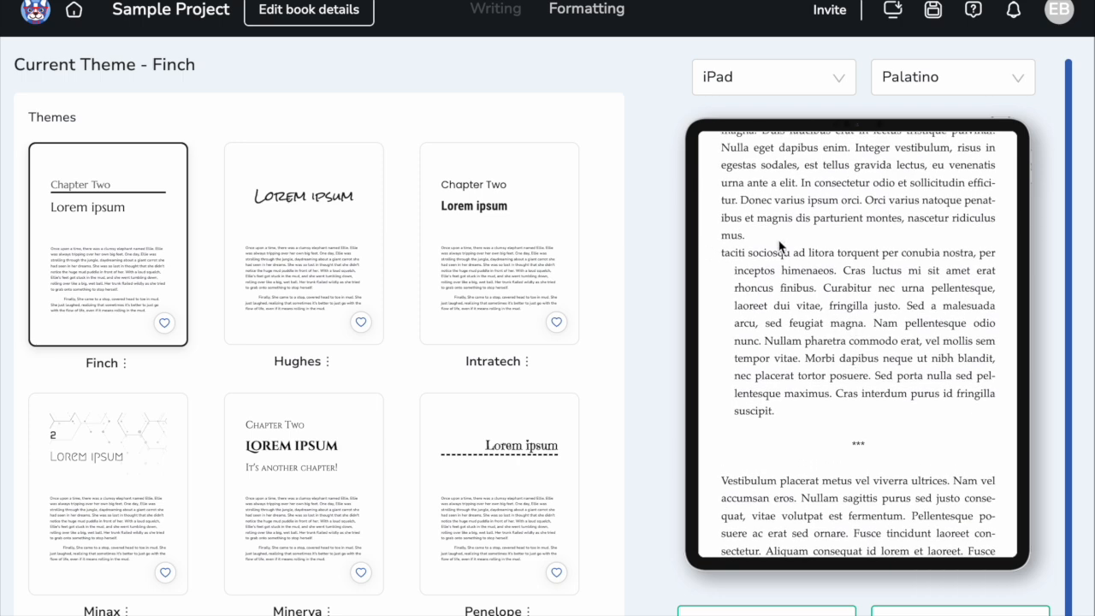
left_click(484, 12)
Add a blank line above and below the hanging-indent paragraph and check the spacing in the formatted preview.
left_click(477, 323)
key("Return")
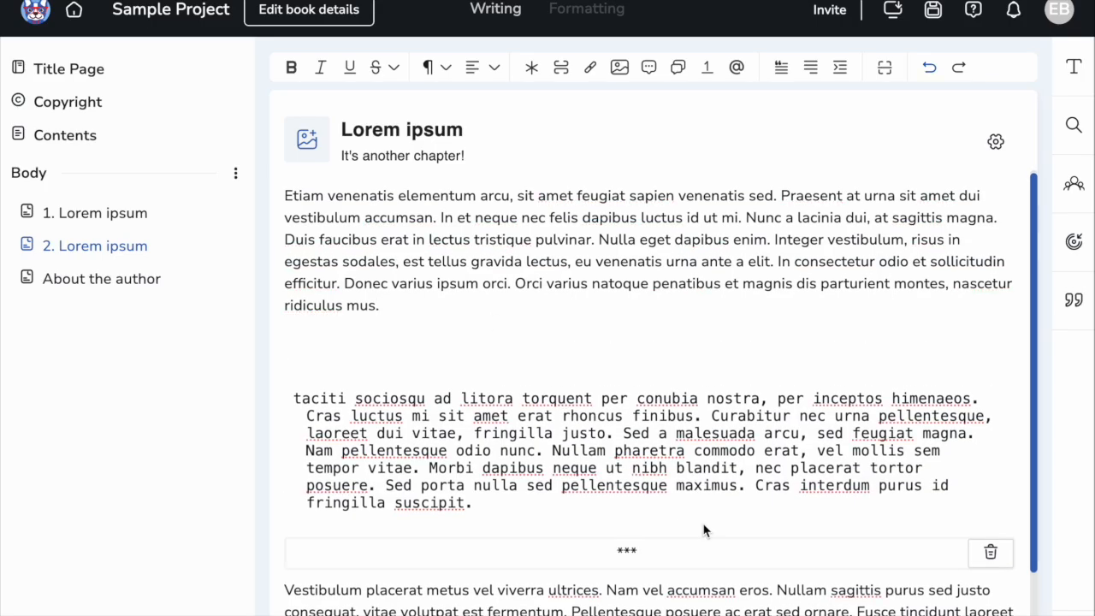
key("Return")
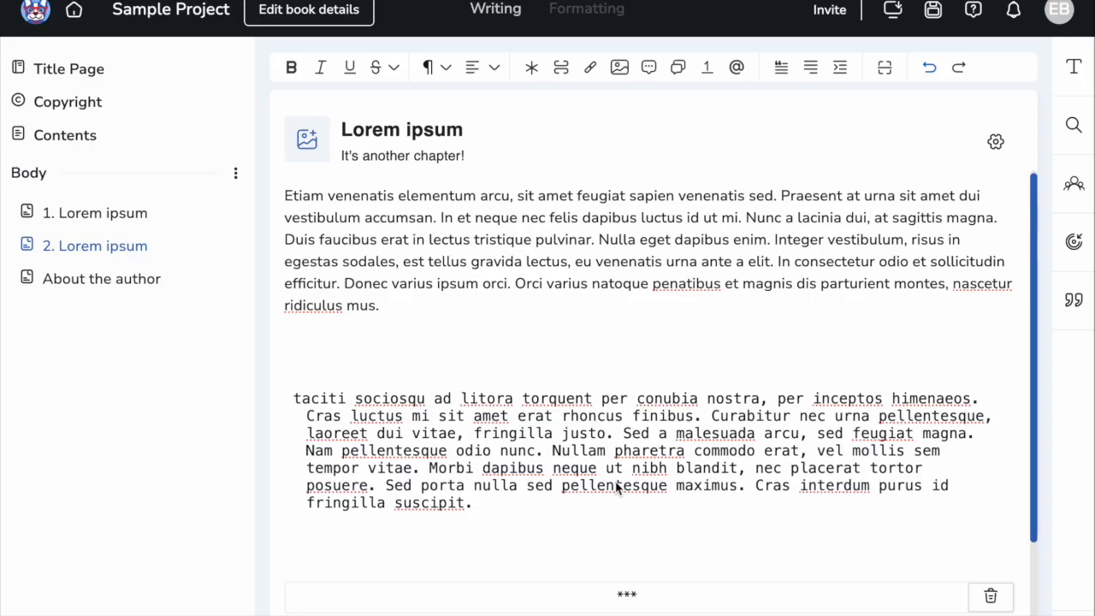
left_click(583, 12)
scroll(825, 375, "down", 3)
scroll(823, 373, "down", 2)
scroll(813, 349, "up", 1)
left_click(484, 12)
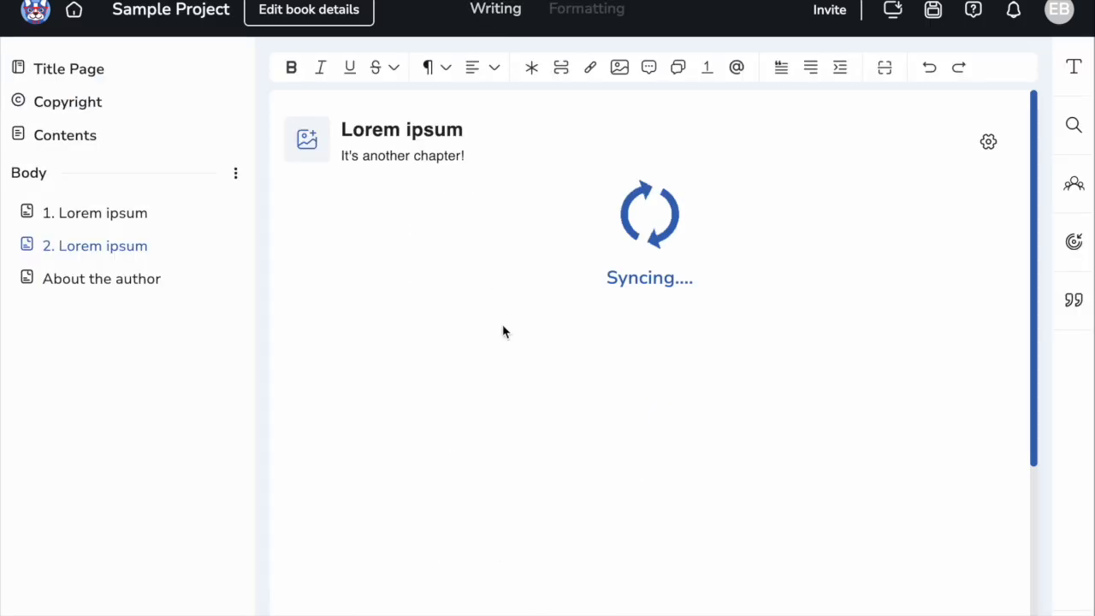
Delete the blank lines above and below the hanging-indent paragraph.
left_click(489, 355)
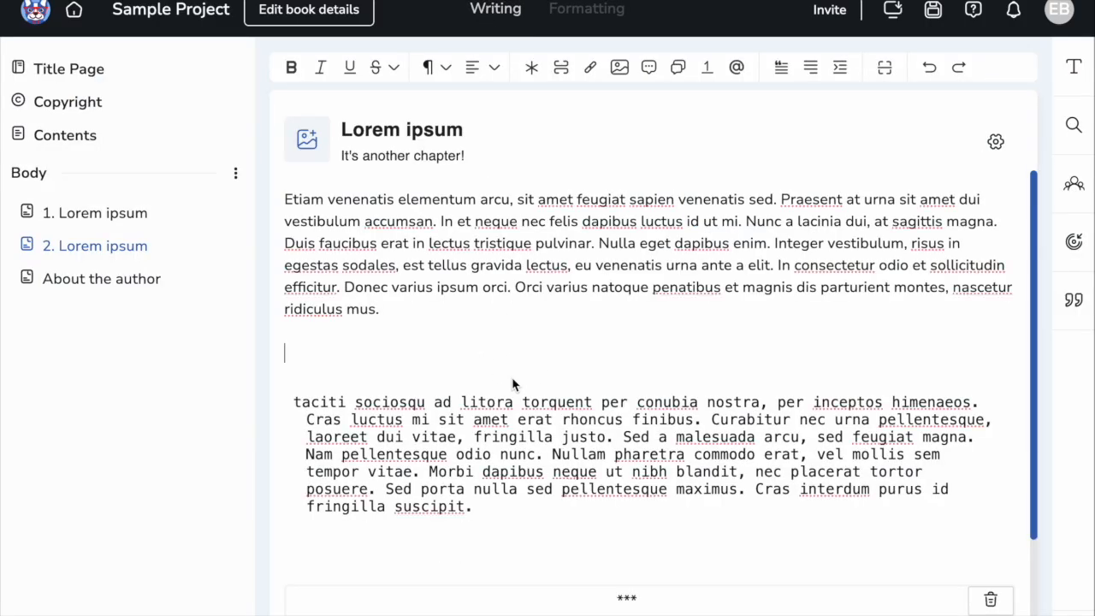
key("BackSpace")
key("BackSpace")
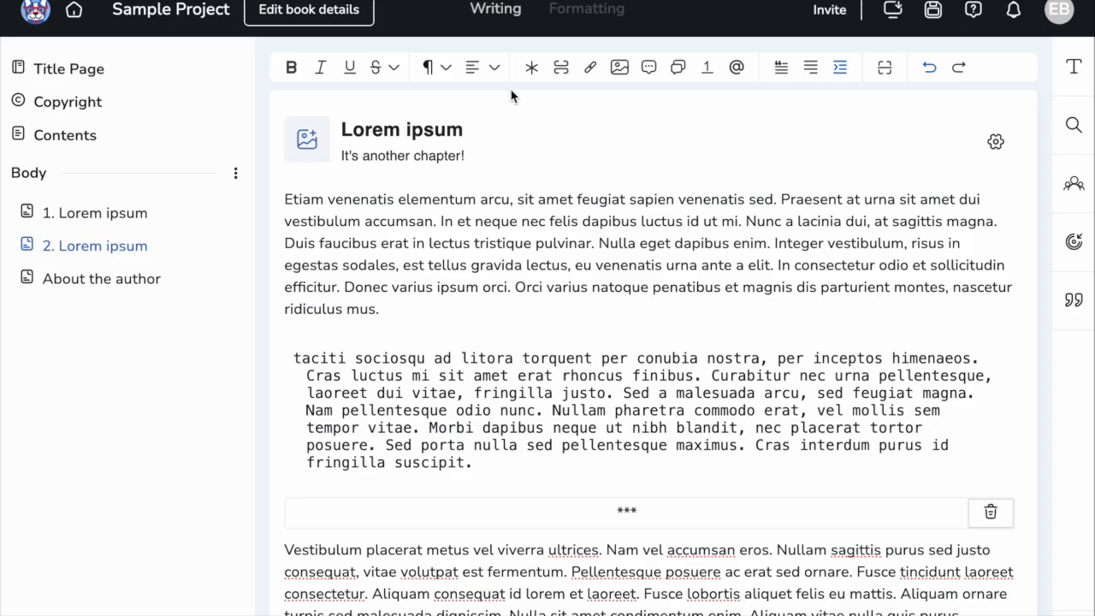
Undo the deletion of the blank lines around the "taciti sociosqu" hanging indent and check the spacing in the formatted preview.
left_click_drag(481, 445, 325, 364)
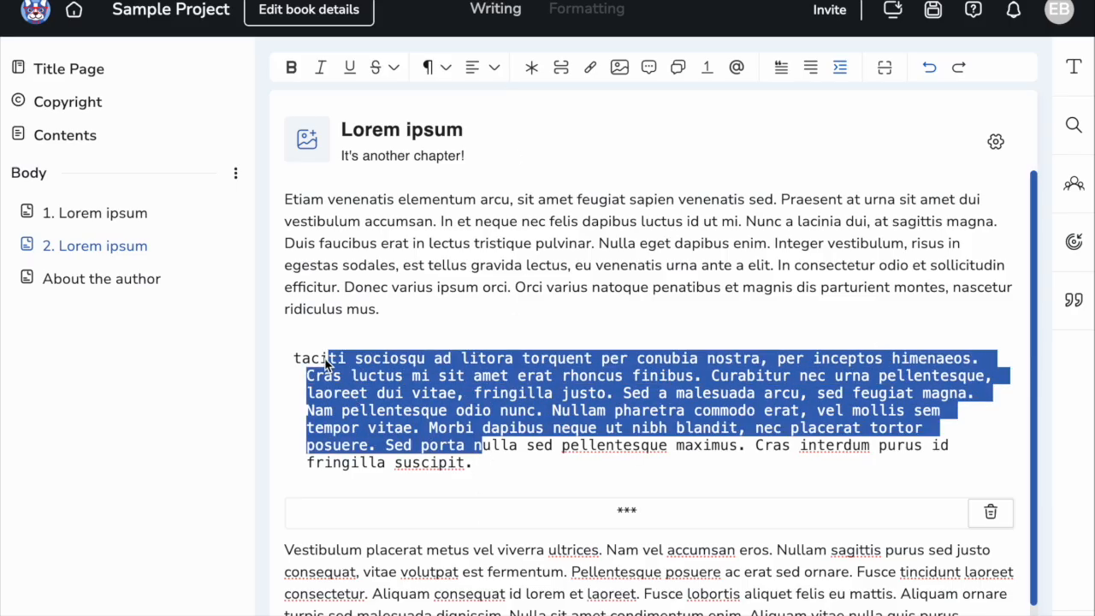
left_click_drag(574, 477, 290, 358)
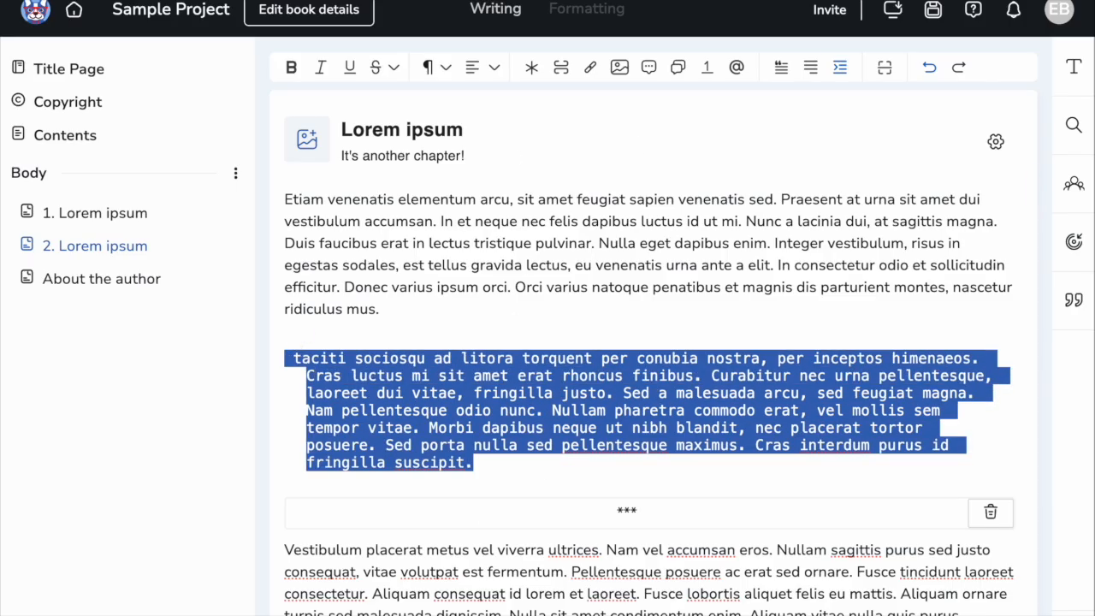
left_click(923, 77)
left_click(924, 77)
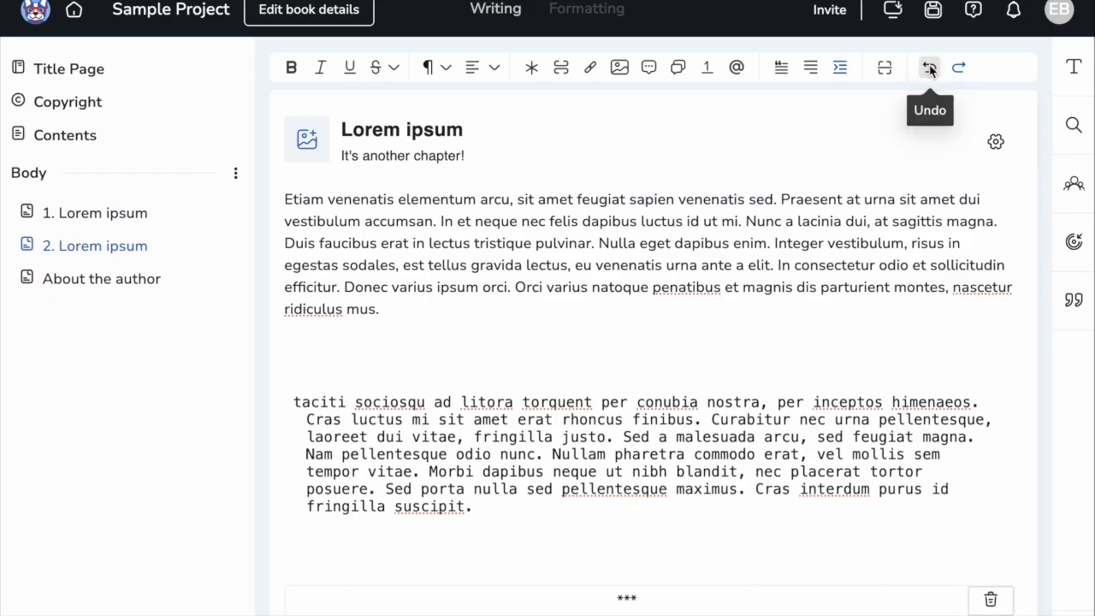
left_click(590, 19)
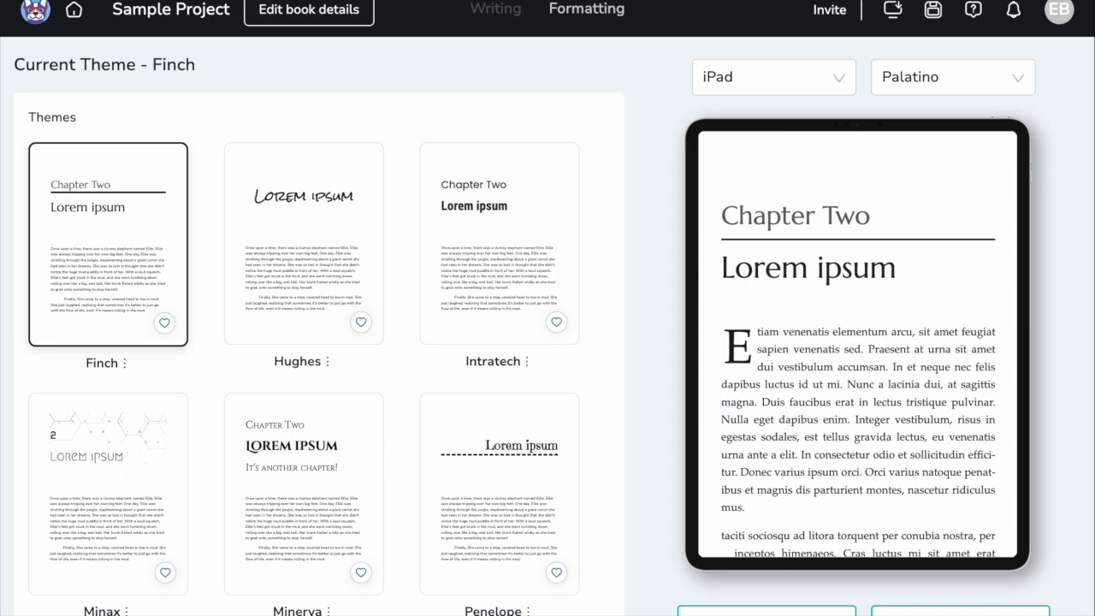
left_click(504, 9)
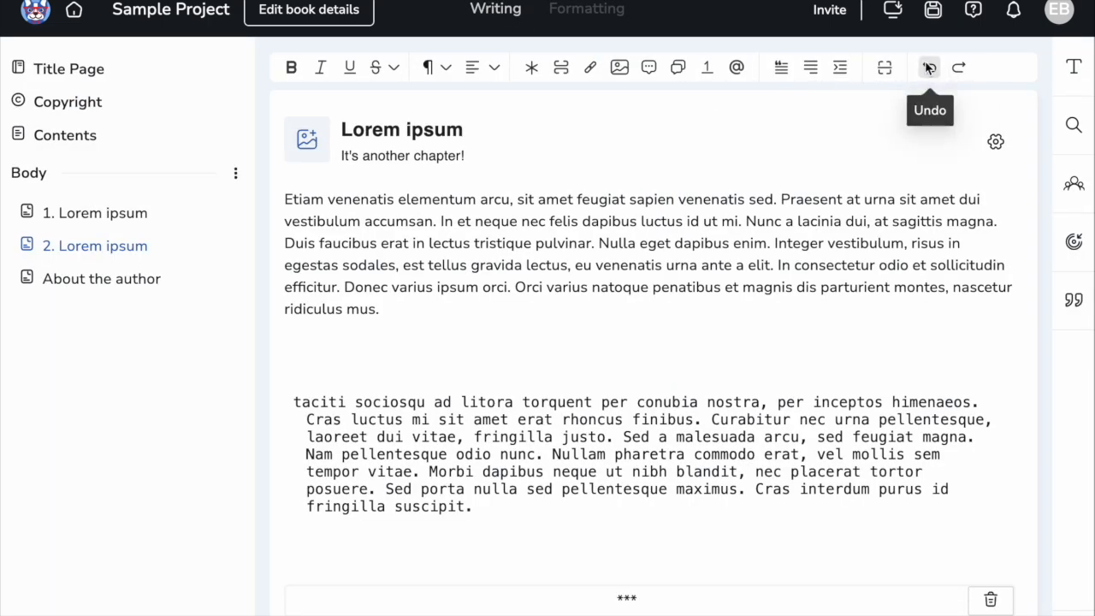
Remove the hanging indent from the "taciti sociosqu" paragraph and delete the blank lines above and below it.
left_click_drag(281, 398, 467, 510)
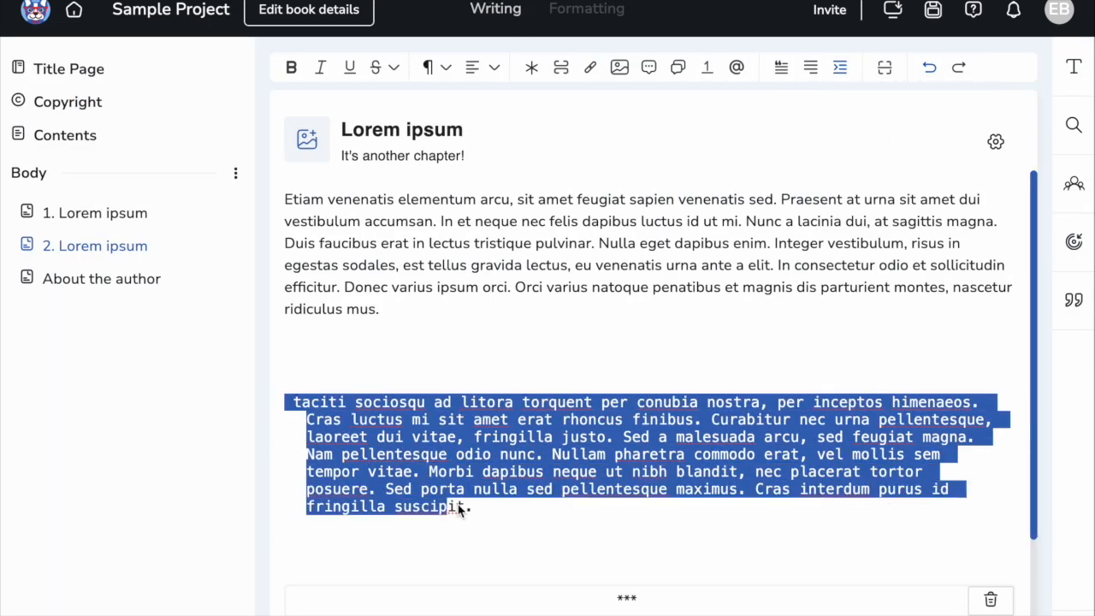
left_click(840, 67)
left_click(460, 363)
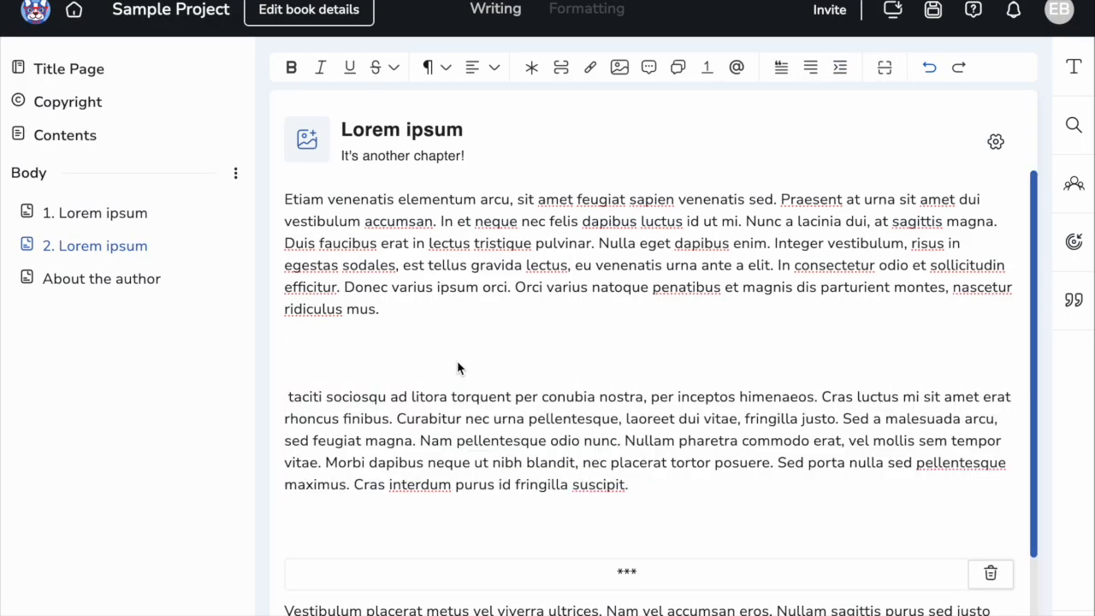
key("BackSpace")
key("BackSpace")
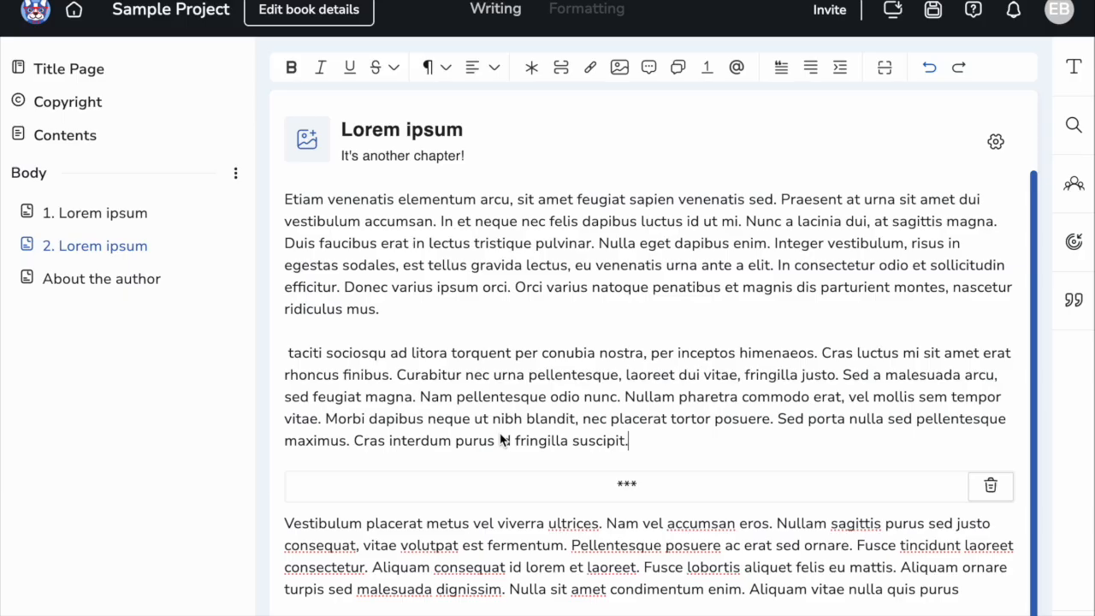
Preview the book's formatting with the Hughes, Intratech and Minerva themes.
left_click(581, 22)
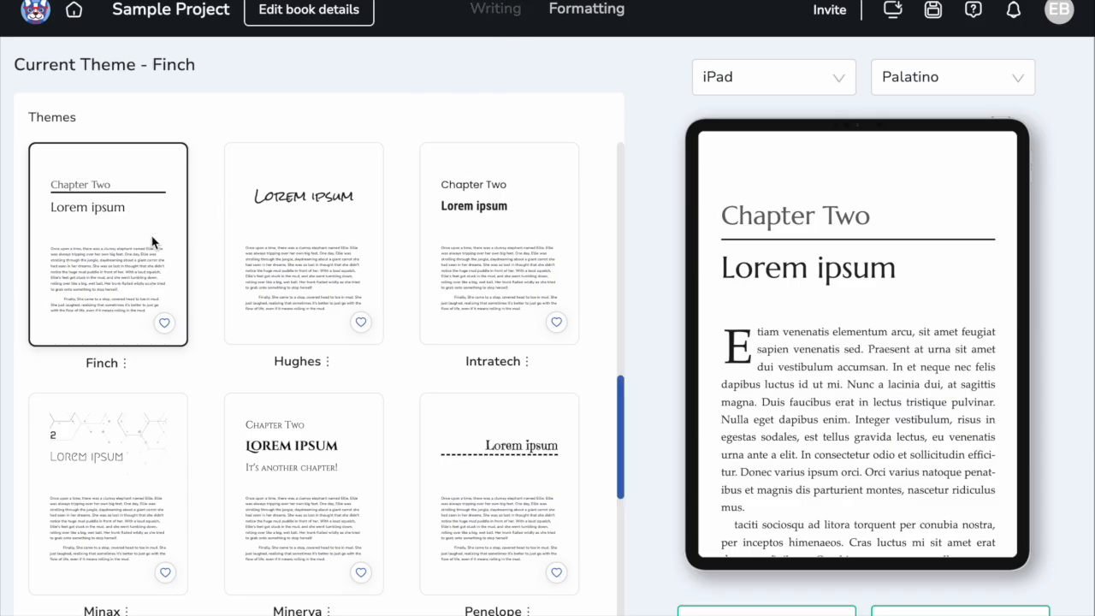
scroll(288, 335, "down", 1)
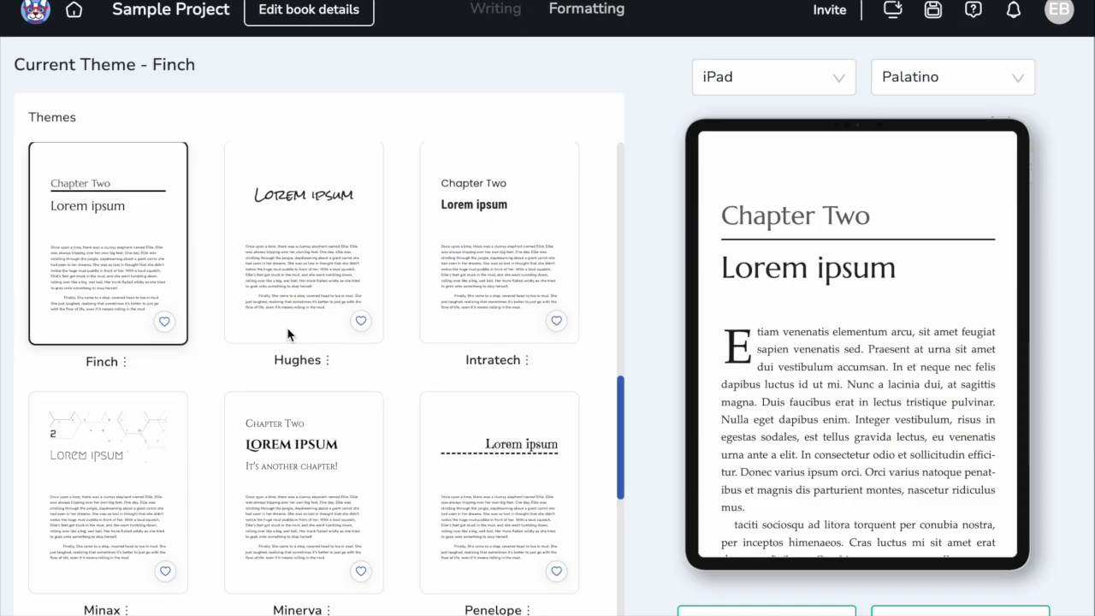
left_click(278, 304)
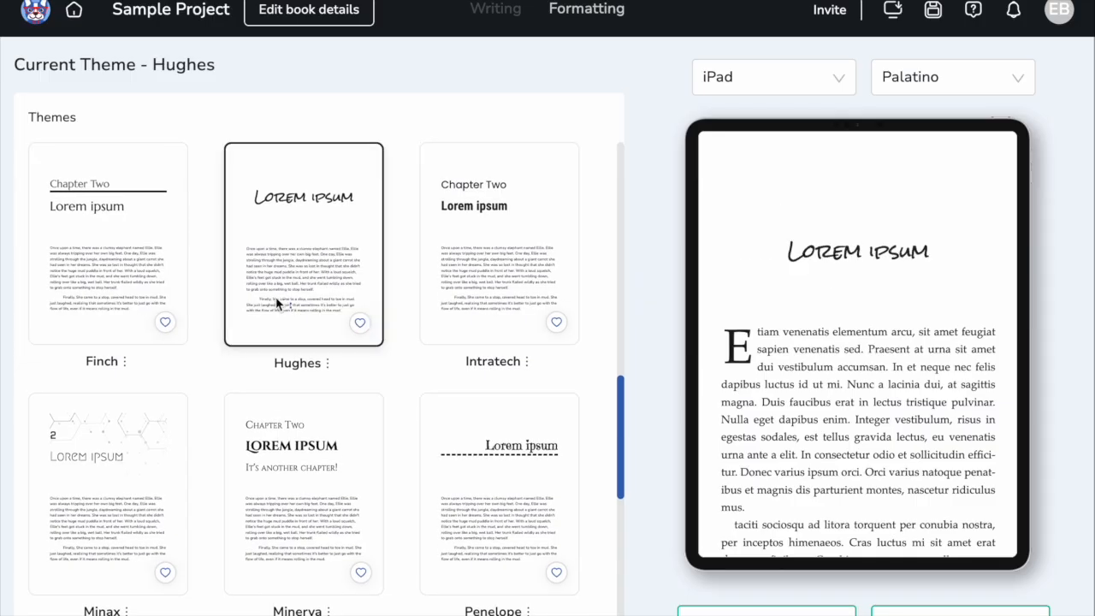
left_click(442, 308)
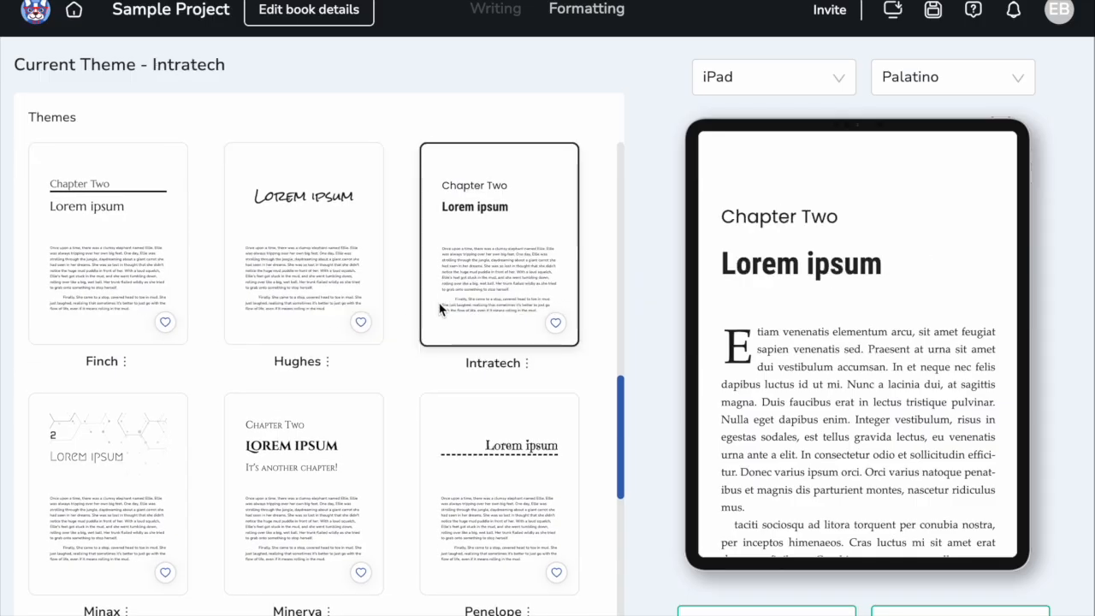
left_click(274, 479)
Apply the Minax theme to the book and open it for editing as a new theme.
scroll(266, 466, "down", 3)
left_click(102, 316)
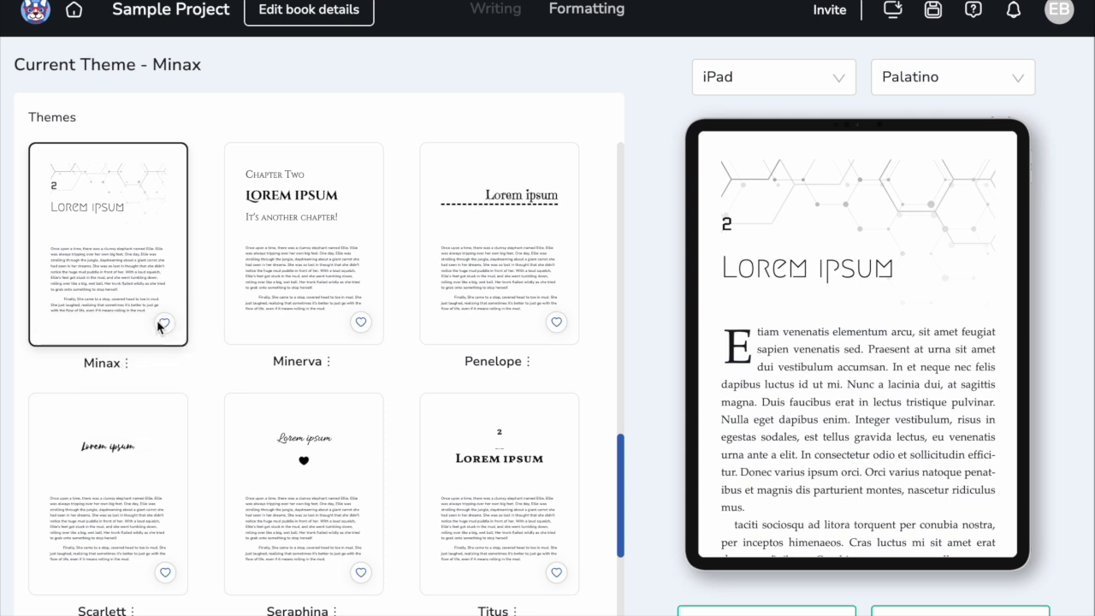
mouse_move(128, 365)
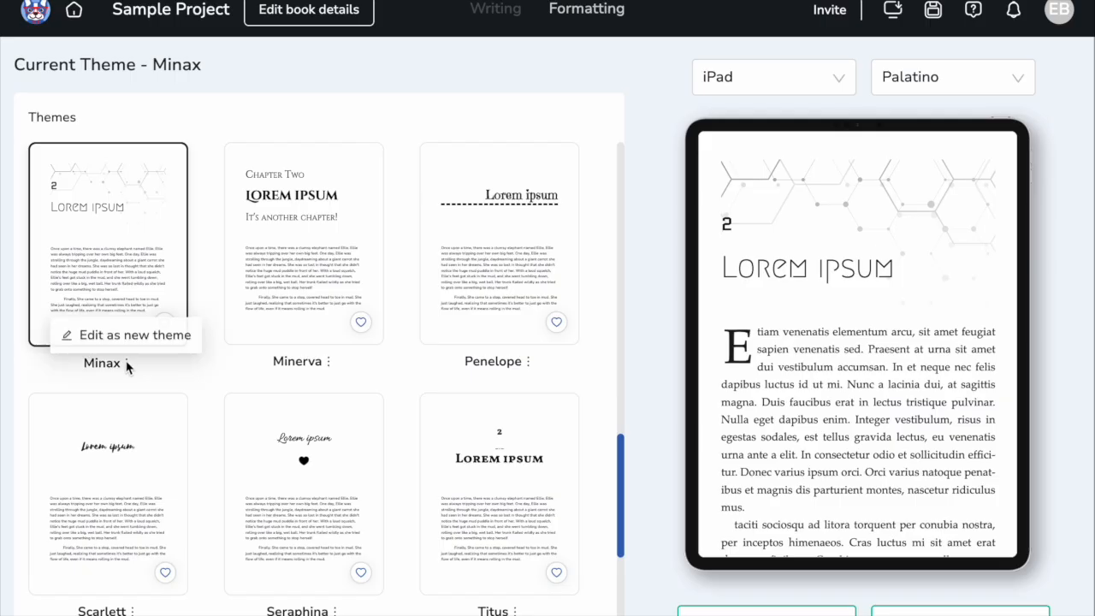
left_click(114, 339)
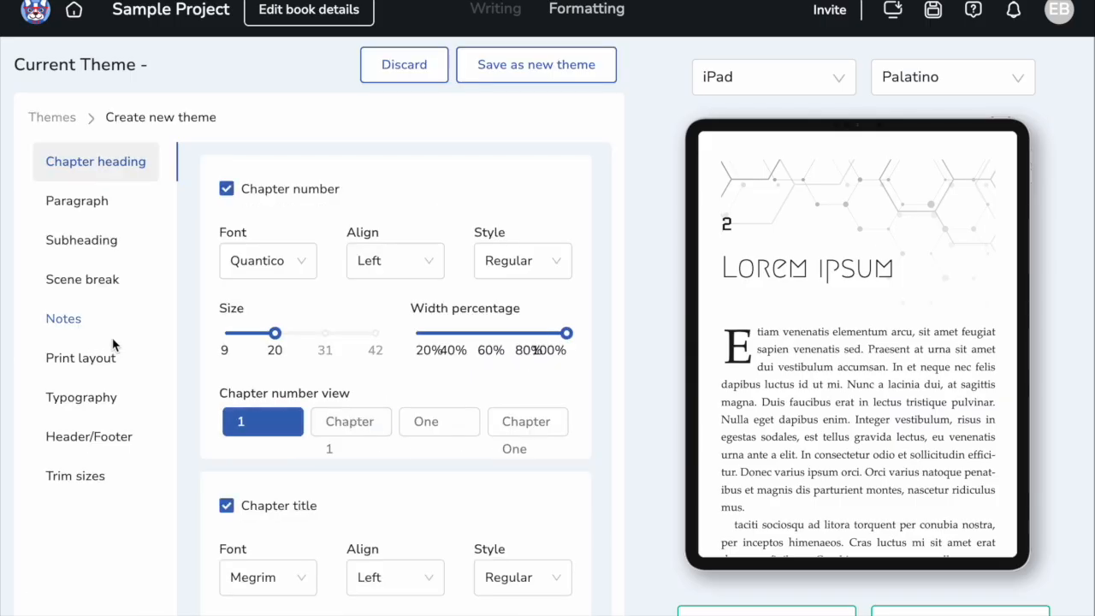
Hide the chapter number in the chapter heading, and toggle the chapter title off and back on.
left_click(226, 190)
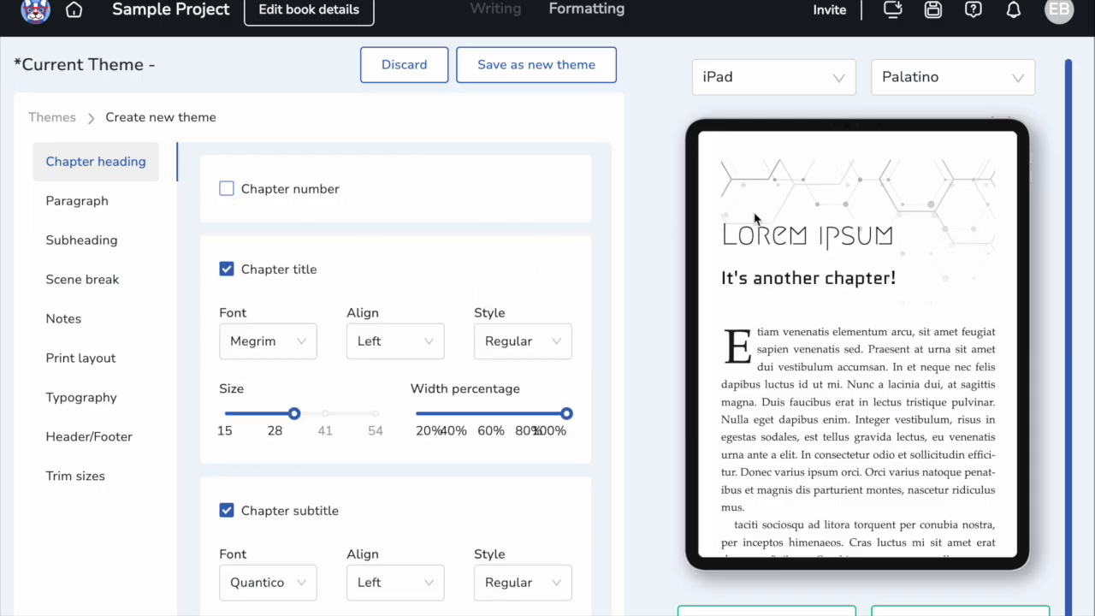
left_click(224, 190)
left_click(224, 190)
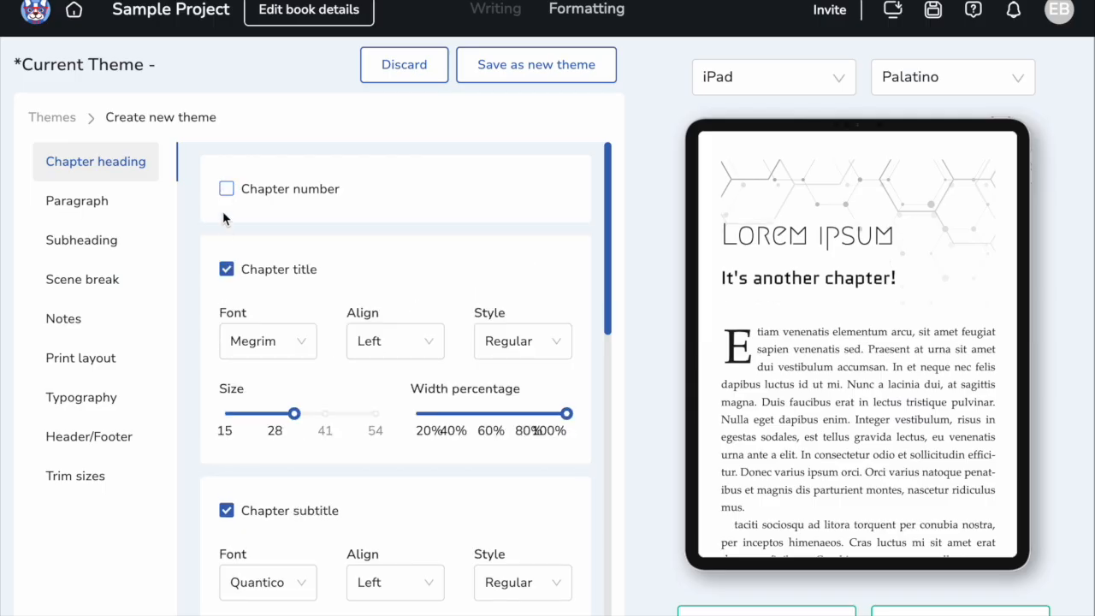
left_click(226, 270)
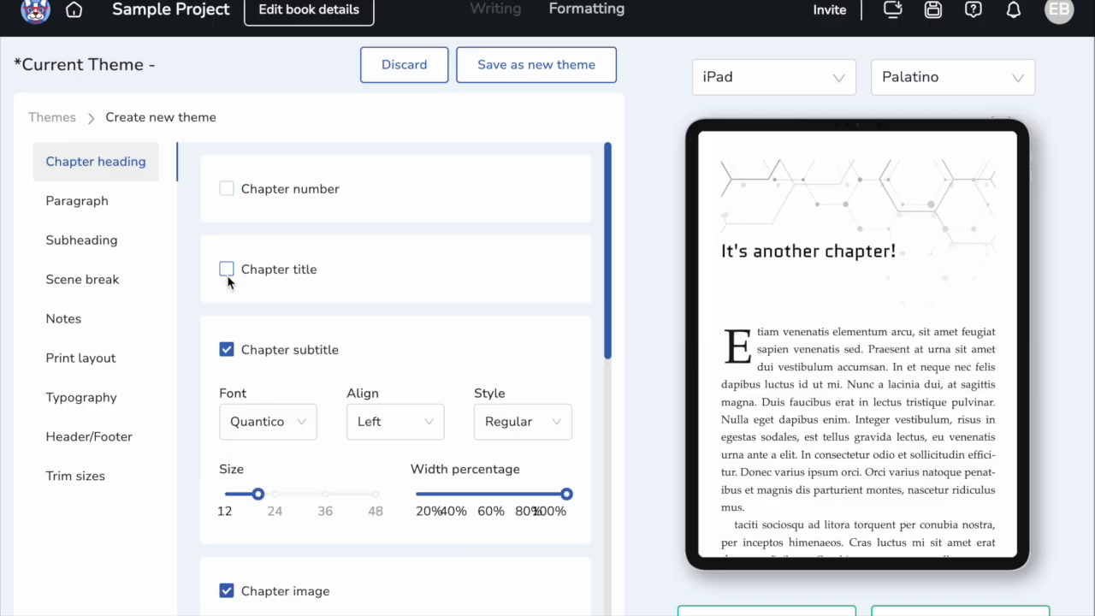
left_click(227, 270)
Reduce the chapter title's size to just under 28 and center the title.
scroll(305, 273, "down", 1)
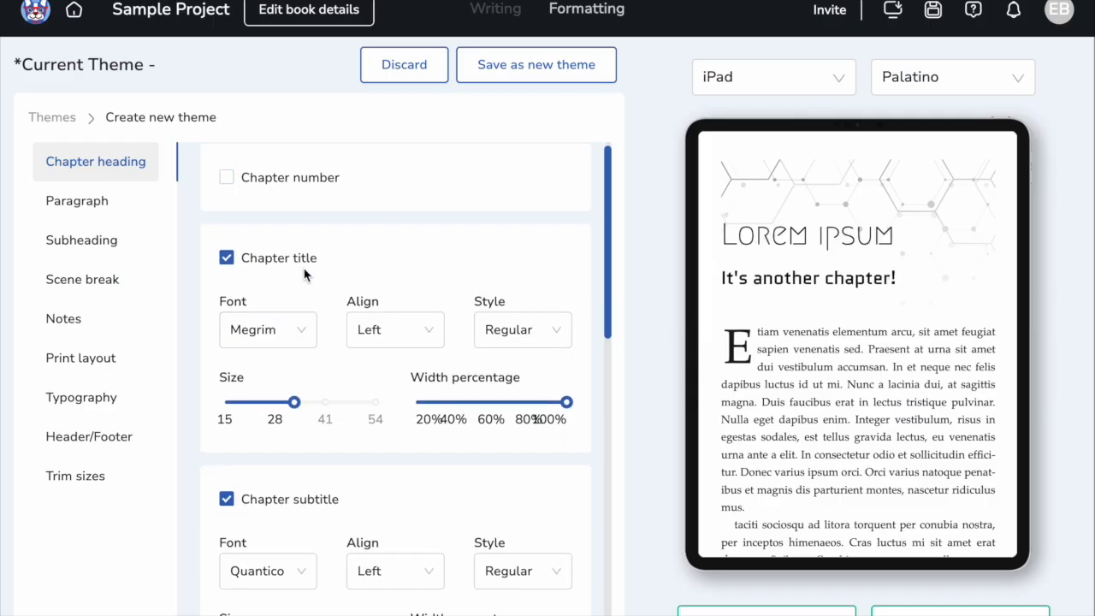
scroll(313, 415, "down", 1)
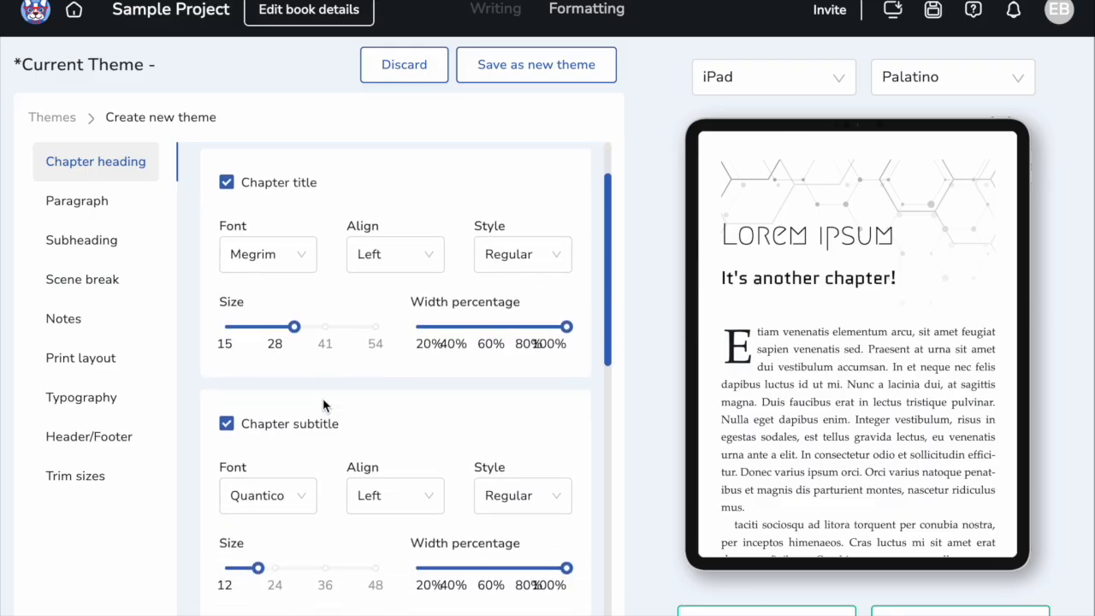
left_click_drag(299, 285, 276, 286)
left_click(395, 212)
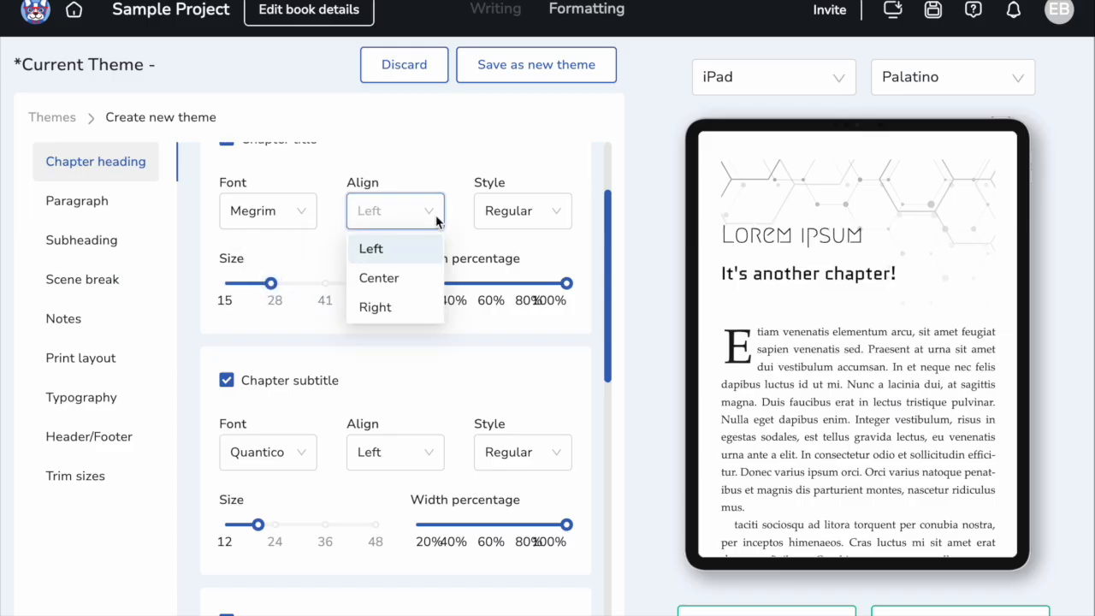
left_click(423, 279)
Set the chapter title's style to Small Caps and narrow its width to just under 80%.
left_click(517, 211)
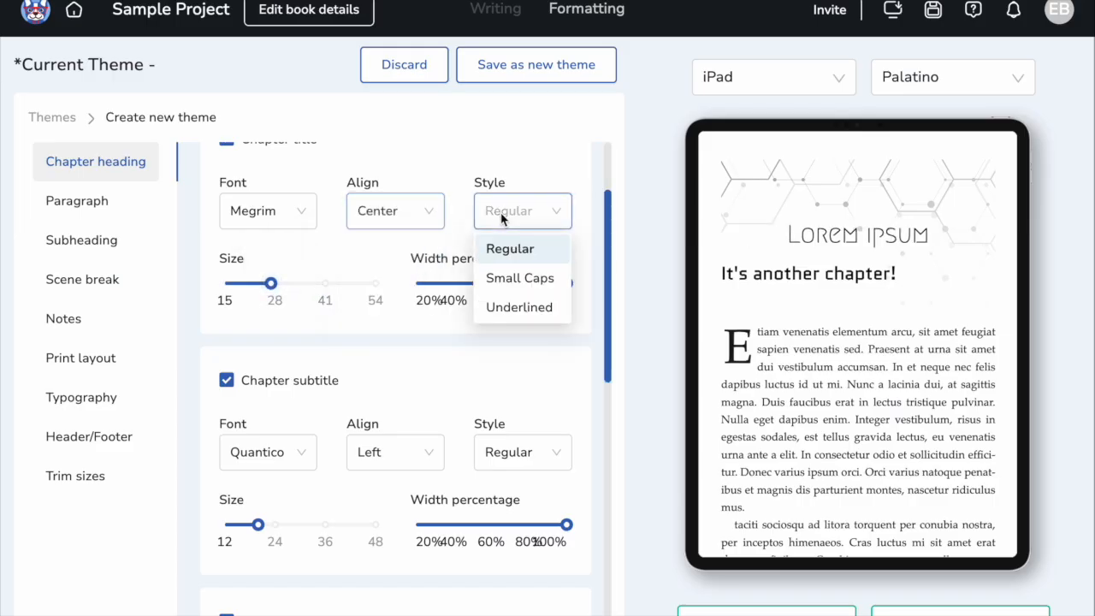
left_click(511, 279)
left_click(487, 296)
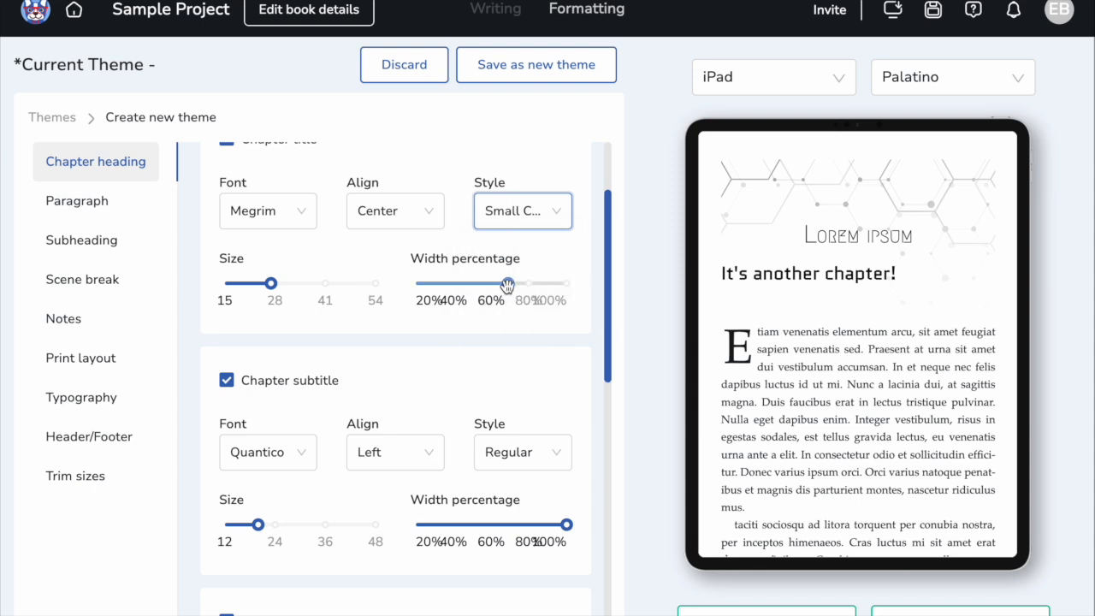
left_click_drag(540, 289, 528, 284)
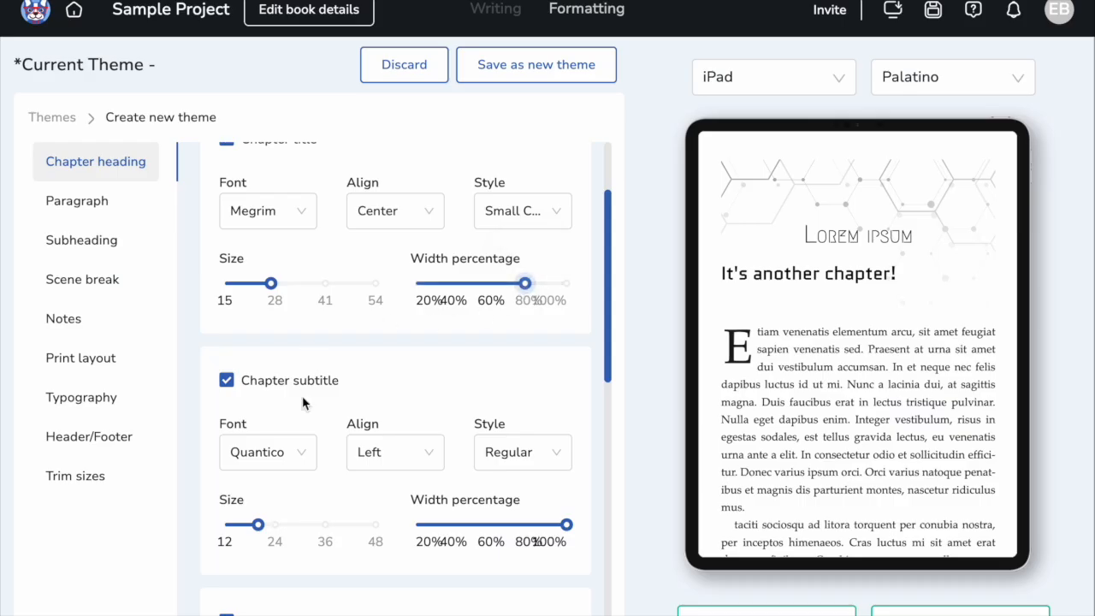
Format the chapter subtitle with a width of about 84%, a size of about 18 and center alignment.
scroll(298, 457, "down", 2)
left_click(501, 368)
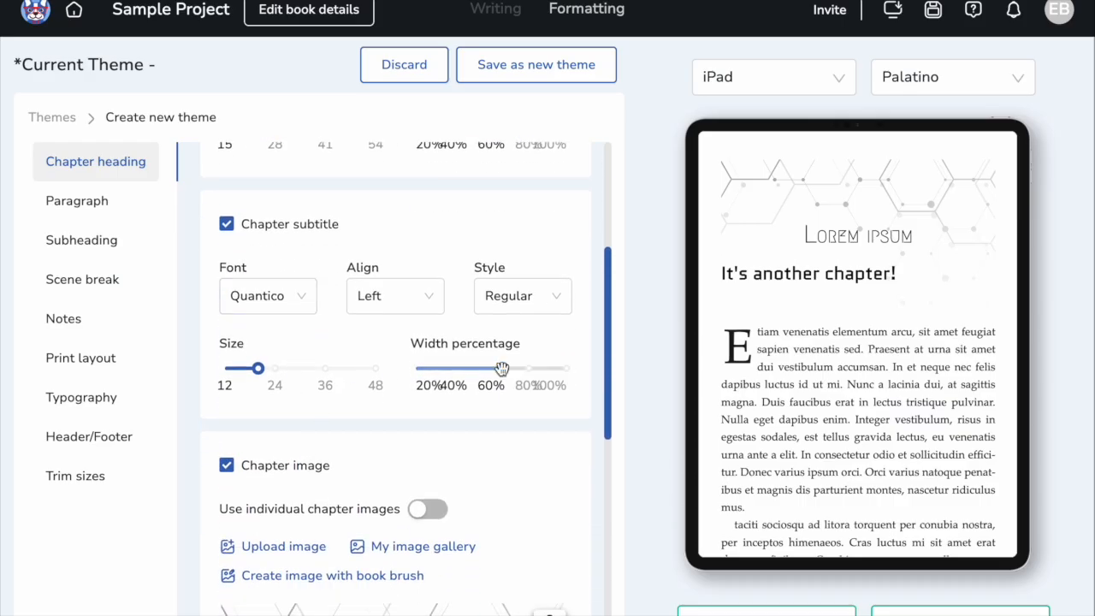
left_click_drag(501, 368, 536, 368)
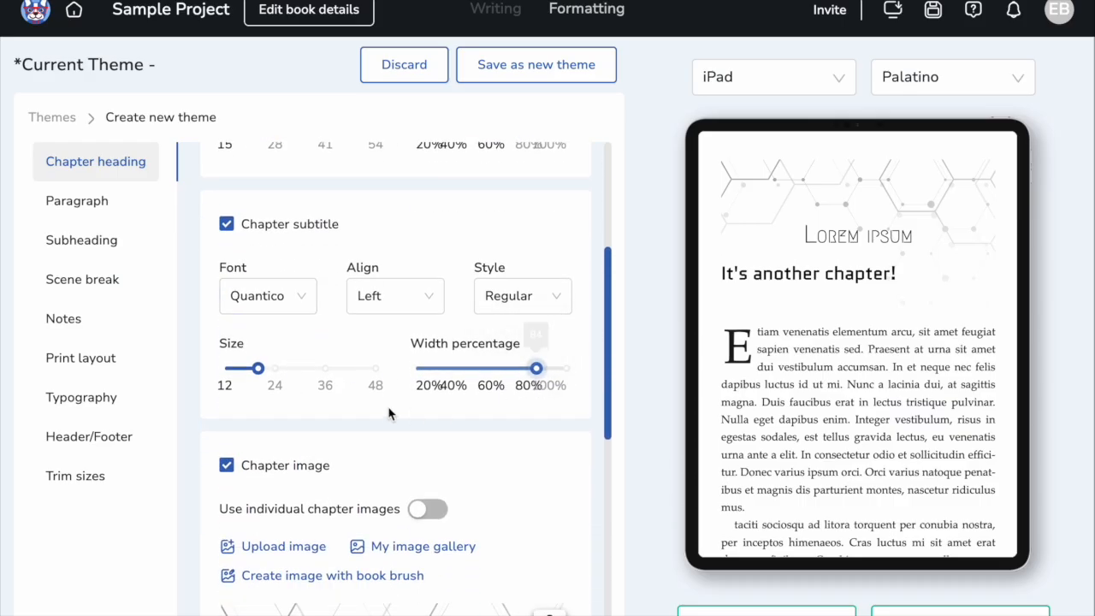
left_click(249, 369)
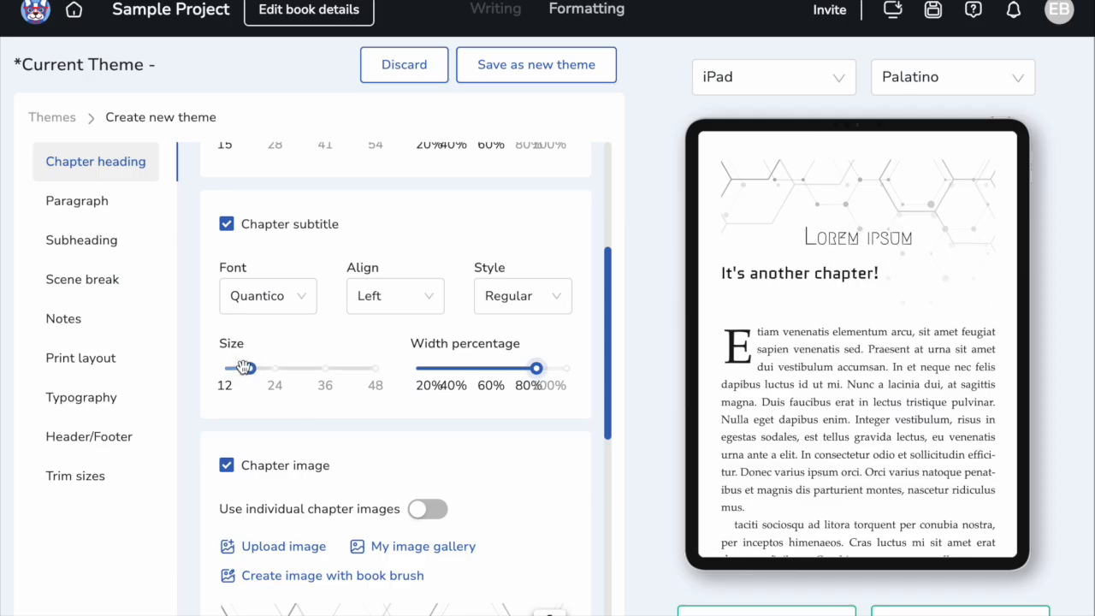
left_click(368, 296)
left_click(366, 362)
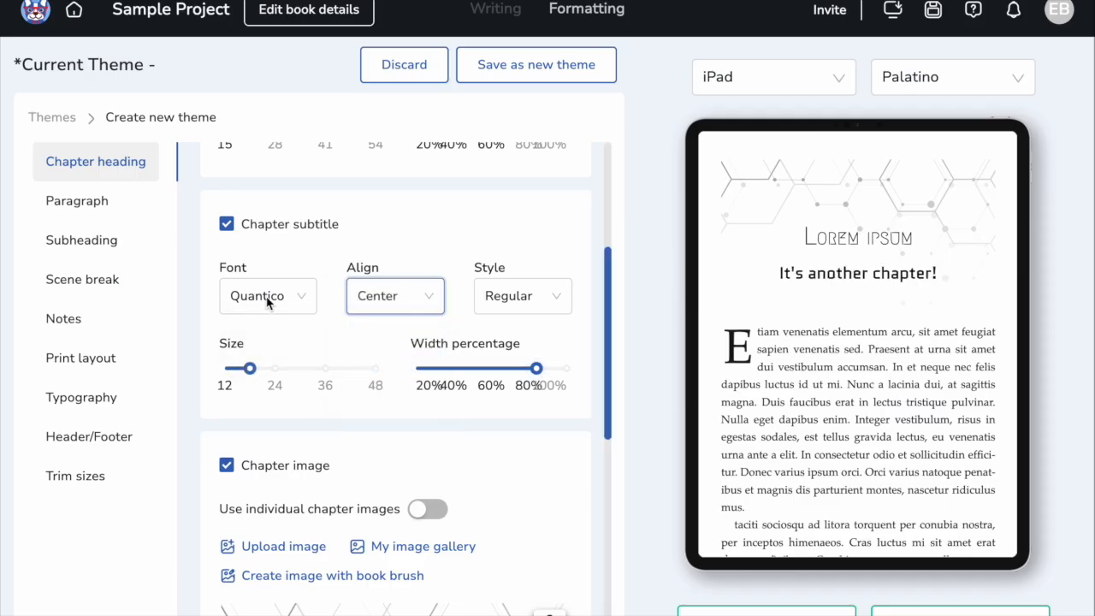
Toggle the chapter subtitle off and back on, and try the individual chapter images option before disabling it again.
left_click(226, 225)
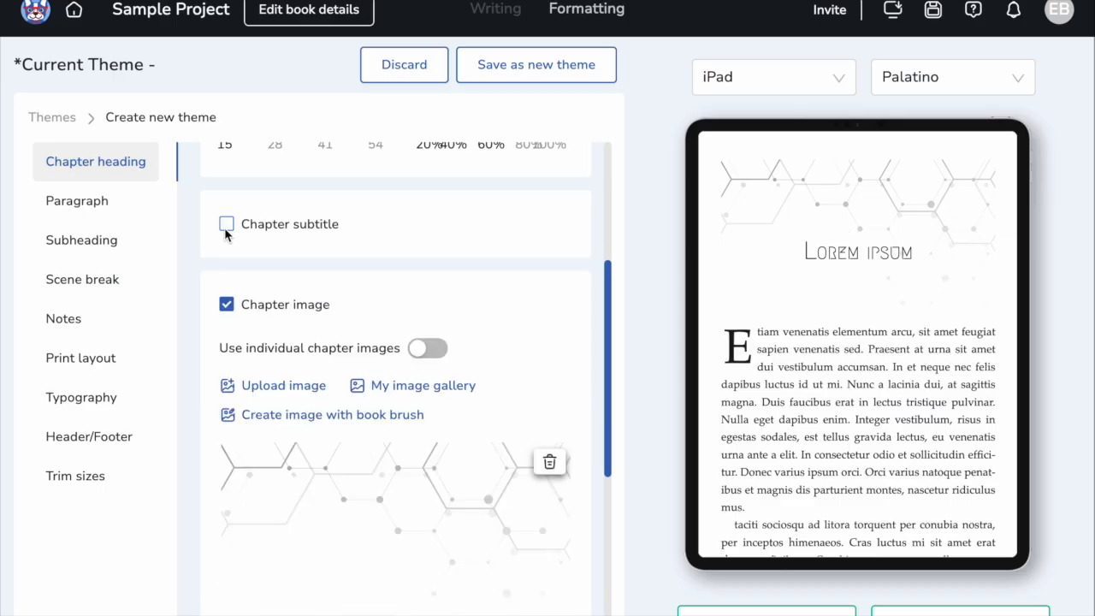
left_click(225, 225)
scroll(291, 462, "down", 2)
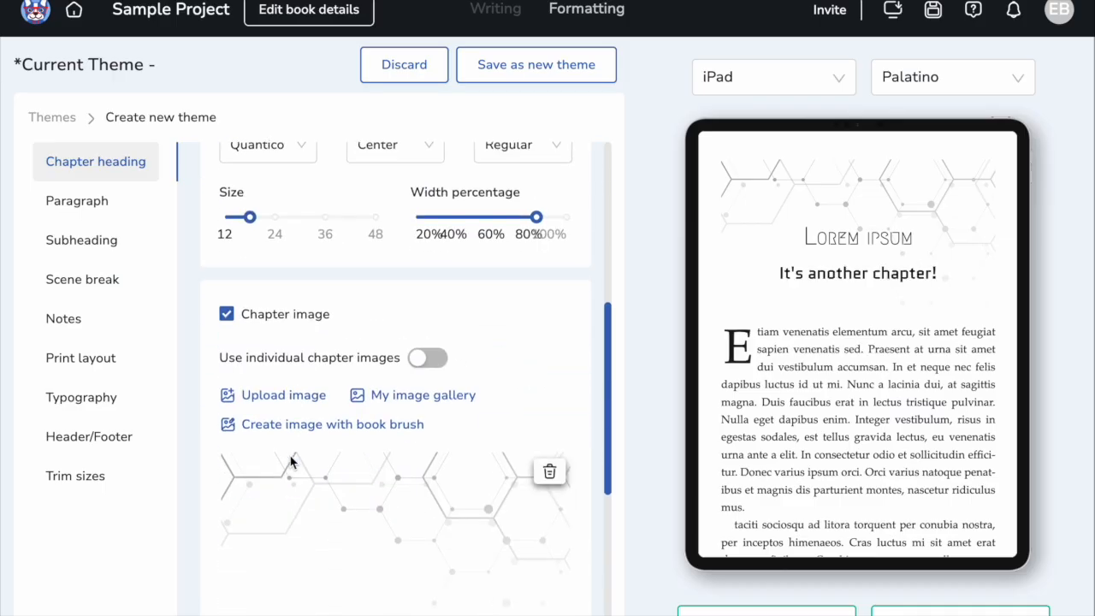
left_click(426, 357)
scroll(369, 371, "down", 2)
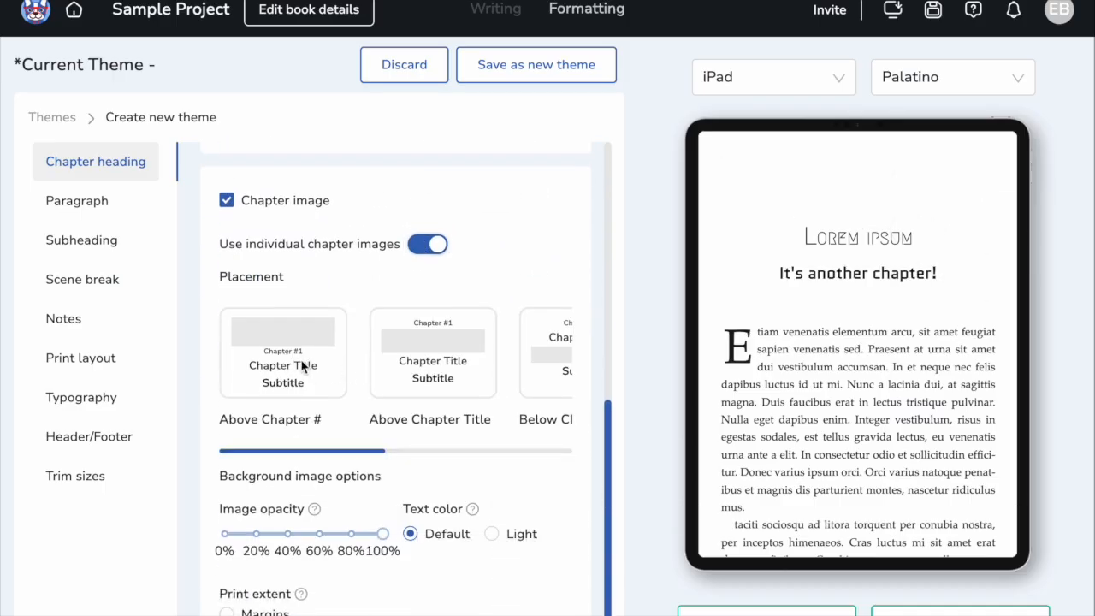
left_click_drag(340, 454, 420, 454)
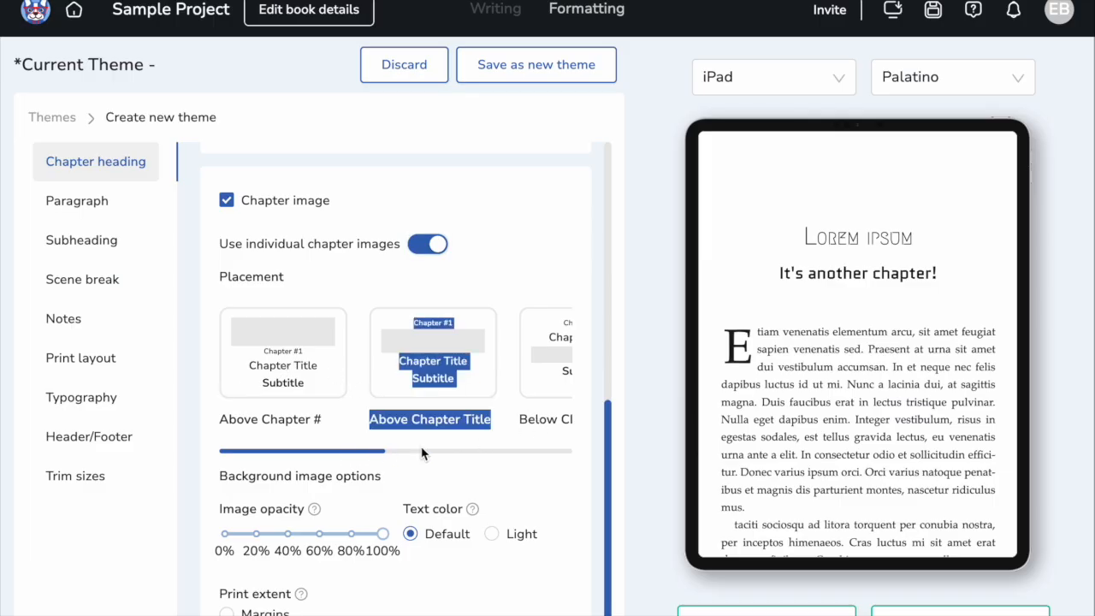
left_click(435, 244)
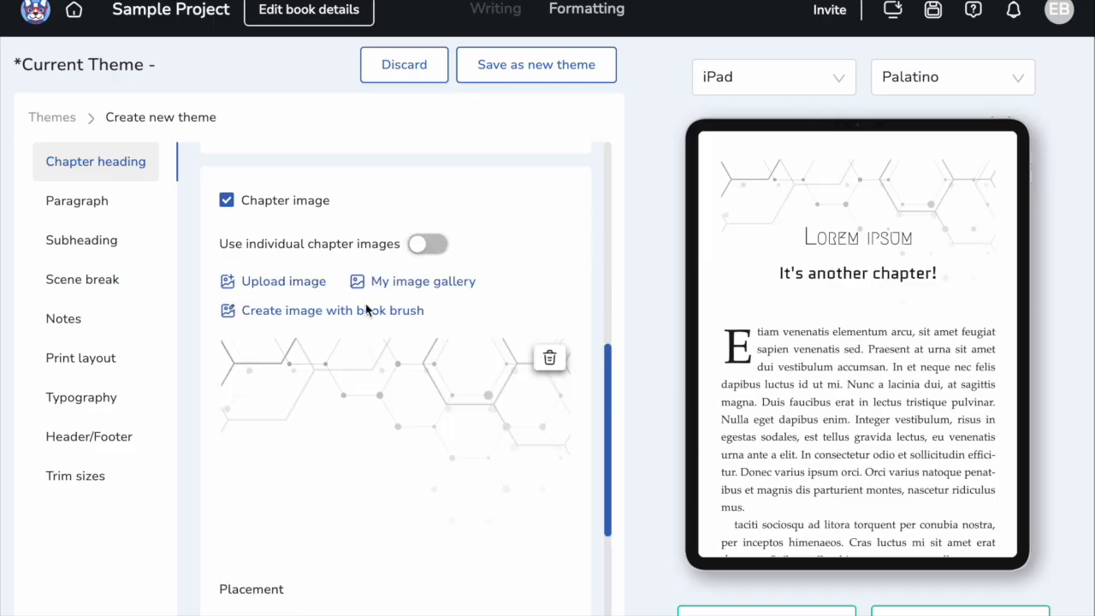
Set the chapter image's placement to Above Chapter #.
scroll(389, 295, "down", 3)
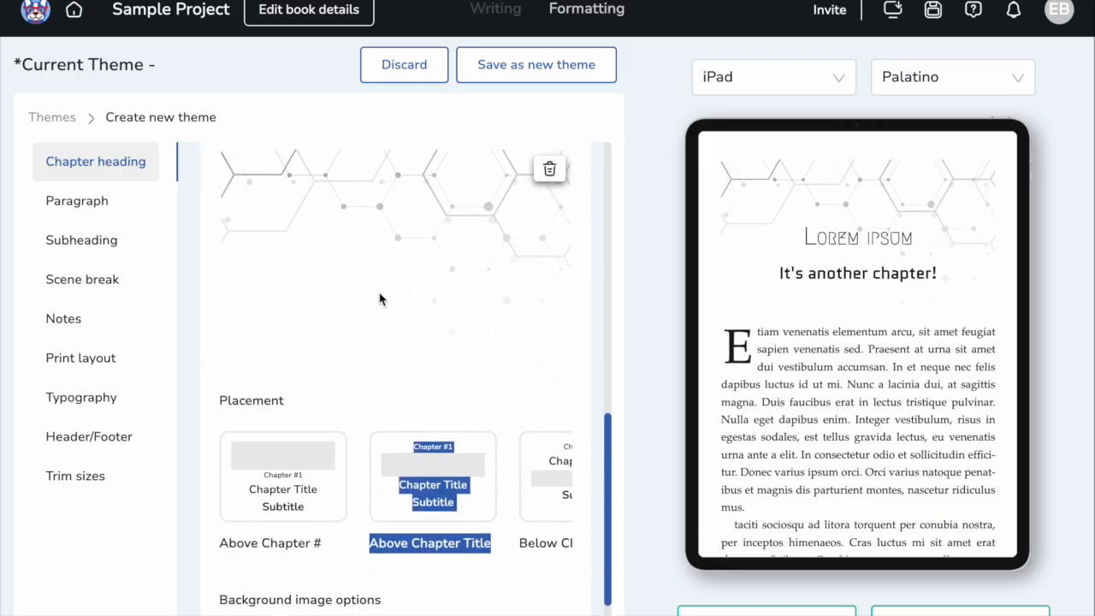
scroll(374, 403, "down", 3)
left_click(295, 349)
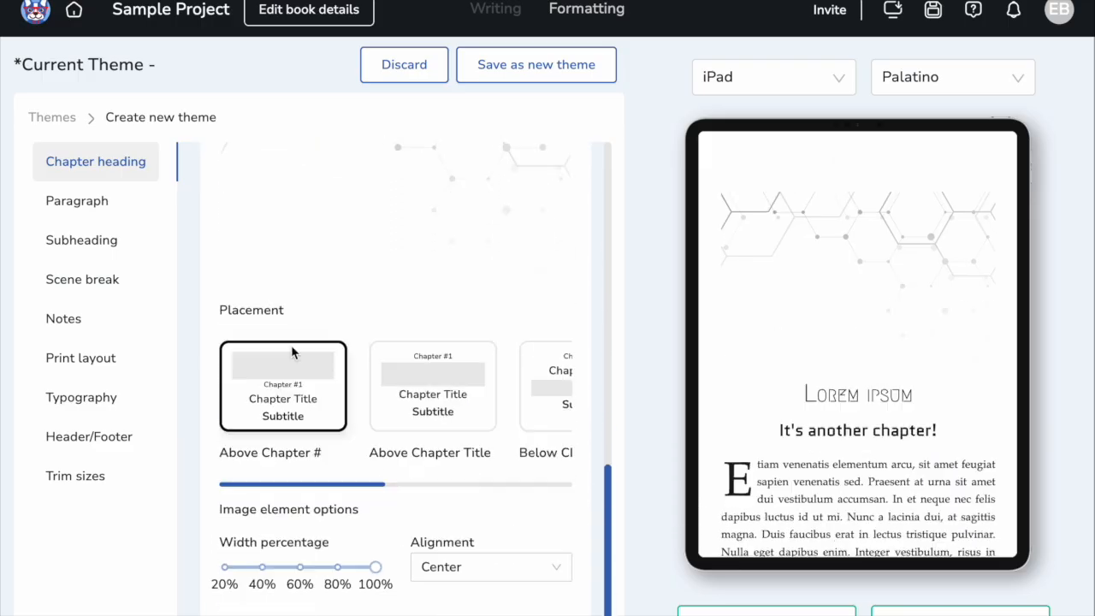
Try the chapter image placements Above Chapter Title, Below Chapter Title and Below Subtitle, and settle on Background.
left_click(407, 400)
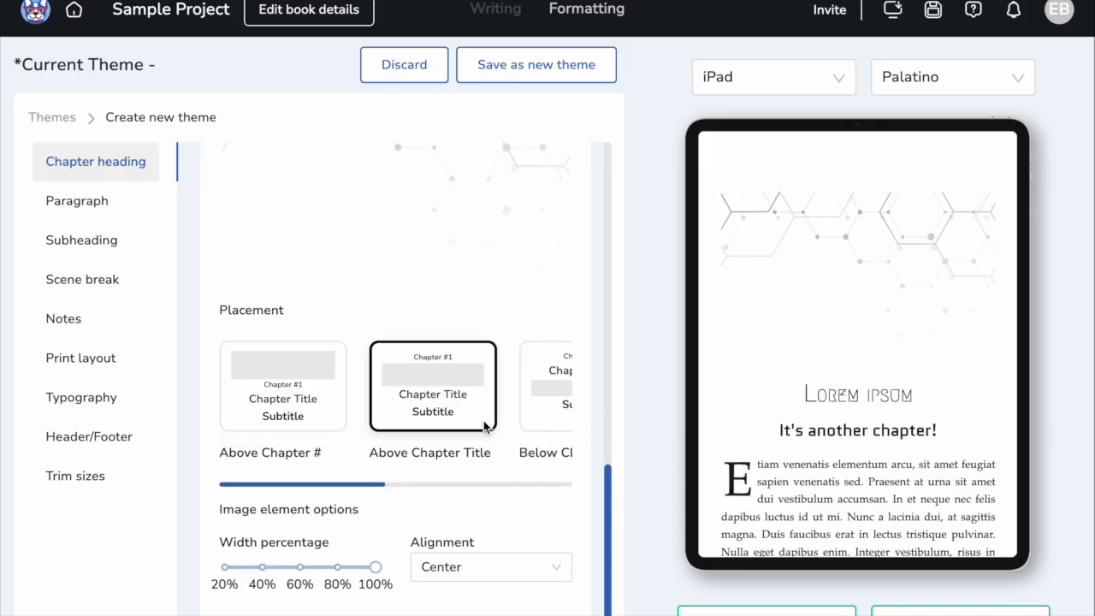
left_click(541, 398)
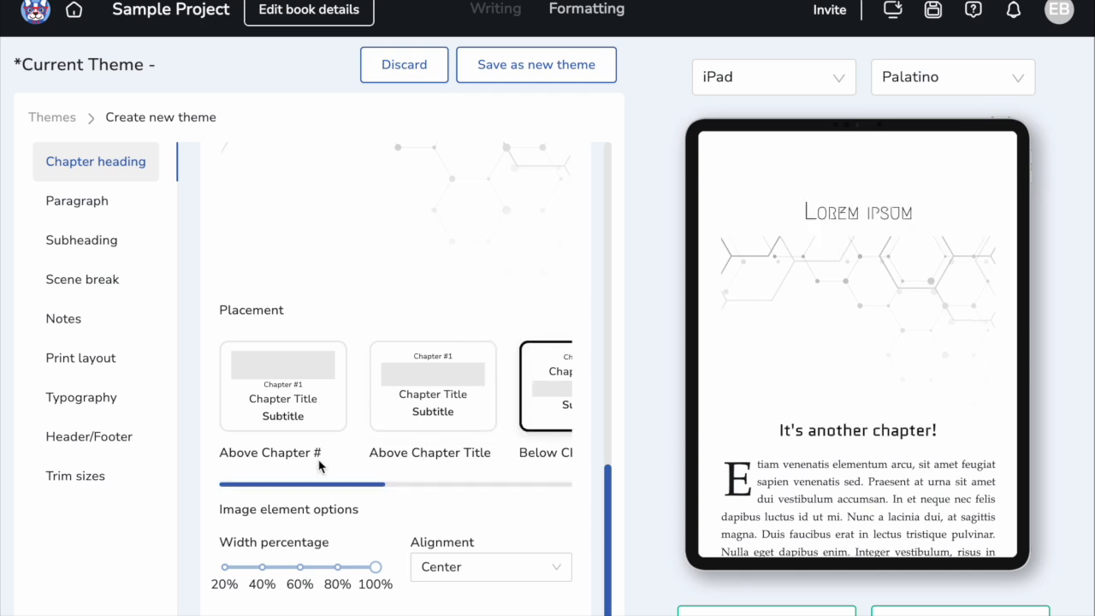
left_click_drag(333, 484, 480, 483)
left_click(435, 424)
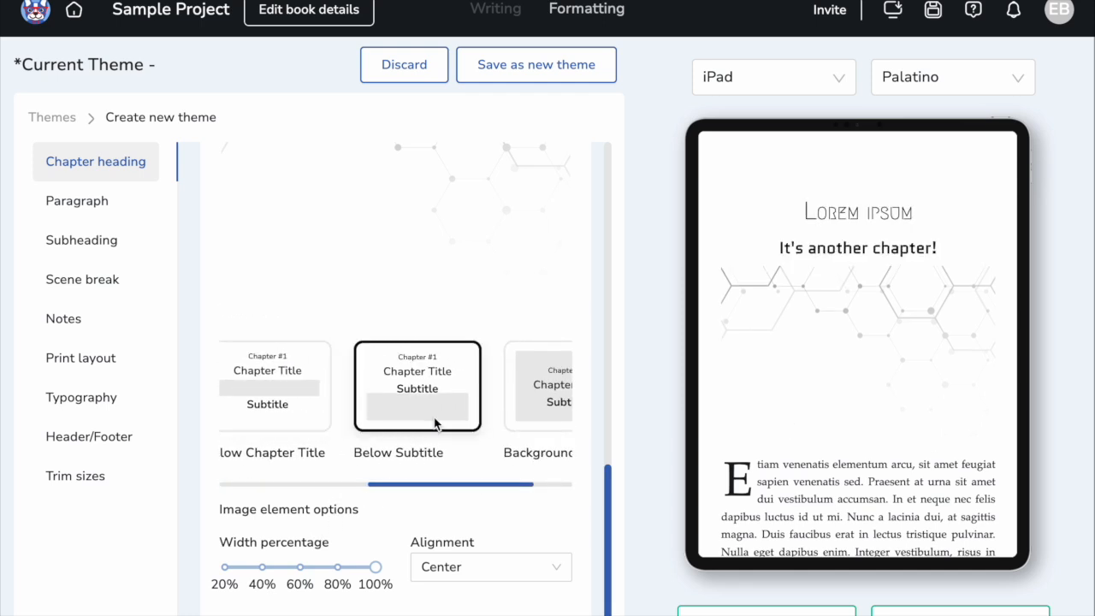
left_click(528, 412)
left_click_drag(407, 486, 357, 476)
Set the background image's opacity to about 80% and try the Light text color before returning it to Default.
scroll(351, 465, "down", 1)
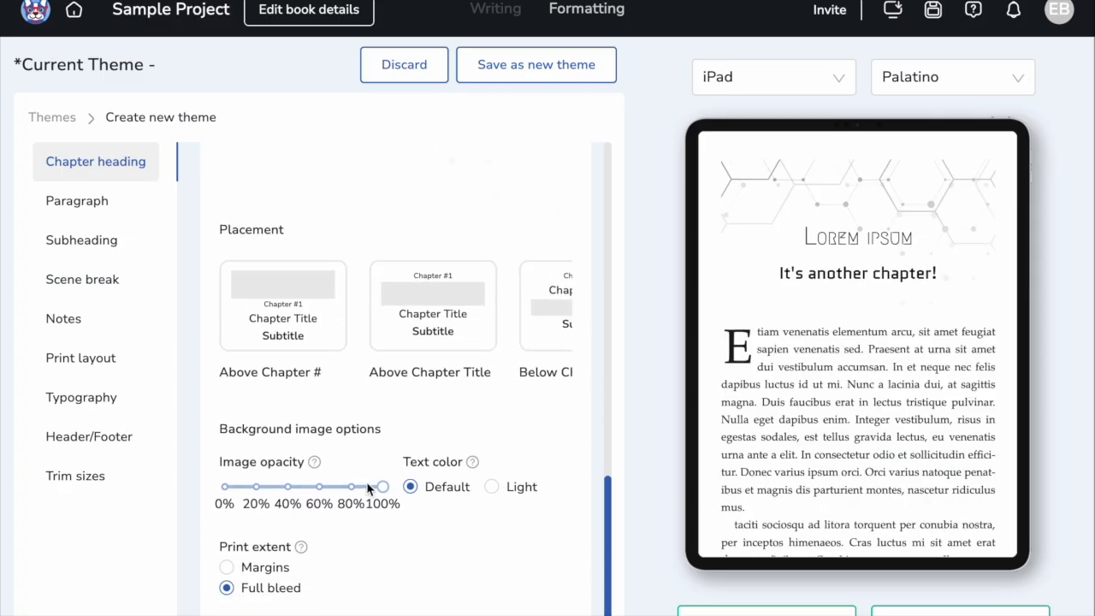
left_click_drag(377, 486, 252, 503)
left_click(349, 486)
left_click(492, 486)
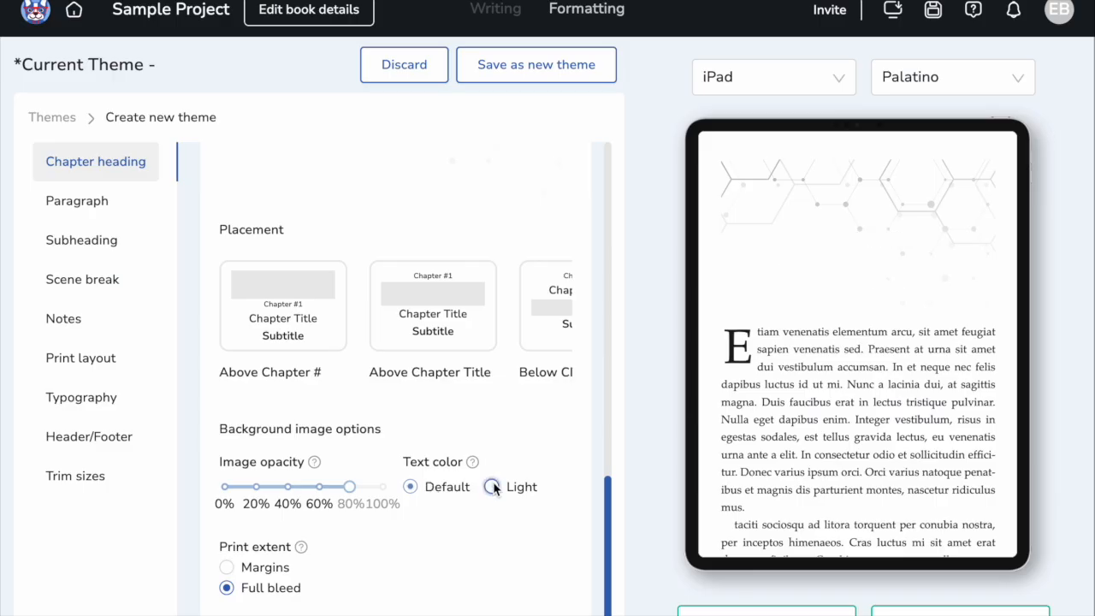
left_click(410, 488)
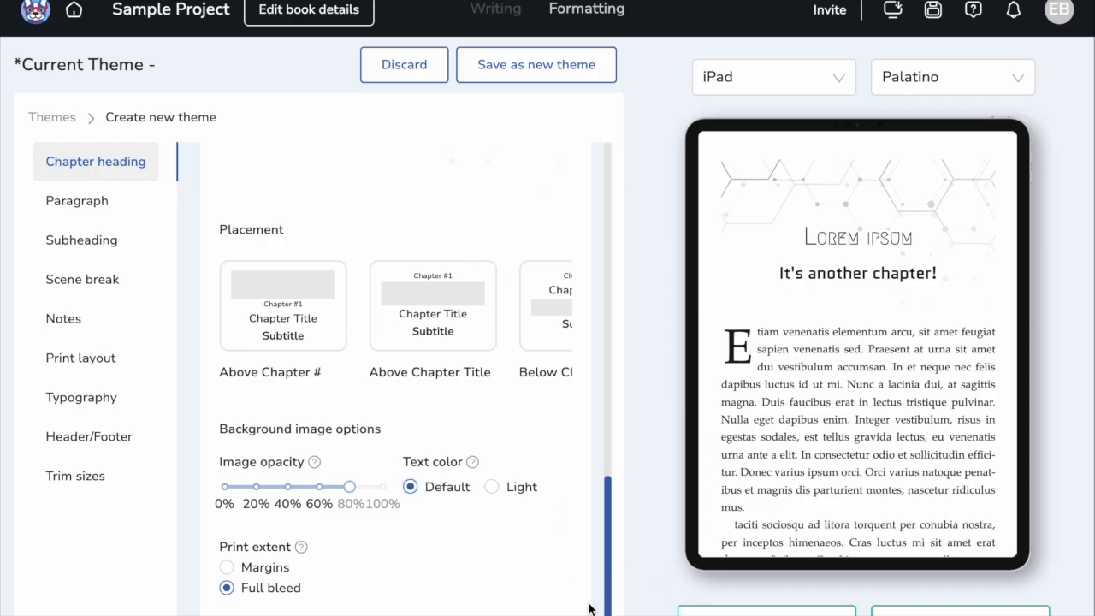
Try combinations of drop caps and lead in small caps for the paragraph's first sentence, keeping only drop caps enabled.
left_click(85, 202)
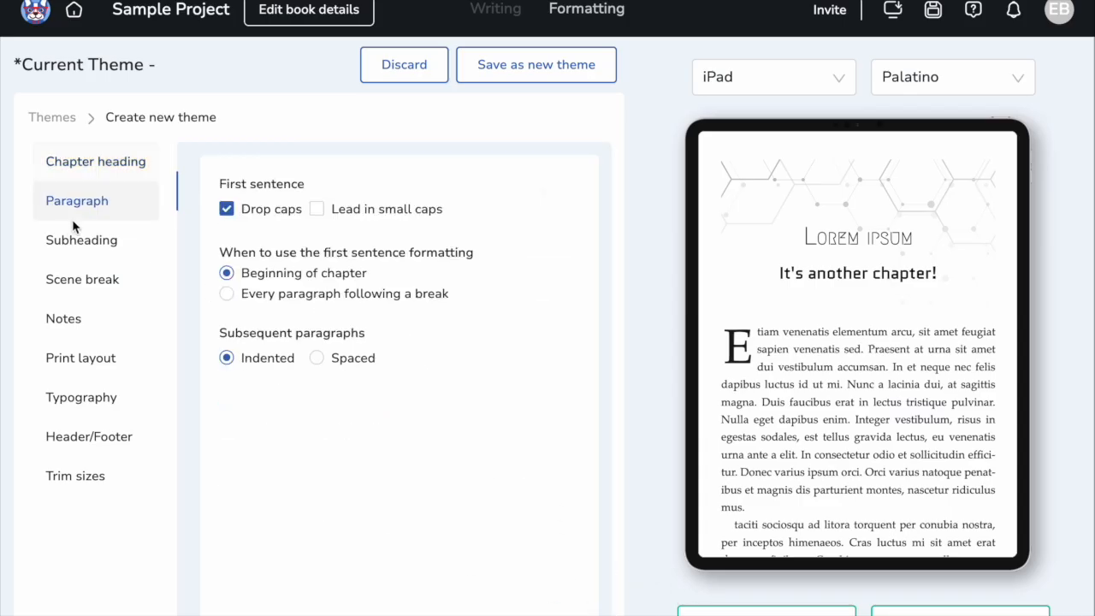
left_click(228, 208)
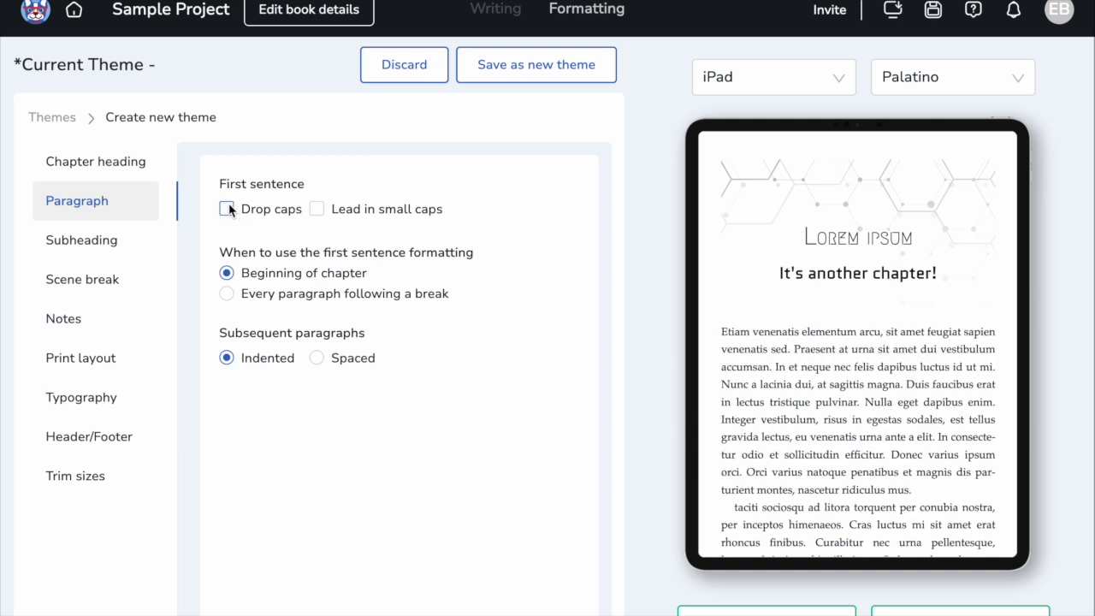
left_click(227, 209)
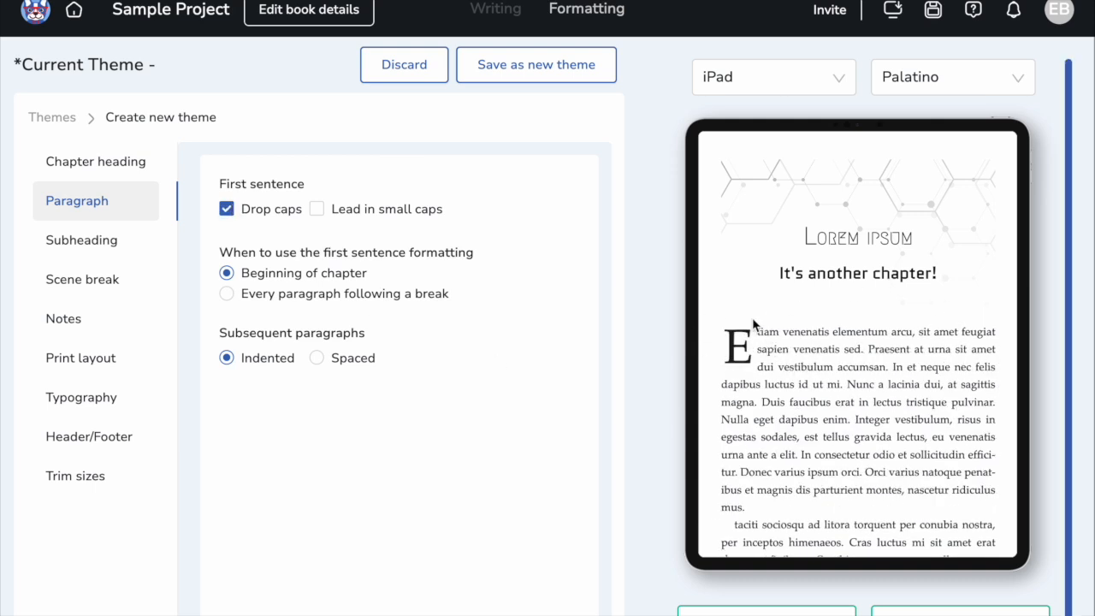
left_click(317, 209)
left_click(227, 208)
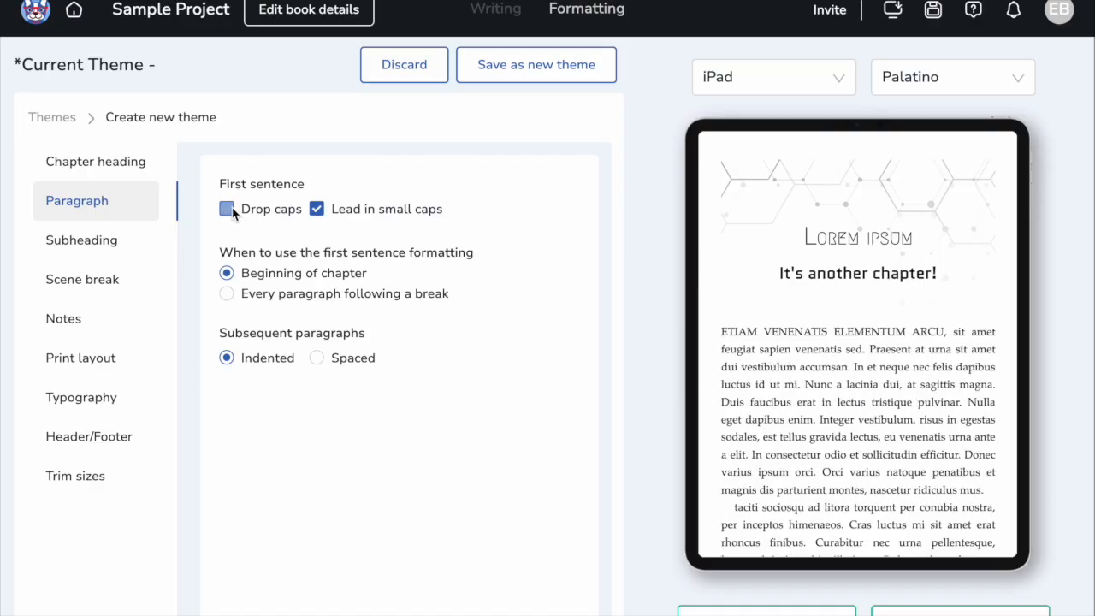
left_click(227, 209)
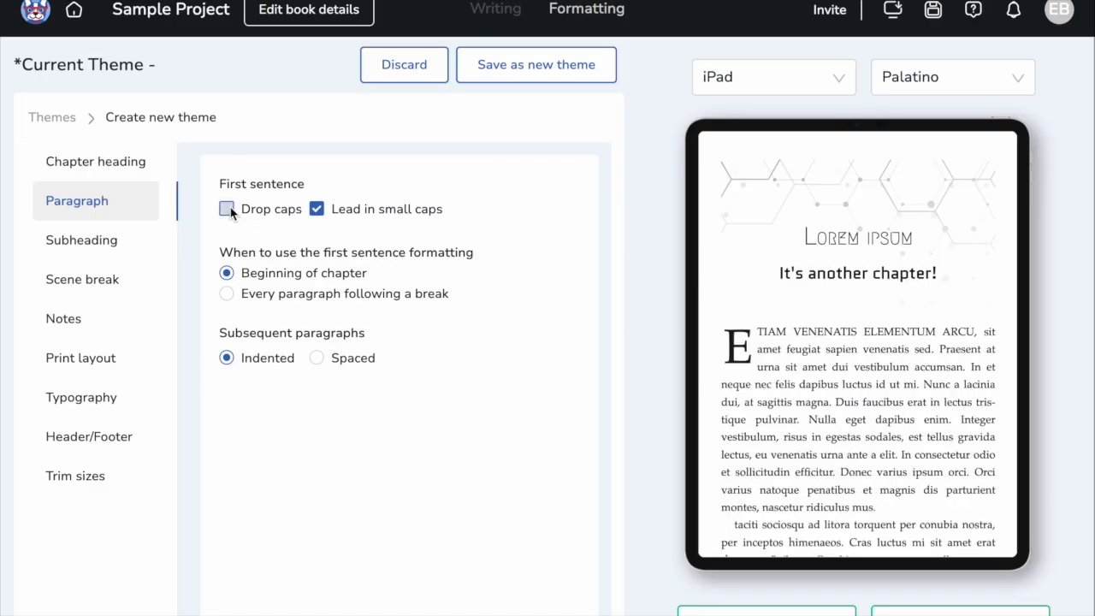
left_click(324, 210)
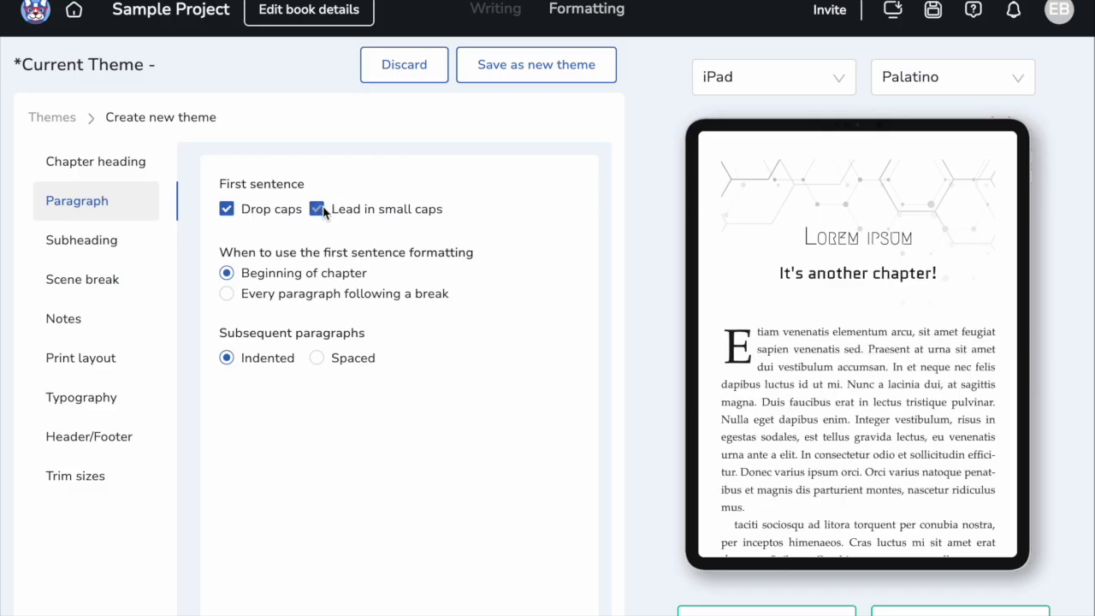
Try the first sentence formatting on every paragraph following a break, including small caps, and restore it to Beginning of chapter.
left_click(227, 294)
scroll(802, 387, "down", 1)
scroll(846, 271, "down", 4)
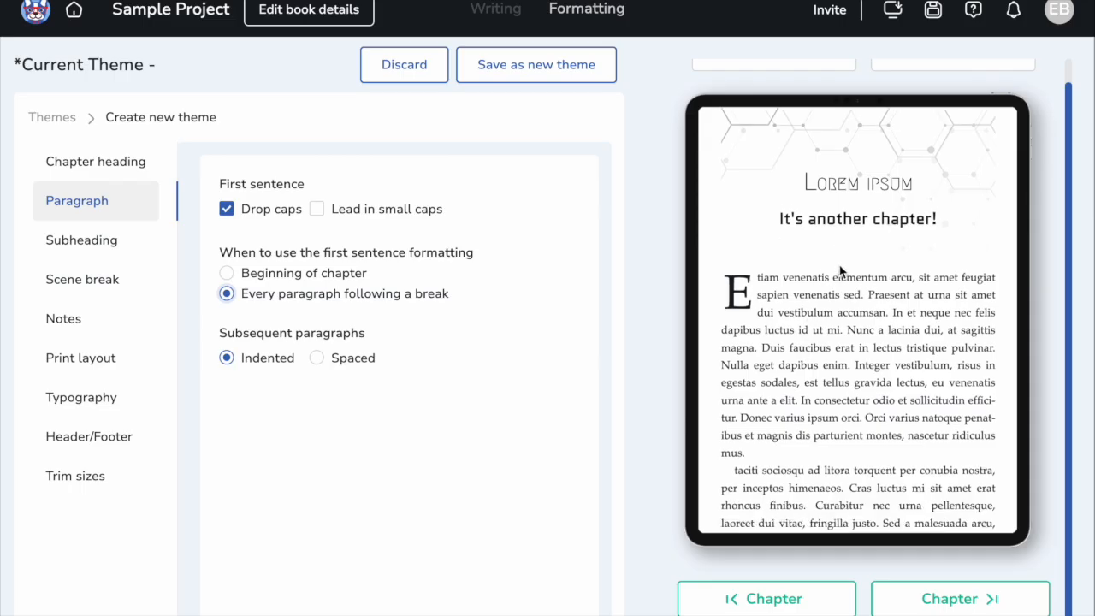
left_click(317, 210)
left_click(316, 210)
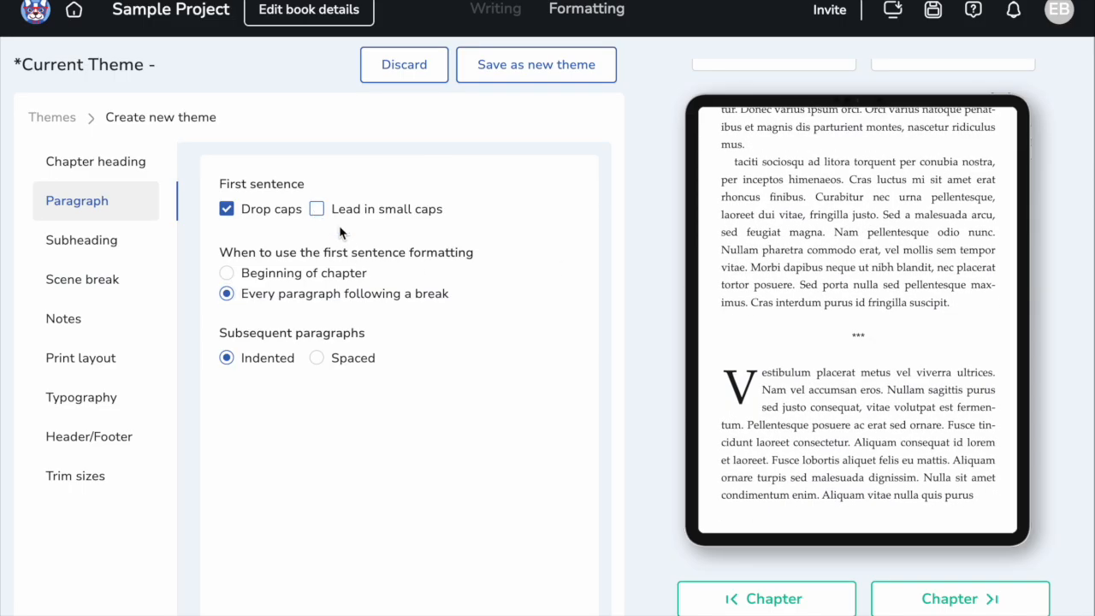
left_click(227, 273)
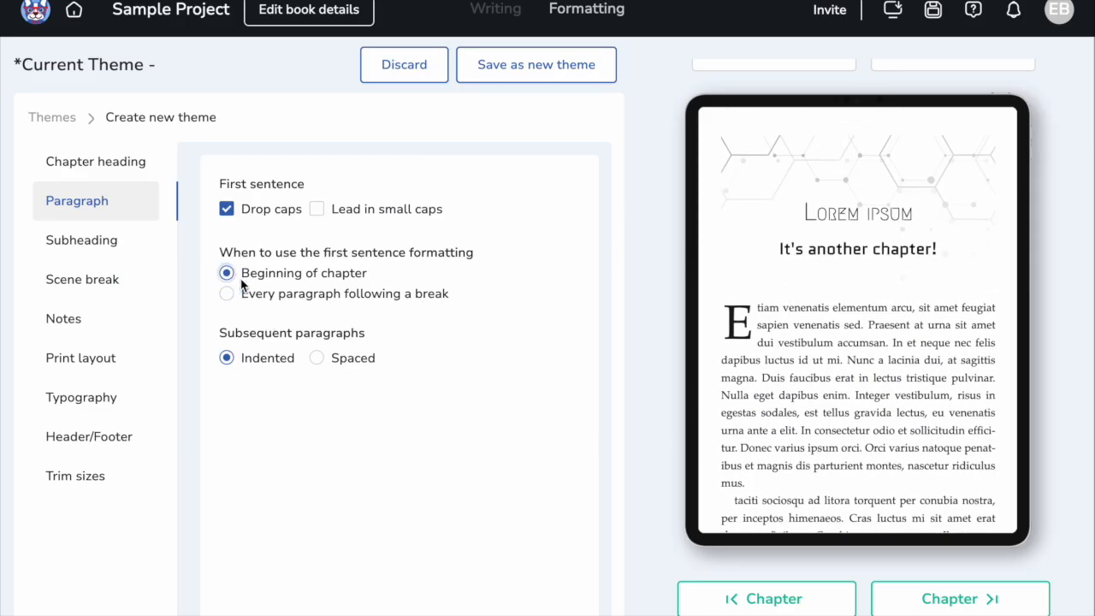
Compare Spaced and Indented for subsequent paragraphs, keep Indented, and check it in the chapter preview.
left_click(317, 358)
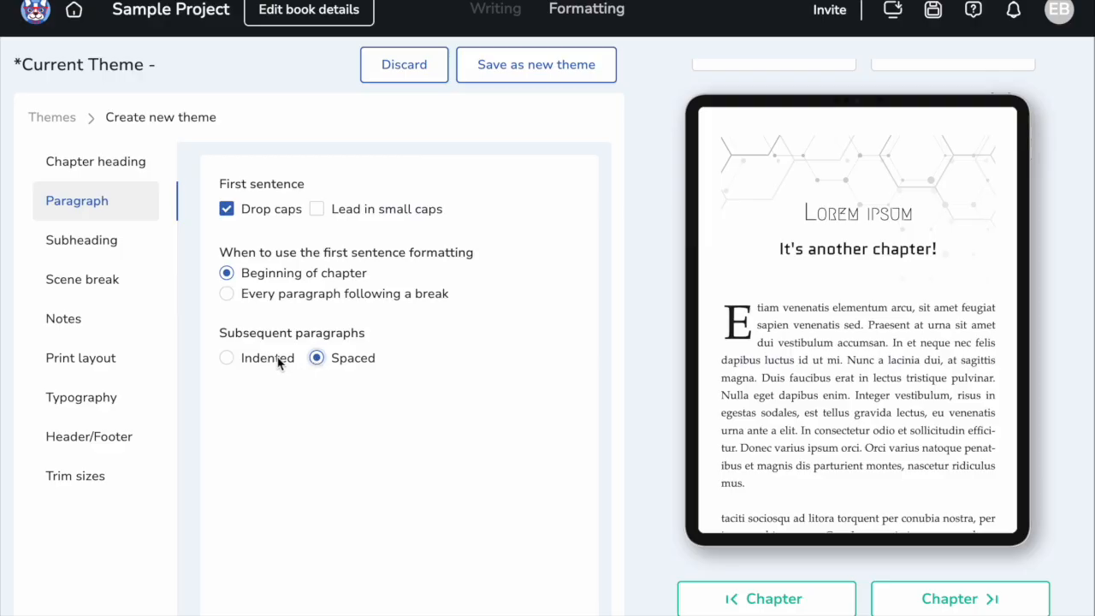
left_click(227, 358)
left_click(314, 357)
left_click(231, 357)
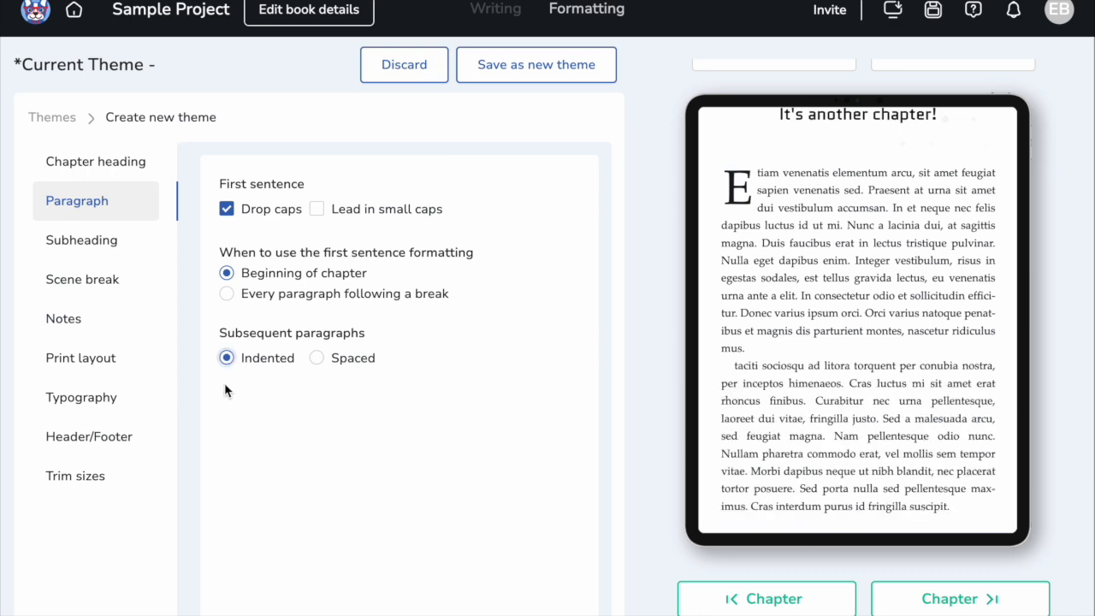
scroll(767, 339, "down", 2)
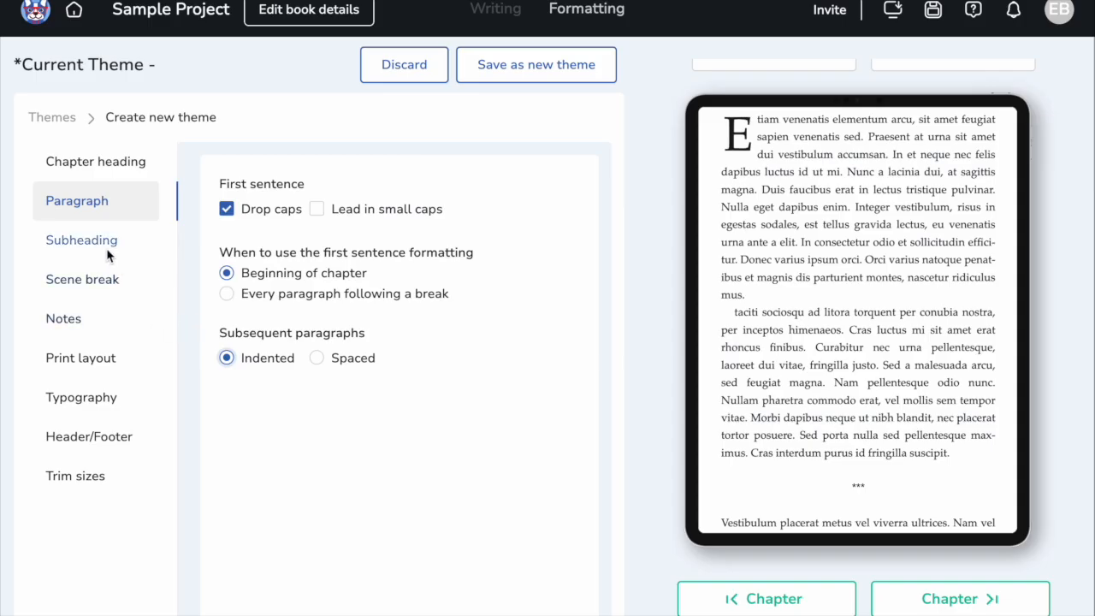
Try Allura as the Heading 2 subheading font and reset it to Default.
left_click(77, 241)
scroll(818, 286, "up", 2)
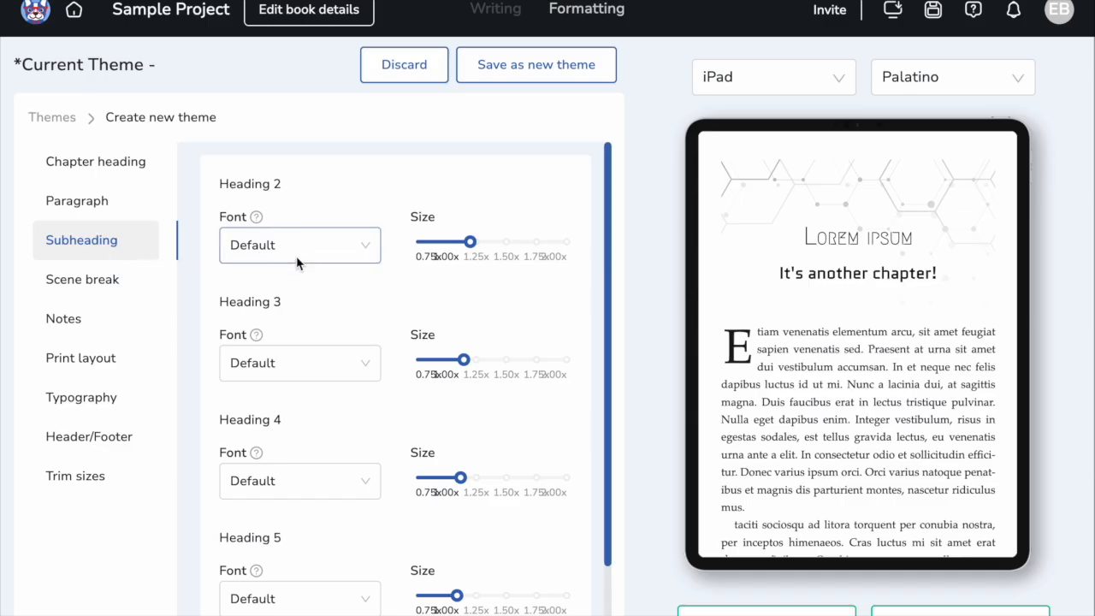
left_click(296, 256)
left_click(277, 315)
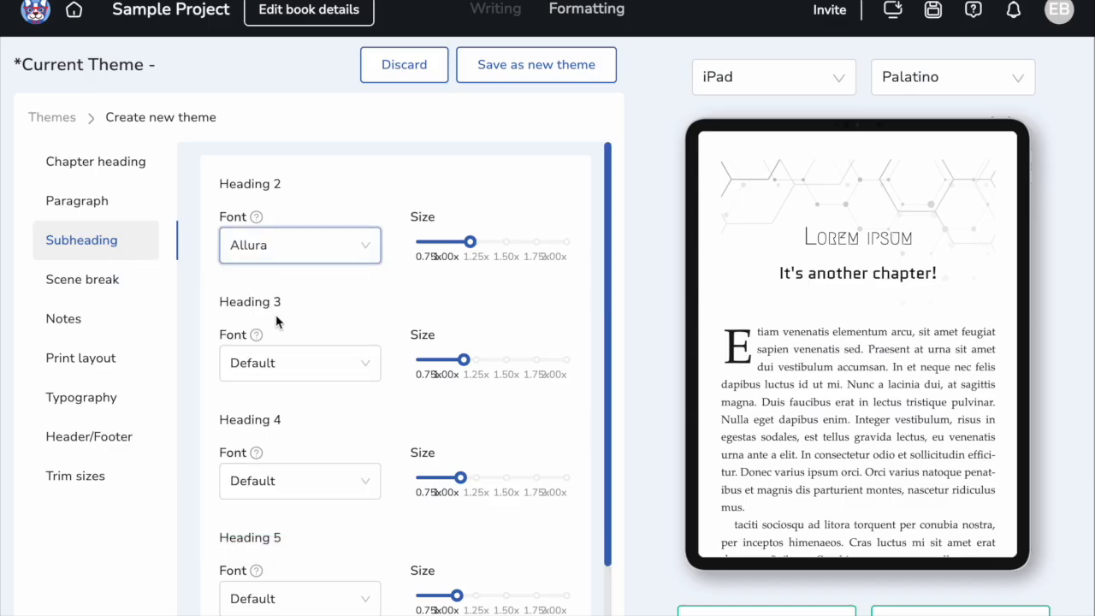
left_click(283, 255)
left_click(282, 284)
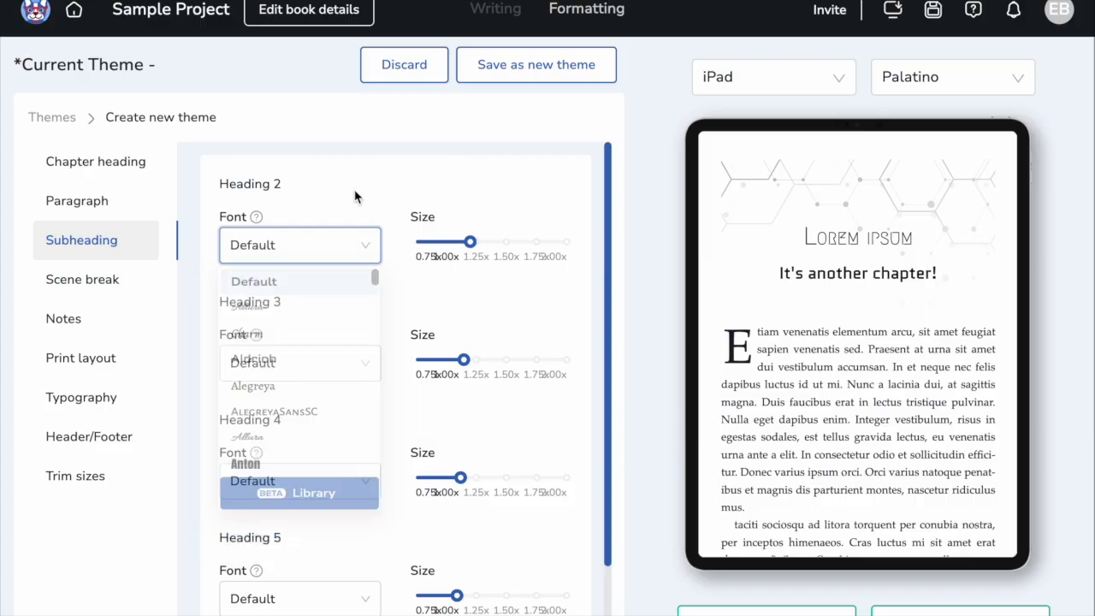
Leave the theme builder without saving and format the second paragraph of chapter 2 as Heading 4.
left_click(511, 11)
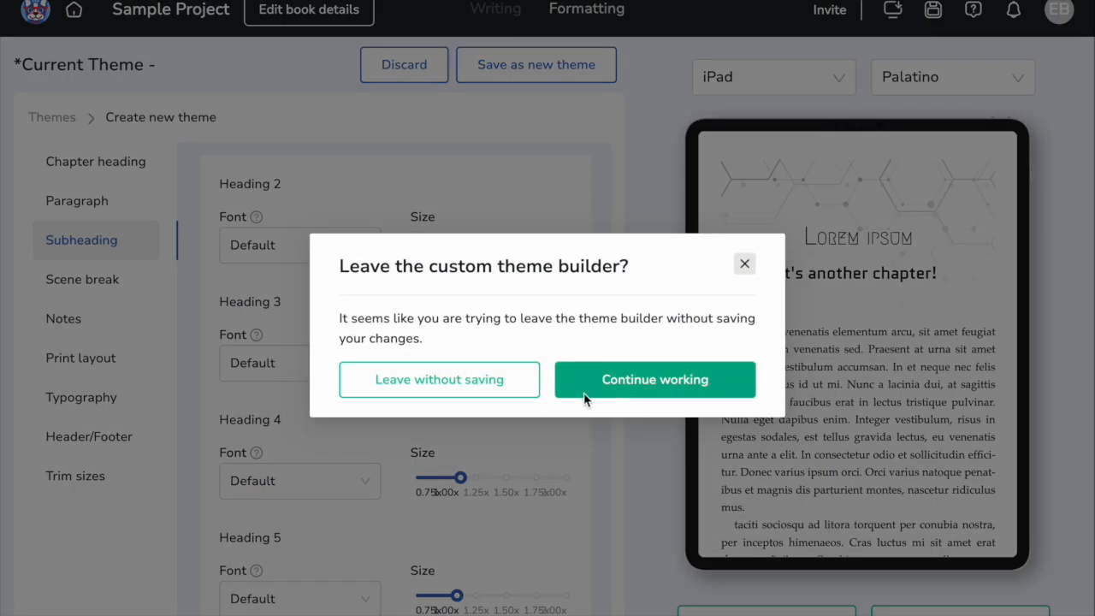
left_click(459, 390)
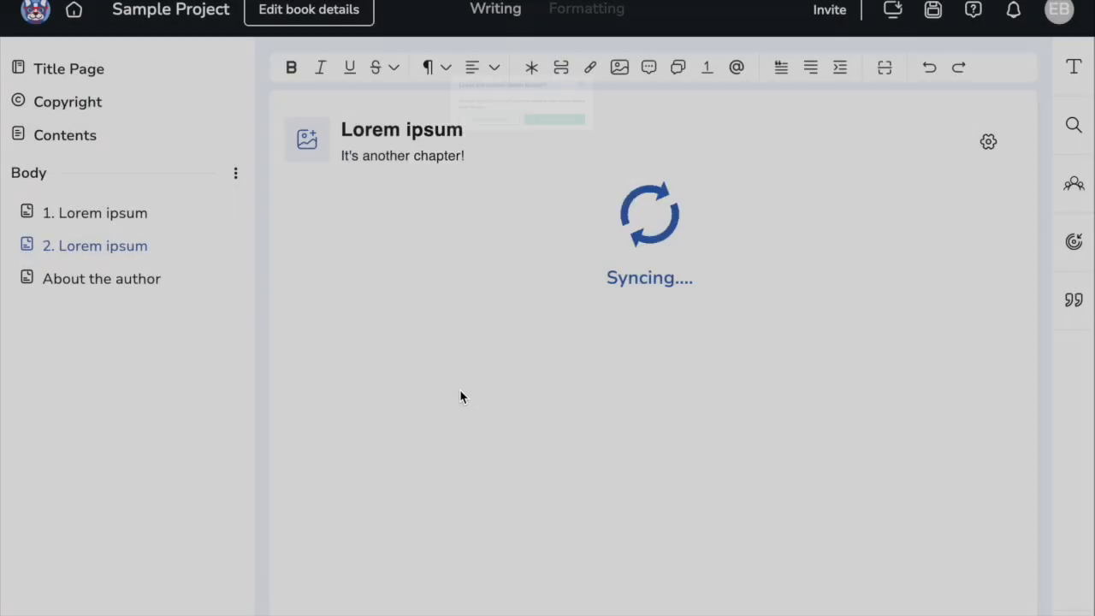
left_click_drag(275, 356, 648, 440)
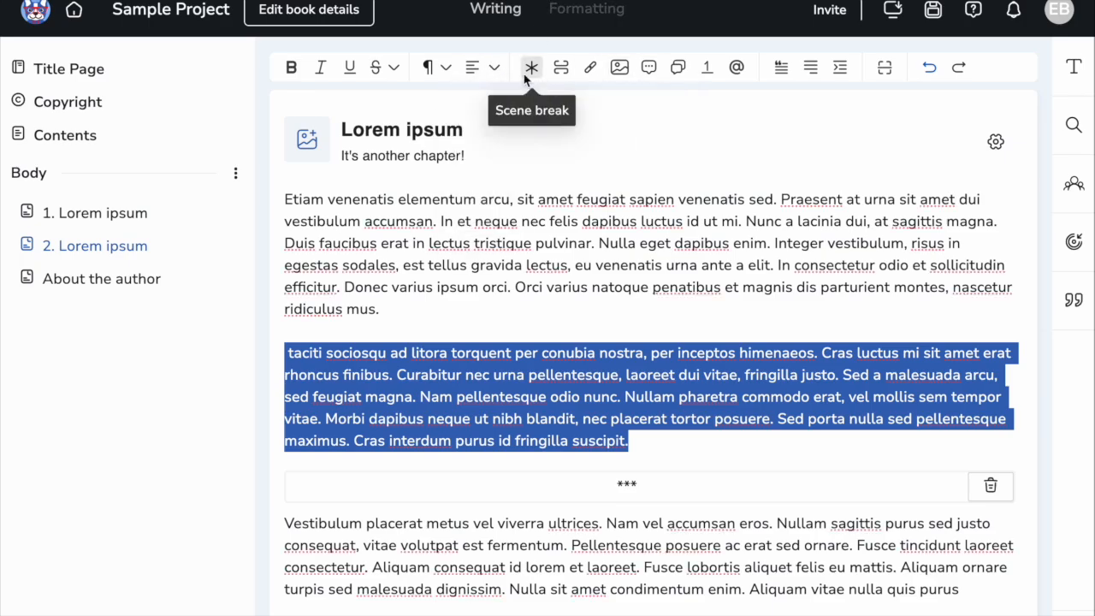
mouse_move(494, 75)
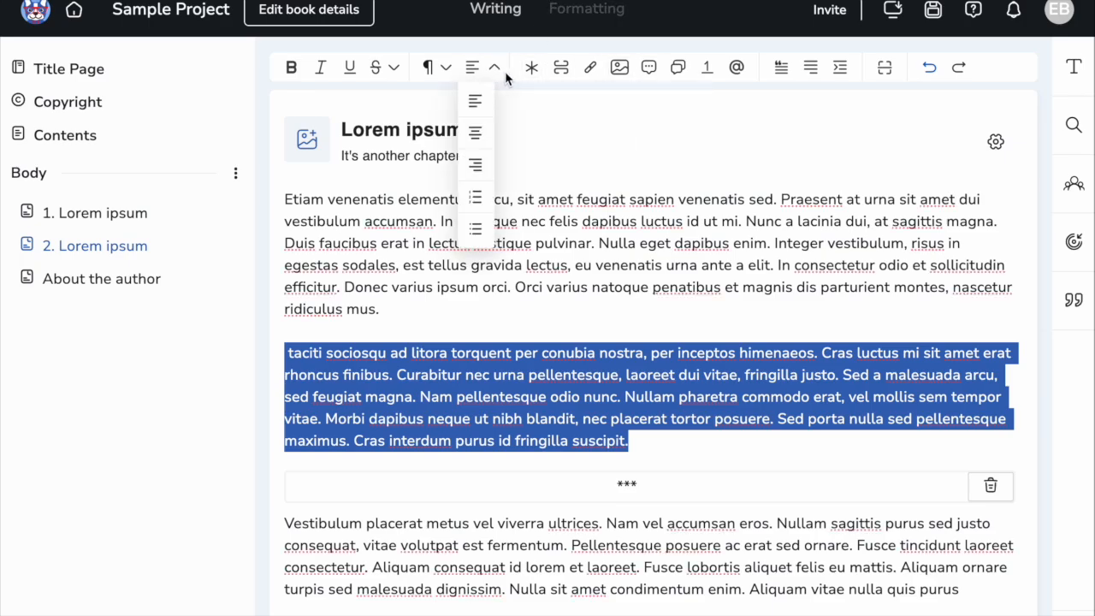
mouse_move(394, 70)
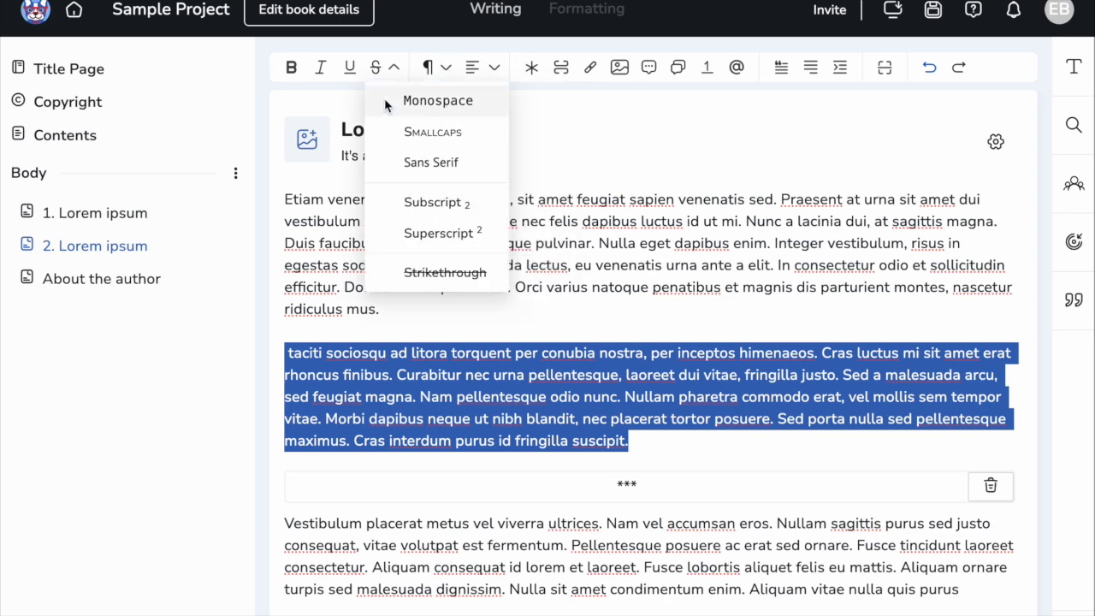
mouse_move(430, 66)
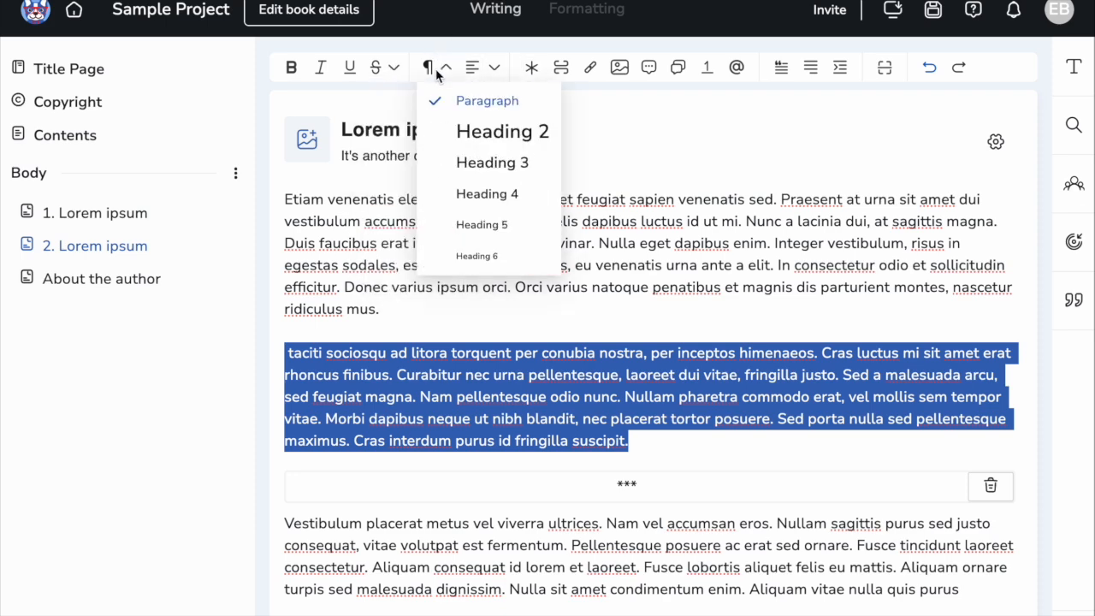
left_click(496, 195)
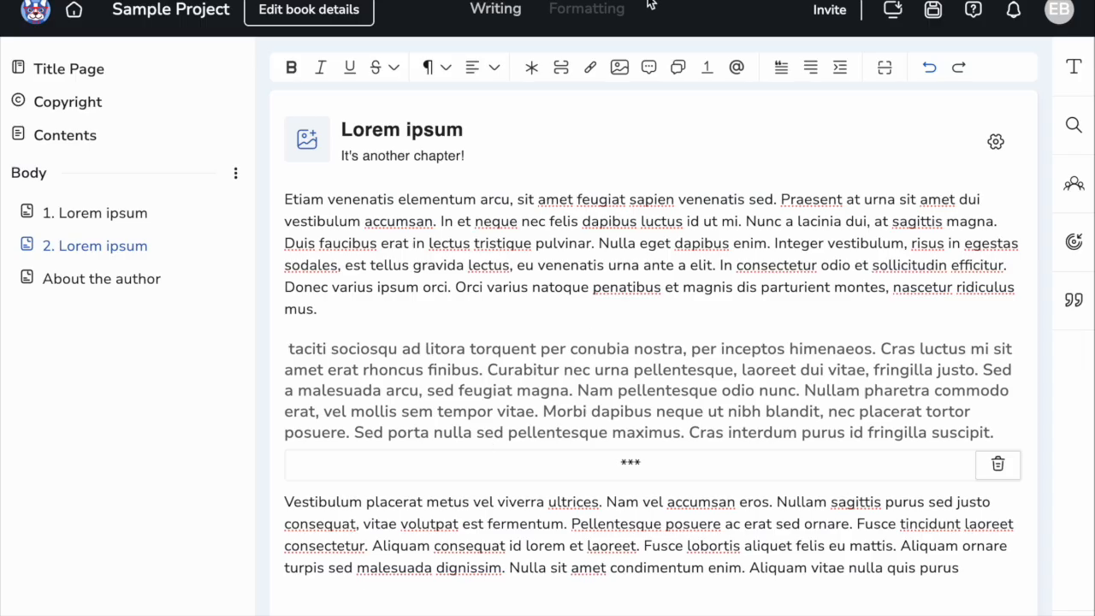
Return to the formatting themes and open the Minax theme for customization.
left_click(587, 9)
scroll(952, 386, "down", 5)
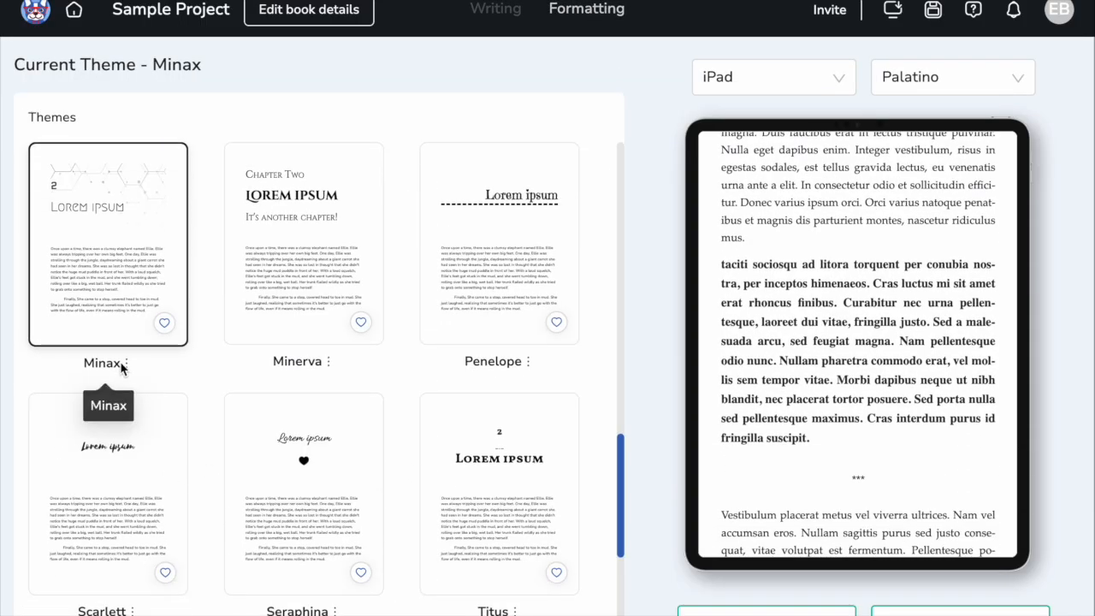
left_click(127, 366)
left_click(120, 340)
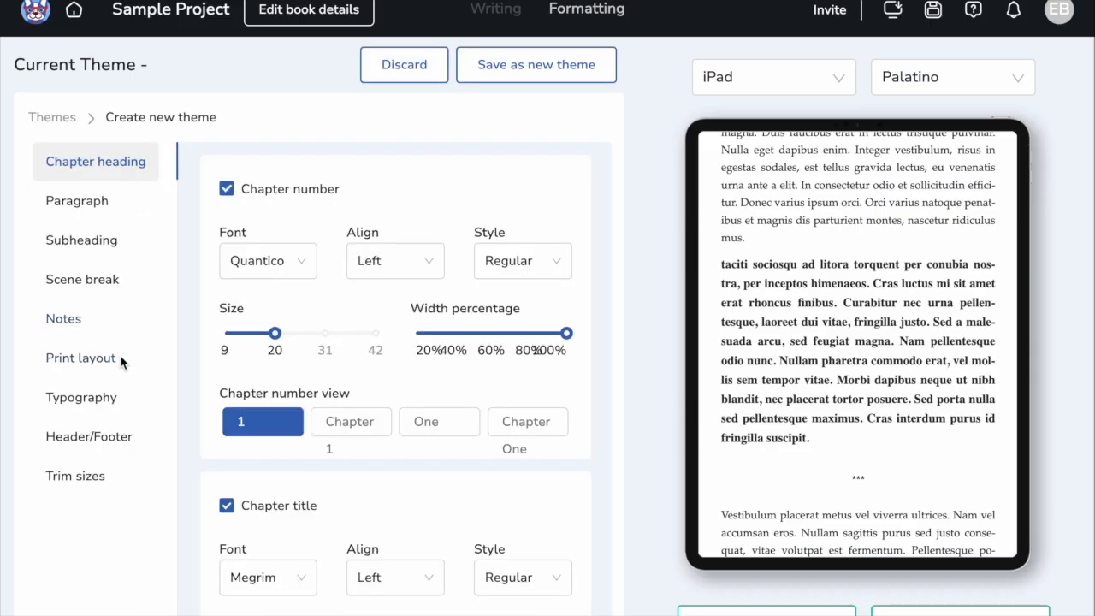
Set the Heading 4 subheading font to Charm.
scroll(347, 370, "down", 1)
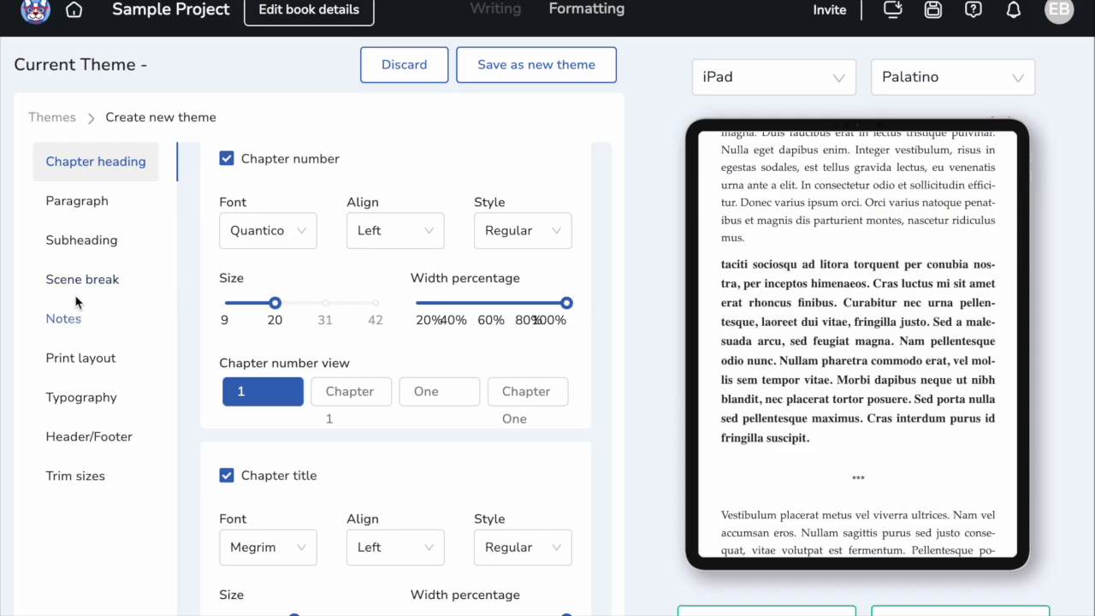
left_click(80, 243)
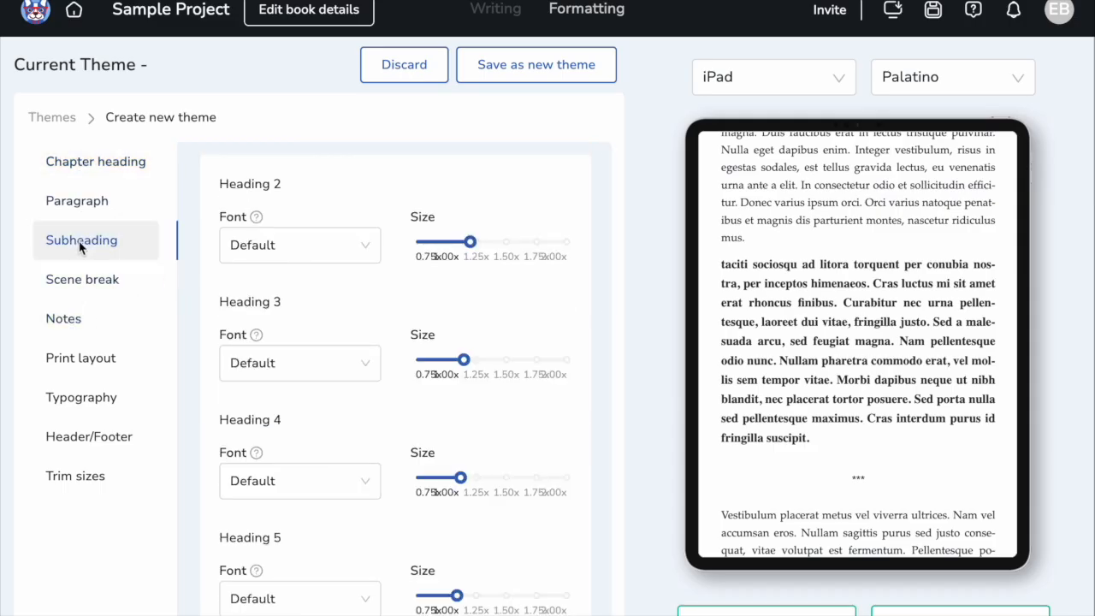
scroll(273, 334, "down", 3)
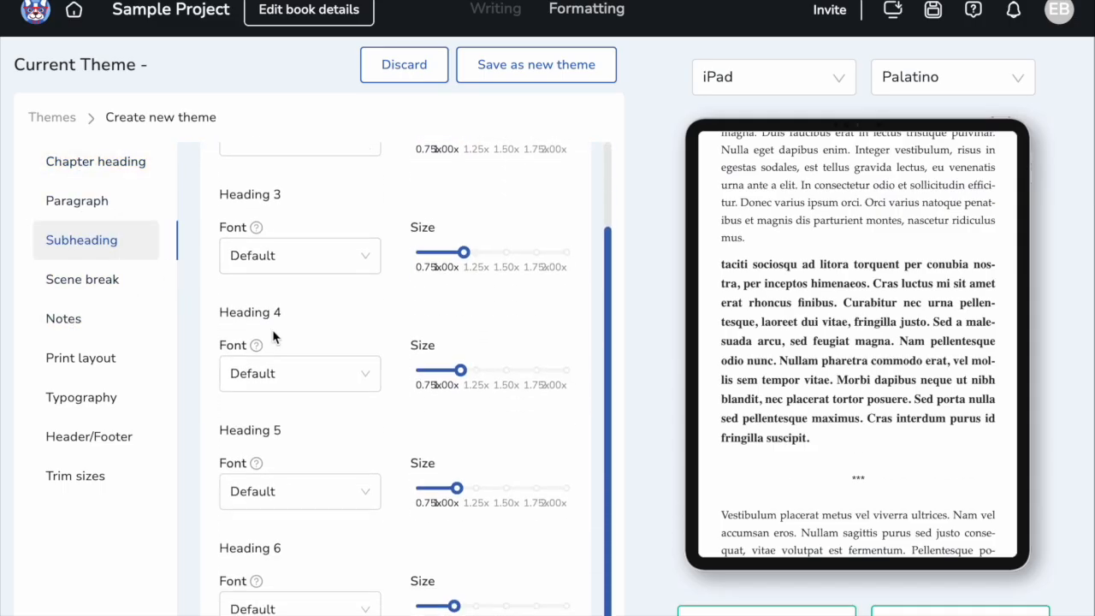
left_click(349, 371)
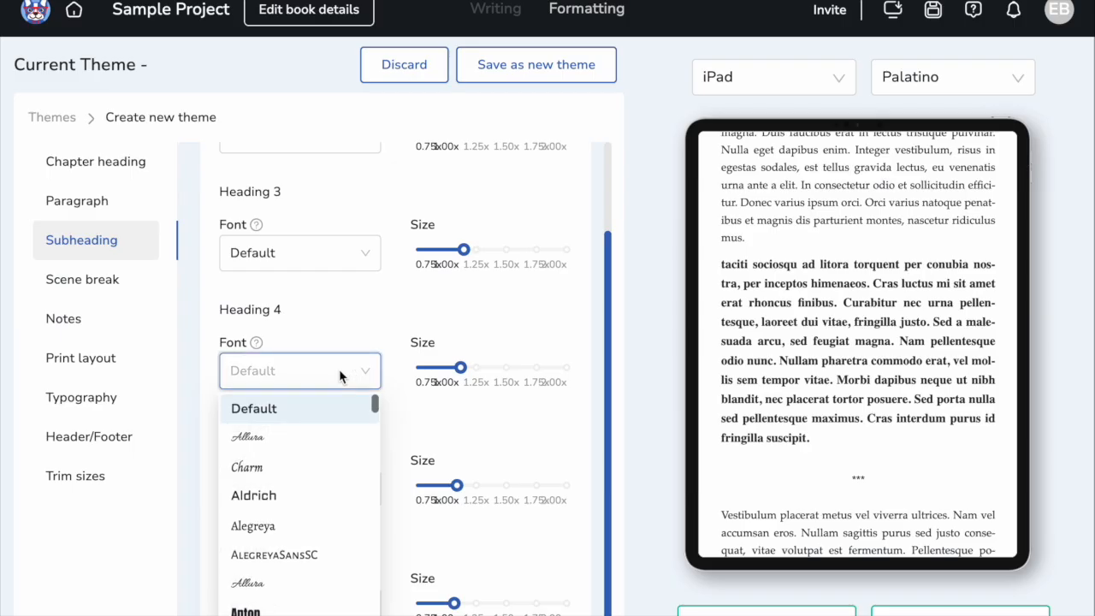
left_click(298, 468)
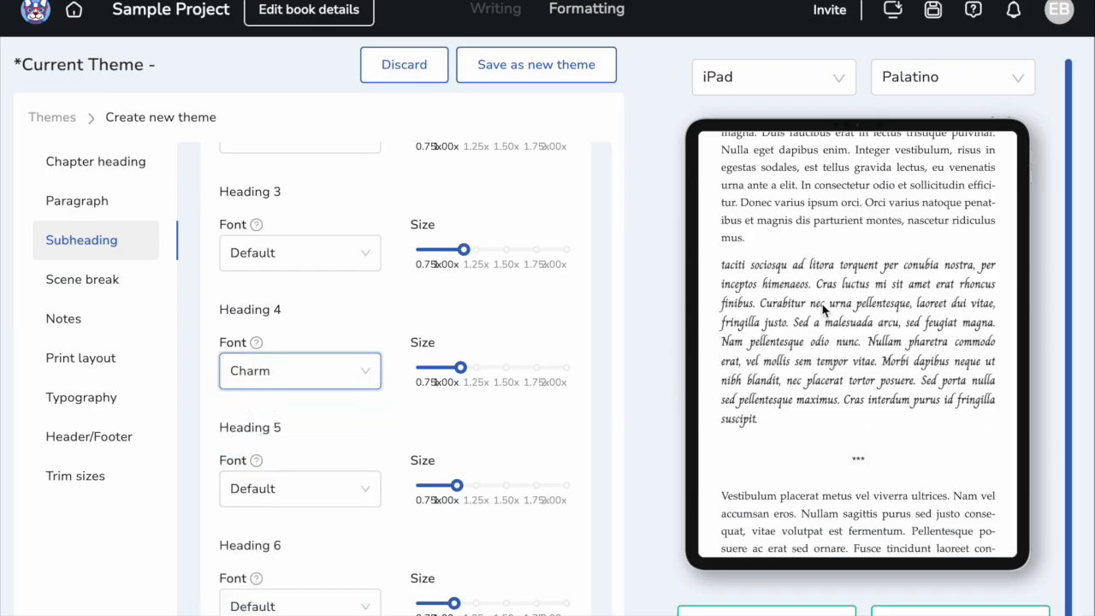
Increase the Heading 4 subheading size to slightly above 1.25x.
left_click_drag(459, 369, 449, 369)
left_click(482, 369)
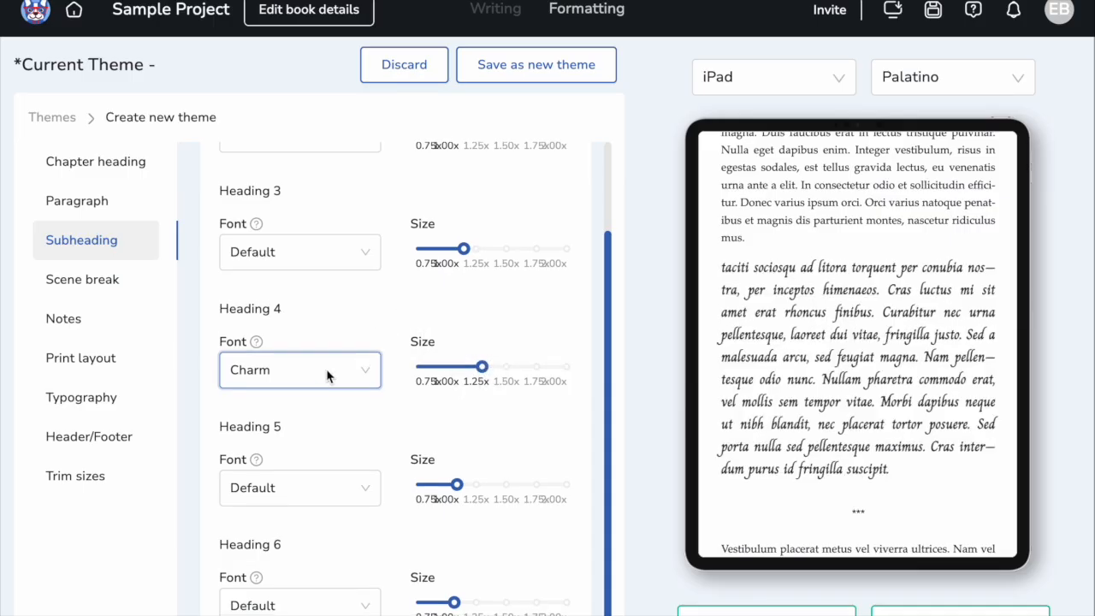
scroll(283, 350, "down", 1)
Try scene breaks without an image and with no visible break, and return to the scene break with image.
left_click(96, 282)
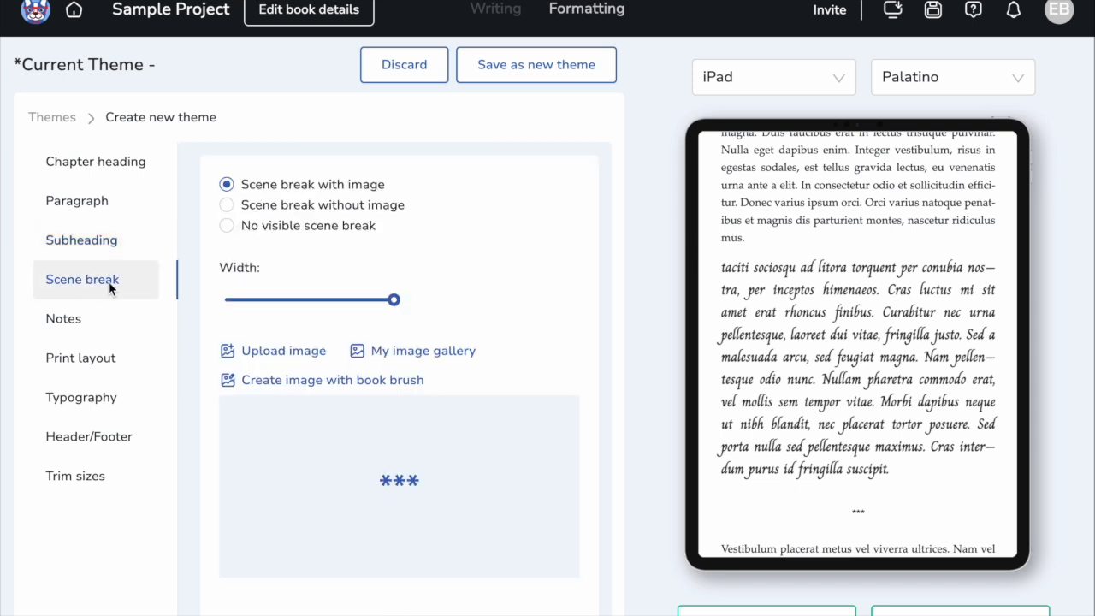
left_click(298, 212)
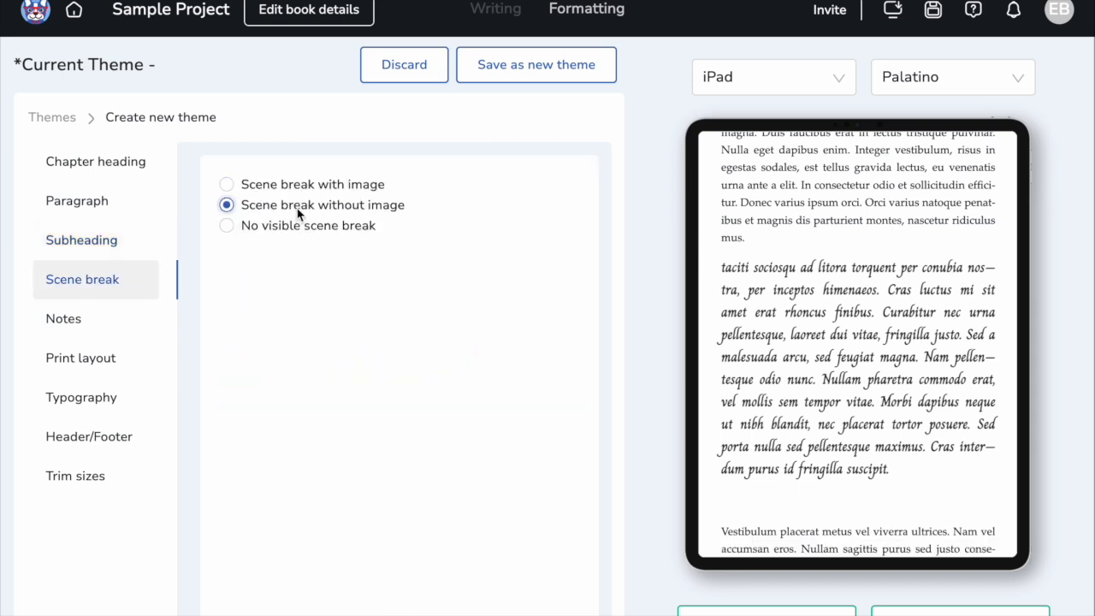
left_click(288, 186)
left_click(282, 225)
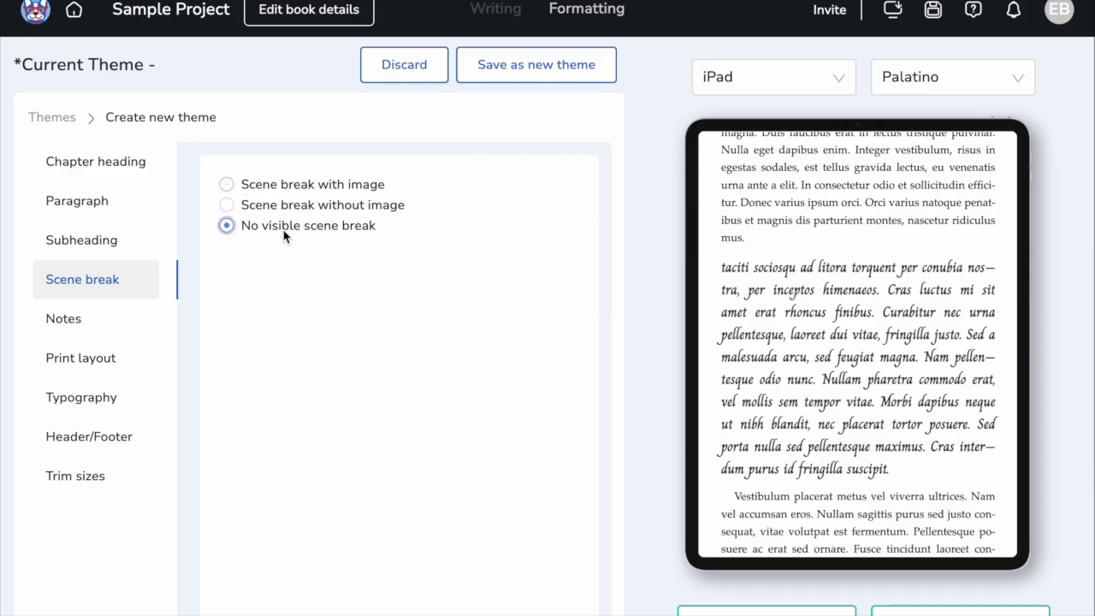
left_click(257, 185)
Try narrower widths for the asterisk scene break, ending at about three quarters of the maximum width.
left_click(342, 300)
left_click(288, 300)
left_click(266, 300)
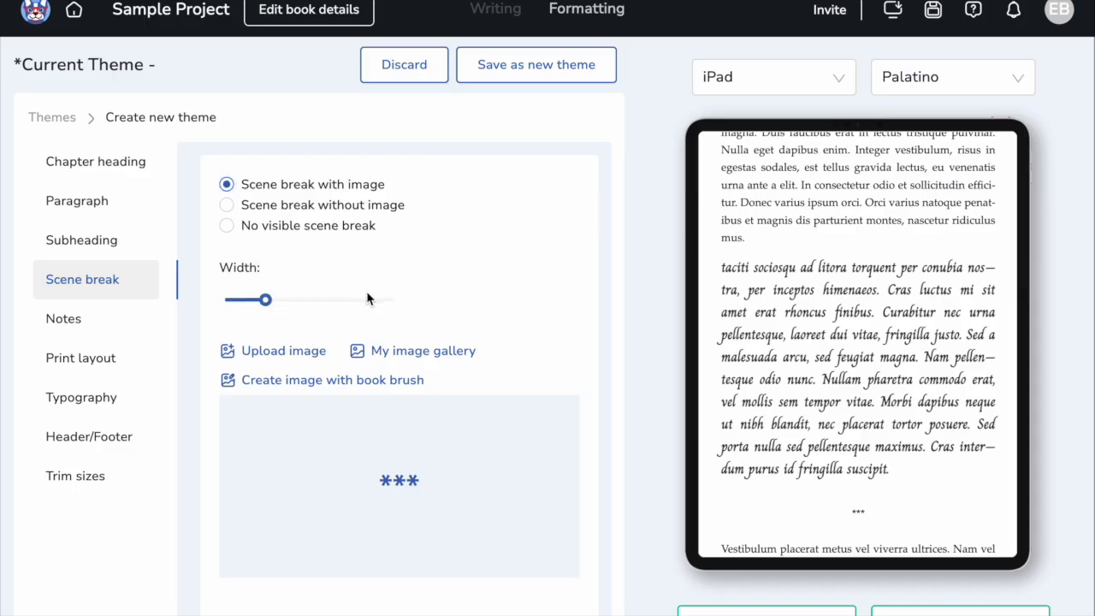
left_click(349, 299)
Use Atticus-Image-8.png from the Atticus images in the gallery as the scene break image.
left_click(410, 351)
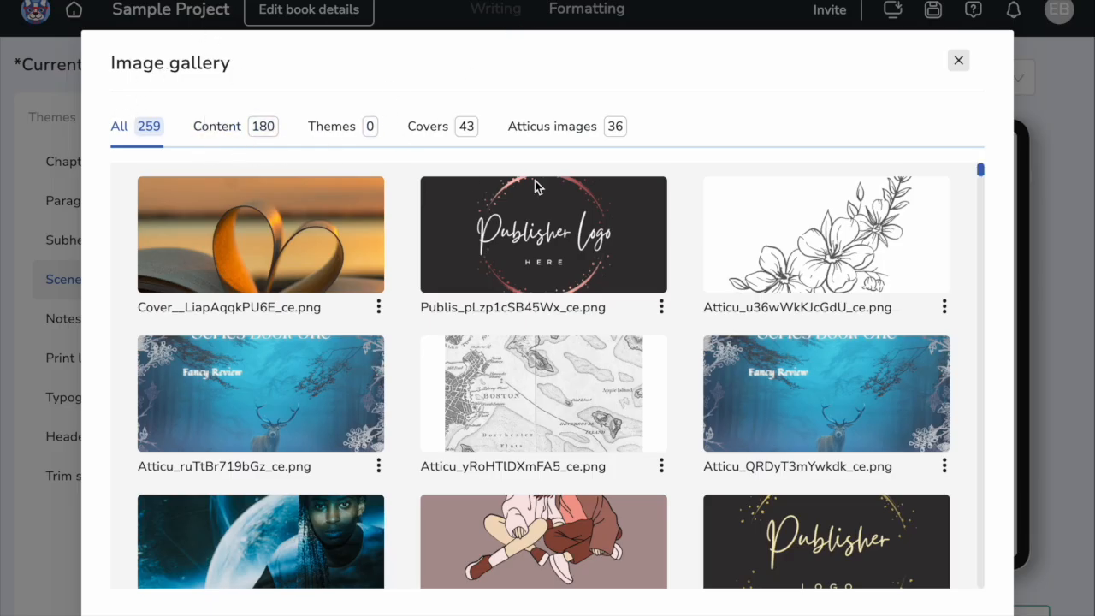
left_click(957, 61)
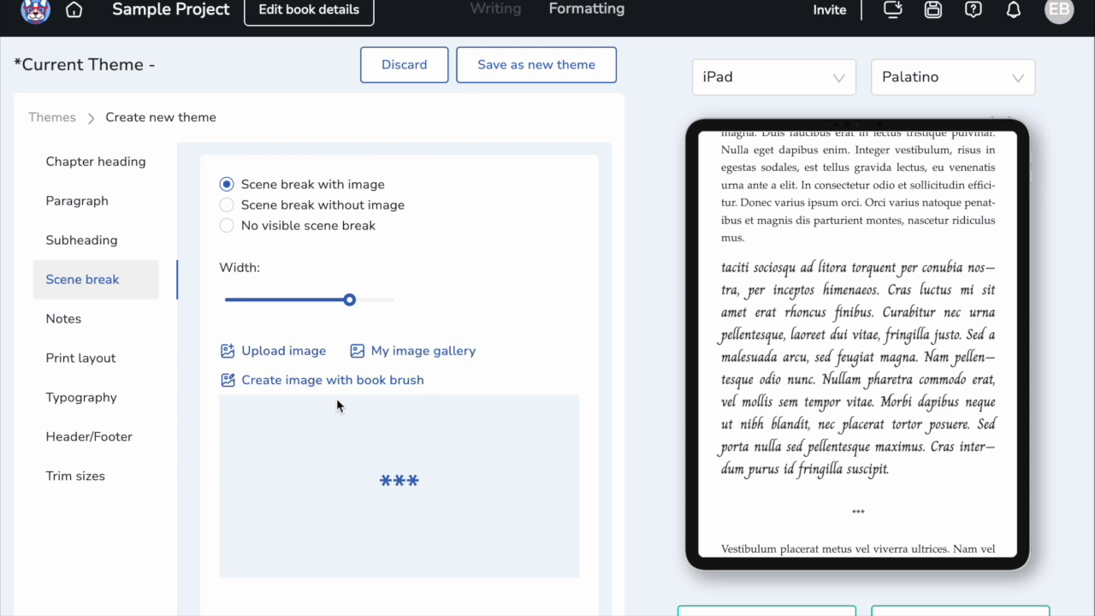
left_click(428, 352)
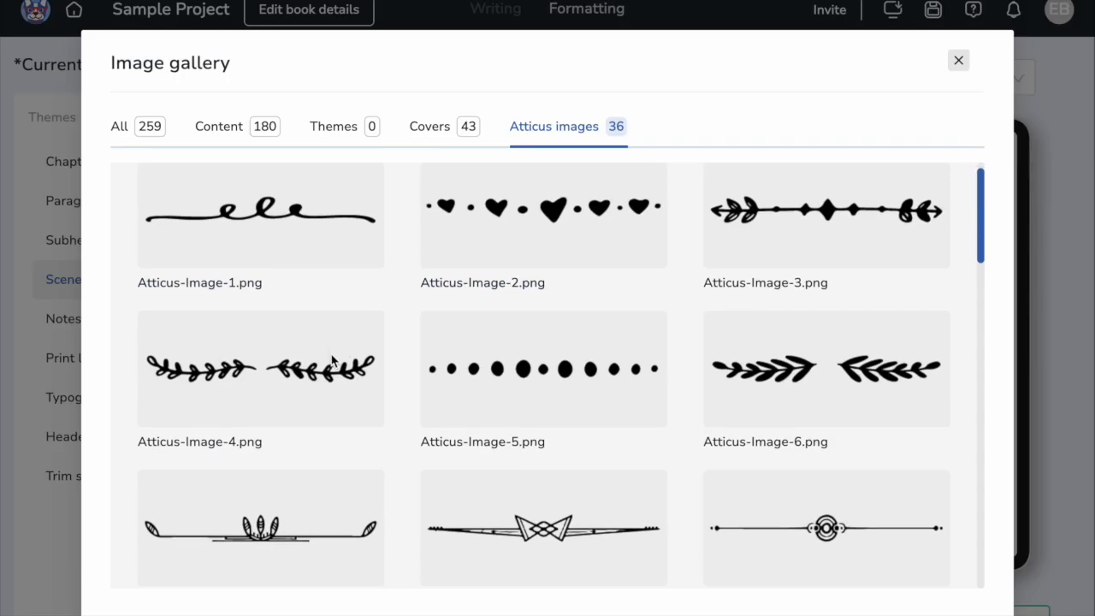
scroll(812, 243, "down", 3)
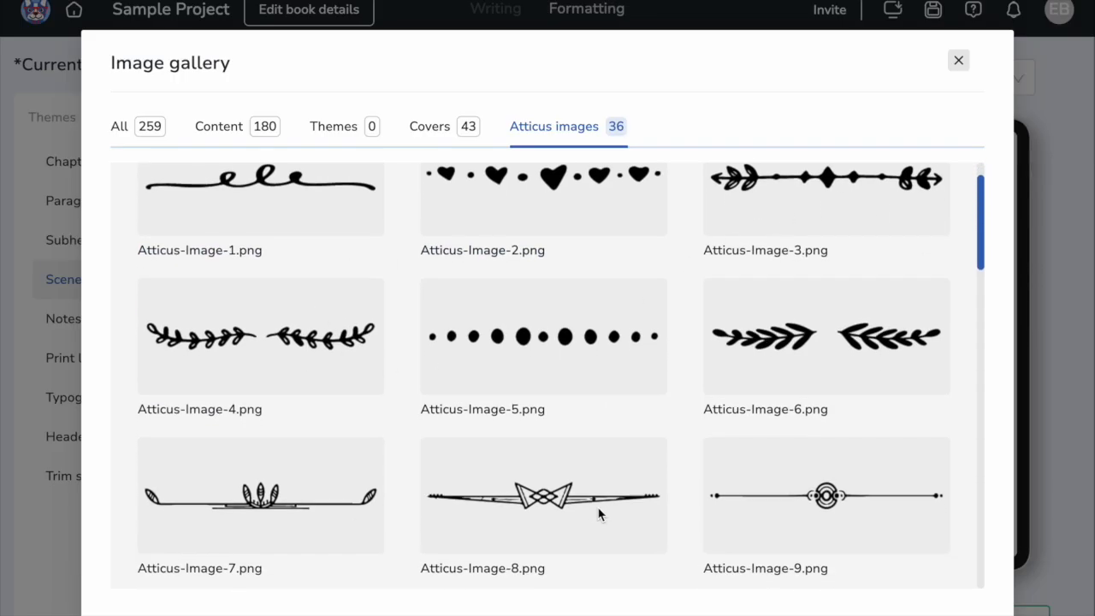
scroll(650, 477, "down", 1)
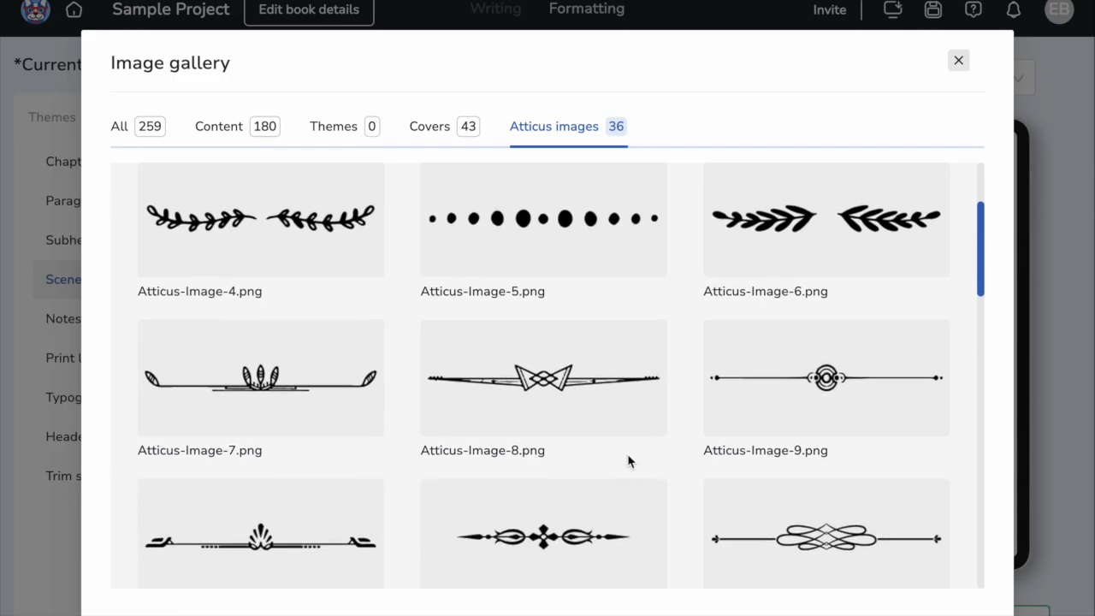
scroll(599, 419, "down", 1)
left_click(560, 375)
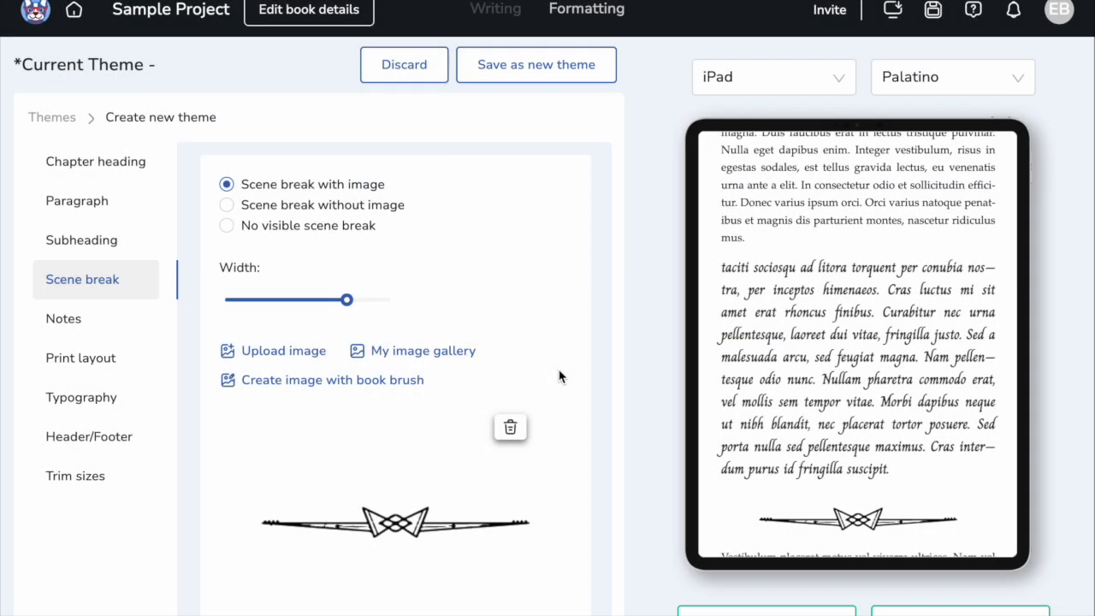
Reduce the scene break image width to about 30% of the maximum and check it in the chapter preview.
left_click(317, 301)
left_click(263, 301)
left_click_drag(264, 301, 274, 302)
scroll(883, 305, "up", 3)
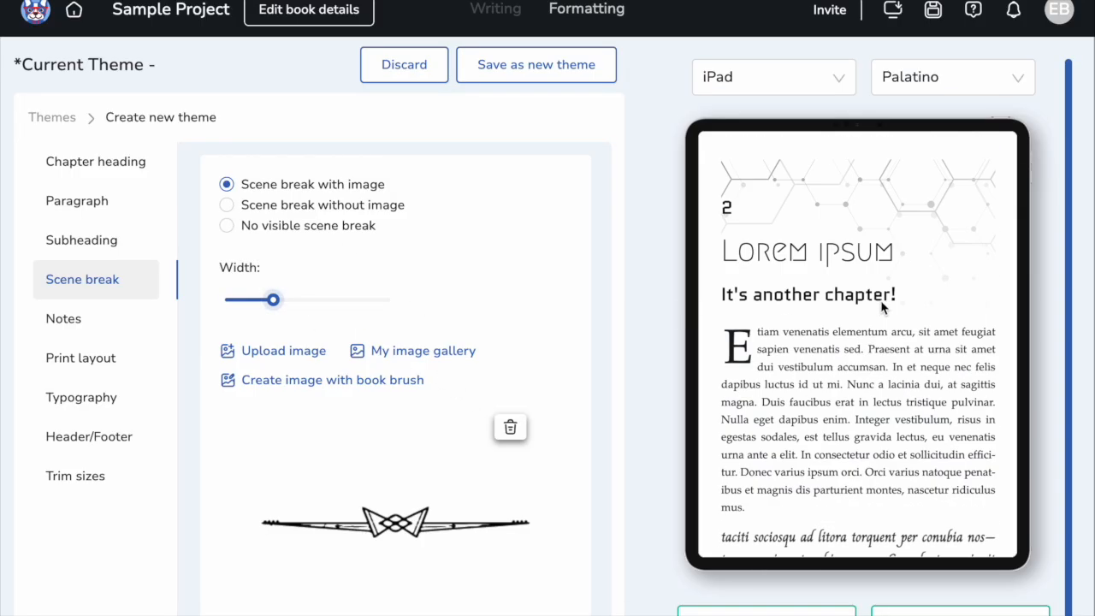
scroll(847, 334, "down", 5)
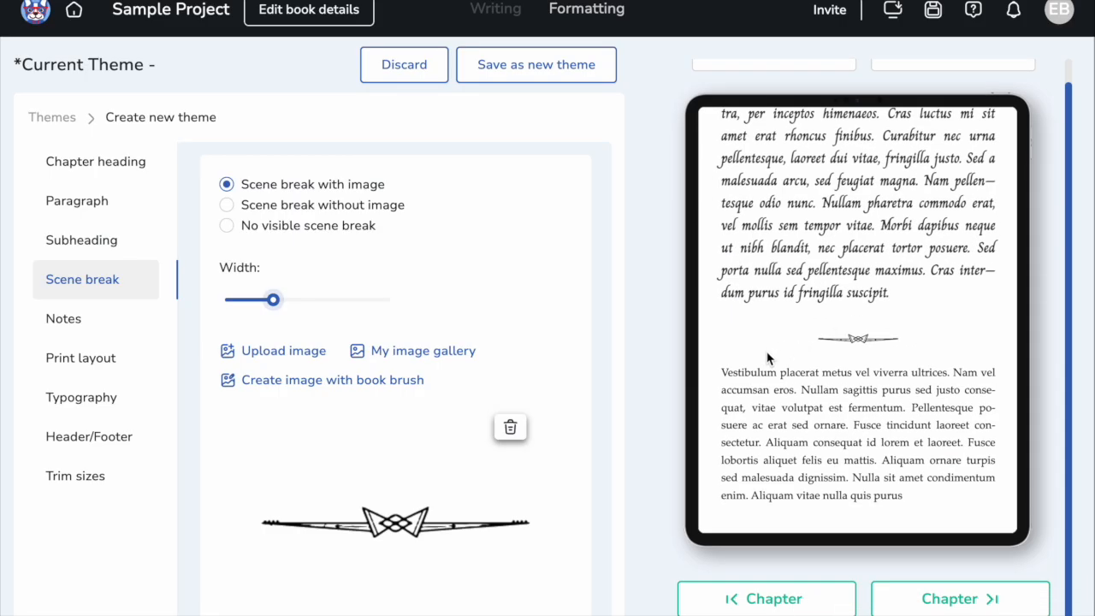
Replace the scene break image with the swirl Atticus-Image-31.png from the Atticus images.
left_click(426, 358)
scroll(587, 486, "down", 2)
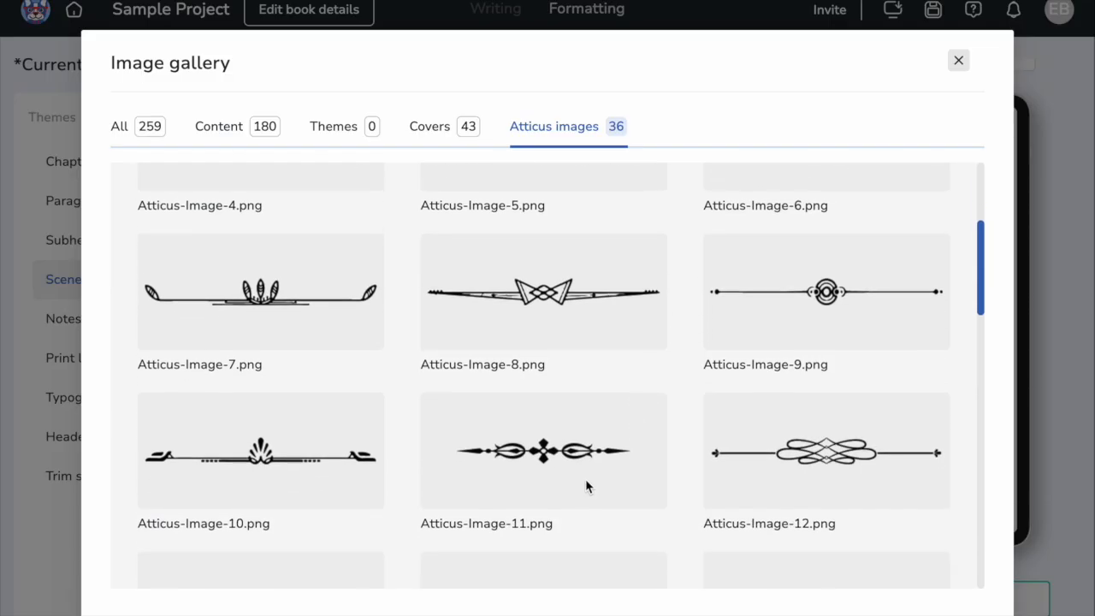
scroll(587, 486, "down", 3)
scroll(539, 495, "down", 10)
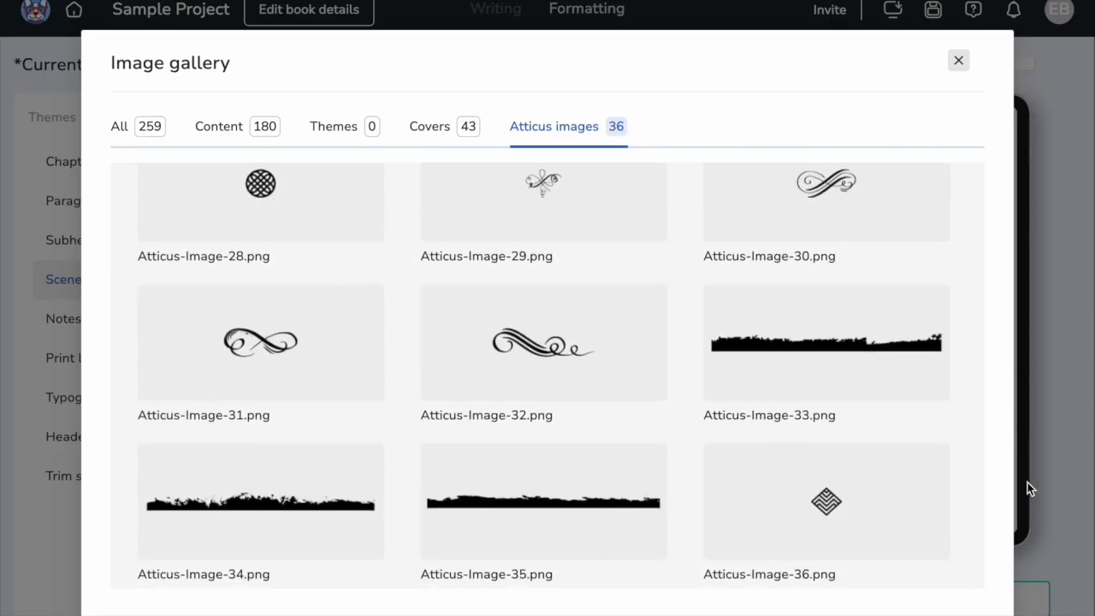
left_click_drag(978, 554, 961, 537)
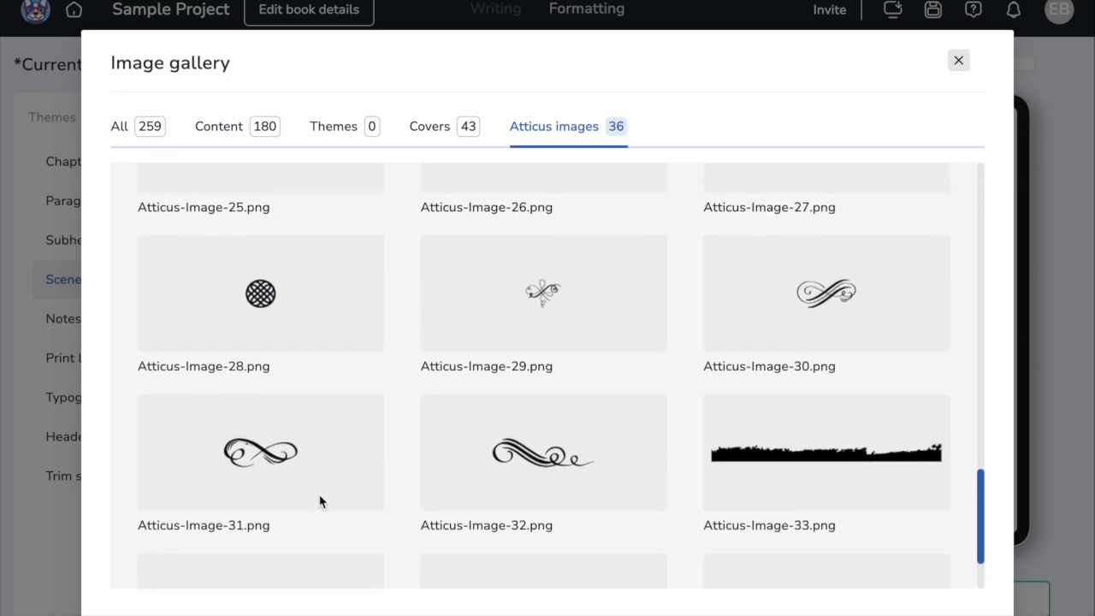
left_click(312, 498)
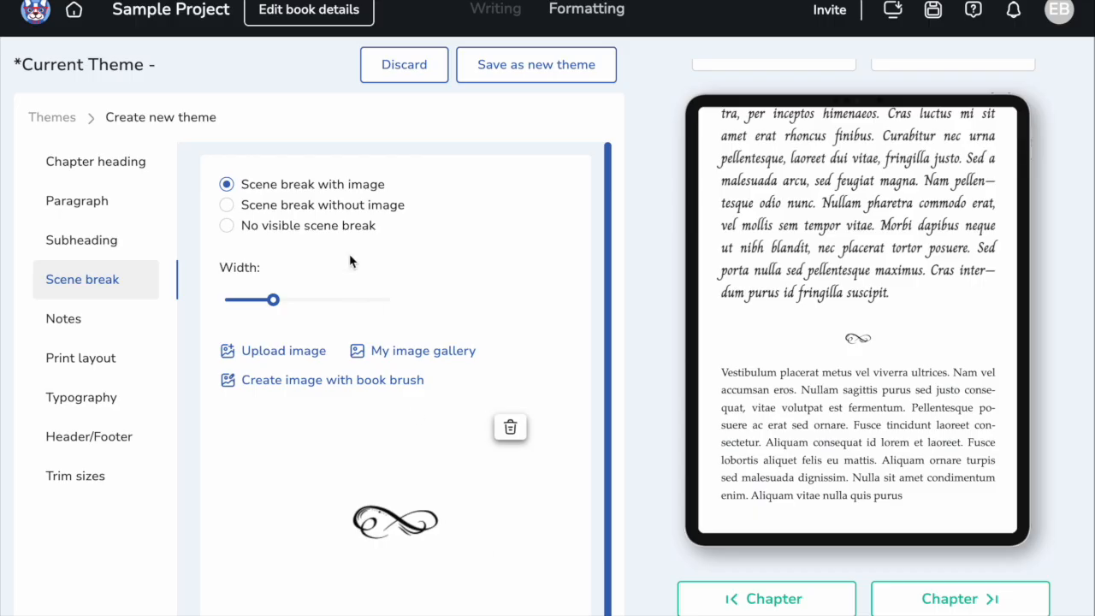
Browse the Atticus images and replace the scene break image with Atticus-Image-14.png.
left_click(411, 350)
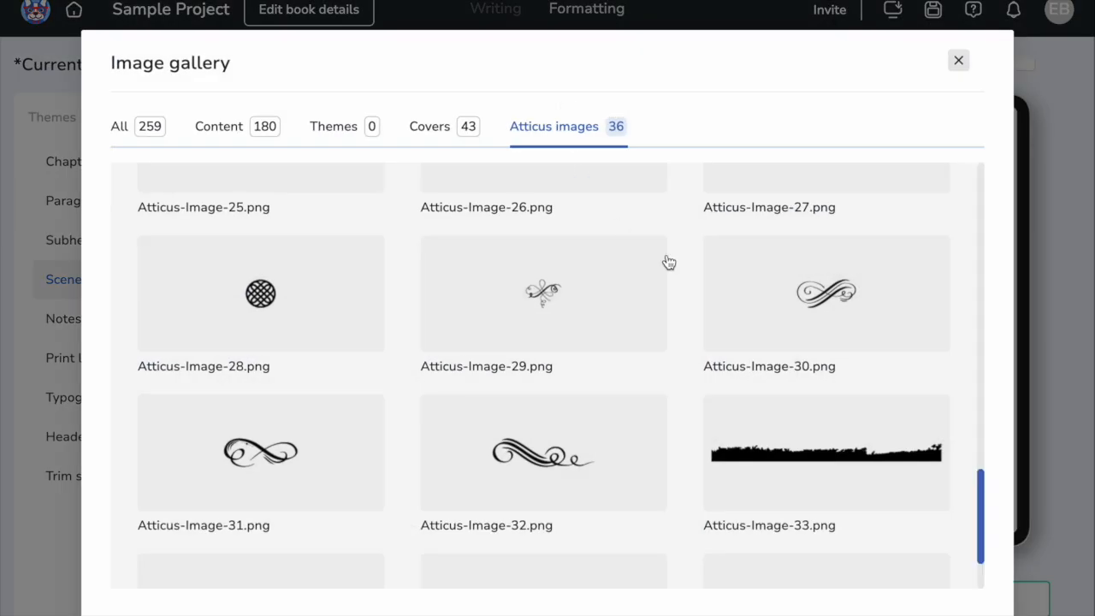
left_click_drag(983, 511, 984, 559)
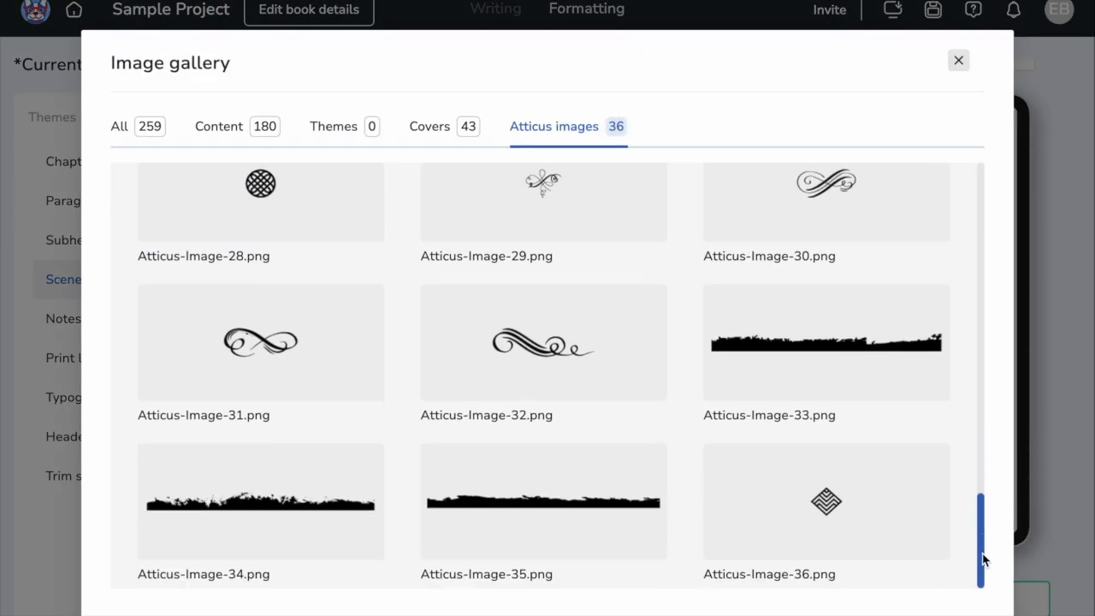
scroll(971, 530, "up", 2)
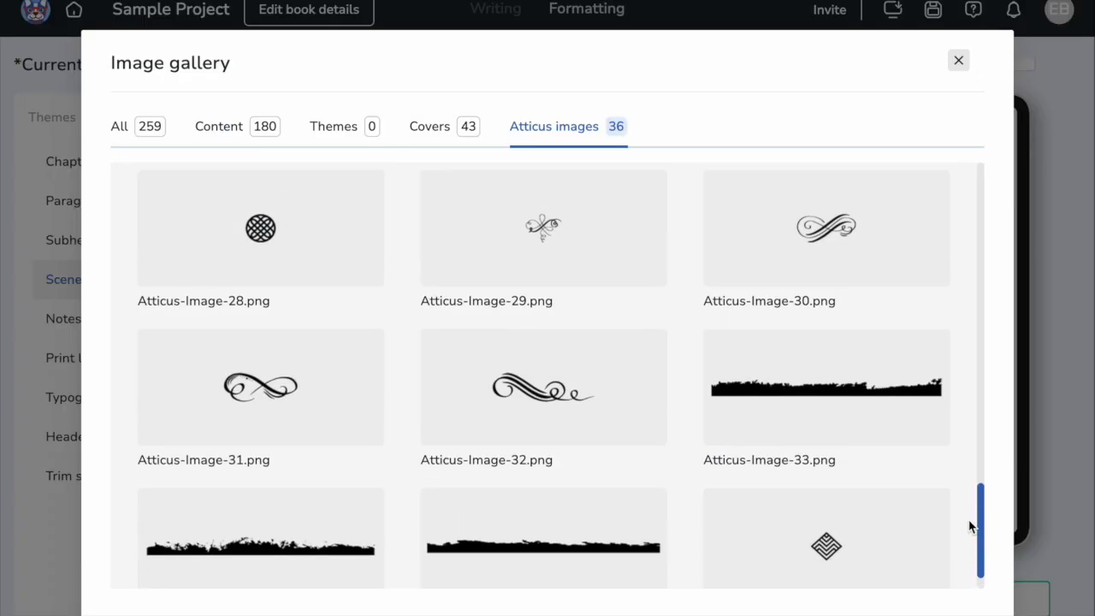
scroll(956, 506, "up", 1)
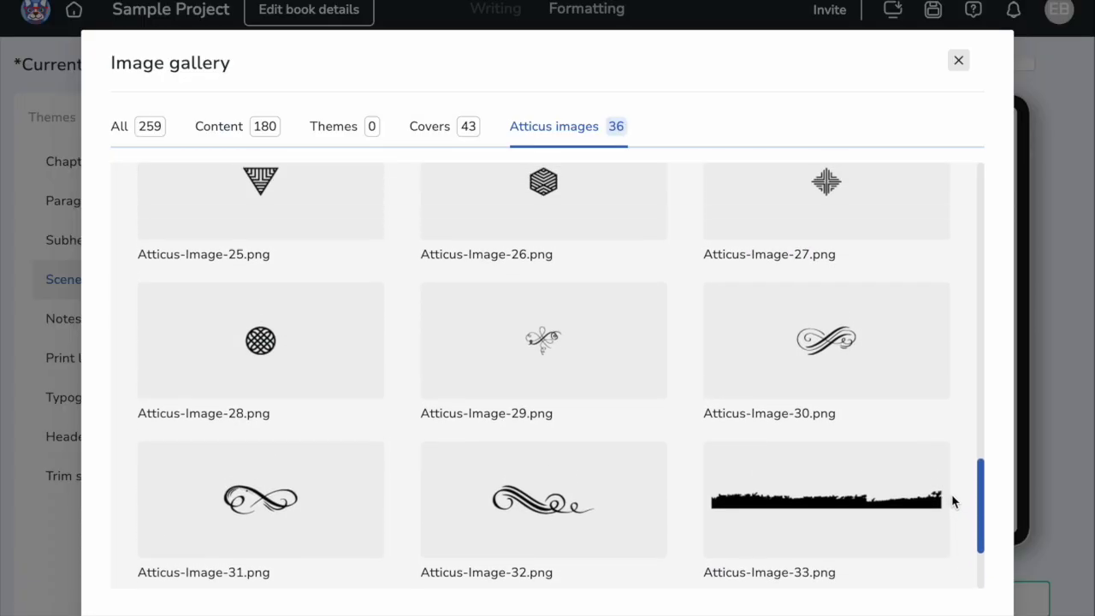
scroll(923, 459, "up", 1)
scroll(920, 457, "up", 2)
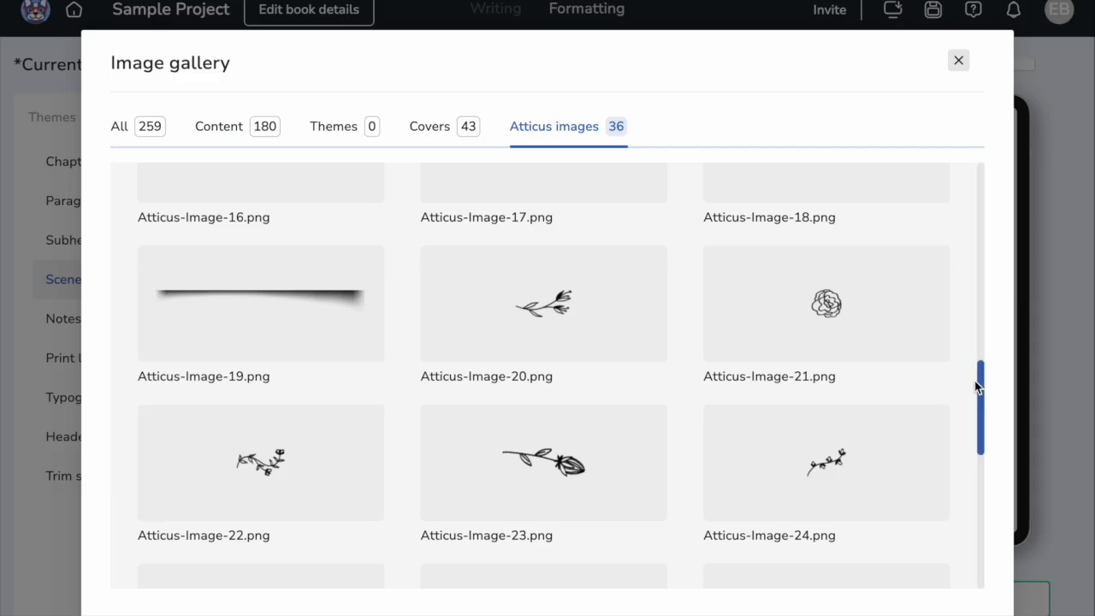
left_click_drag(978, 379, 974, 264)
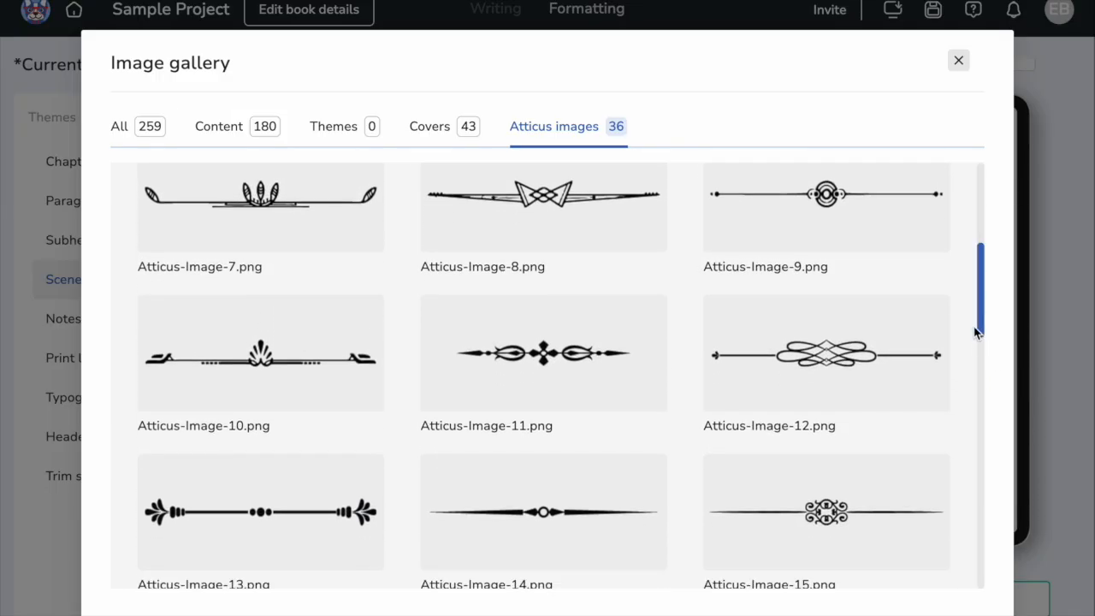
left_click_drag(979, 328, 919, 342)
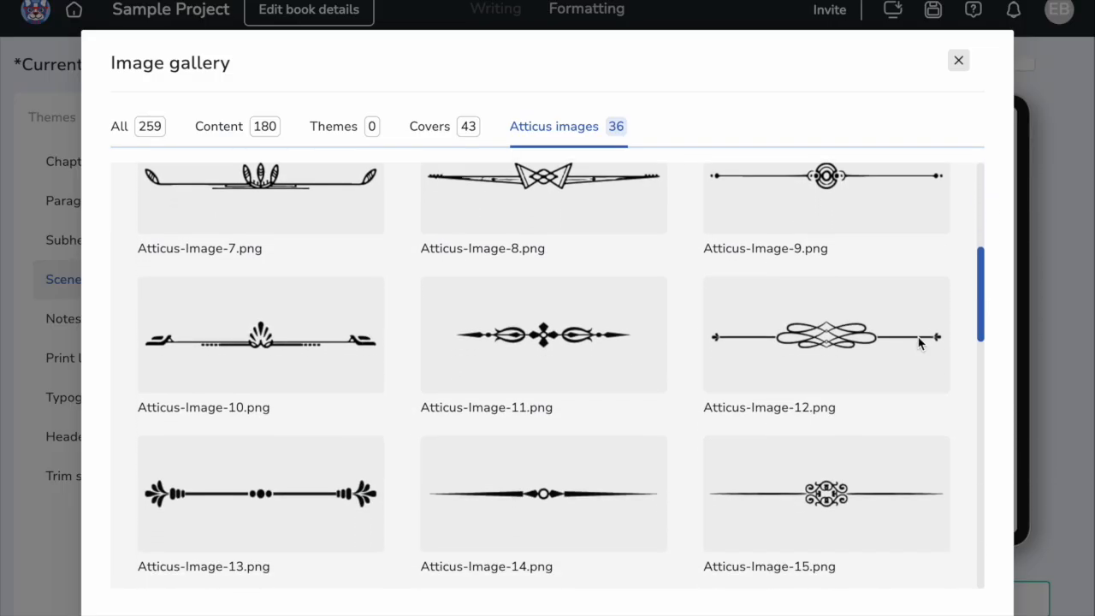
left_click(542, 521)
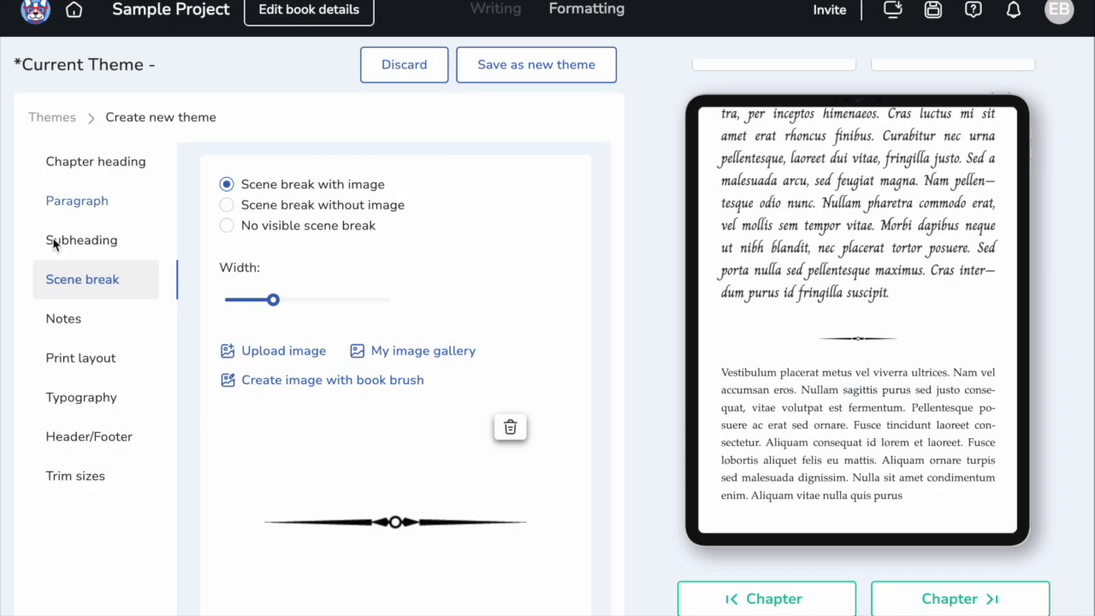
Review the theme's notes placement and print layout settings.
left_click(73, 329)
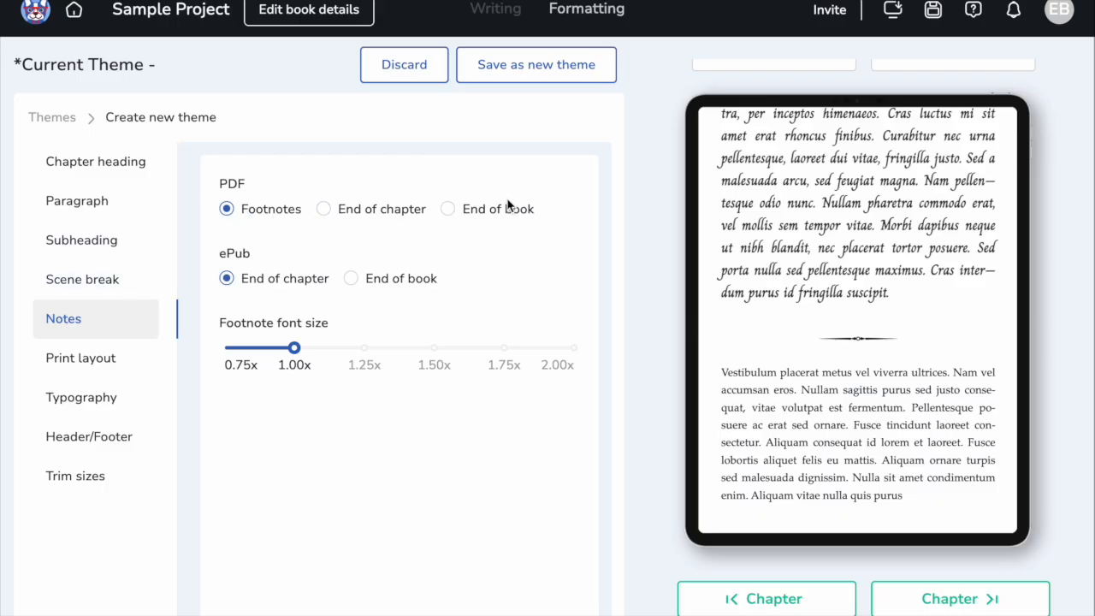
left_click(96, 370)
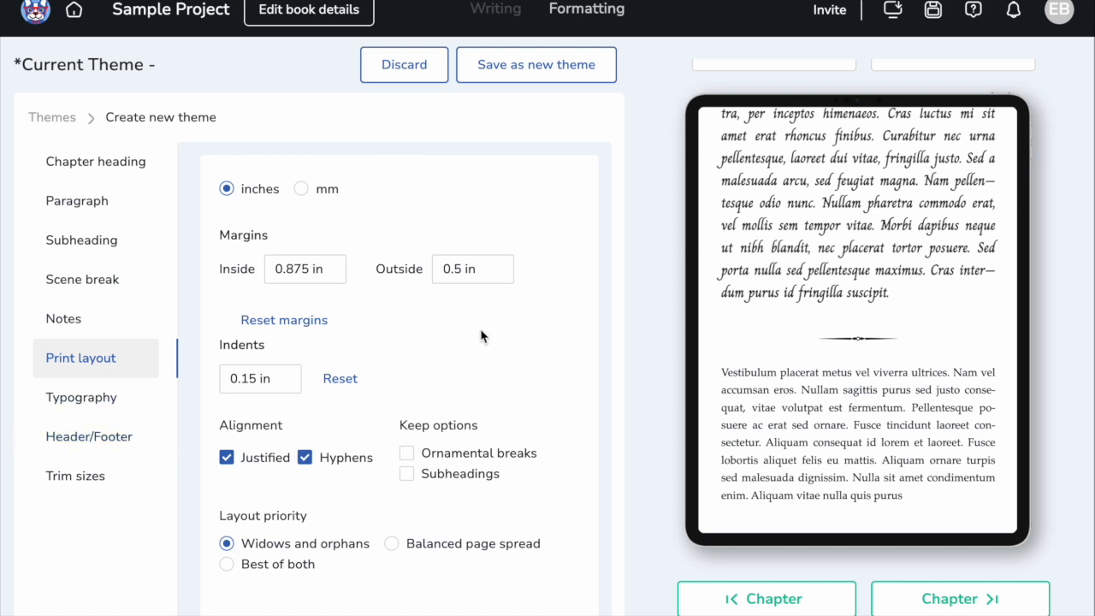
Try print body font sizes of 11 pt and 12 pt, and set the size back to 10 pt.
left_click(92, 405)
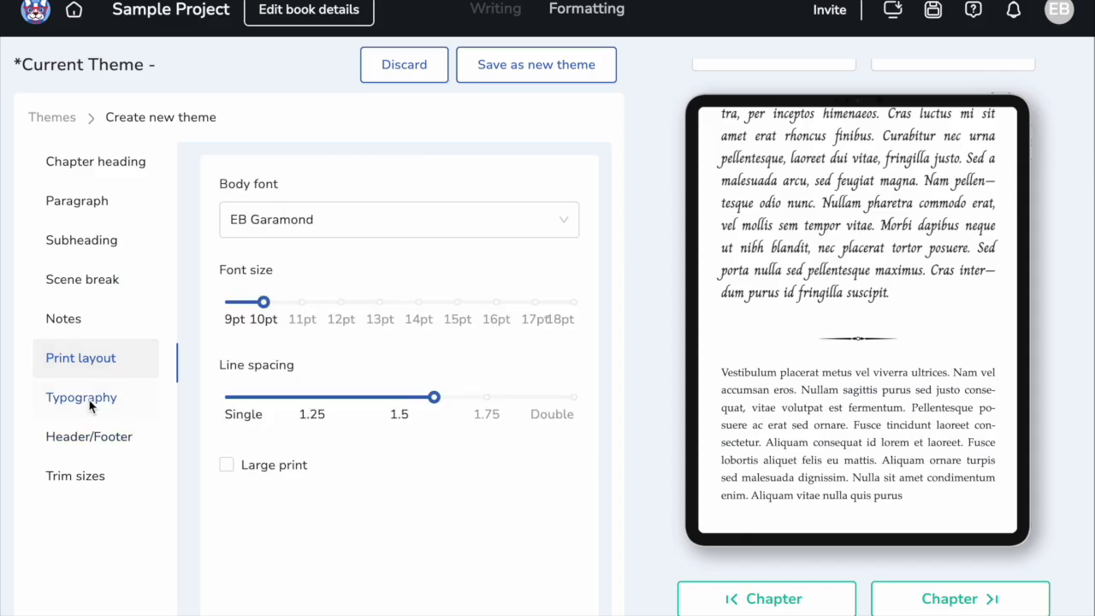
left_click(299, 304)
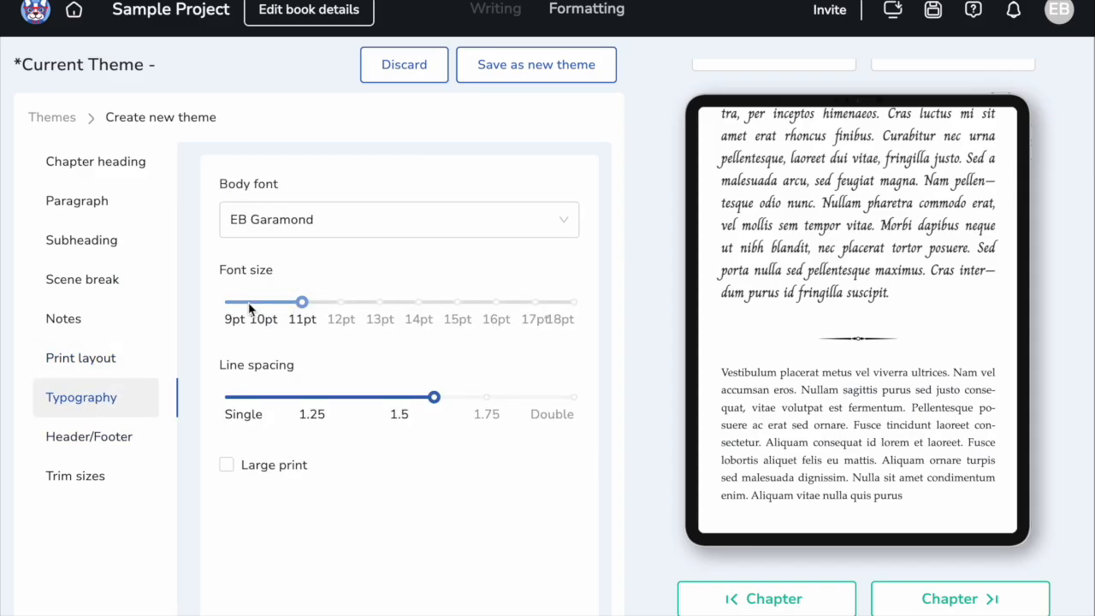
left_click(261, 304)
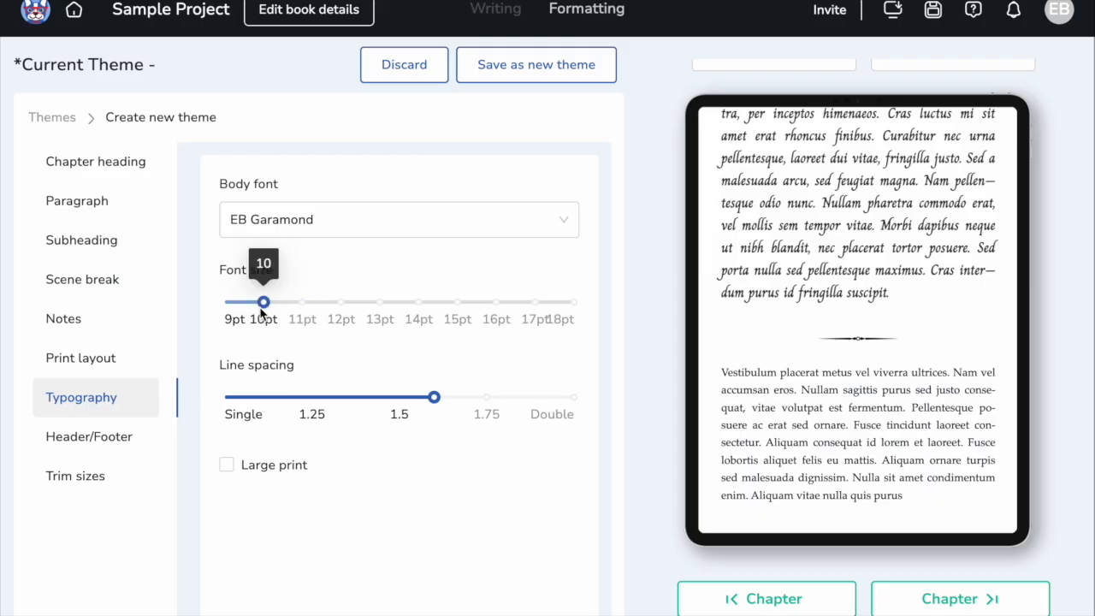
left_click(340, 305)
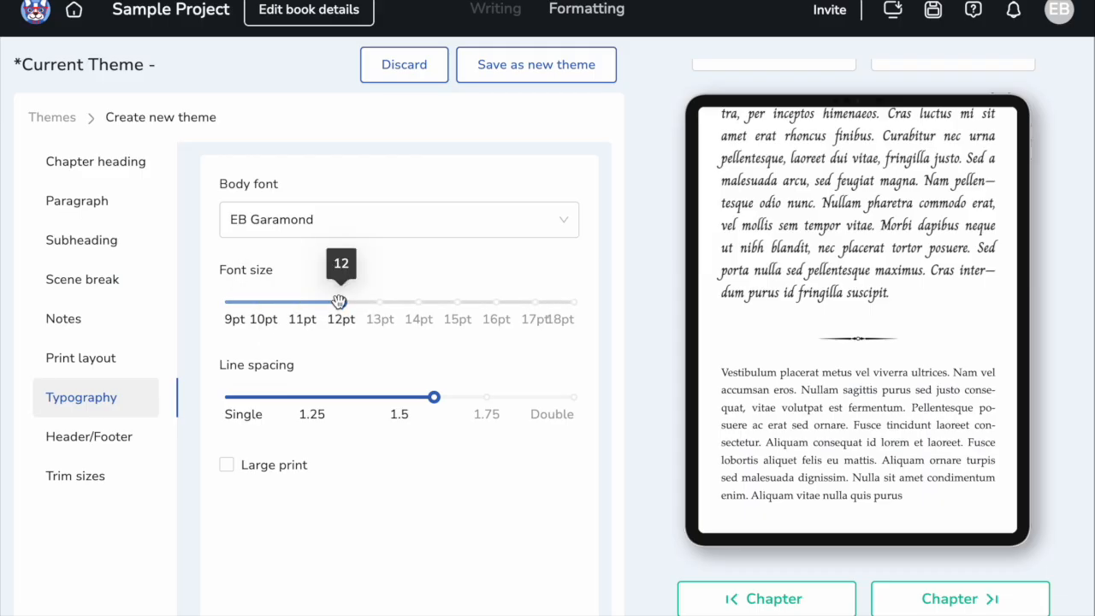
left_click(259, 305)
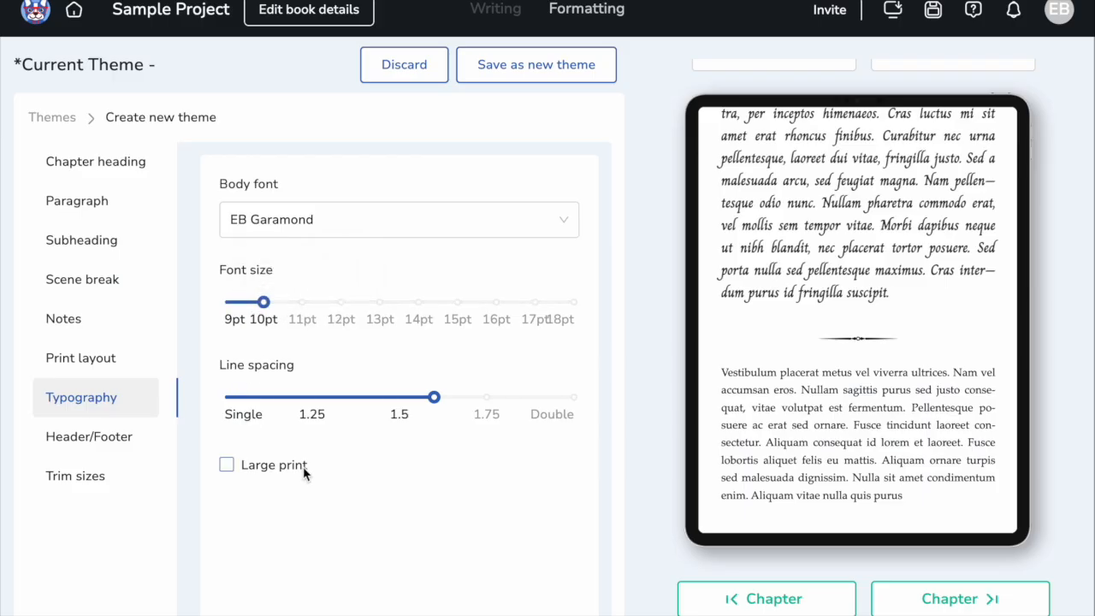
Try line spacings of 1.5, 1.75 and 1.55, and set the spacing back to about 1.6.
left_click(398, 405)
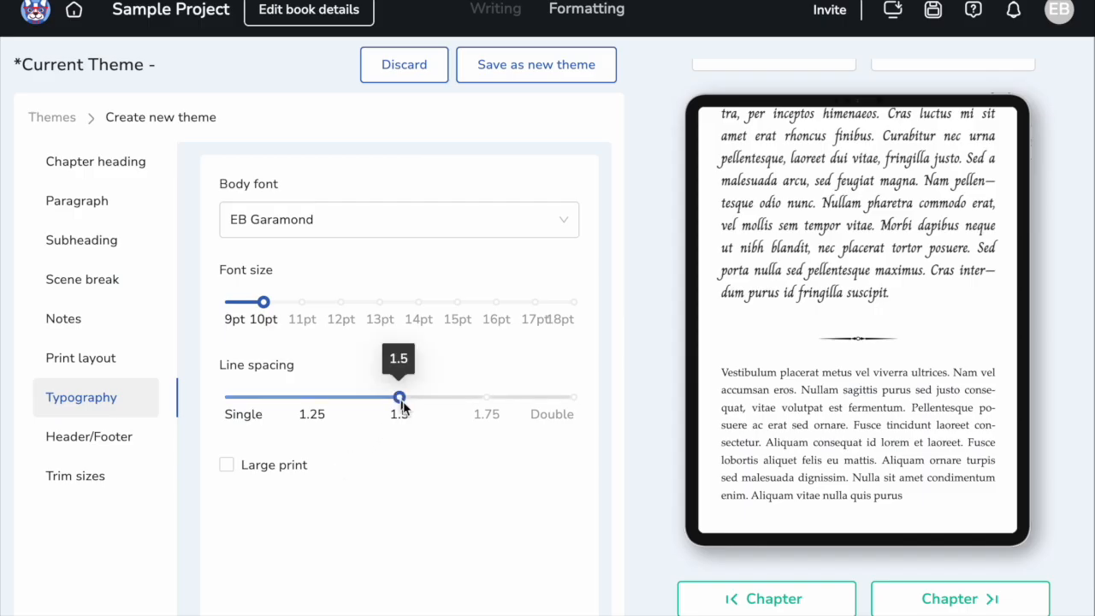
left_click(486, 398)
left_click(420, 397)
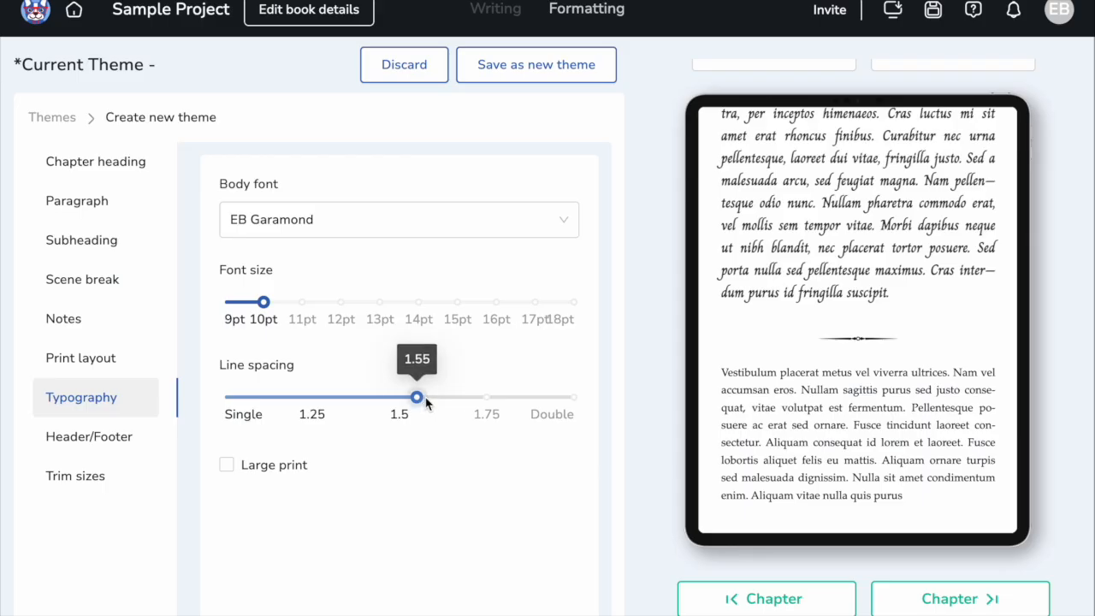
left_click(433, 399)
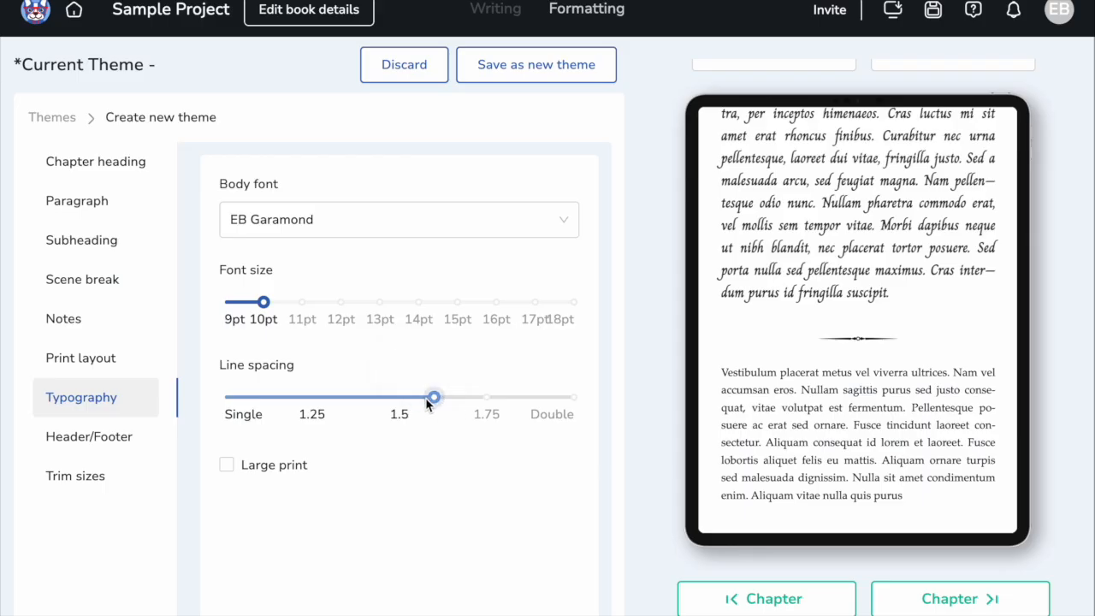
Select the header/footer layout with page number and title on one page and chapter and page number on the other, and browse the alternatives.
left_click(91, 438)
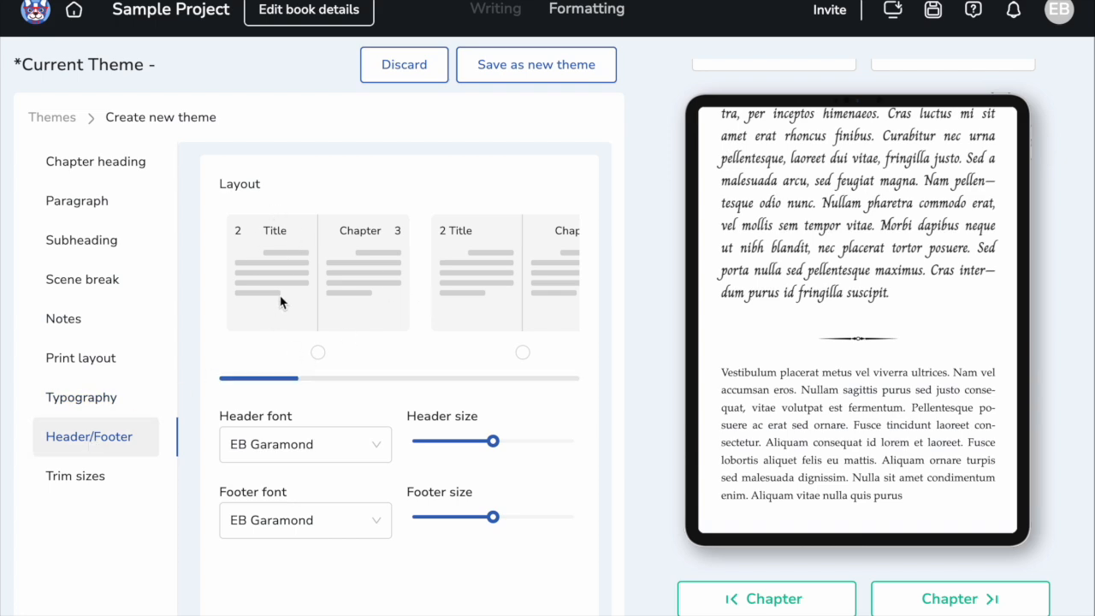
scroll(860, 265, "up", 10)
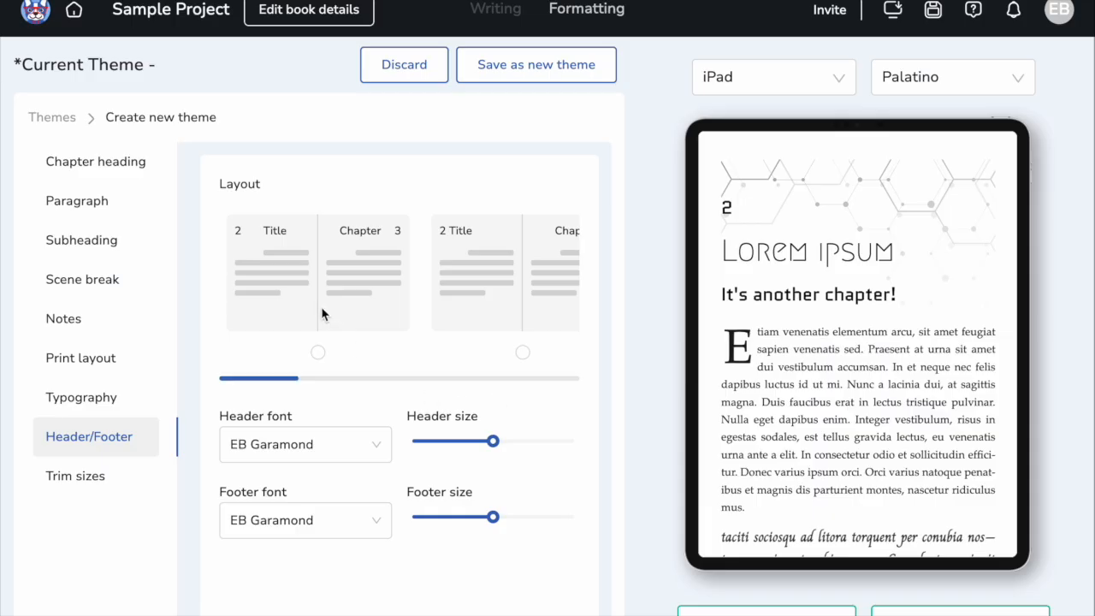
left_click(317, 351)
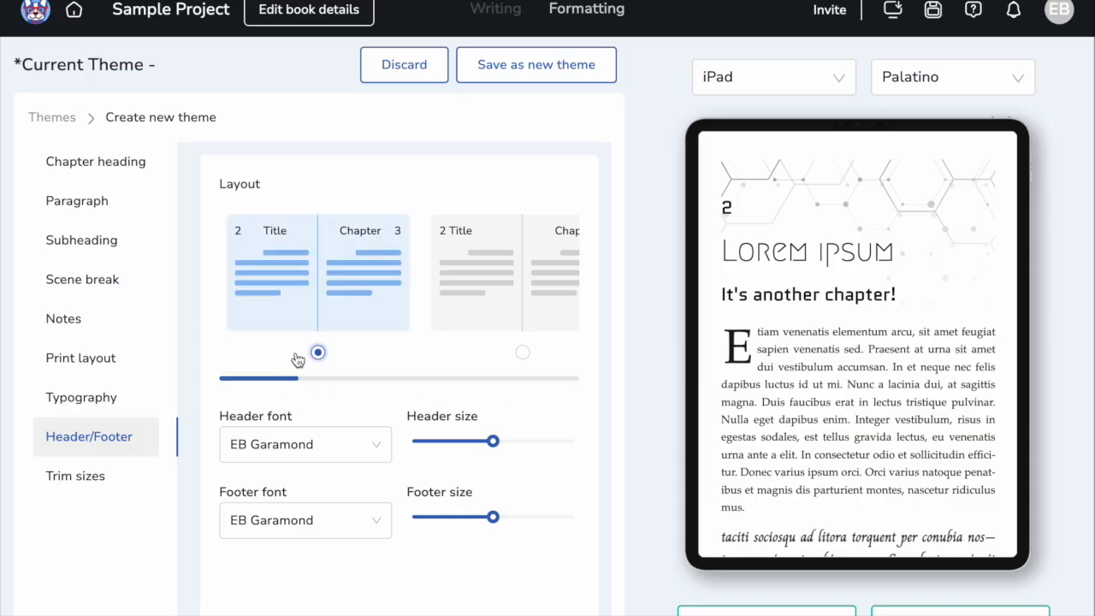
mouse_move(294, 377)
left_mouse_down()
mouse_move(344, 386)
mouse_move(284, 383)
left_mouse_up()
left_click_drag(289, 382, 468, 377)
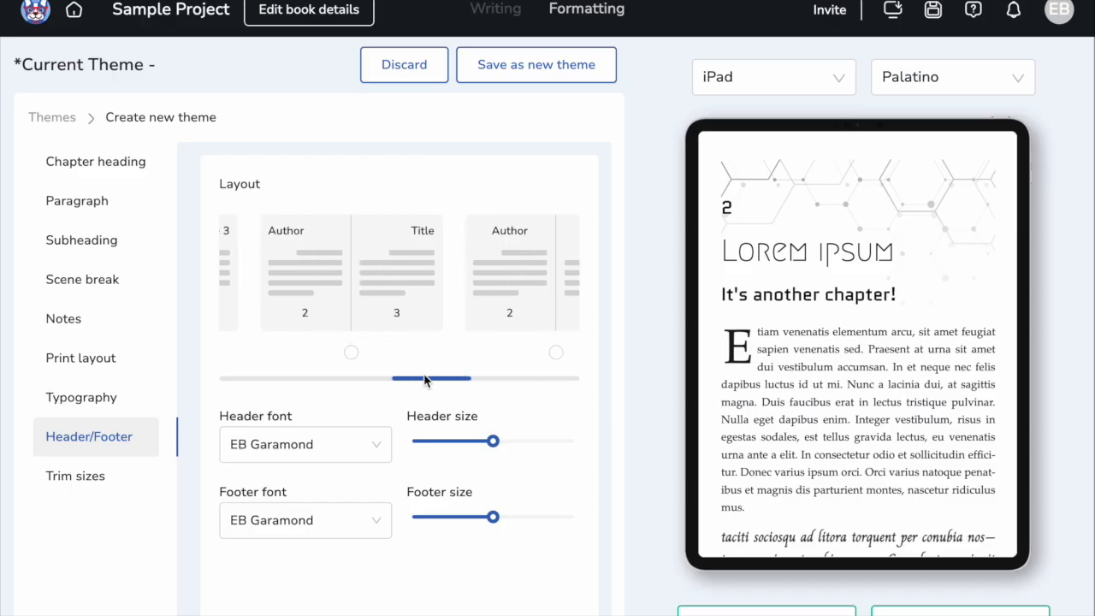
left_click_drag(437, 381, 256, 378)
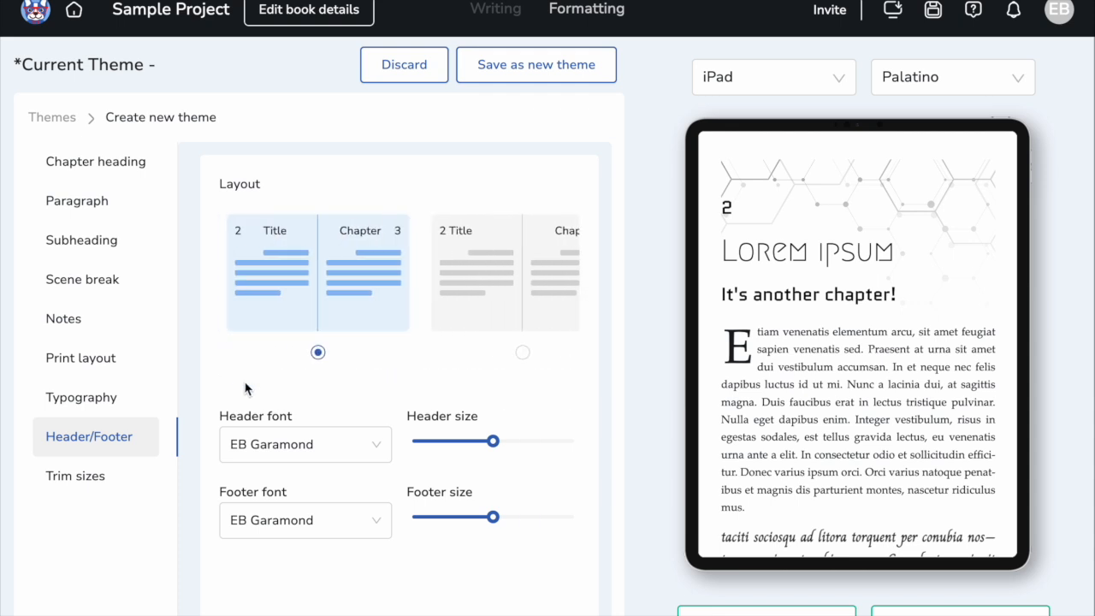
Try larger and smaller header sizes, and leave the header size one notch below the middle of its range.
mouse_move(495, 442)
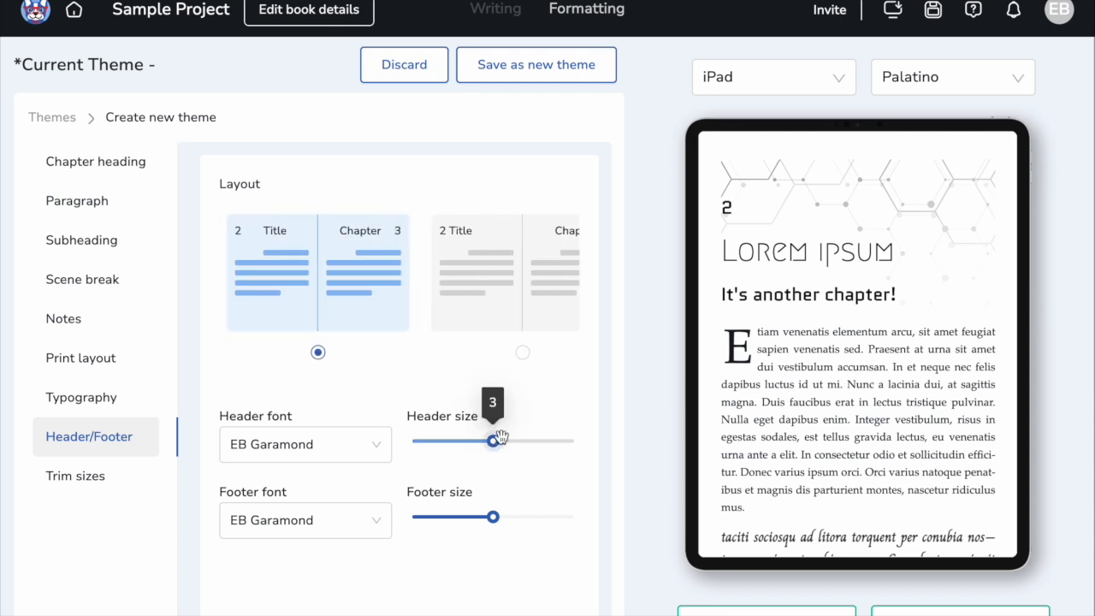
left_click(523, 441)
left_click(471, 442)
left_click(430, 442)
left_click(454, 442)
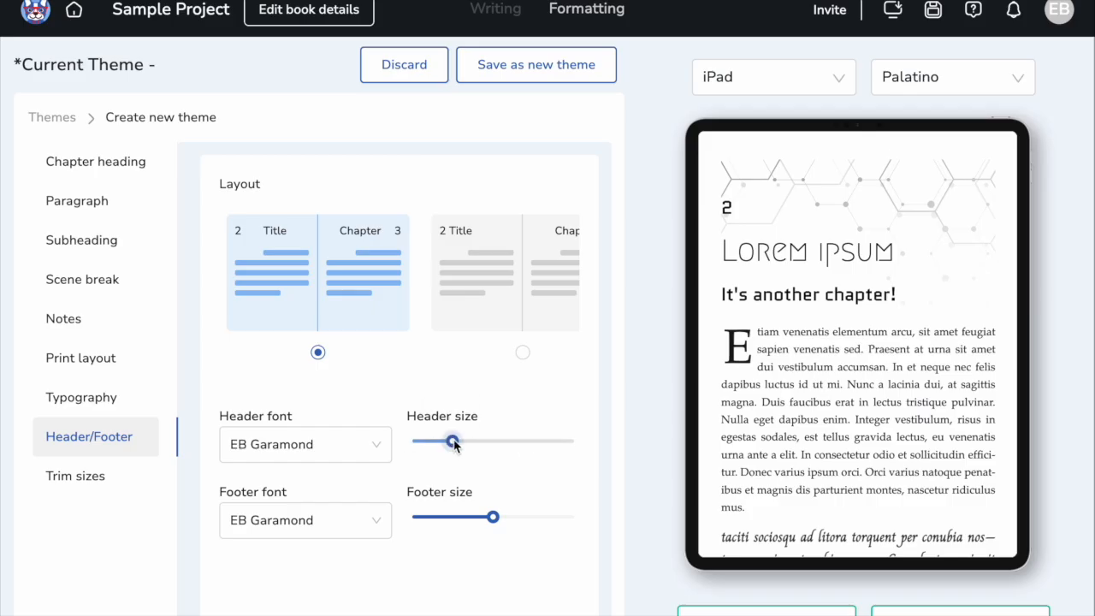
Browse the available header fonts and set the header font to OpenDyslexic.
left_click(338, 454)
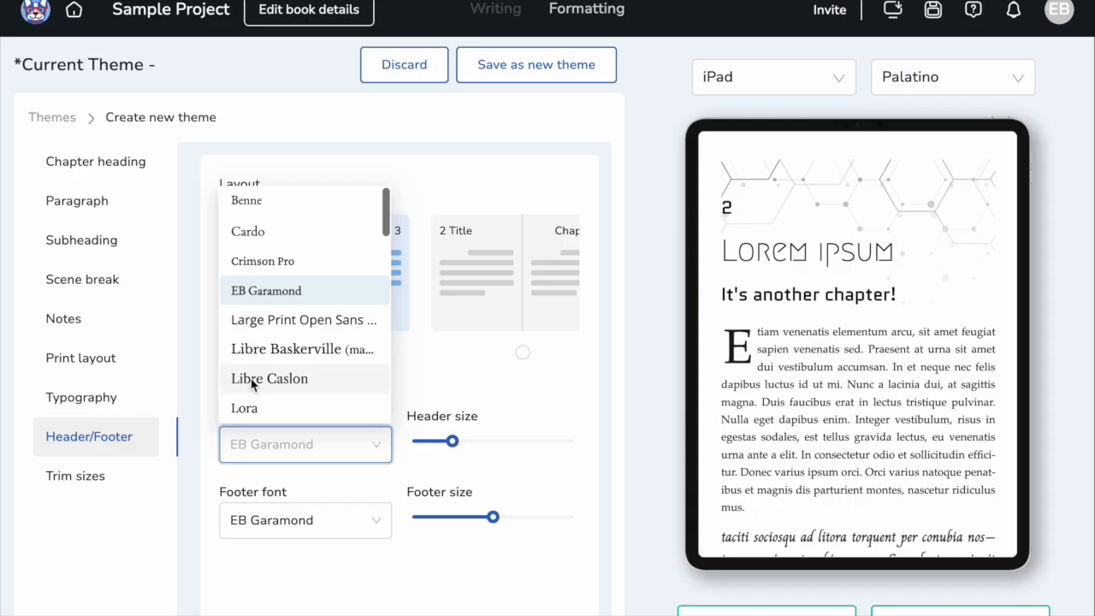
scroll(298, 390, "down", 5)
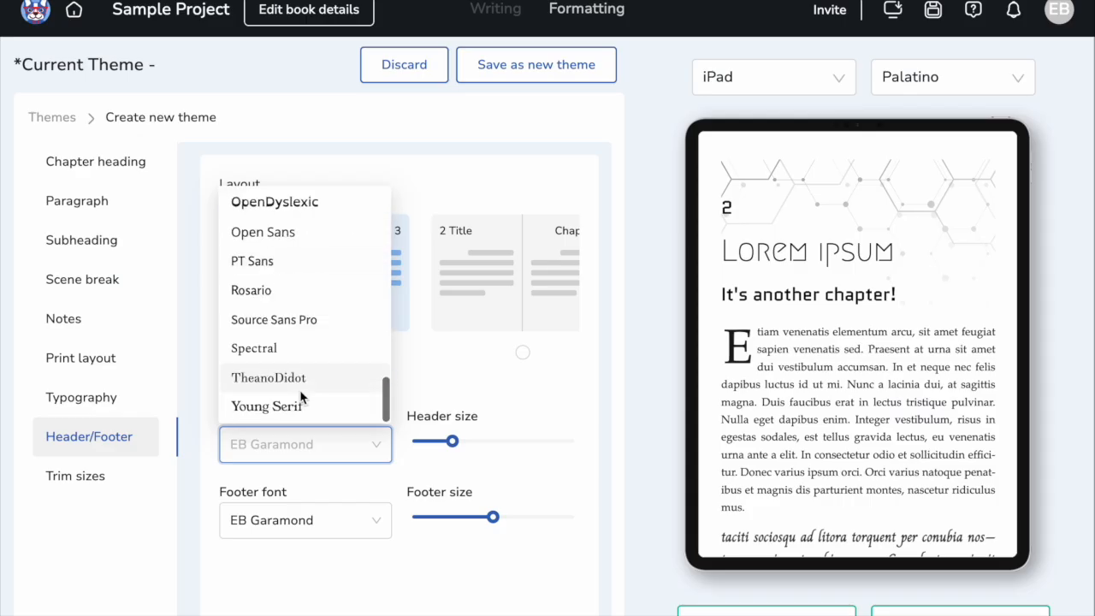
scroll(316, 330, "up", 1)
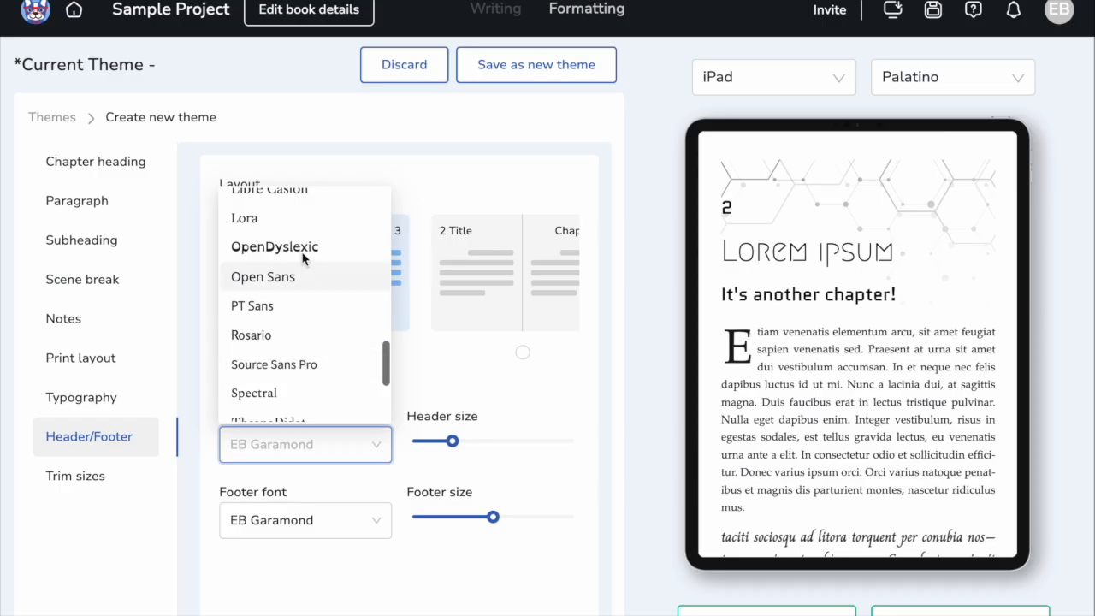
scroll(288, 211, "up", 1)
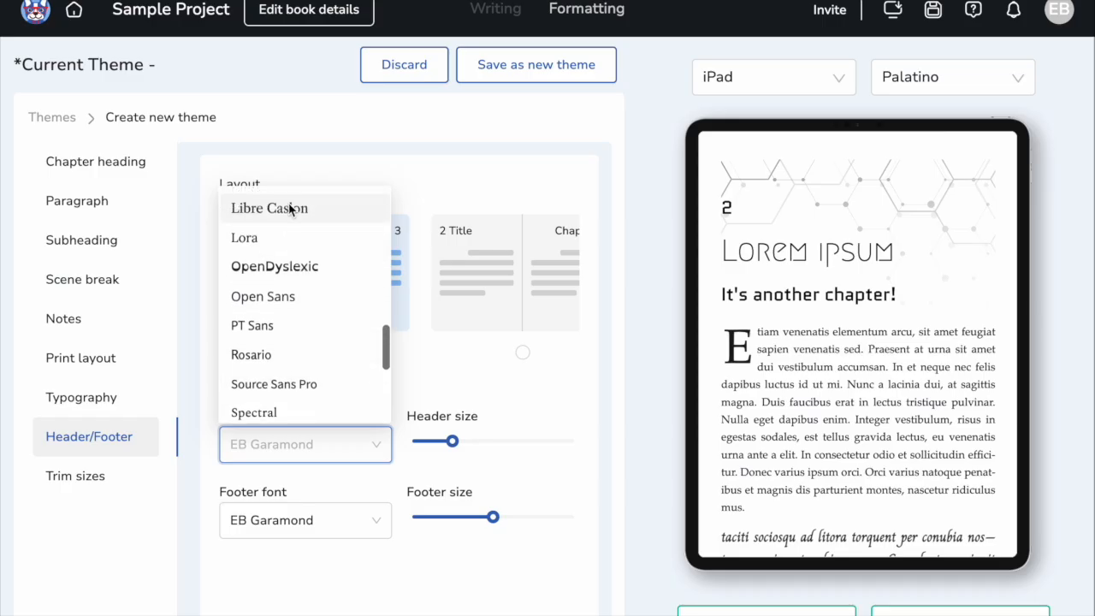
left_click(288, 267)
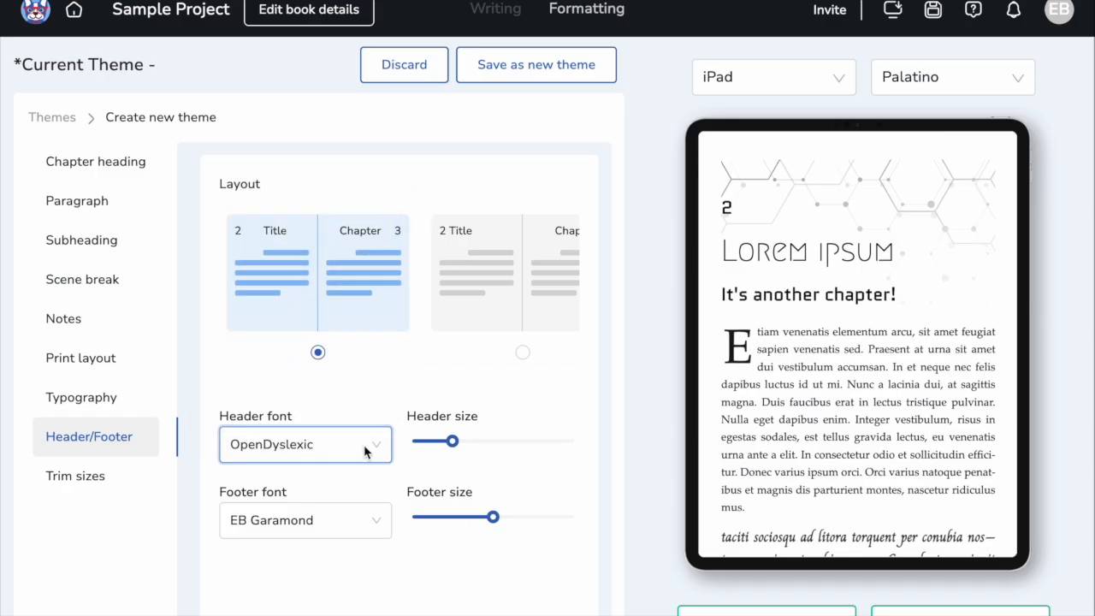
Set the footer font to Libre Baskerville and look through the chapter in the iPad preview.
left_click(333, 526)
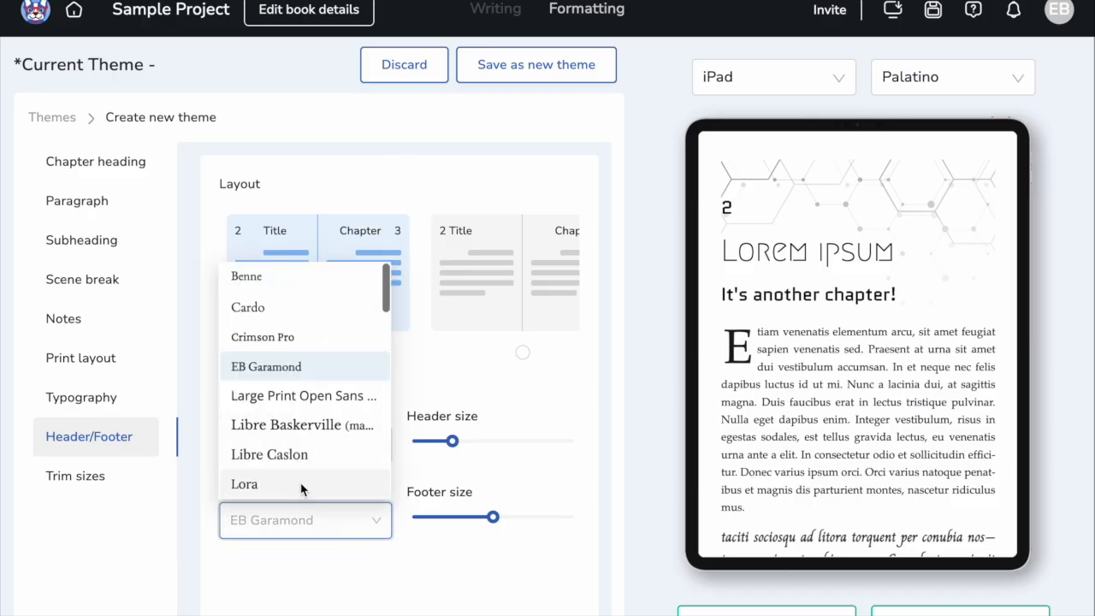
left_click(318, 425)
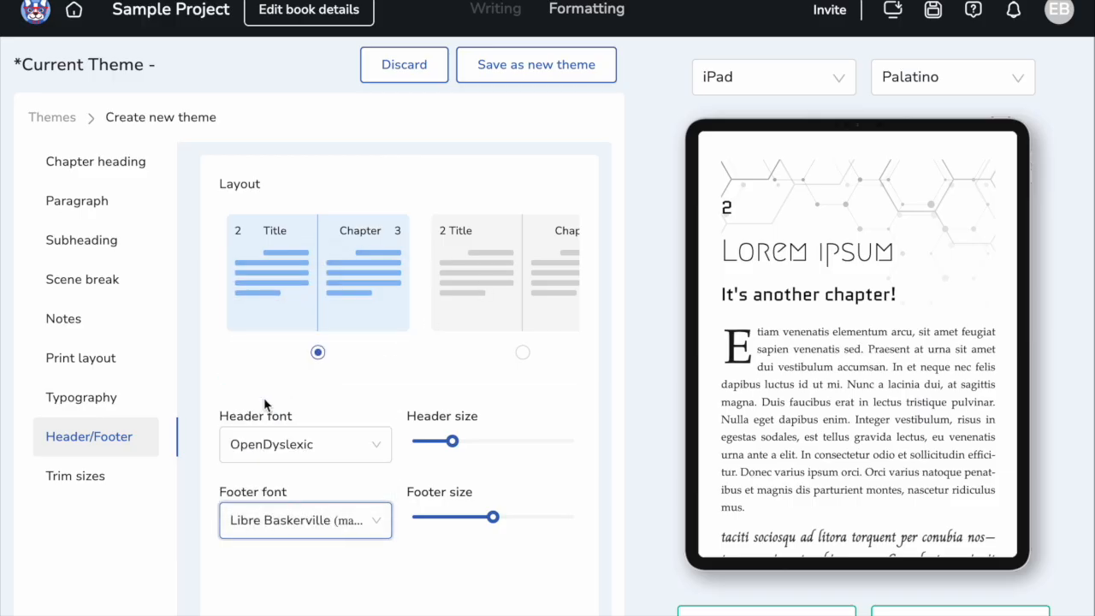
scroll(770, 440, "down", 2)
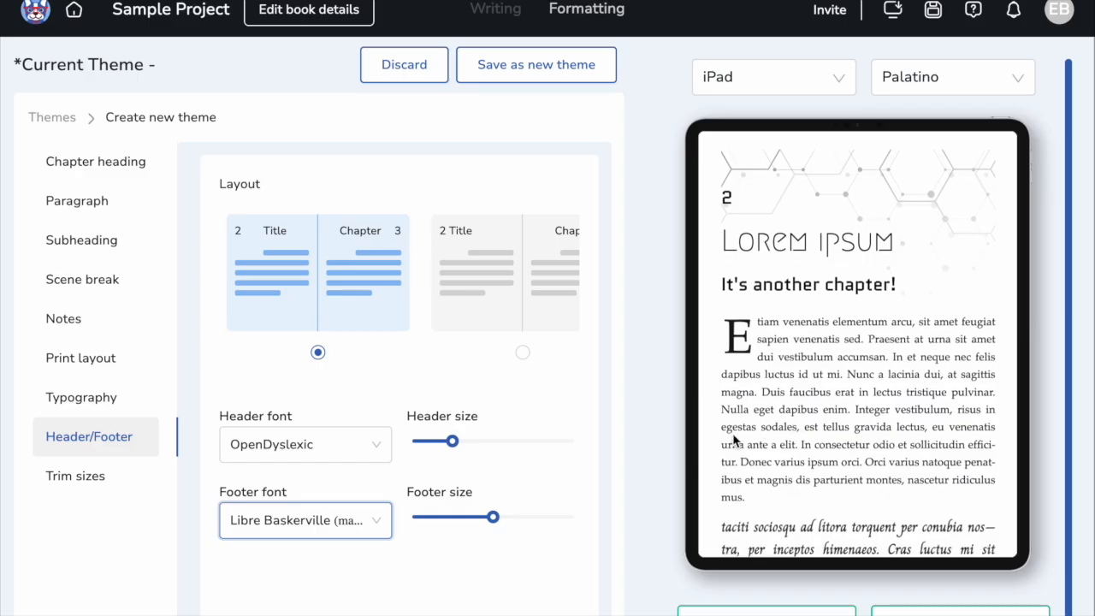
scroll(714, 443, "down", 3)
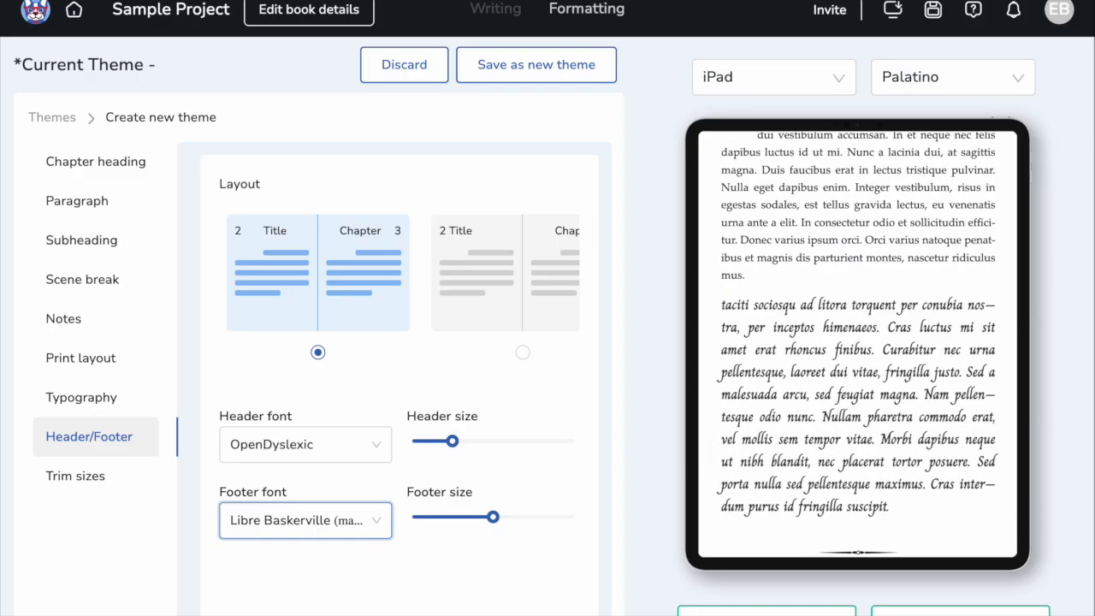
scroll(1070, 414, "down", 1)
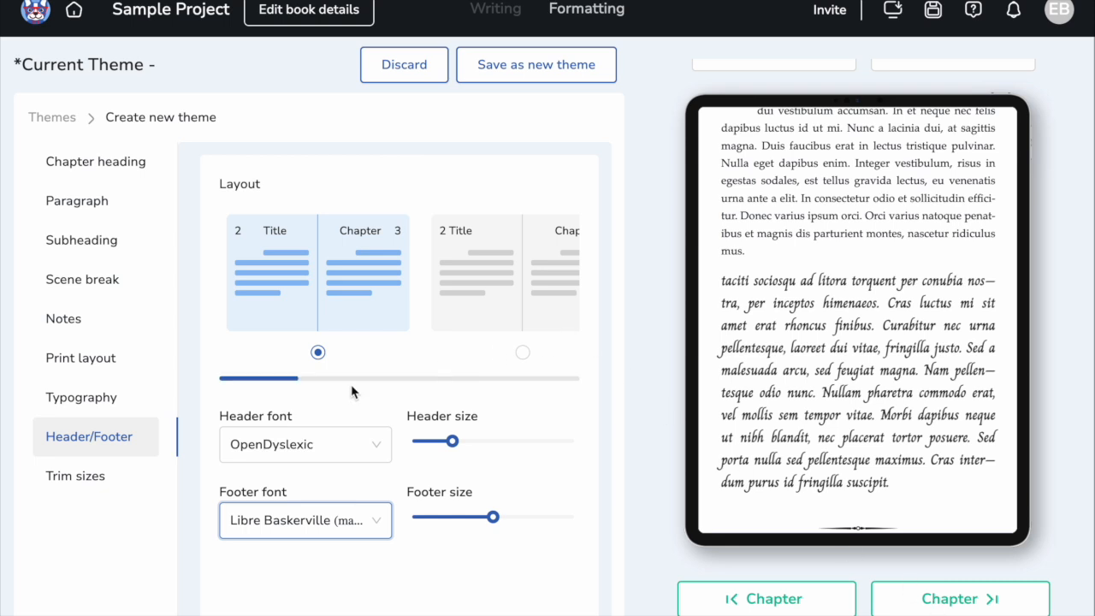
Review the paper trim sizes in inches, try 5.25 x 8, and set the trim size back to 5 x 8.
left_click(102, 476)
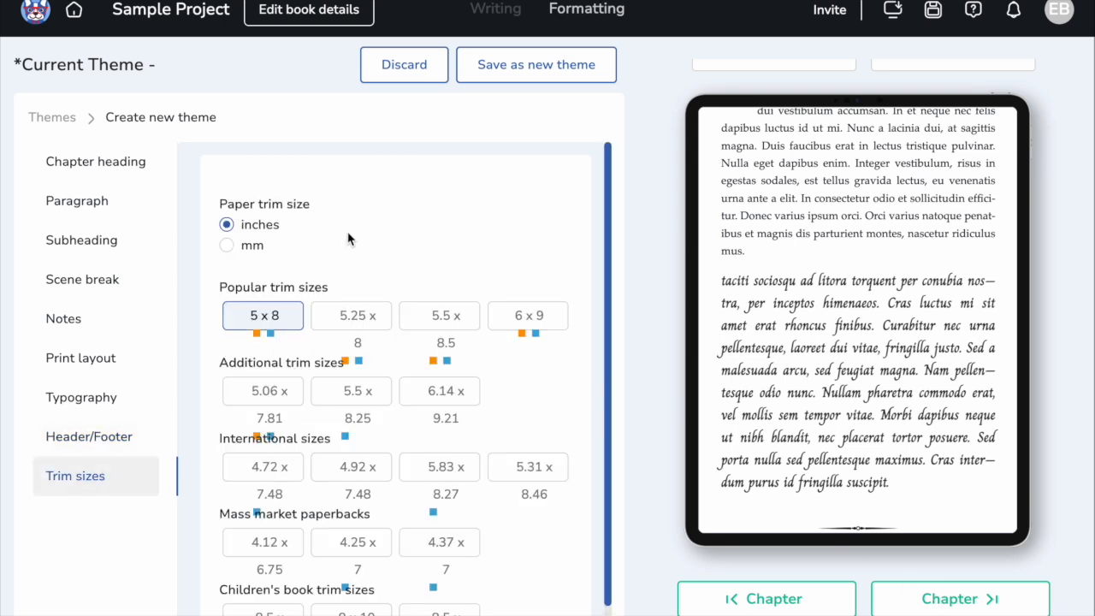
scroll(435, 240, "down", 1)
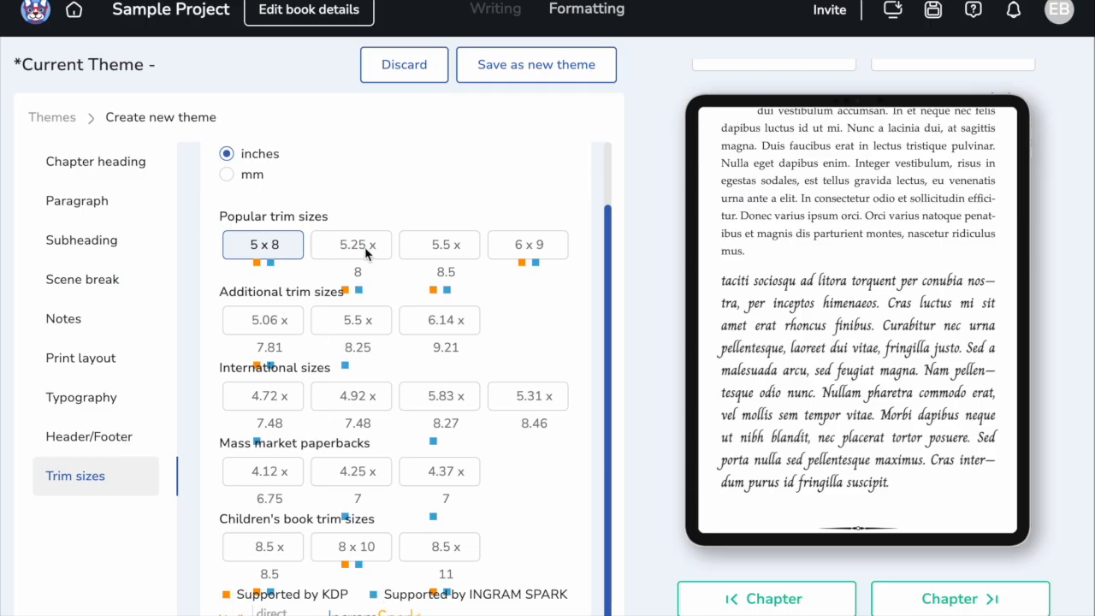
left_click(367, 249)
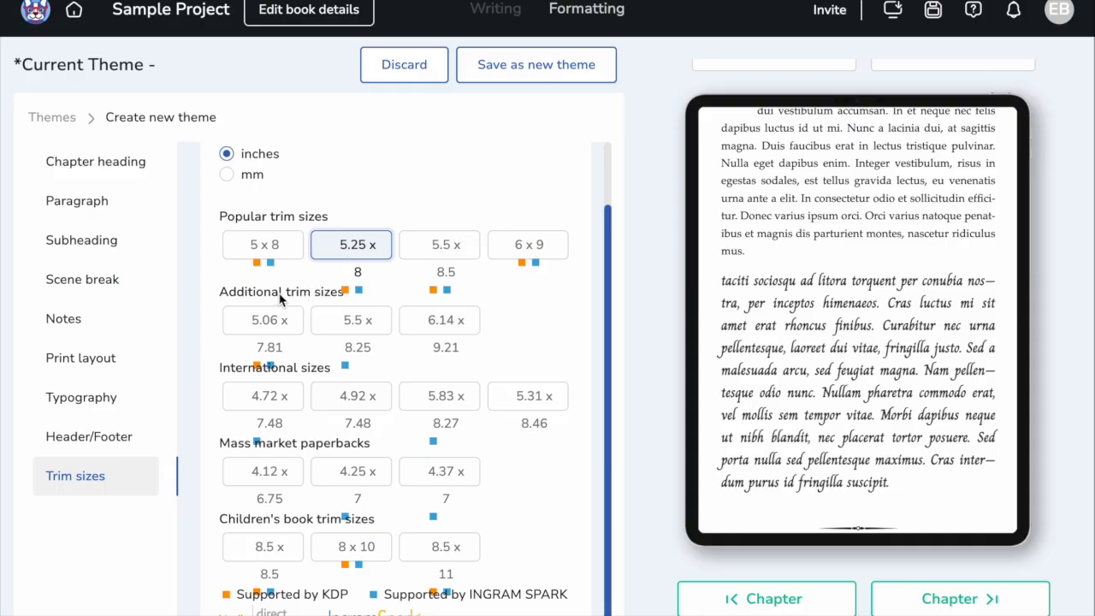
left_click(263, 250)
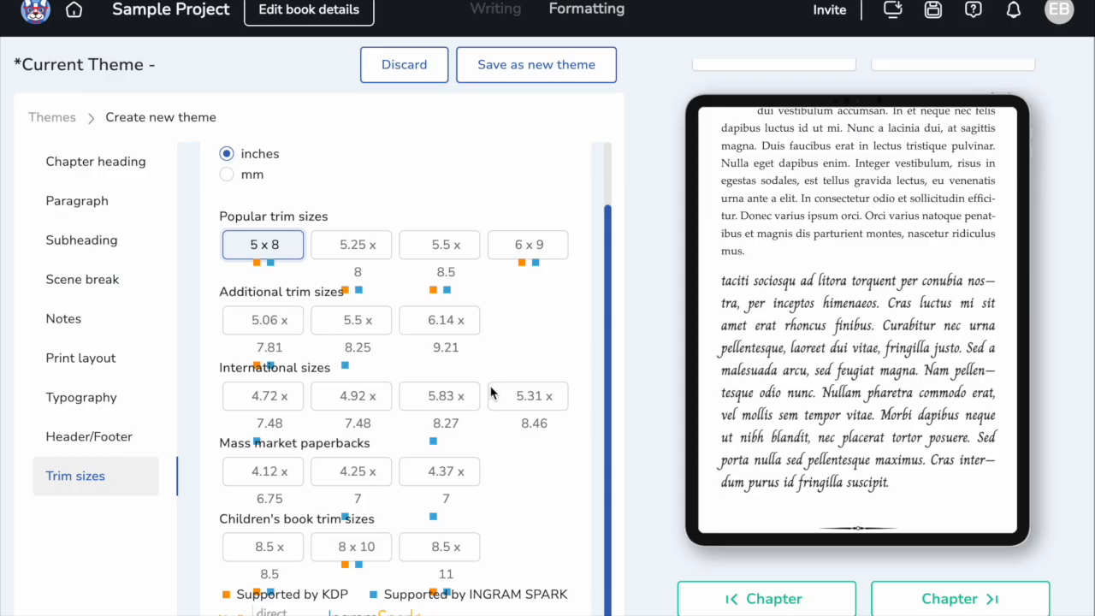
scroll(567, 484, "up", 1)
scroll(522, 603, "down", 1)
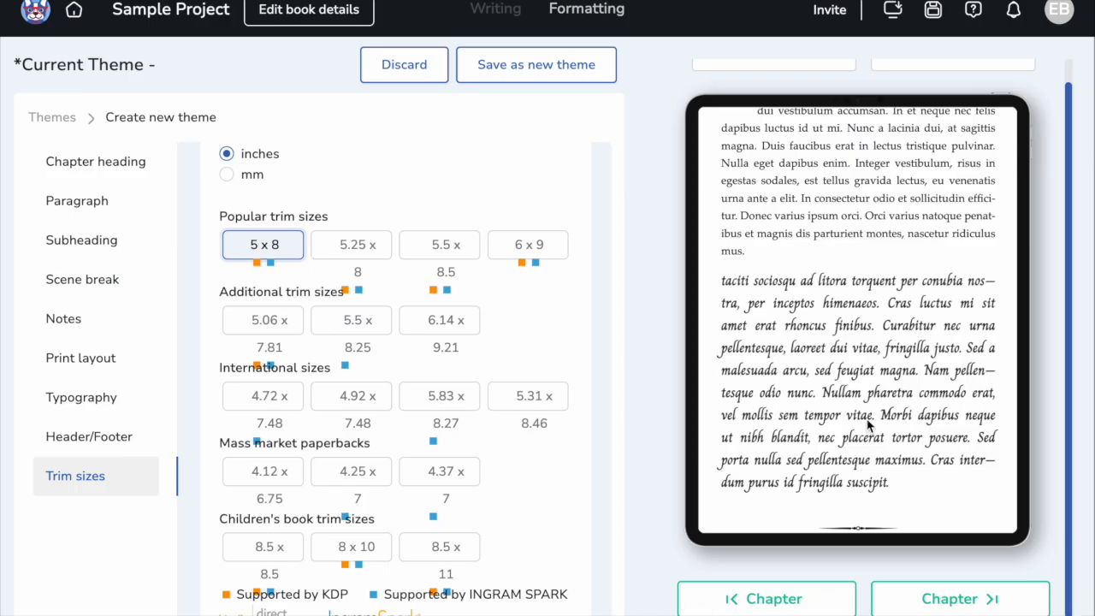
scroll(868, 425, "down", 1)
scroll(711, 485, "up", 3)
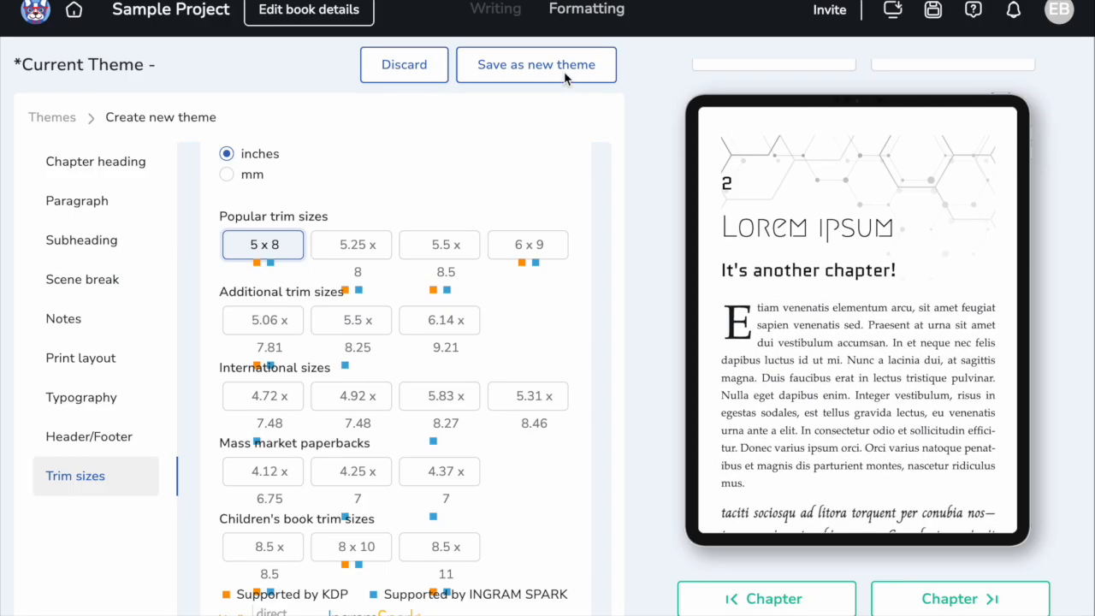
Keep the theme changes, save them as a new theme named Sample Theme, and return to the home page.
left_click(428, 76)
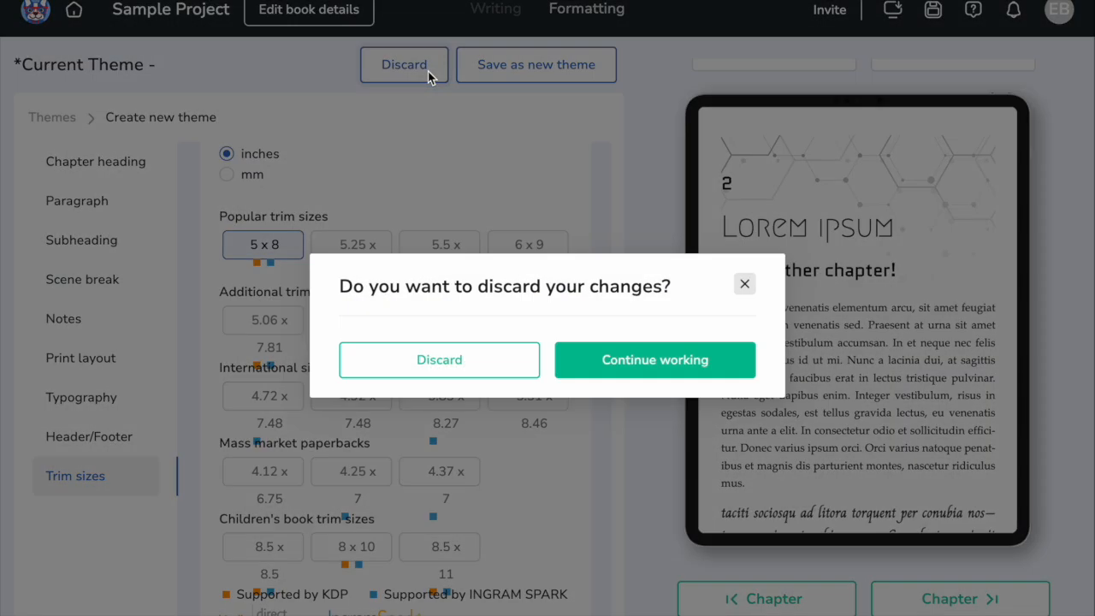
left_click(613, 363)
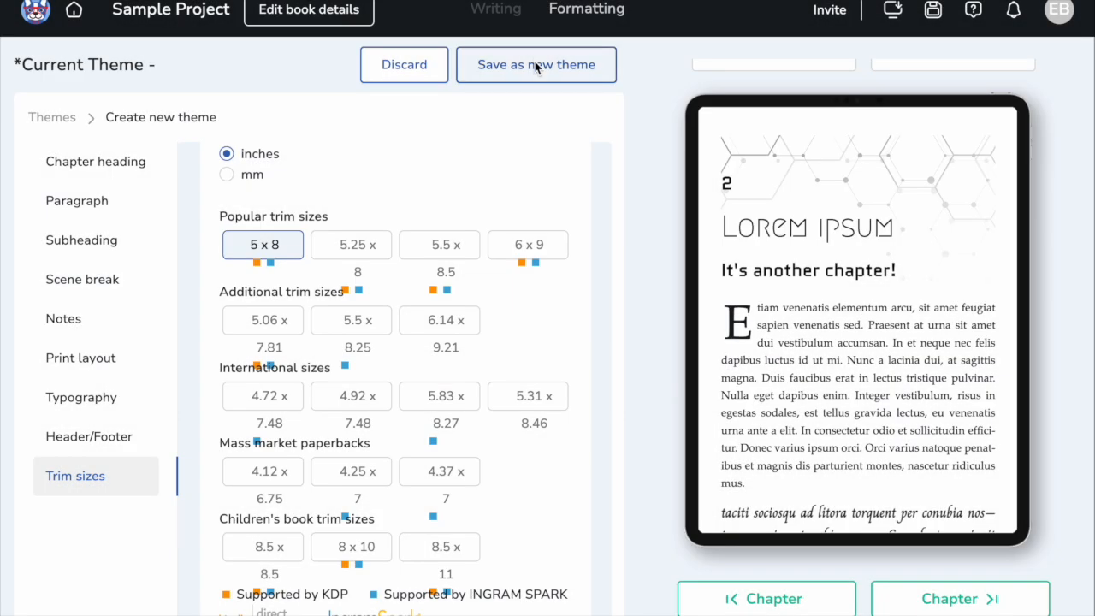
left_click(537, 67)
left_click(524, 158)
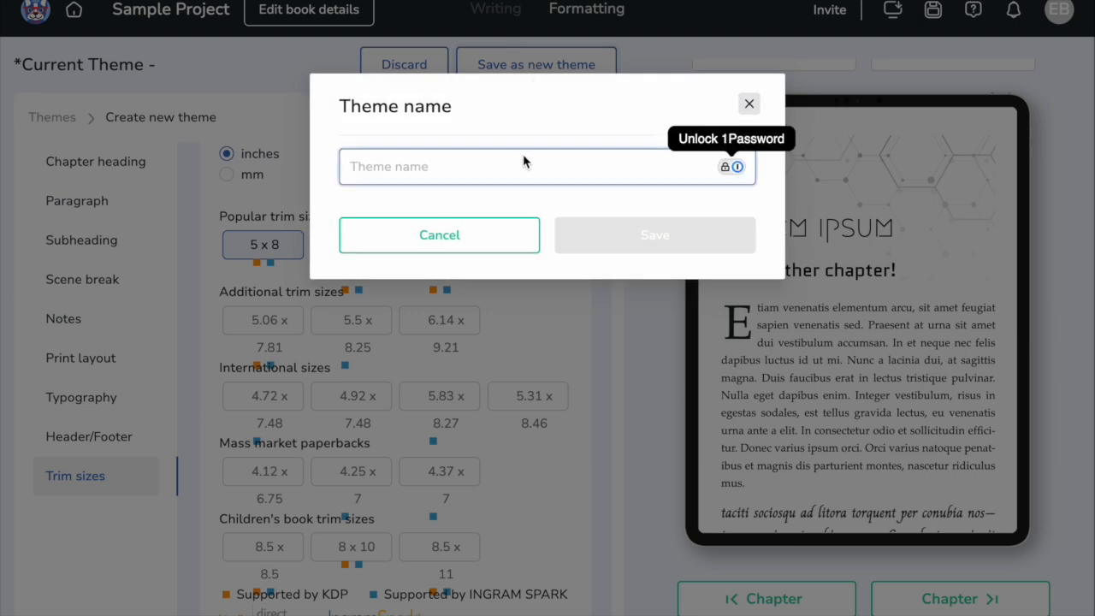
type("Sample Theme")
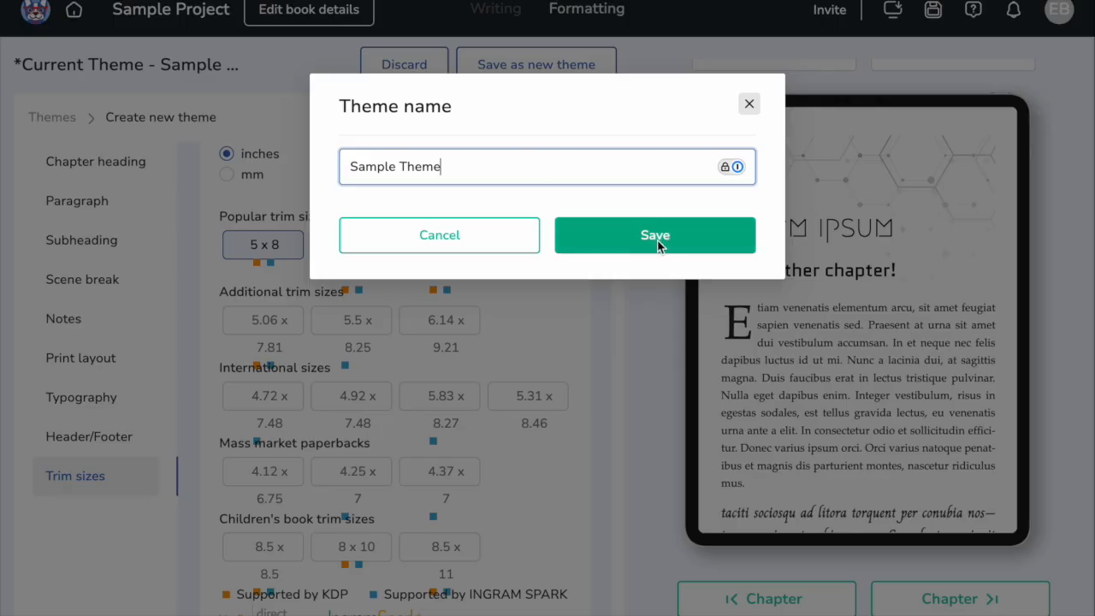
left_click(657, 233)
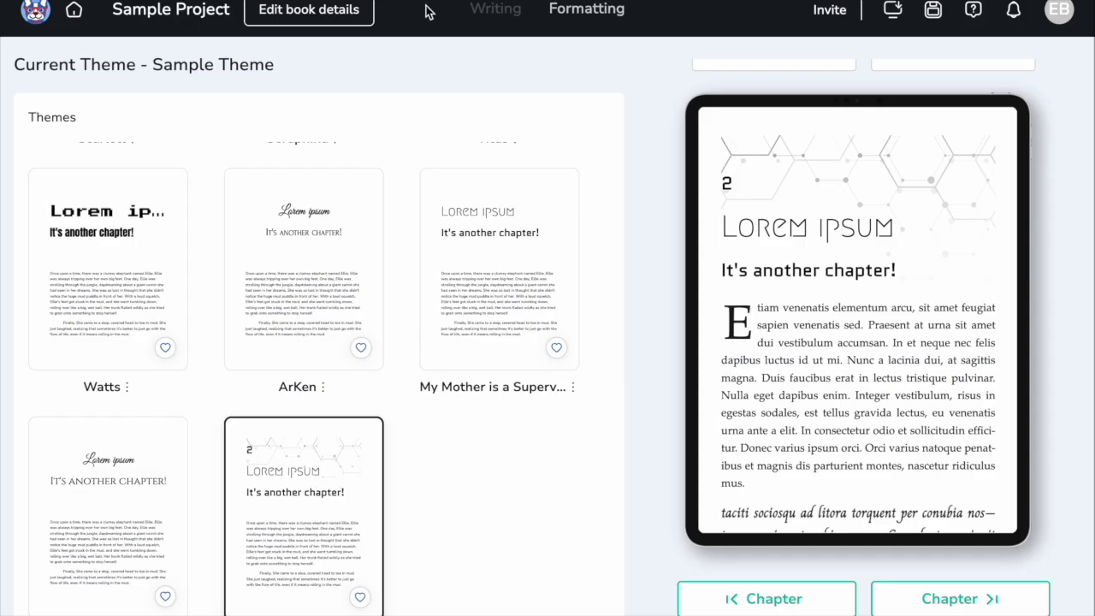
left_click(74, 10)
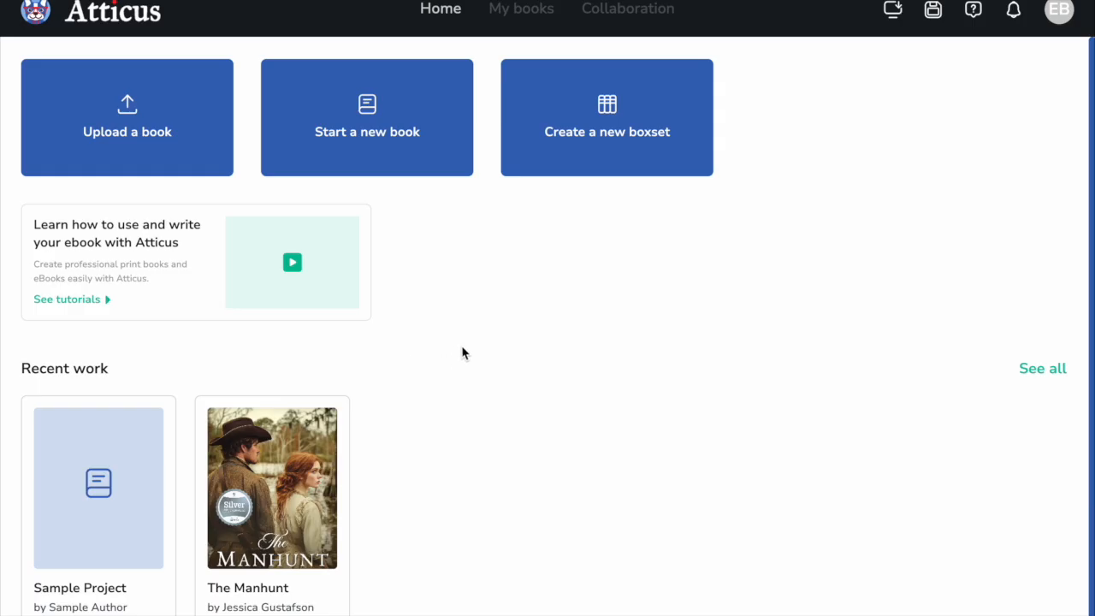
left_click(586, 139)
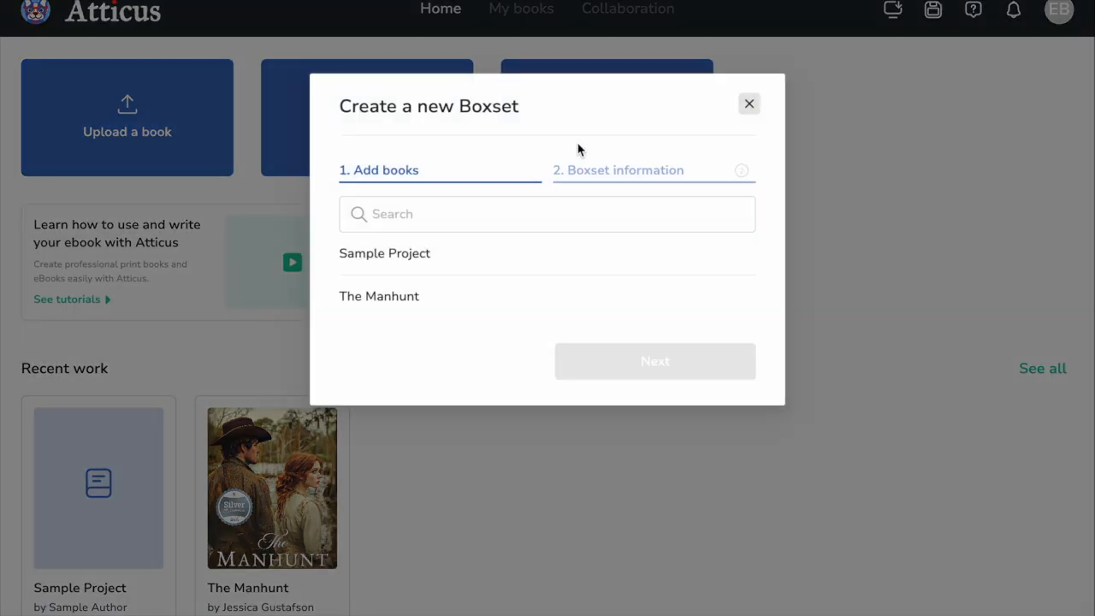
left_click(502, 218)
type("Sample")
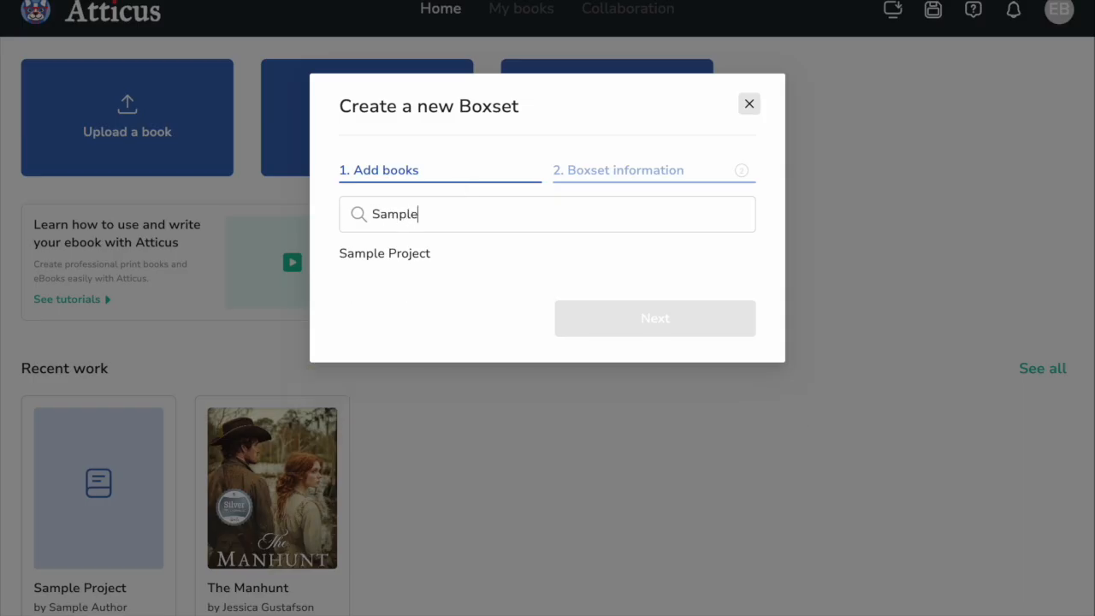
left_click(403, 255)
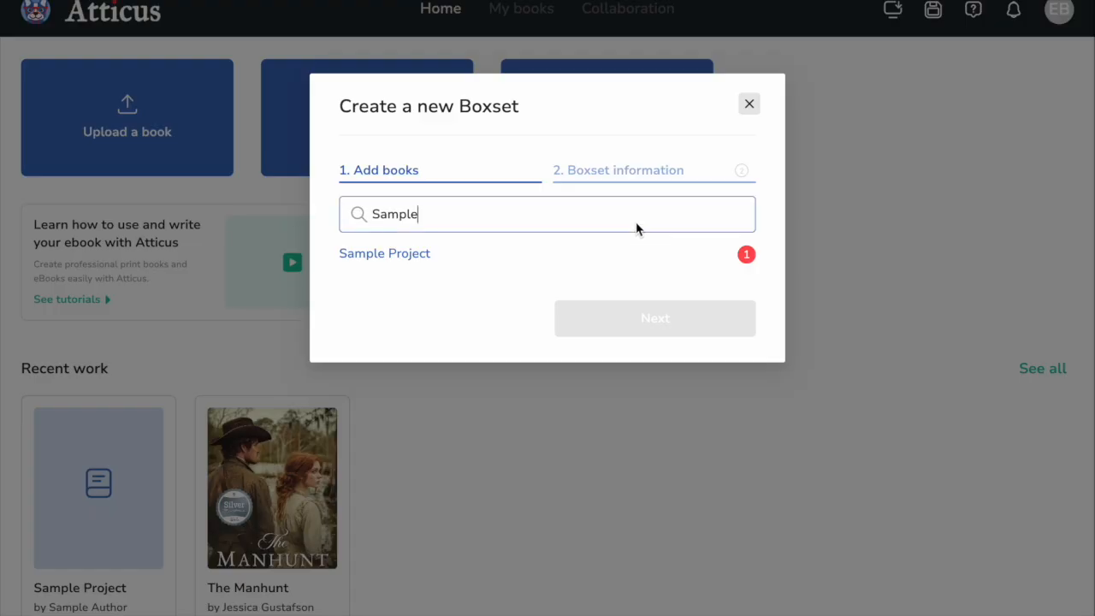
left_click(752, 109)
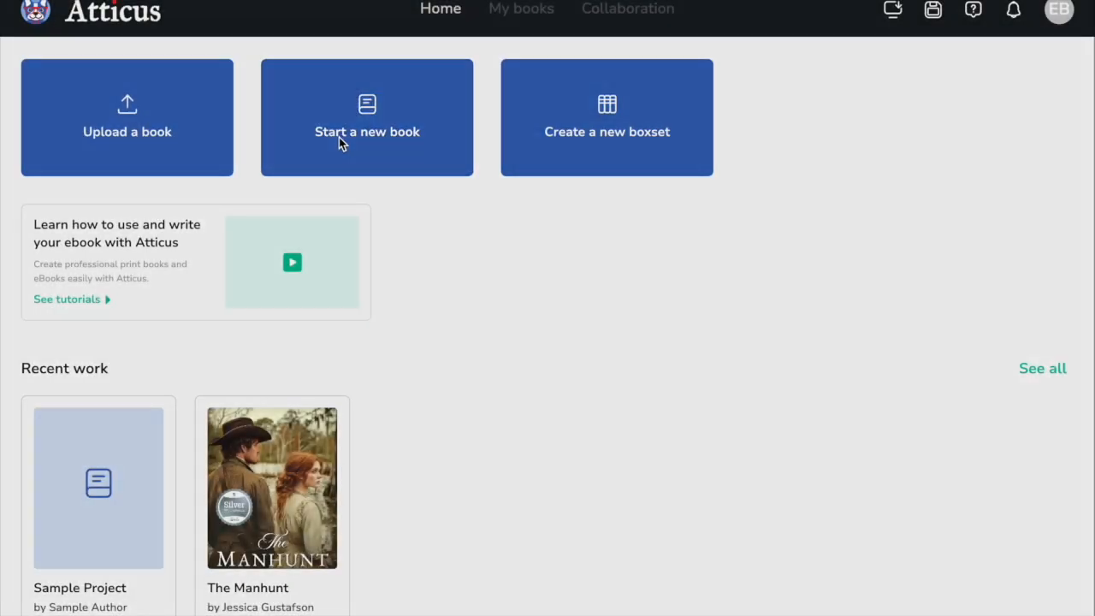
Start a new book titled Sample 2 with Sample Author as its author, and return to the home page.
left_click(339, 137)
type("Sample 2")
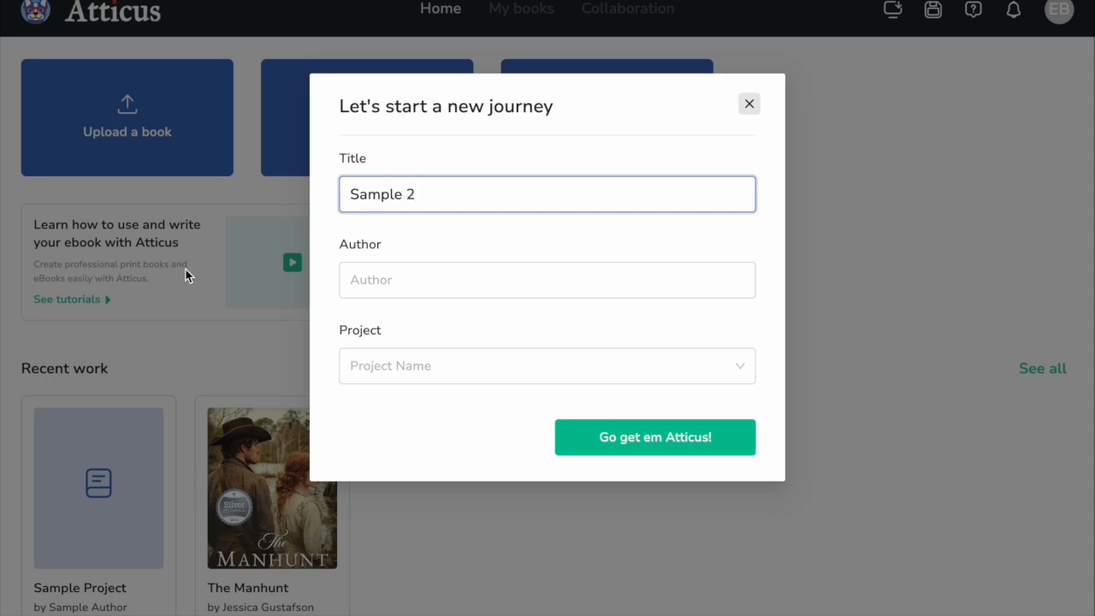
left_click(396, 282)
type("Sample Au")
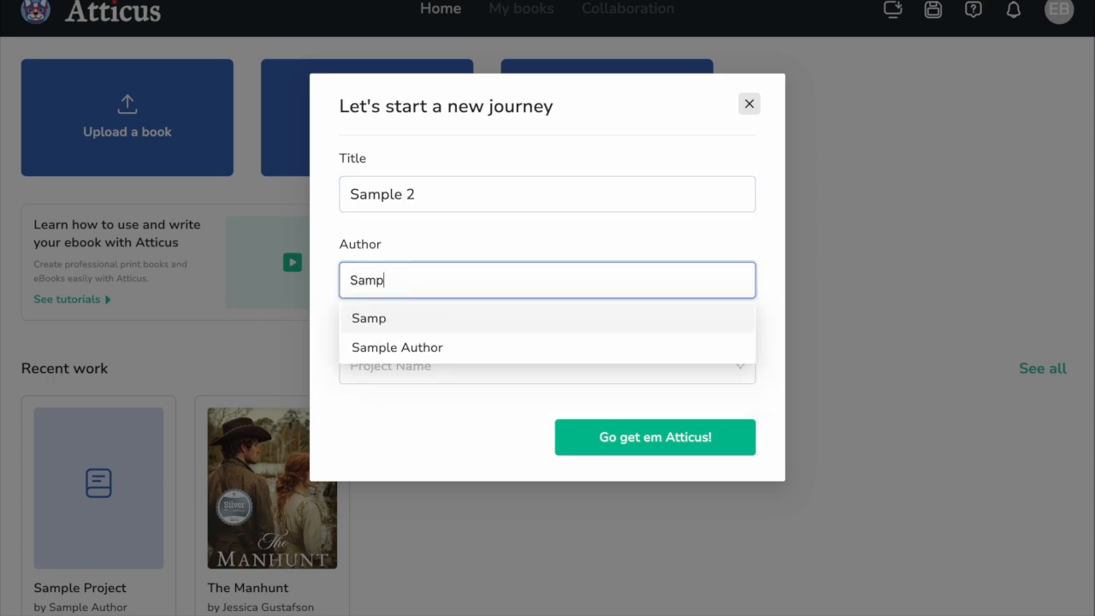
left_click(406, 348)
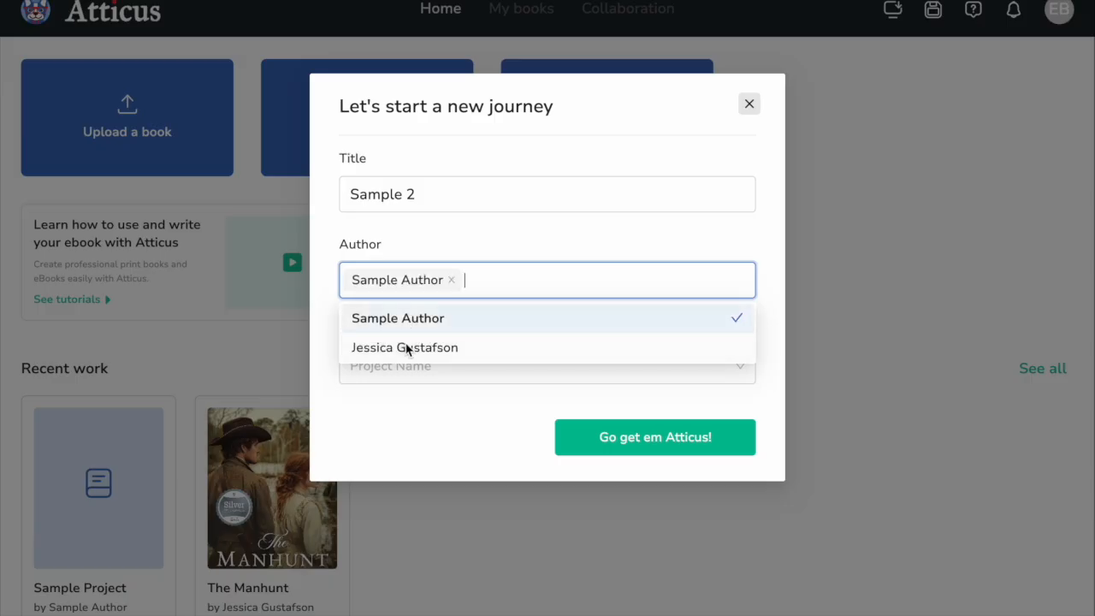
left_click(624, 451)
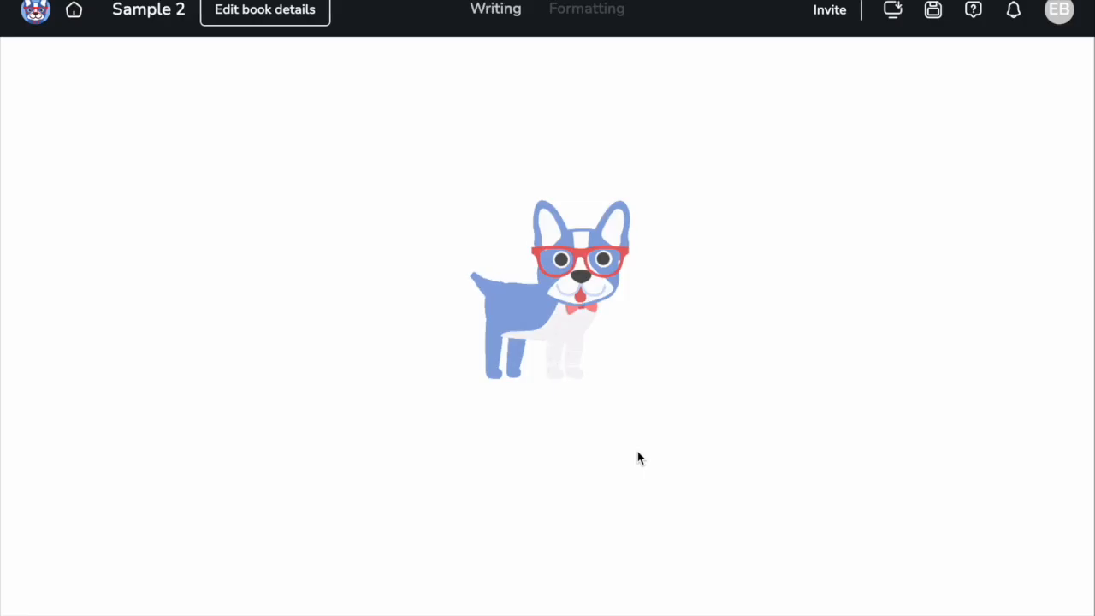
left_click(73, 12)
Begin a new boxset containing Sample Project as the first book and Sample 2 as the second, and continue to the boxset information.
left_click(585, 163)
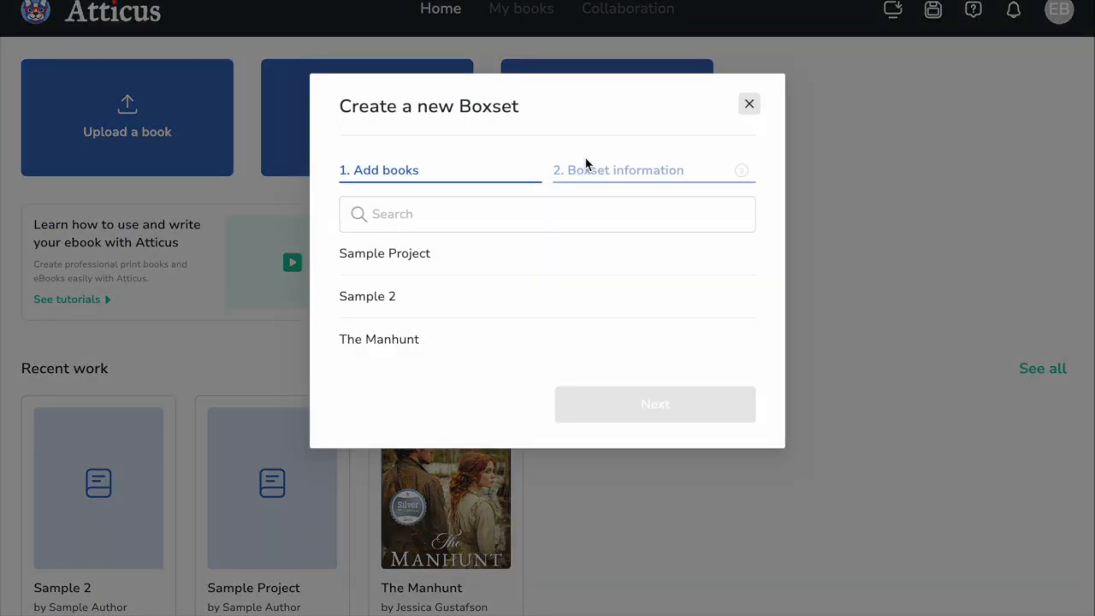
left_click(453, 254)
left_click(453, 296)
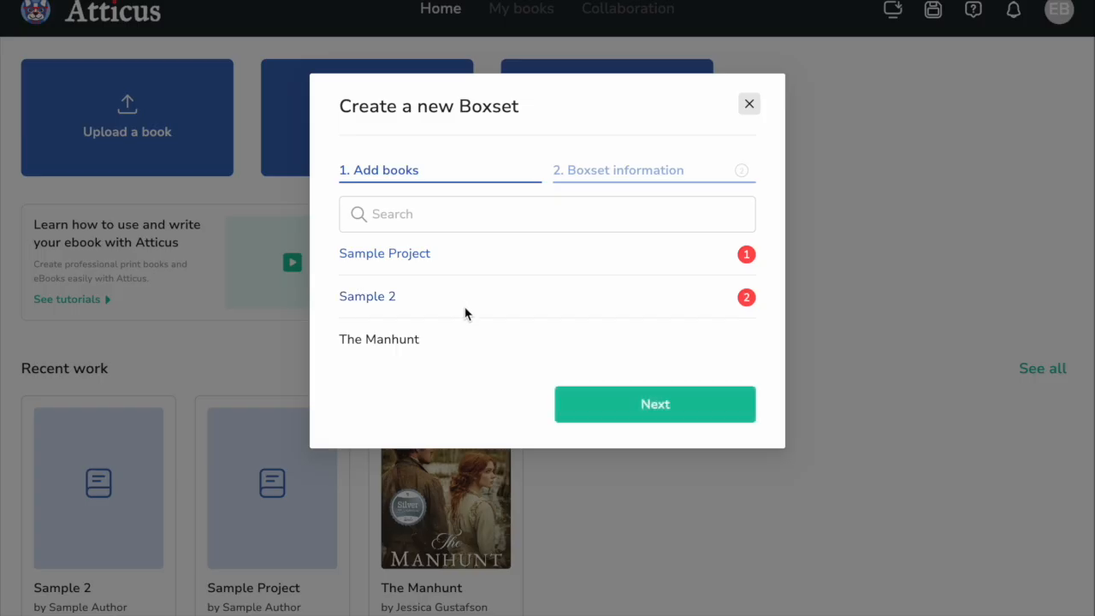
left_click(670, 421)
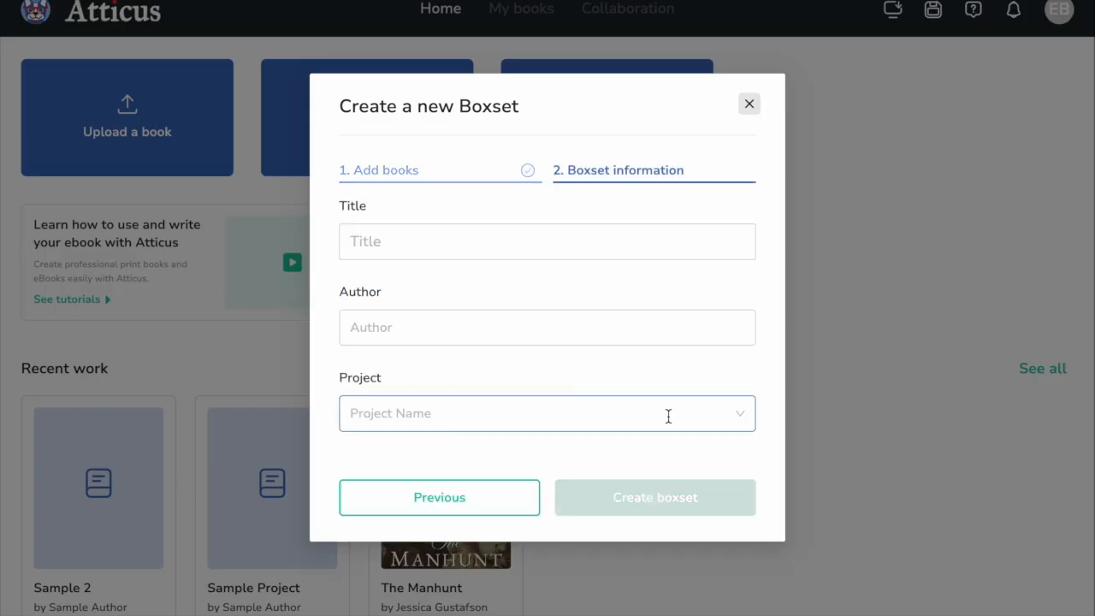
left_click(471, 498)
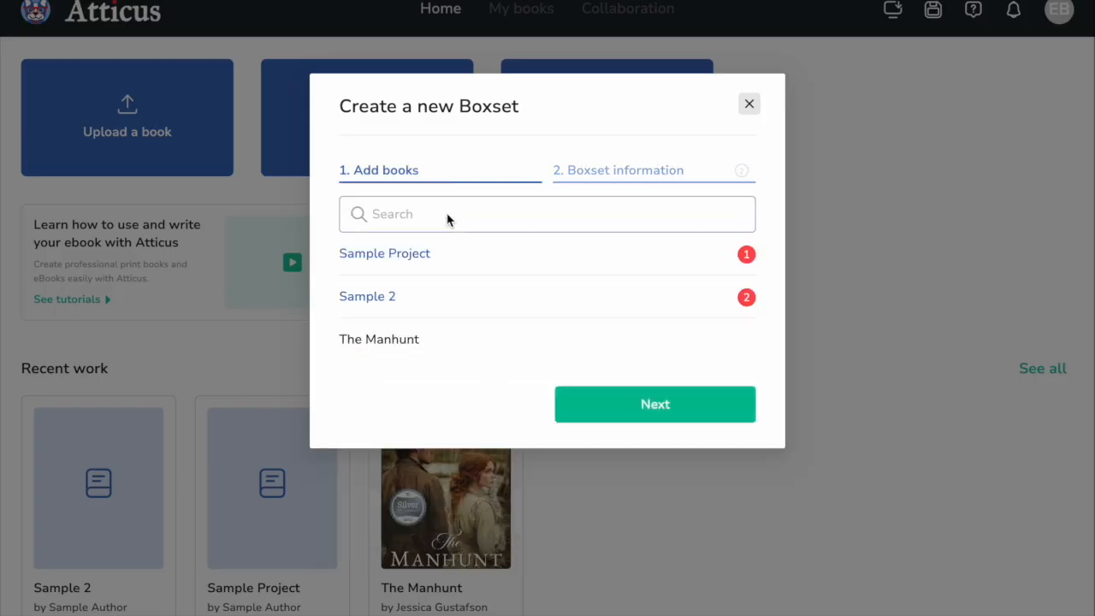
left_click(678, 405)
Title the boxset Sample Boxset, set its author to Sample Author, leave the project empty, and create it.
left_click(498, 237)
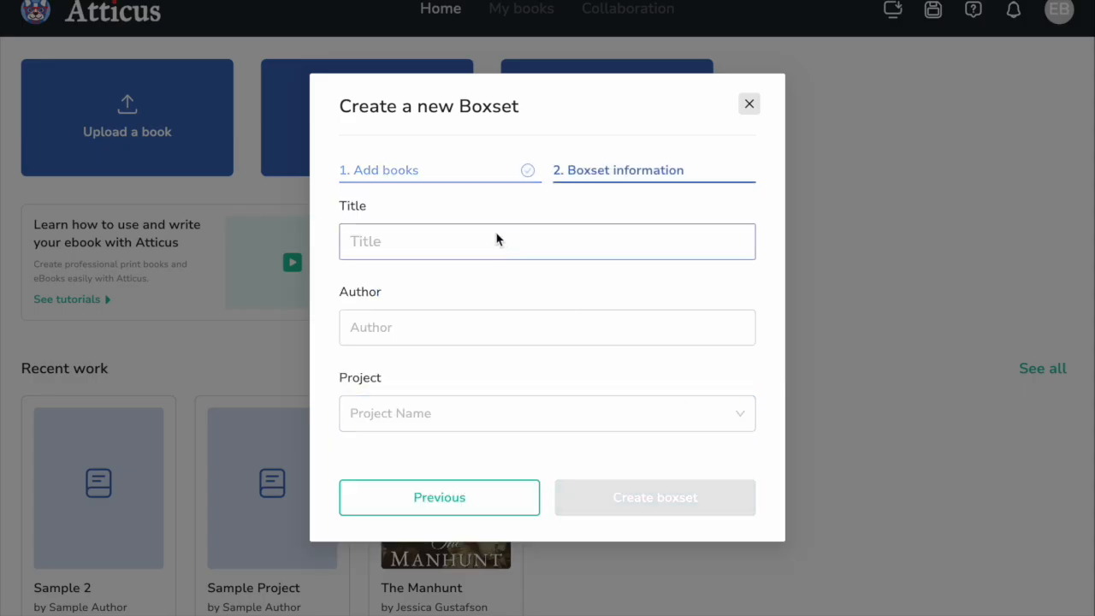
type("Sample")
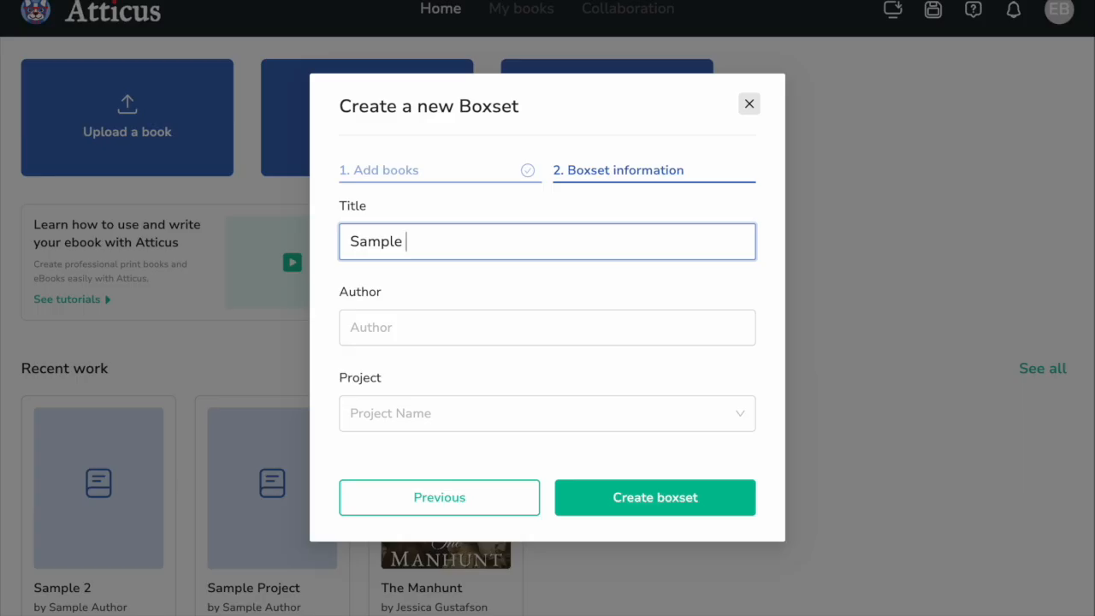
type(" Boxset")
left_click(445, 321)
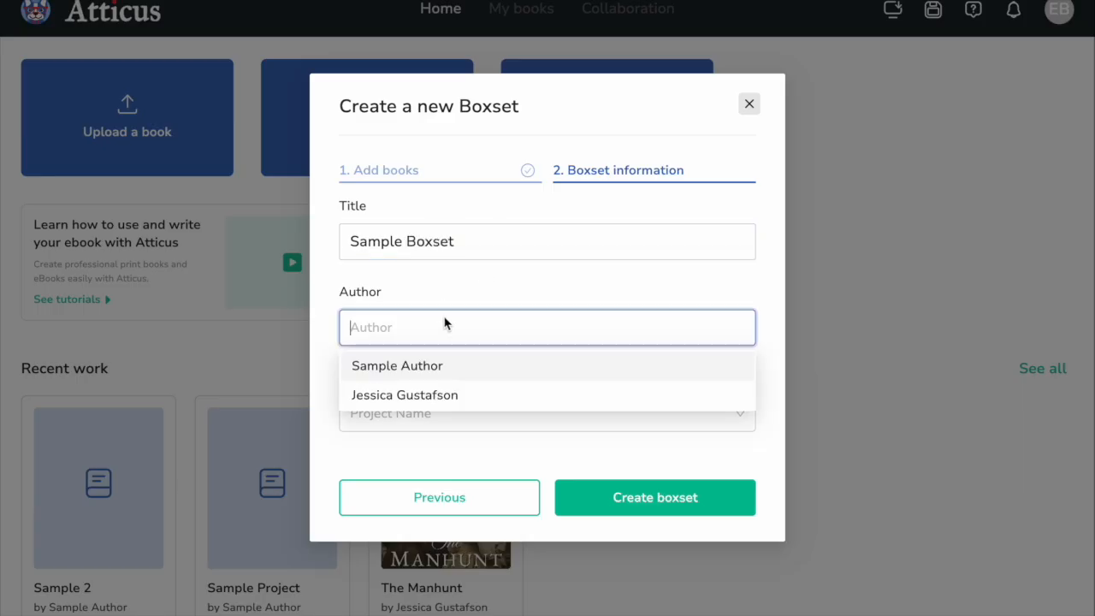
left_click(484, 366)
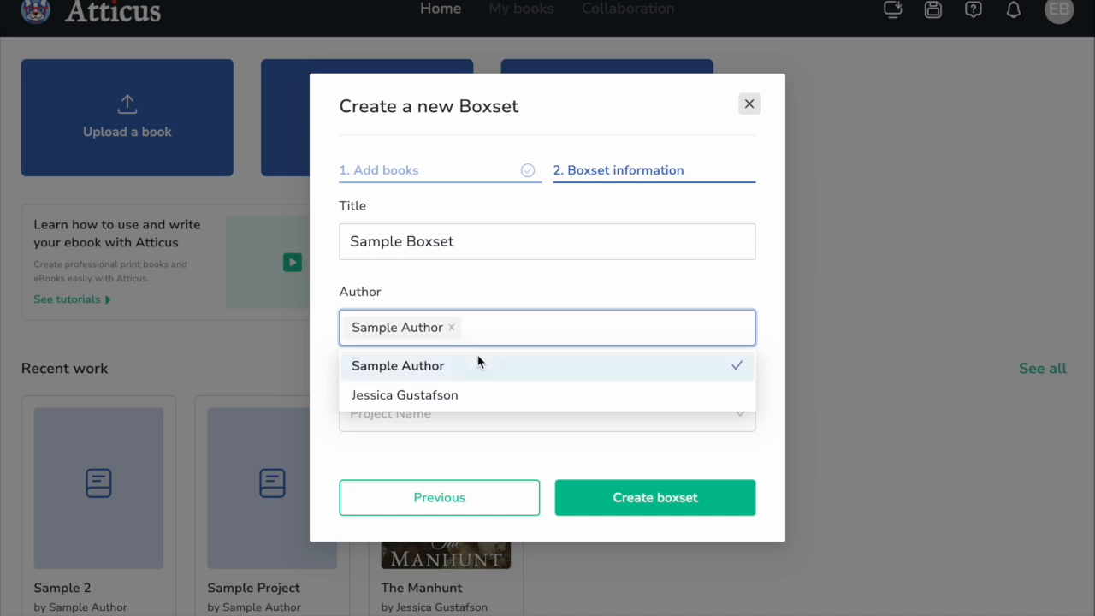
left_click(501, 293)
left_click(517, 425)
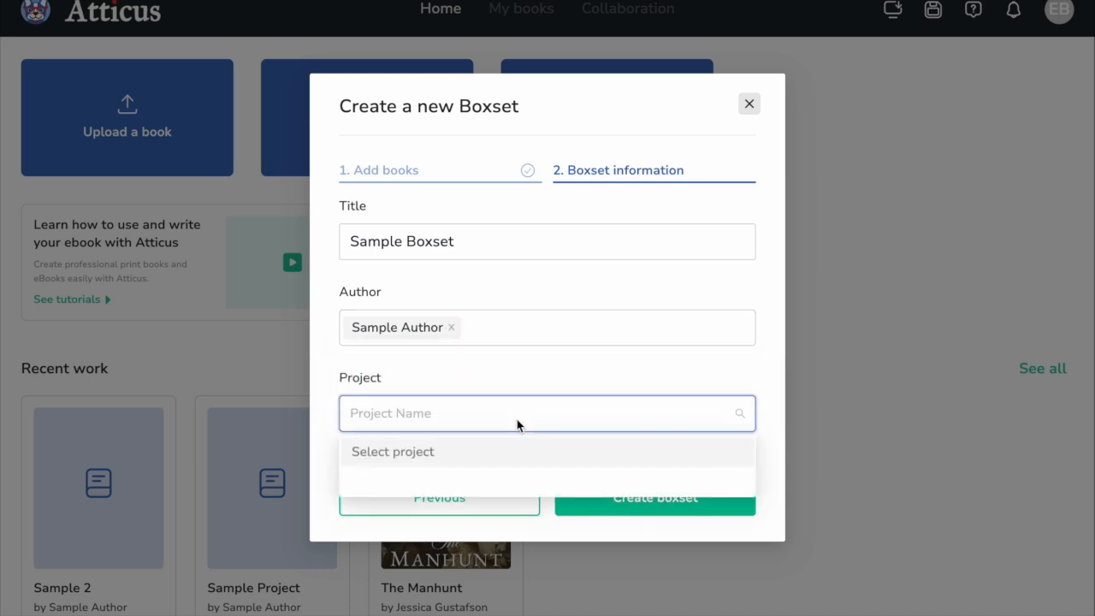
left_click(675, 511)
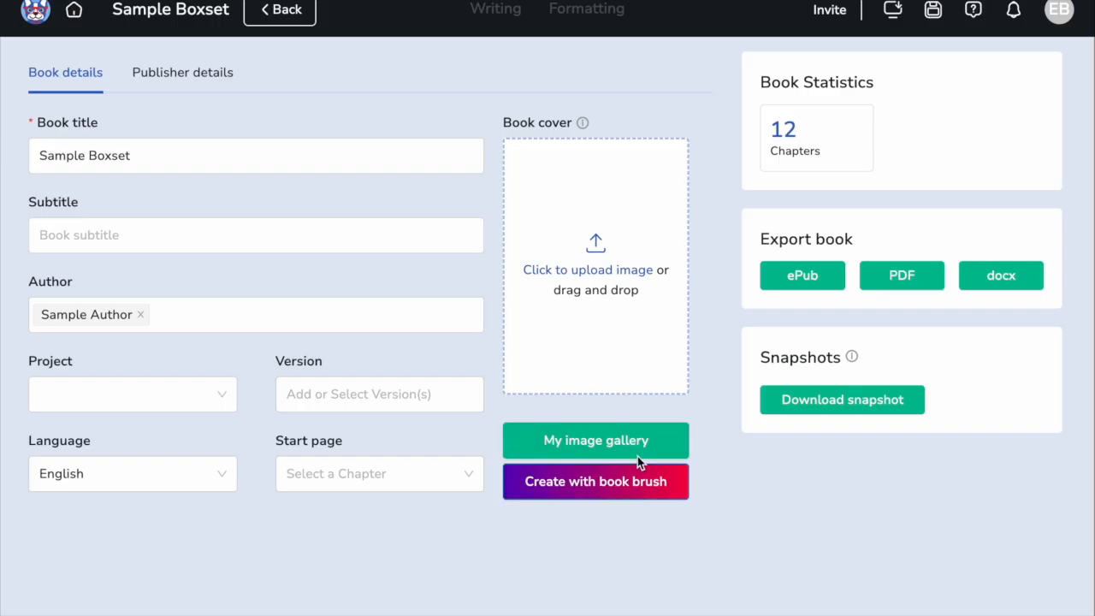
Enter Sample Publisher as the boxset's publisher name in the publisher details.
left_click(183, 237)
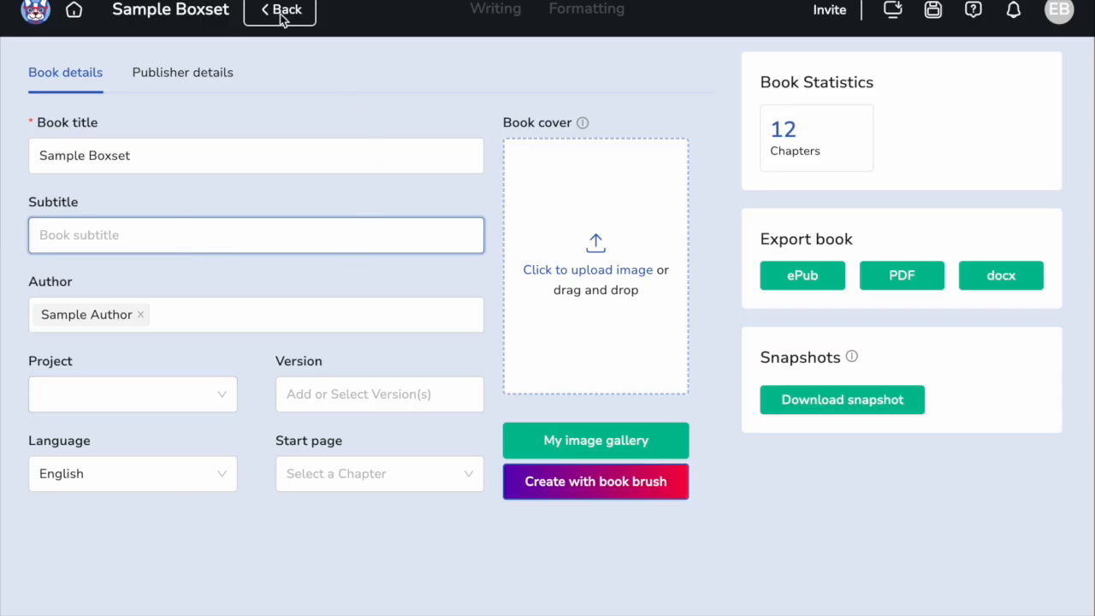
left_click(203, 78)
left_click(153, 171)
type("Samp")
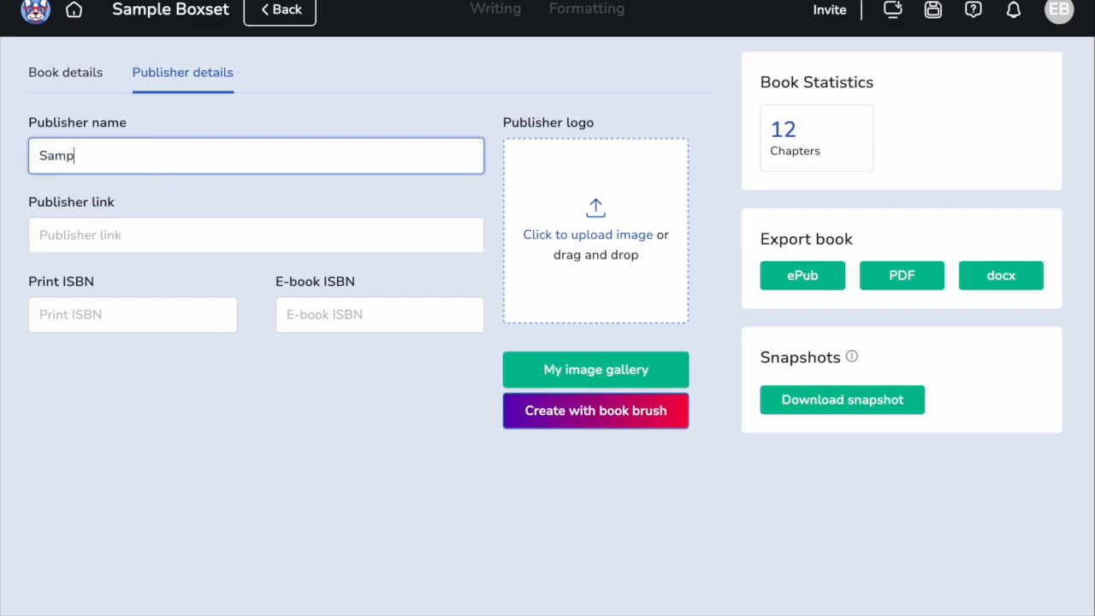
type("le Publisher")
Look over the boxset's formatting preview and the structure and volume details of Sample Project and Sample 2.
left_click(586, 10)
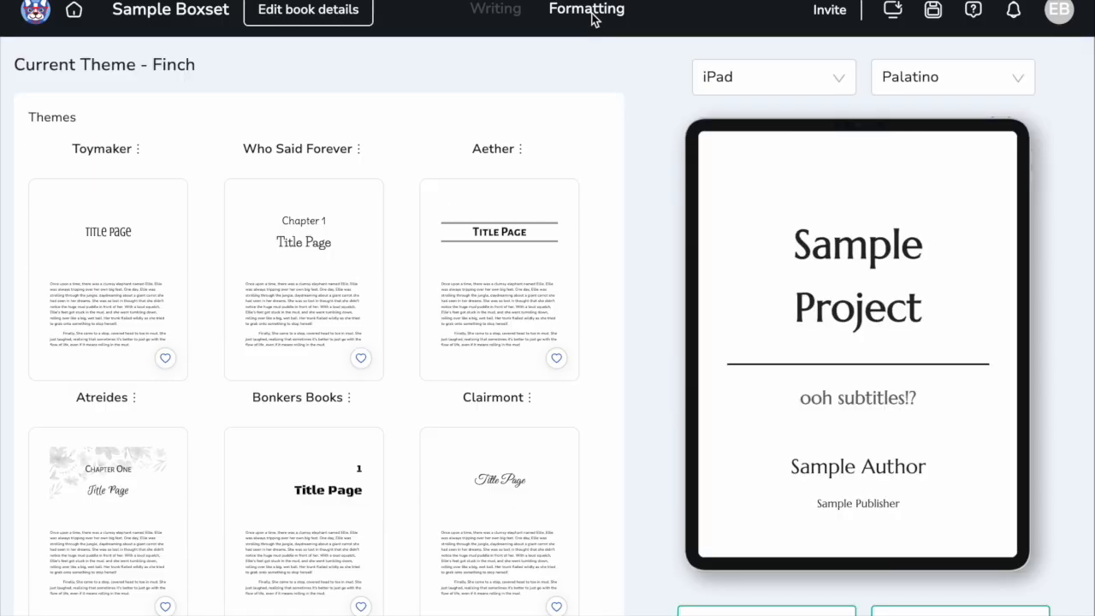
left_click(479, 10)
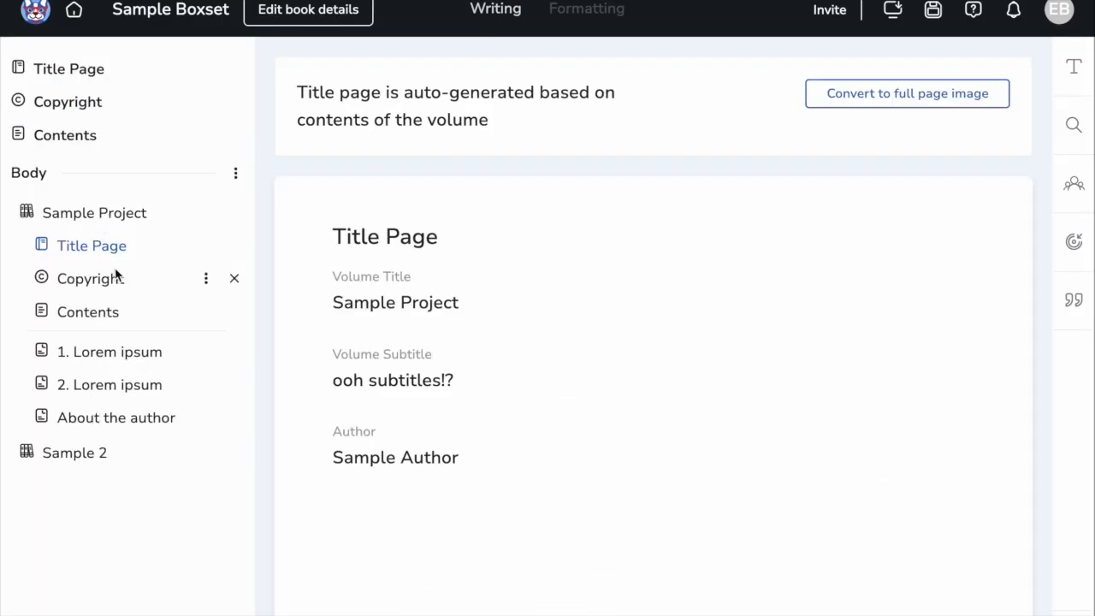
left_click(87, 460)
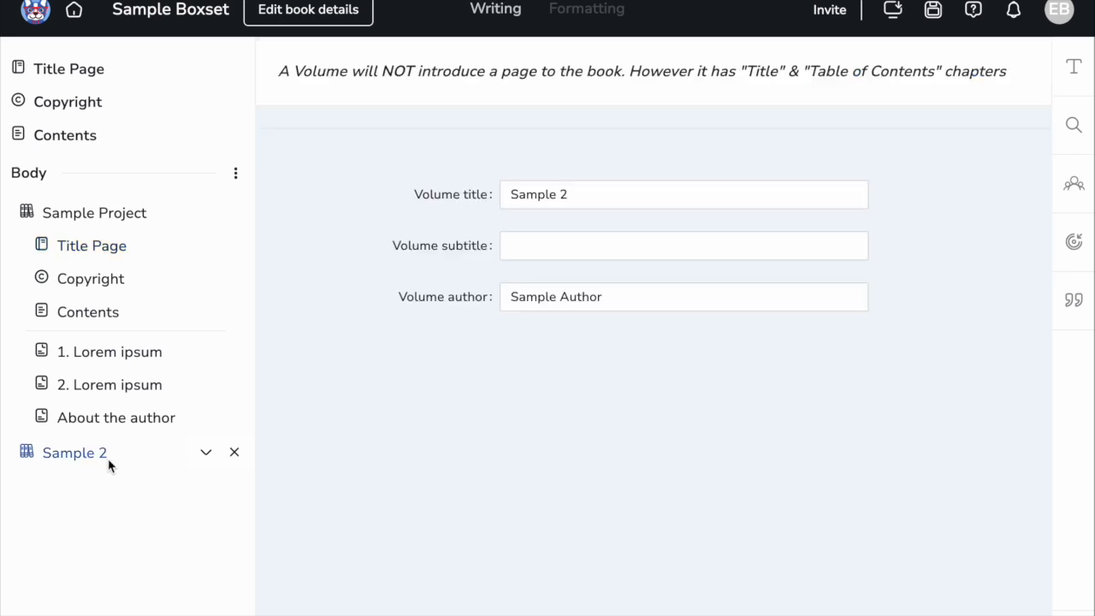
left_click(205, 452)
scroll(71, 606, "down", 1)
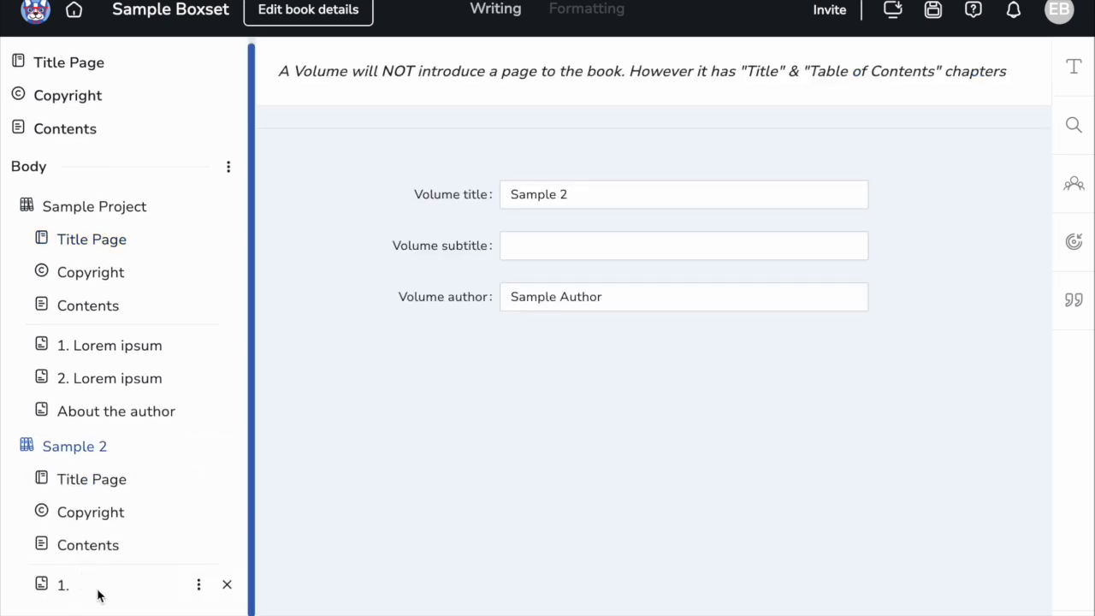
left_click(110, 216)
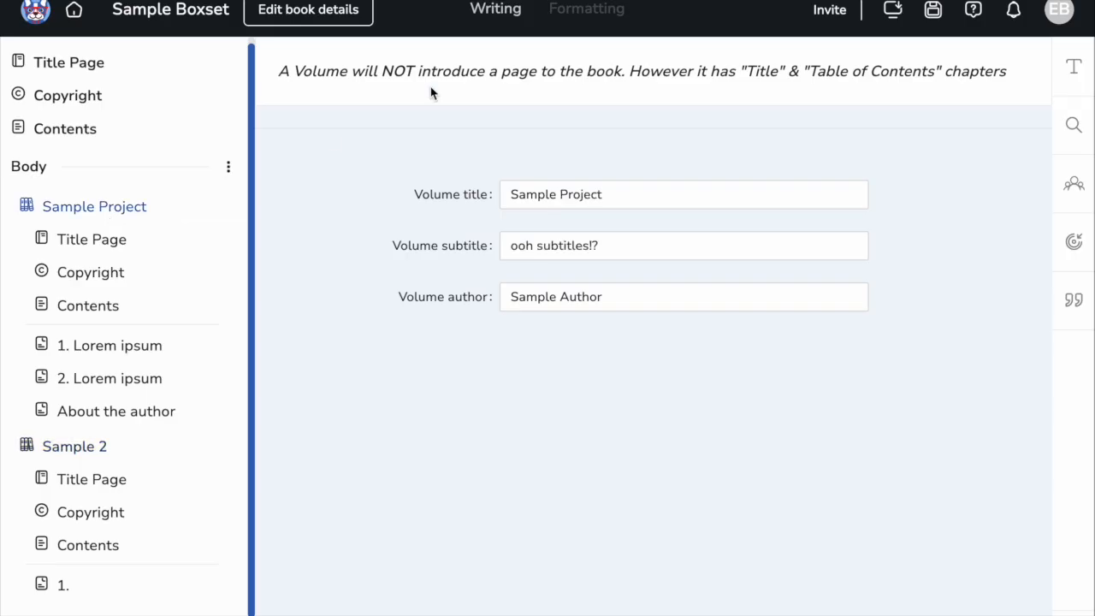
In Sample 2's first chapter, write "kfajlksdj;lajsfkl" and, on a new line, "copy and paste ((MATCH STYLE!!".
left_click(130, 583)
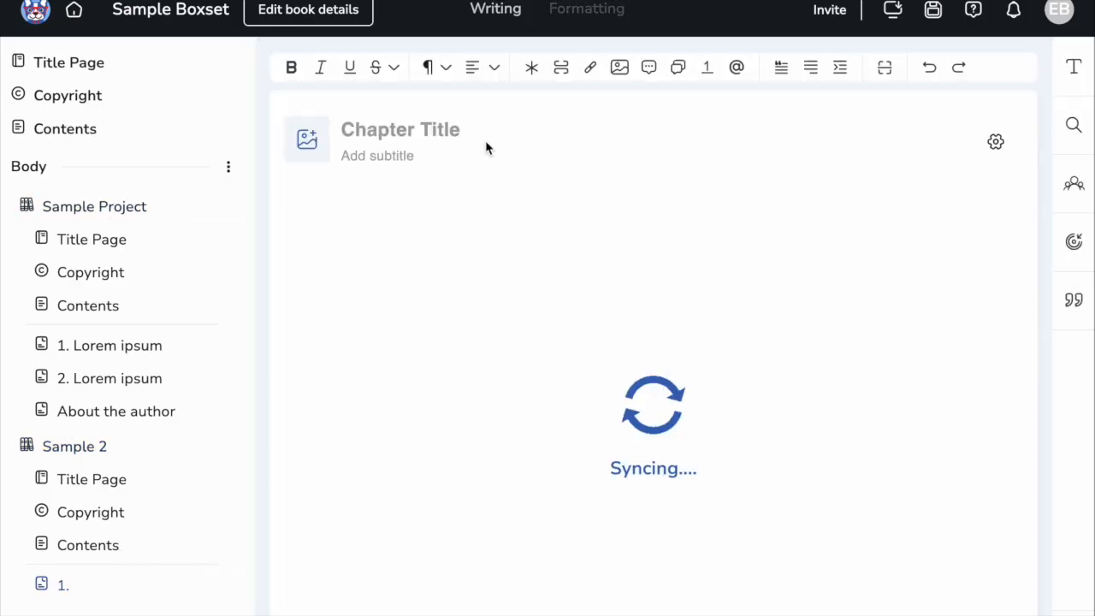
left_click(384, 290)
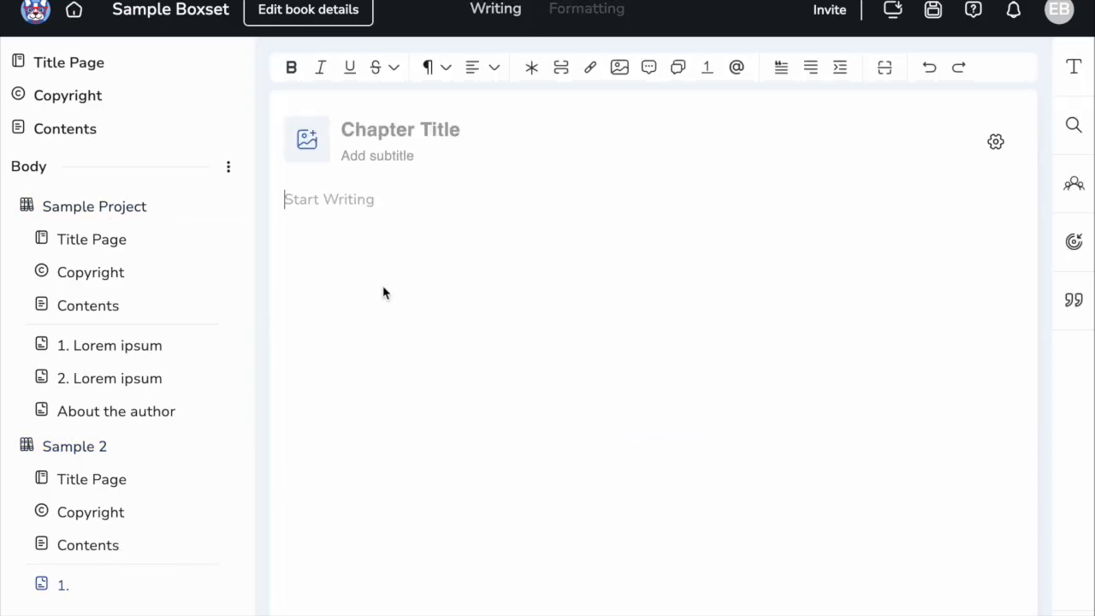
type("kfajlksdj;lajsfkl")
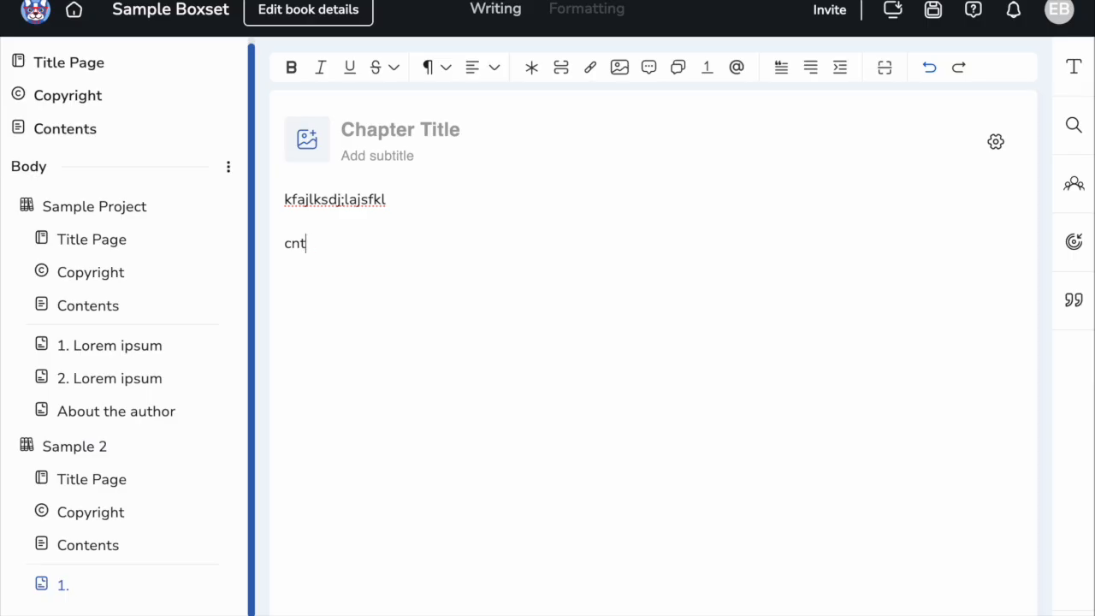
type("and paste ((")
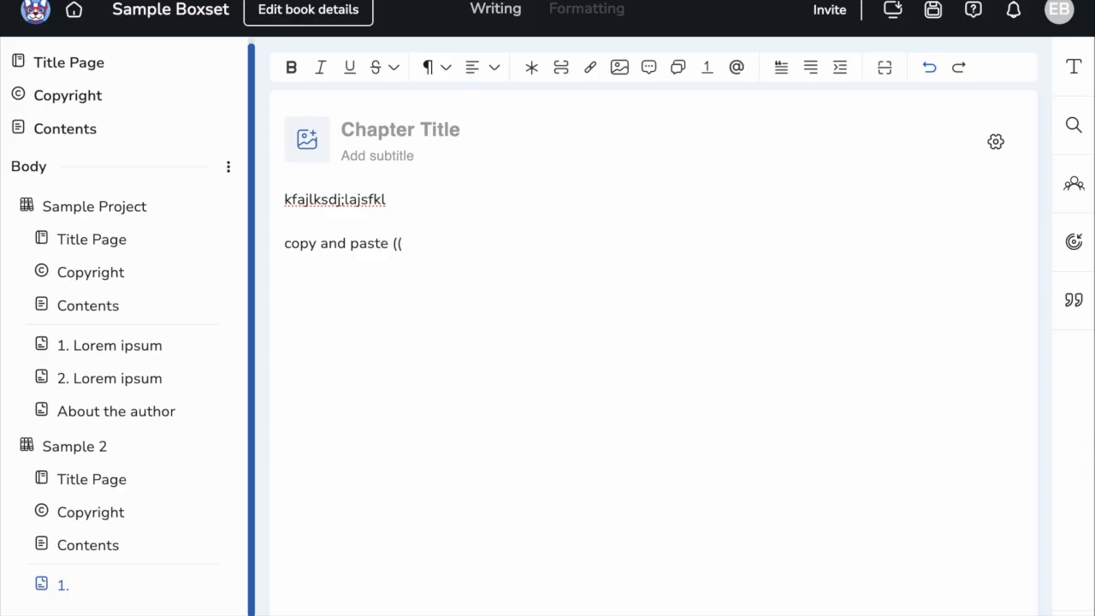
type("MATCH STYLE!!")
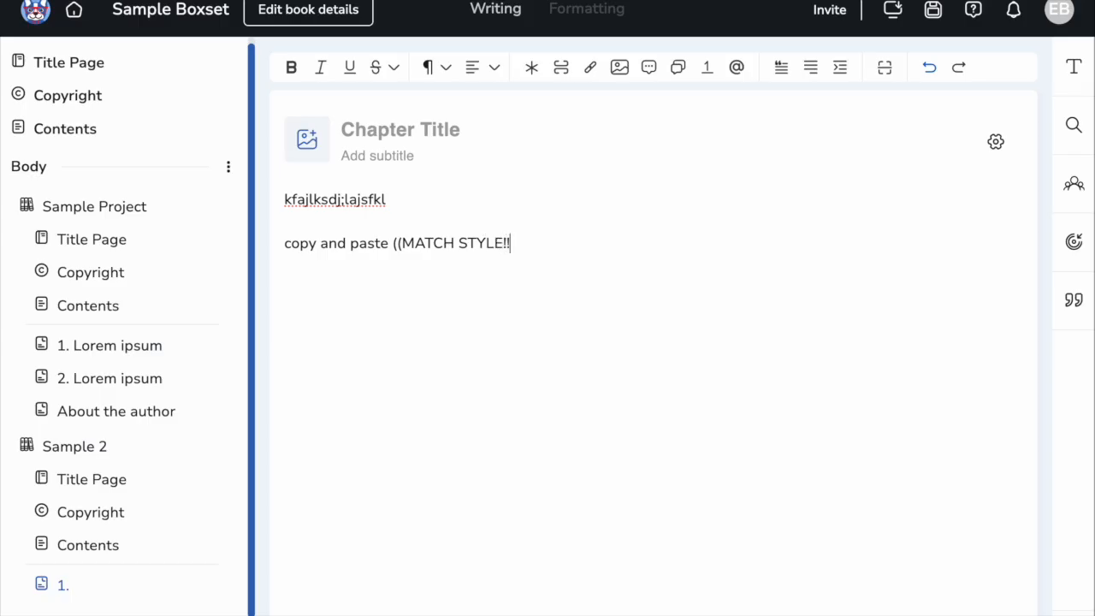
Delete "((MATCH STYLE!!" from the end of the second line and check the available paste options.
key("BackSpace")
key("BackSpace")
key("BackSpace")
key("BackSpace")
key("BackSpace")
key("BackSpace")
key("BackSpace")
key("BackSpace")
key("BackSpace")
key("BackSpace")
key("BackSpace")
key("BackSpace")
key("BackSpace")
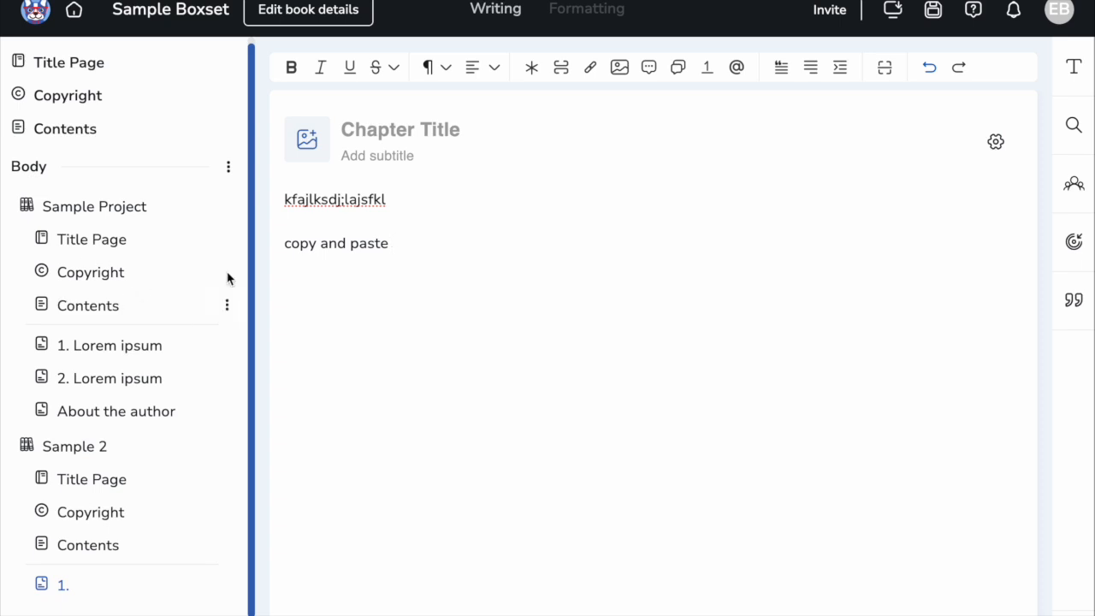
right_click(470, 242)
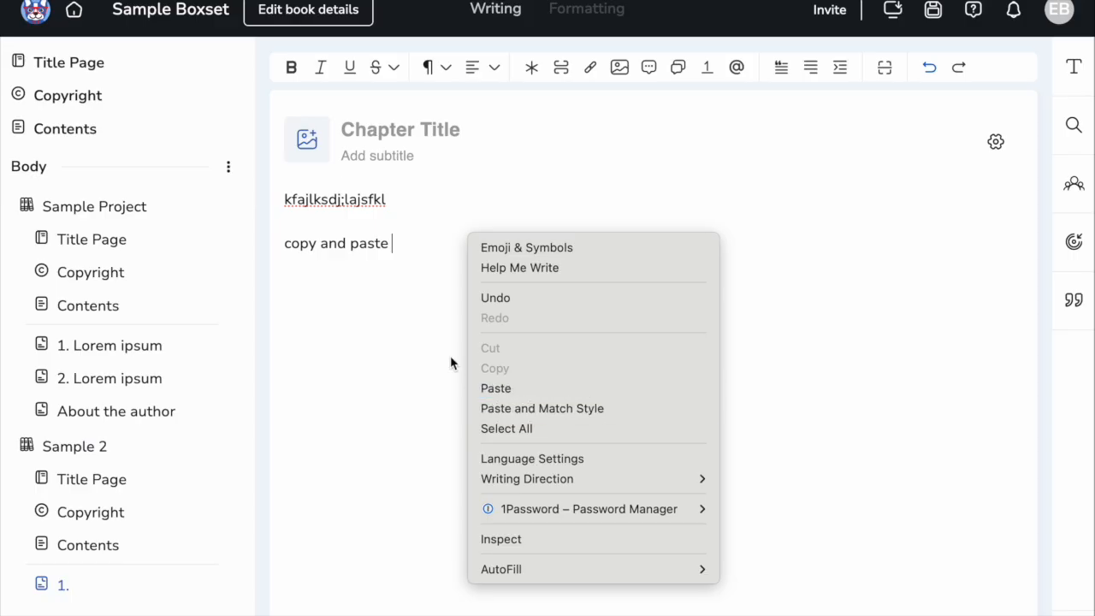
left_click(417, 248)
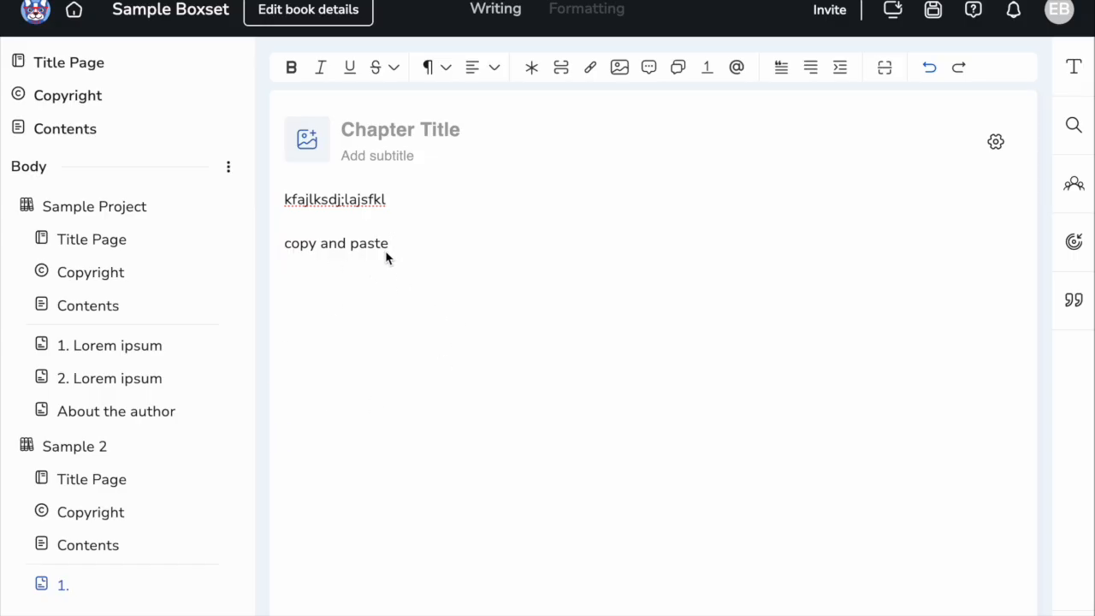
Apply strikethrough to the "copy and paste" line.
left_click_drag(282, 252, 427, 251)
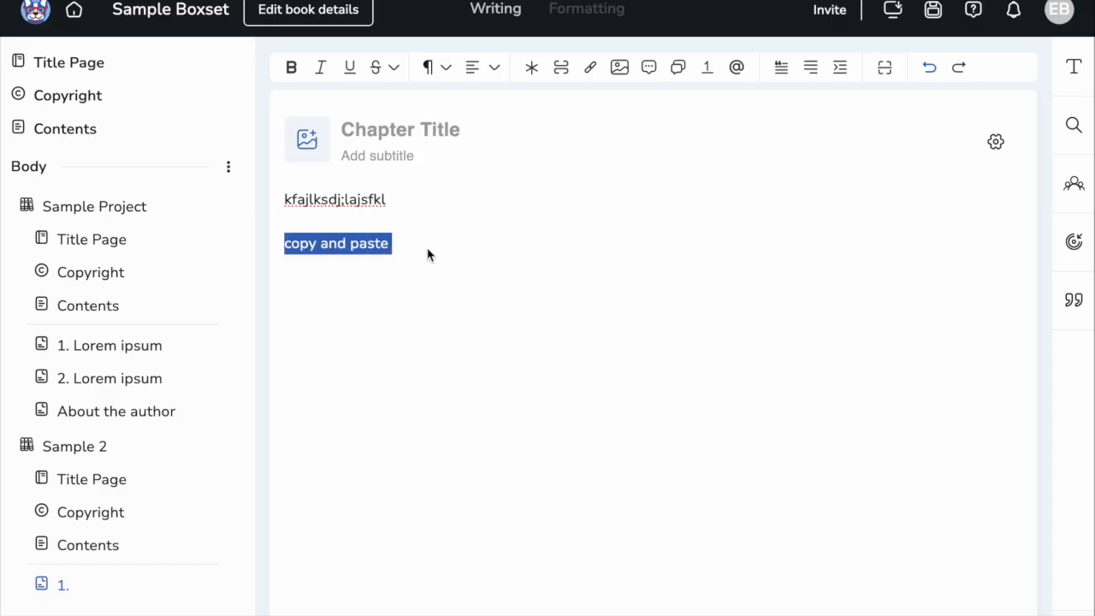
left_click(393, 68)
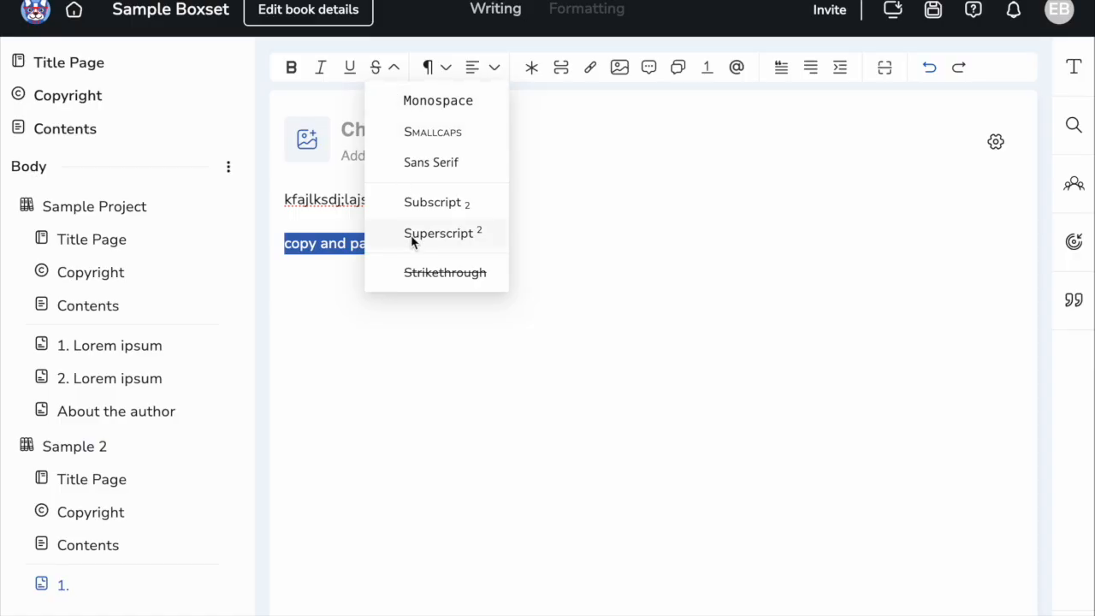
left_click(433, 274)
triple_click(355, 200)
left_click(469, 218)
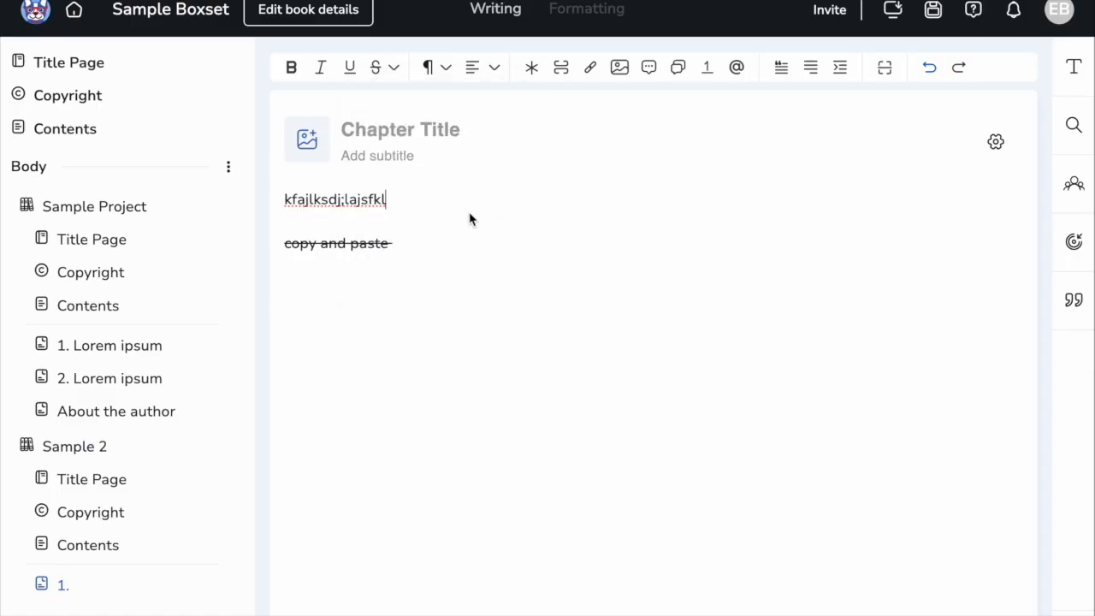
Apply the saved Sample Theme to the boxset's formatting.
left_click(584, 12)
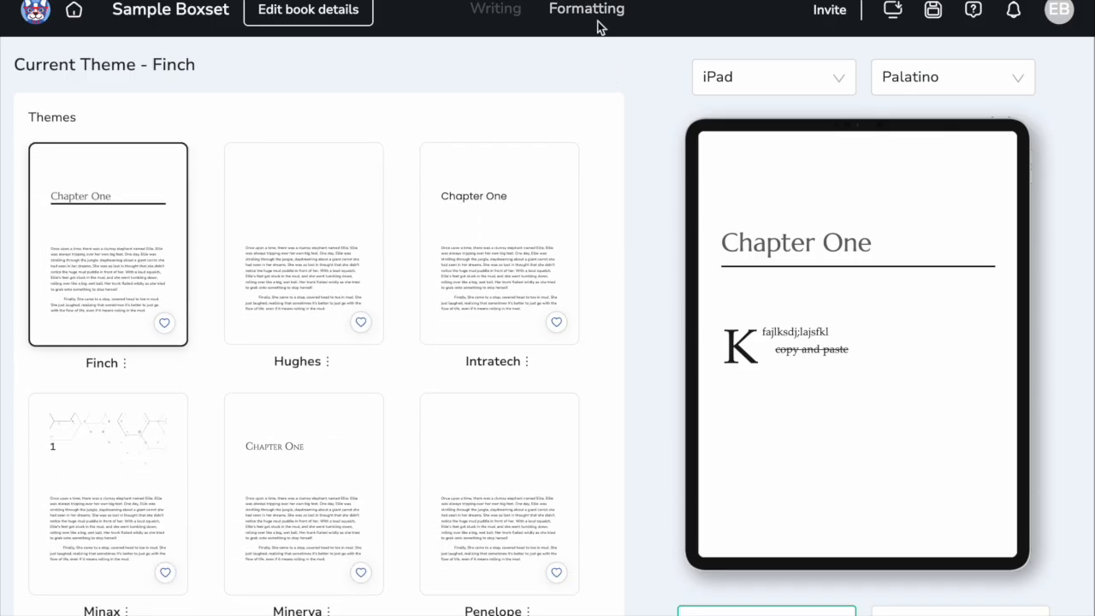
scroll(337, 484, "down", 8)
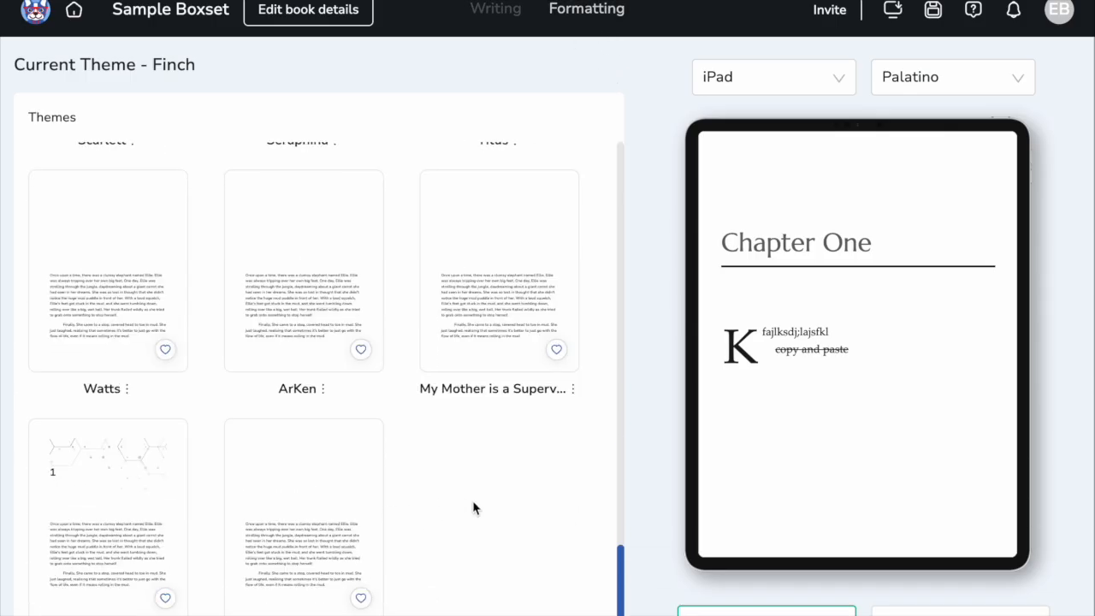
left_click(124, 592)
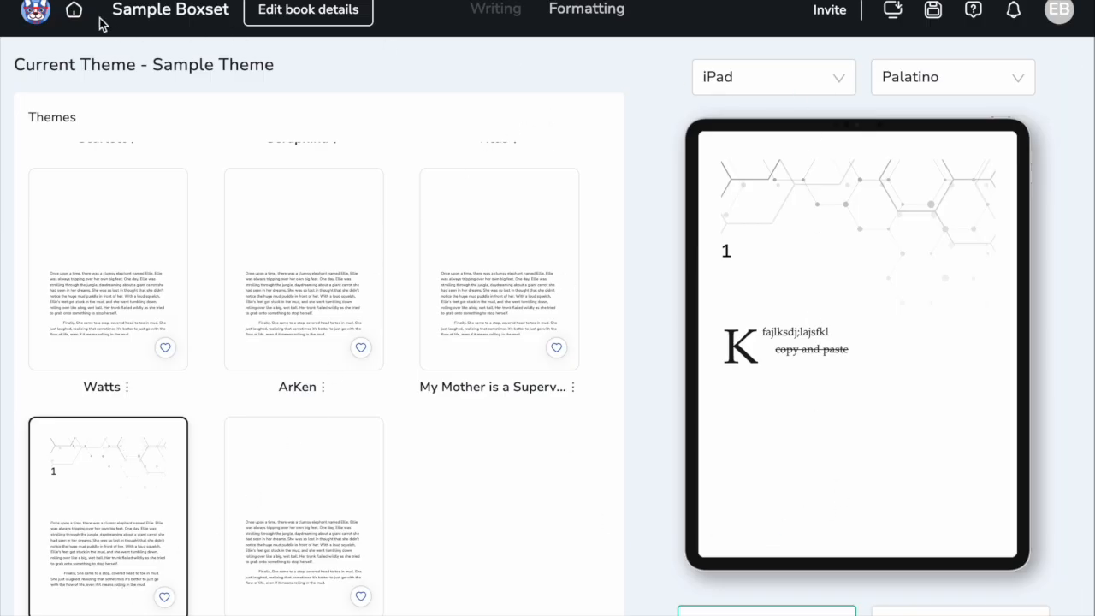
Go back through the chapters in the iPad preview to the boxset title page, and compare it with the title page's contents in the manuscript.
left_click(528, 16)
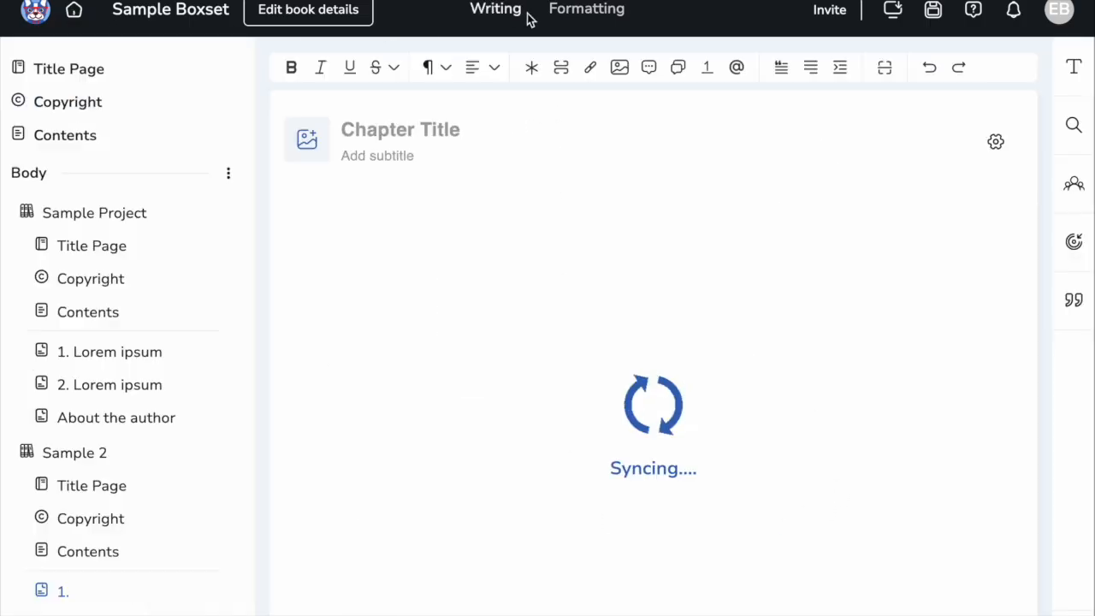
left_click(566, 16)
scroll(825, 316, "down", 2)
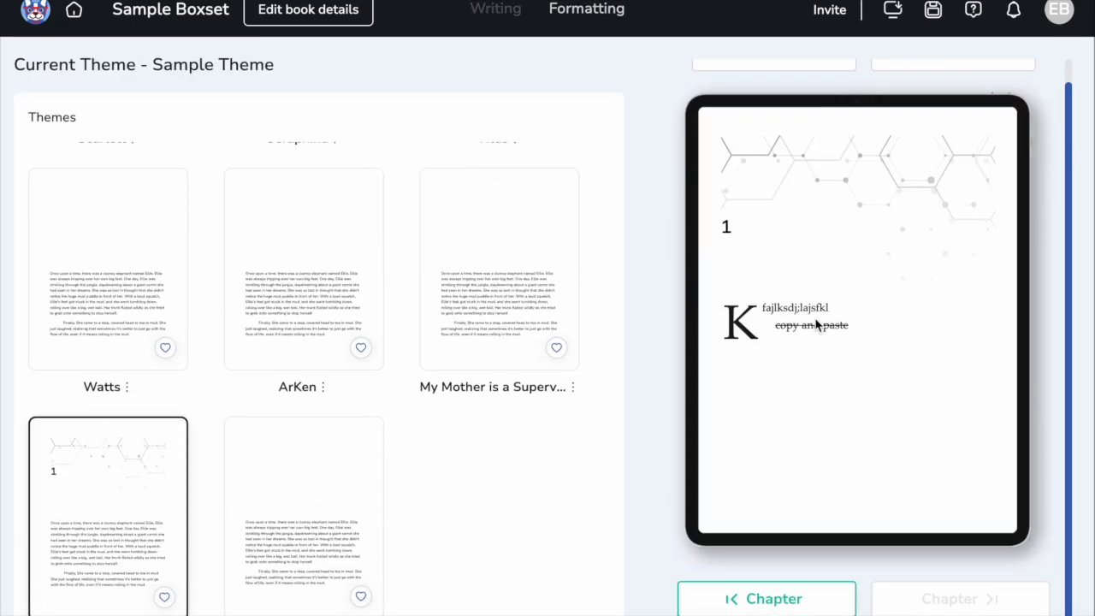
scroll(815, 359, "up", 2)
scroll(880, 409, "down", 2)
left_click(794, 601)
left_click(793, 601)
left_click(792, 603)
left_click(792, 603)
left_click(792, 603)
left_click(792, 602)
left_click(792, 603)
left_click(792, 602)
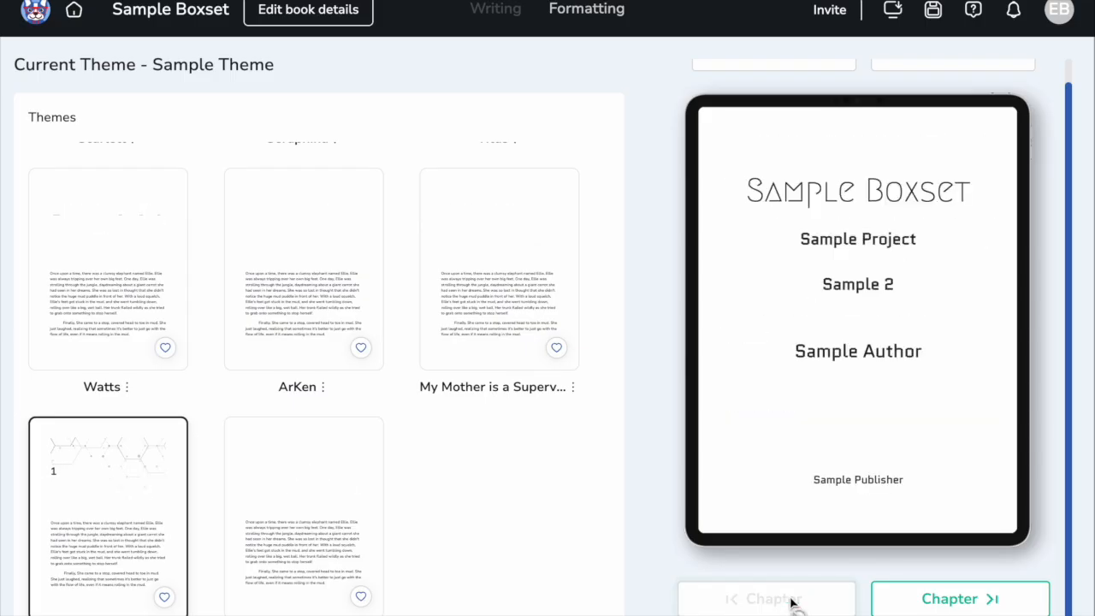
left_click(485, 12)
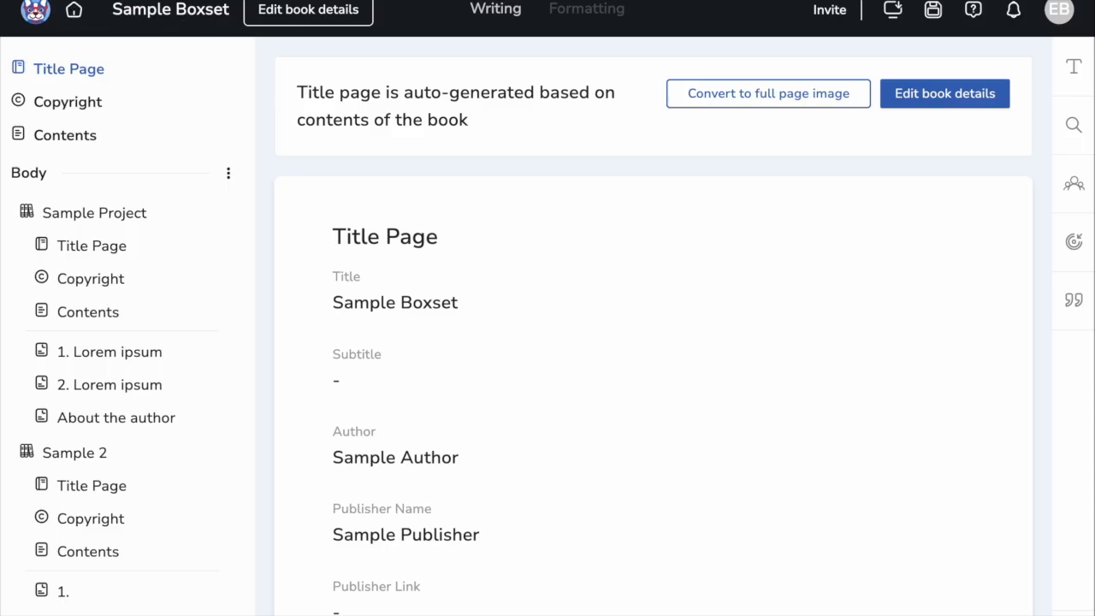
left_click(596, 12)
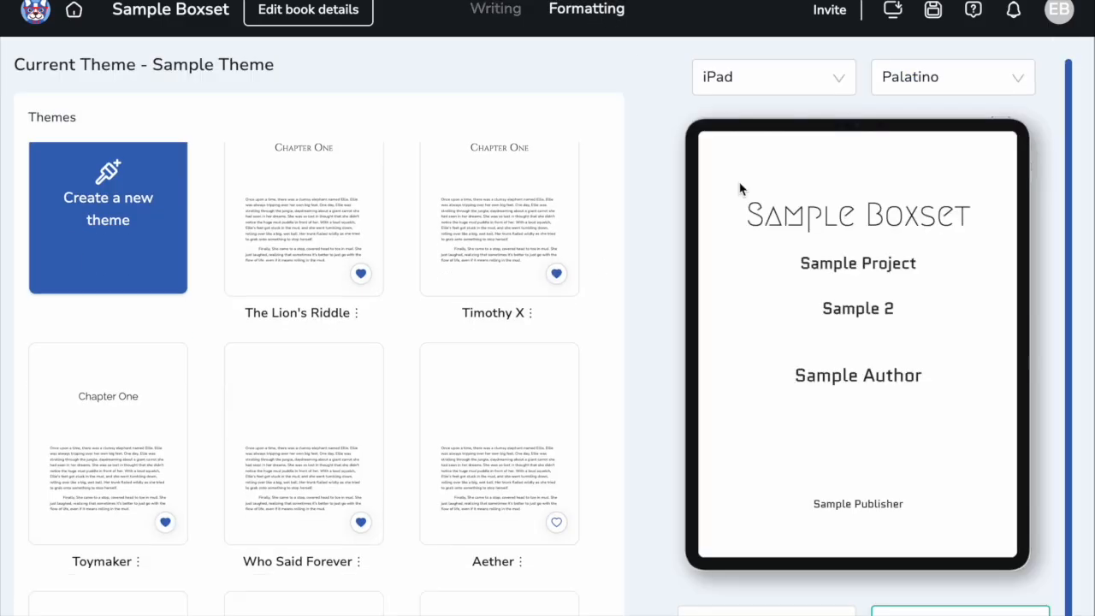